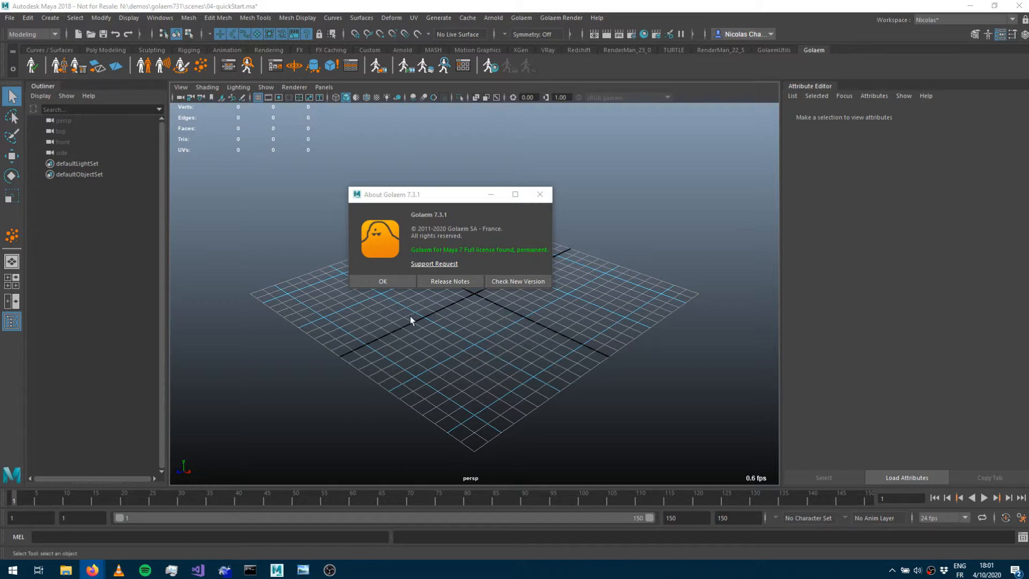
# Dismiss the About Golaem dialog and run the Golaem Check Scene Settings tool.
pyautogui.click(396, 282)
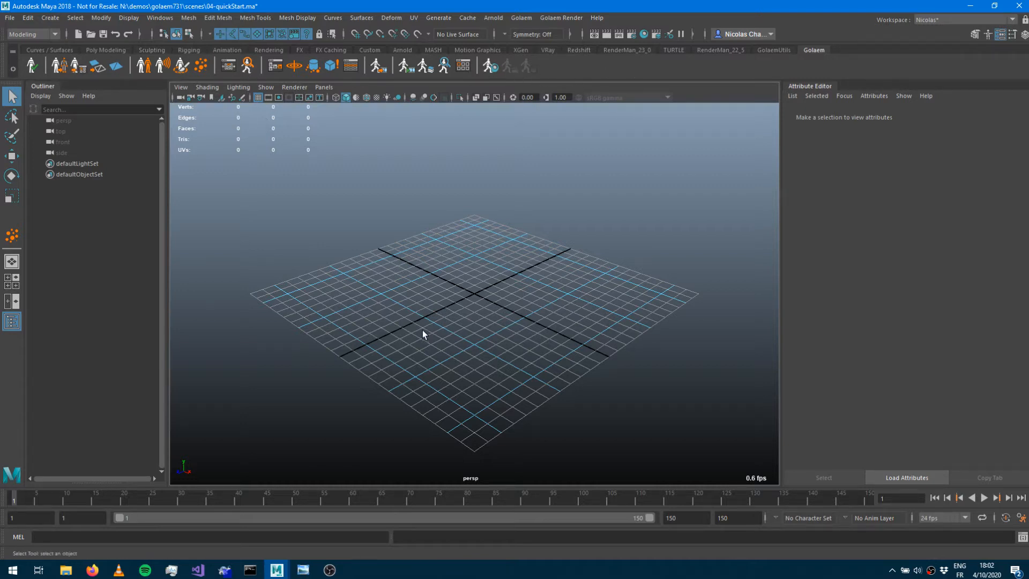
pyautogui.click(30, 69)
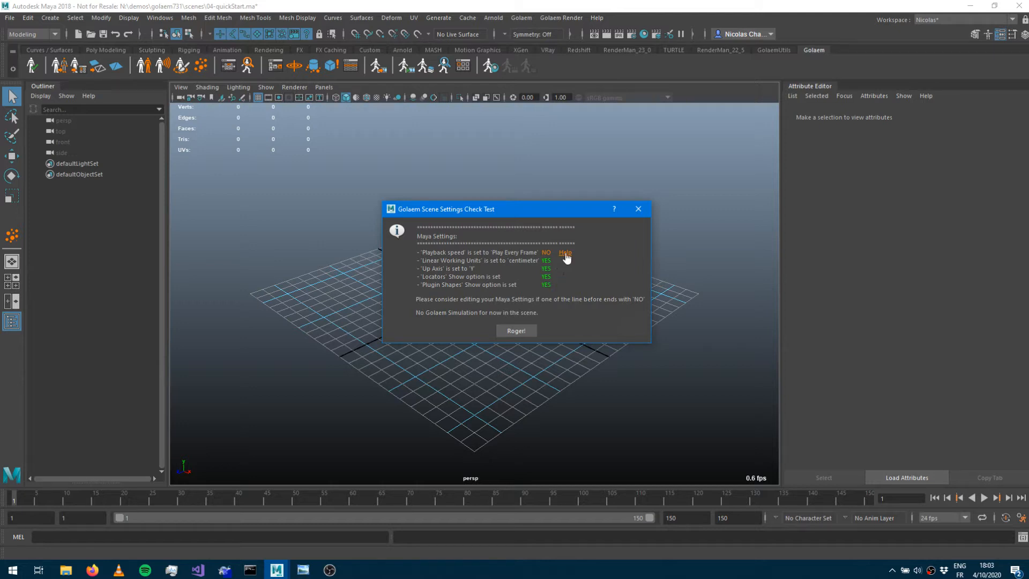
# Open the help page for the failing playback speed check and read the Golaem setup documentation in the browser.
pyautogui.click(92, 570)
pyautogui.click(171, 517)
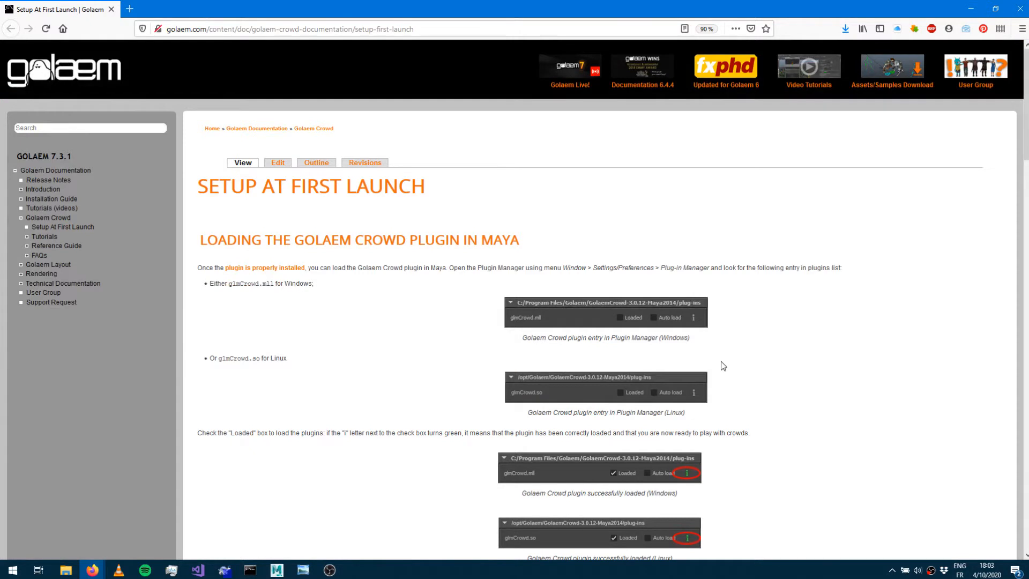
pyautogui.scroll(-5, 501, 340)
pyautogui.scroll(4, 489, 349)
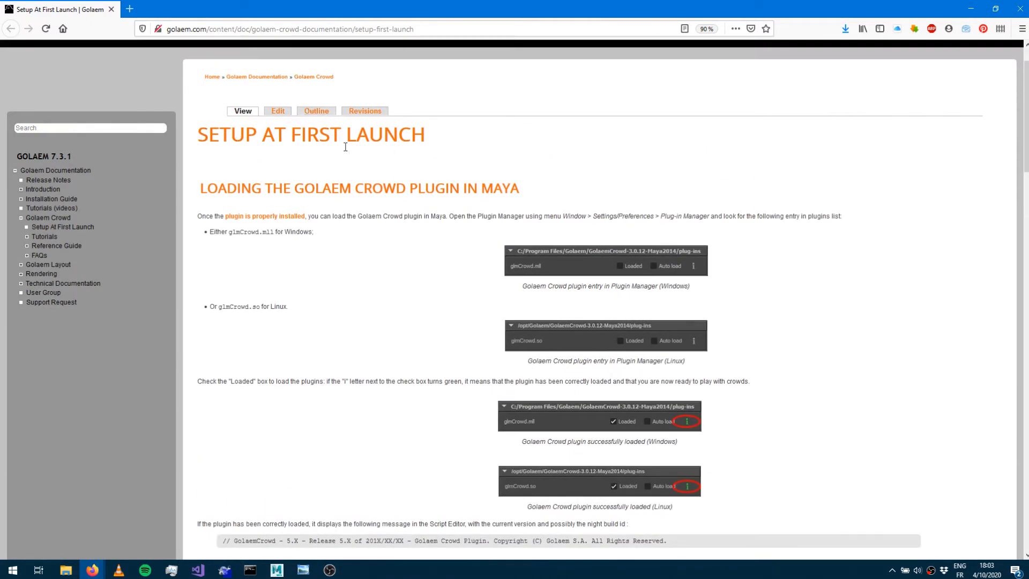
pyautogui.scroll(-8, 311, 247)
pyautogui.scroll(-5, 329, 242)
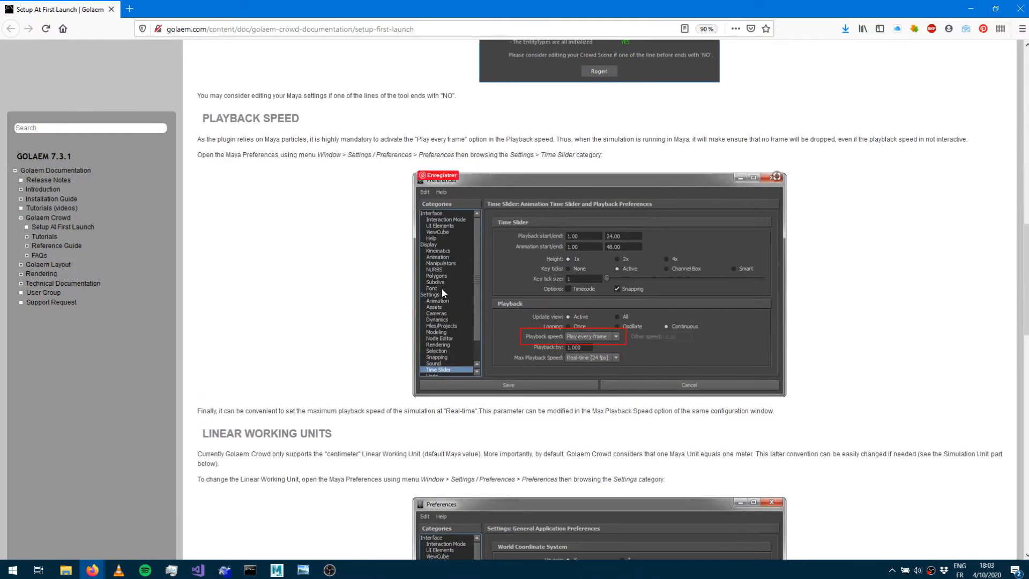
pyautogui.scroll(-6, 338, 278)
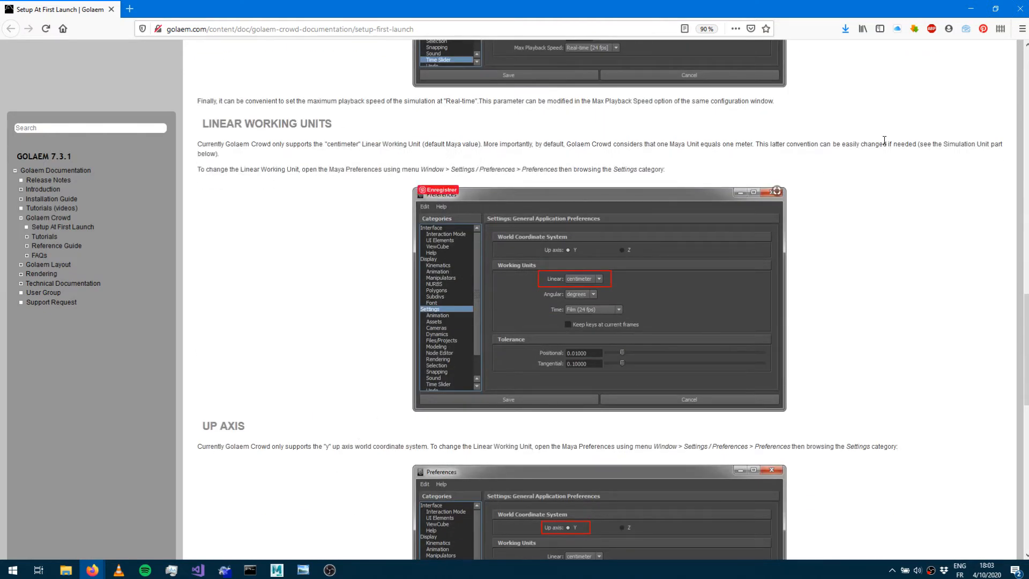
pyautogui.click(970, 10)
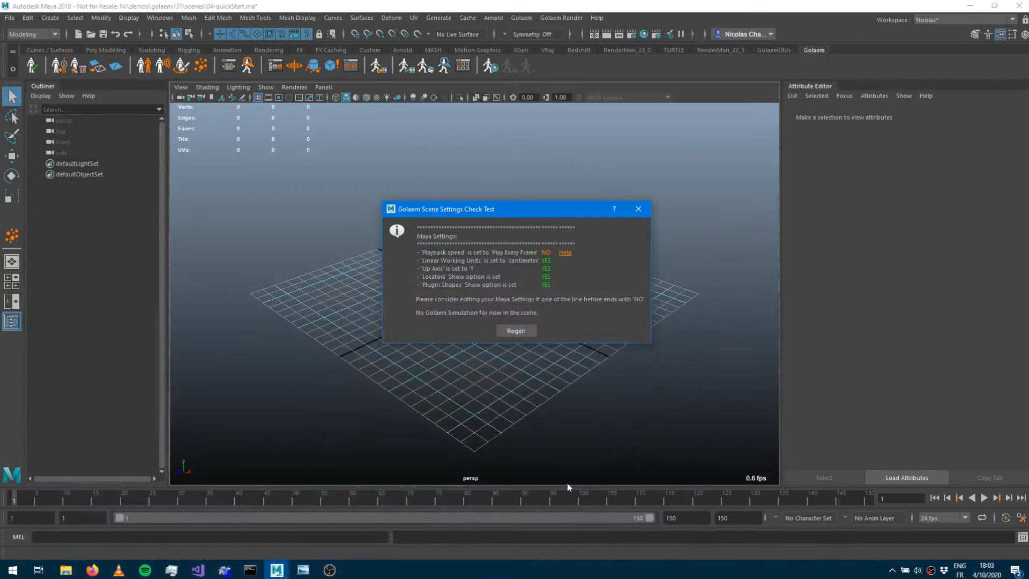
# Close the check results and set the playback speed to Play Every Frame, Max Real-time.
pyautogui.click(523, 330)
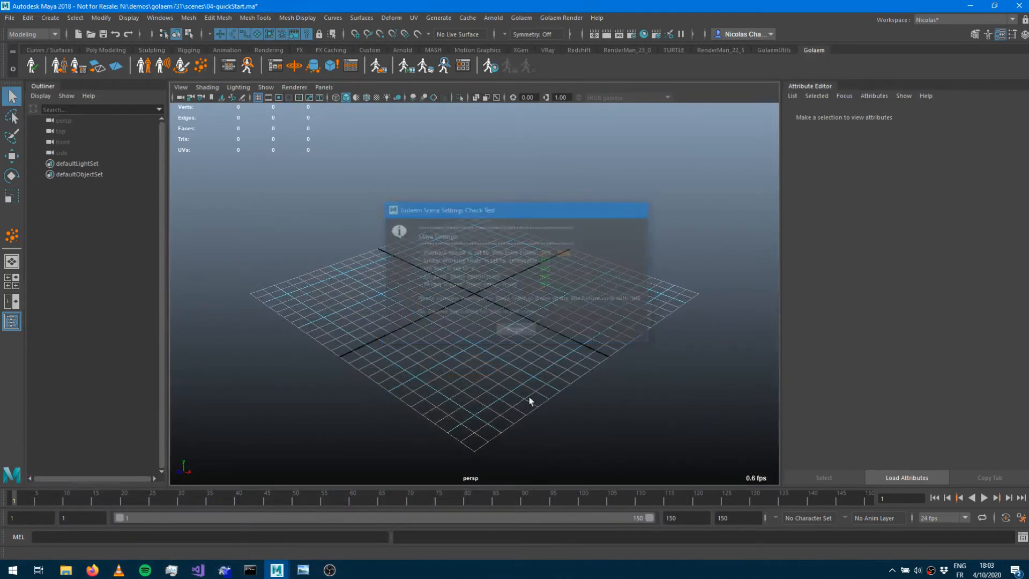
pyautogui.rightClick(555, 493)
pyautogui.moveTo(612, 412)
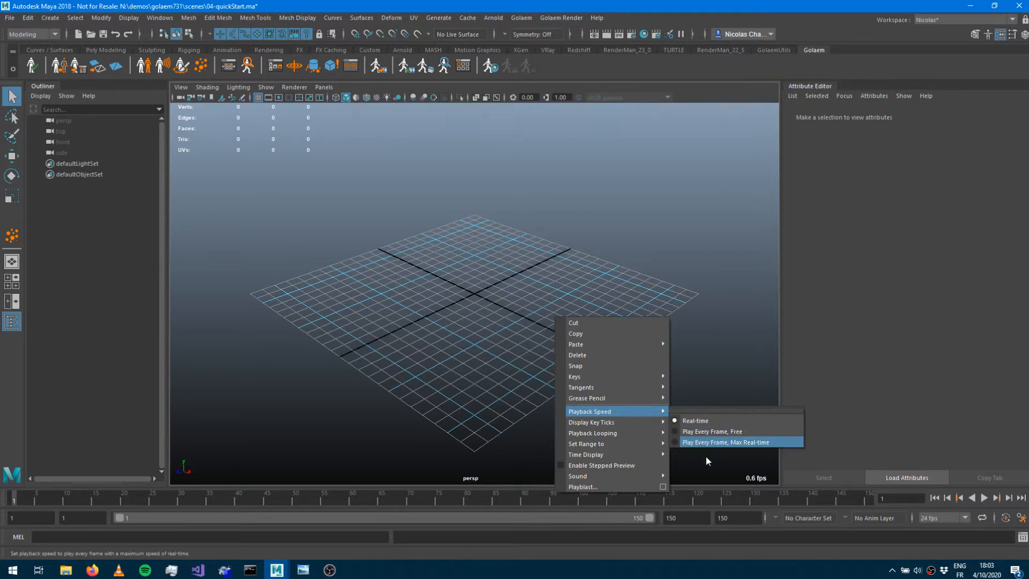
pyautogui.click(713, 442)
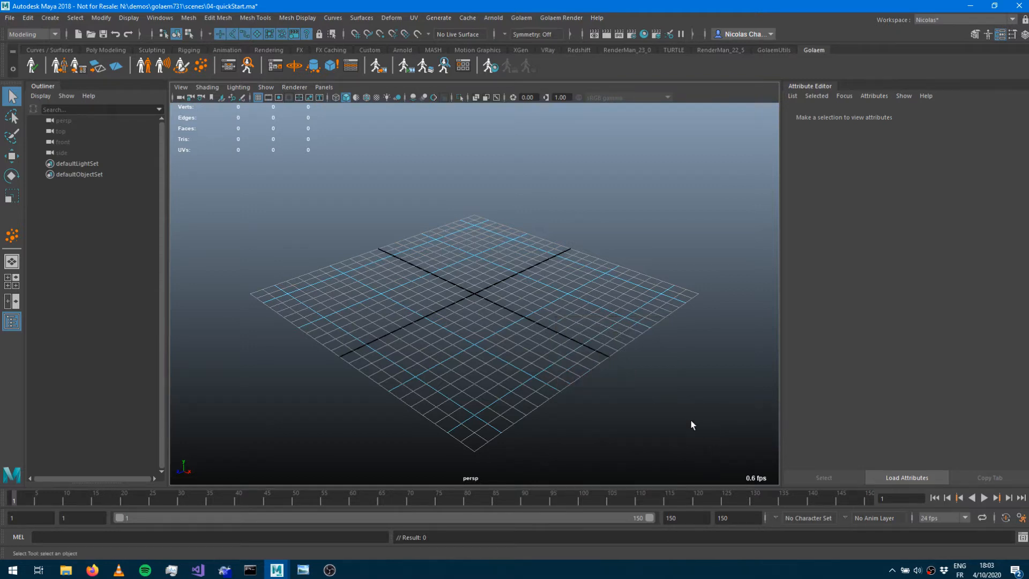
# Run the scene settings check again and close its results.
pyautogui.click(31, 65)
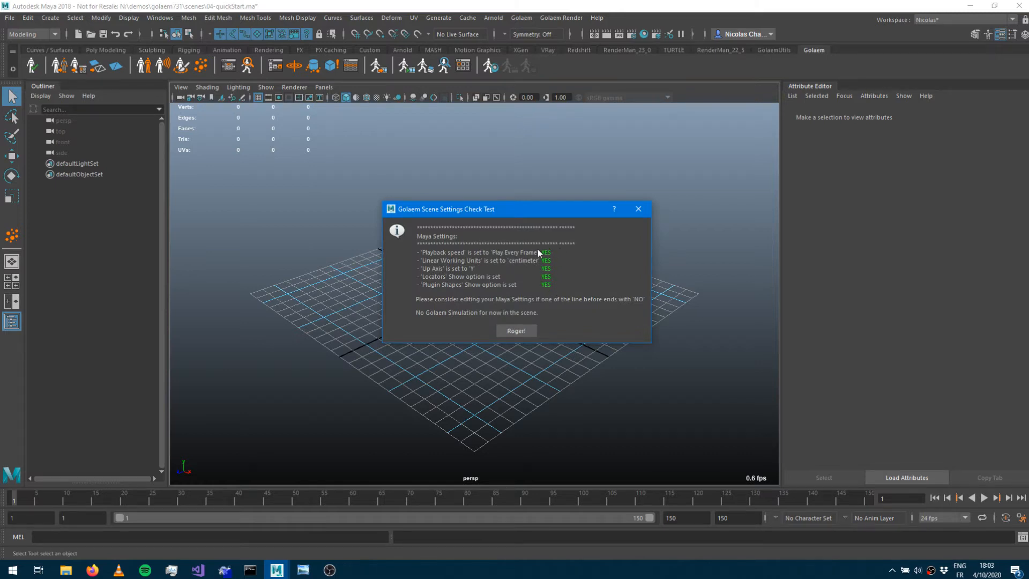
pyautogui.click(534, 333)
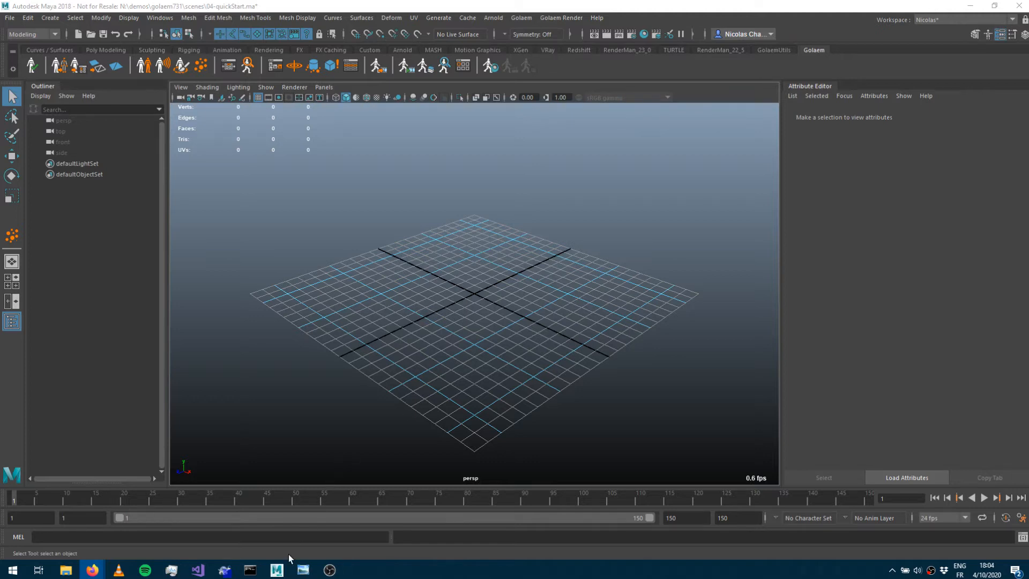
# Switch to Windows Photo Viewer to view the crowd simulation workflow diagram.
pyautogui.click(304, 569)
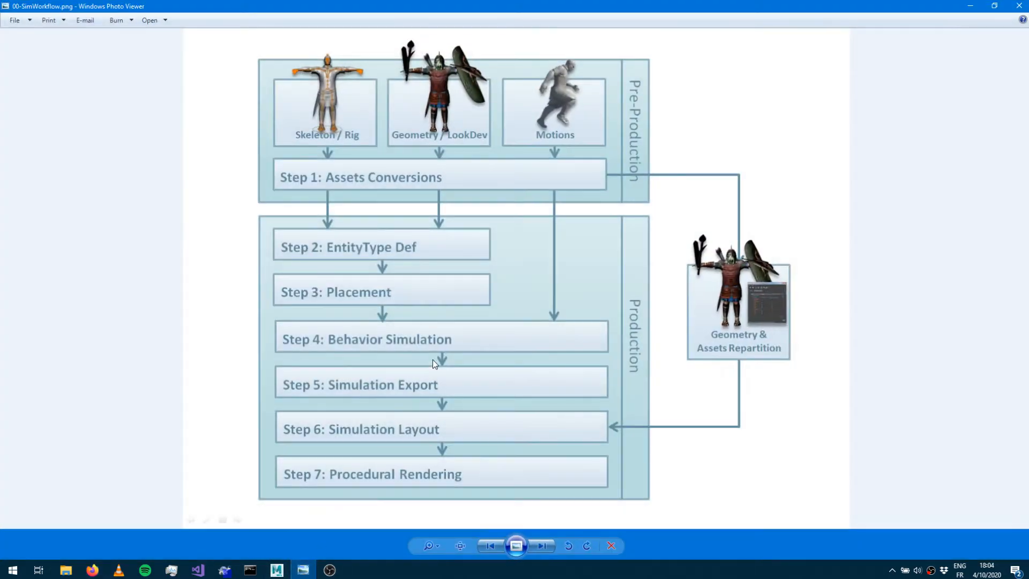
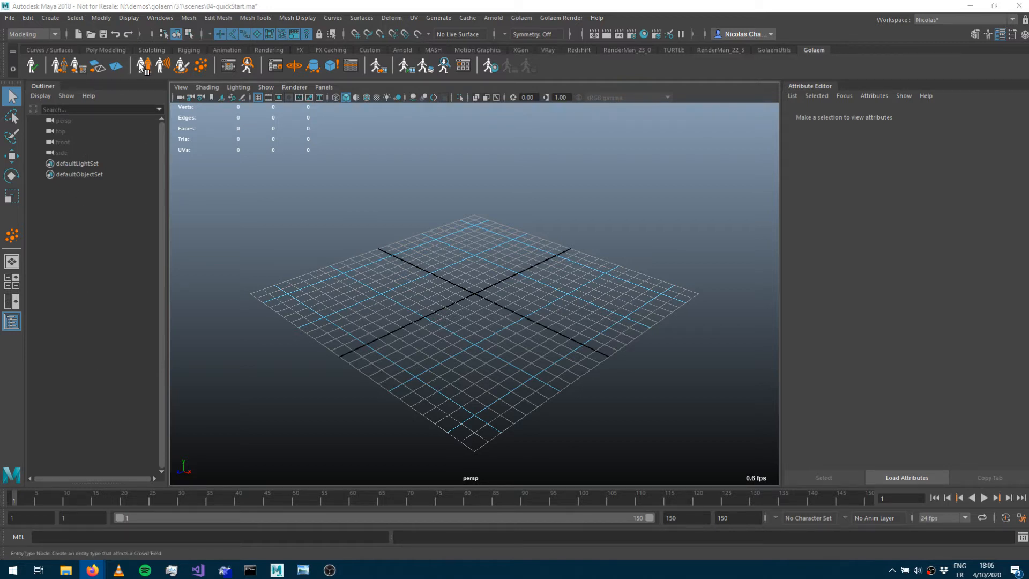
# Create a Golaem entity type using the CasualMan_Light.gcha character file.
pyautogui.click(145, 68)
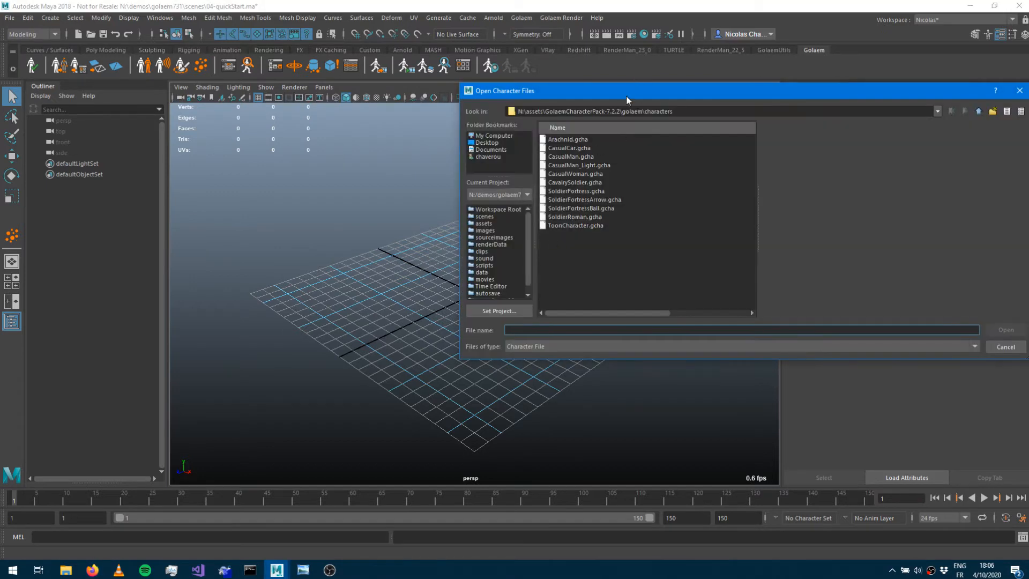
pyautogui.moveTo(626, 95); pyautogui.dragTo(378, 179)
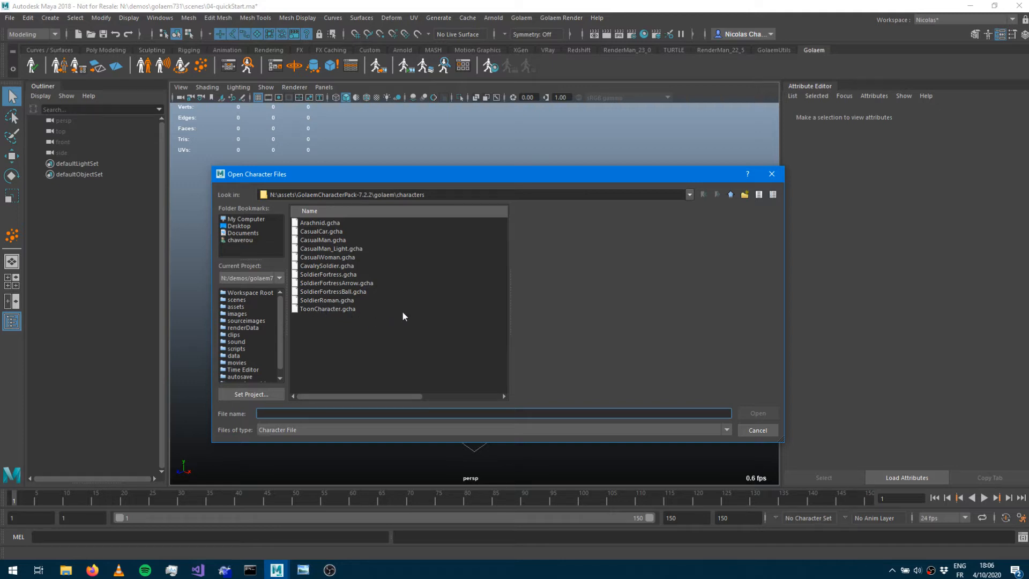
pyautogui.click(344, 249)
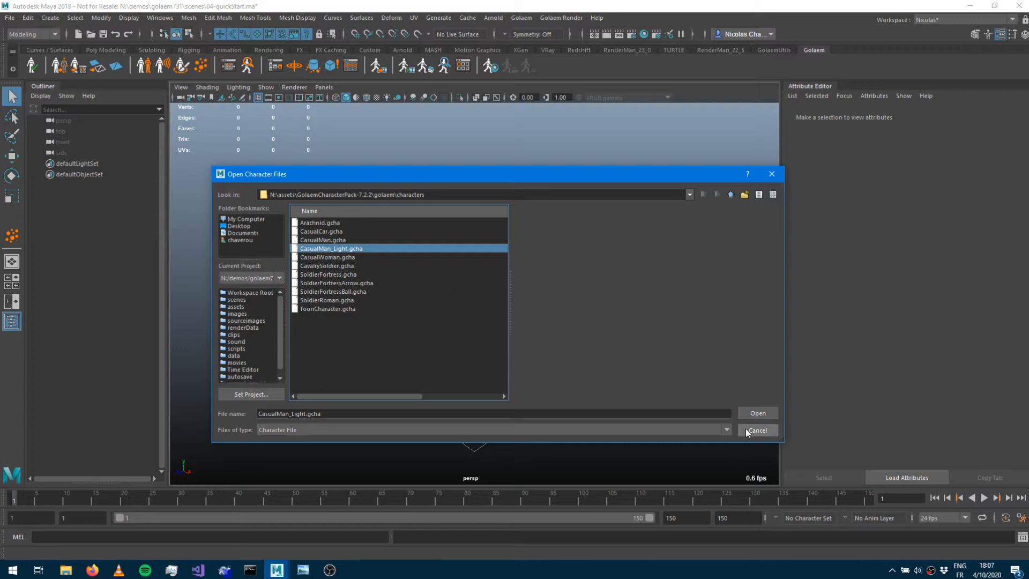
pyautogui.click(750, 413)
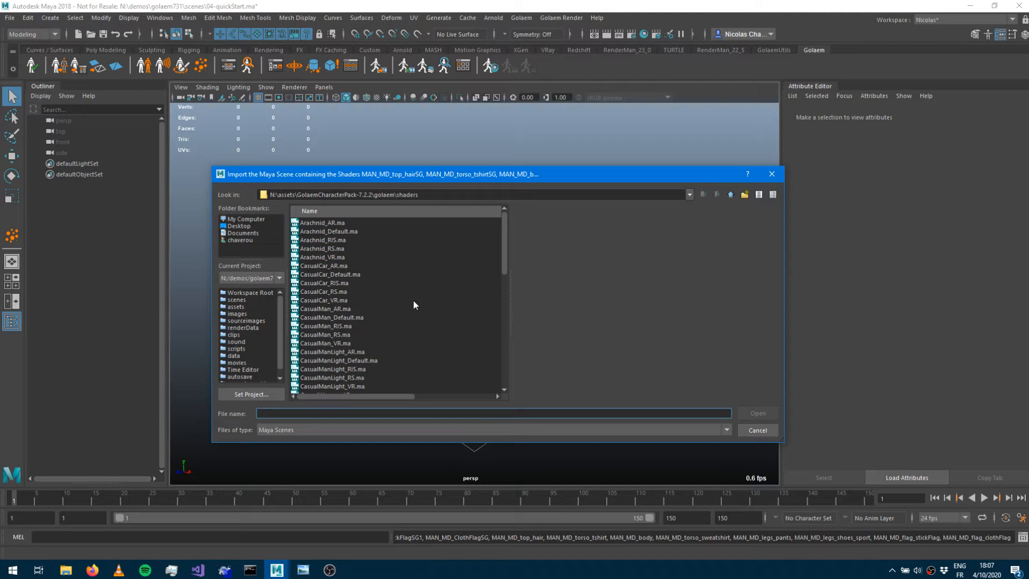
# Import the CasualManLight_AR.ma shader scene for the character.
pyautogui.click(331, 352)
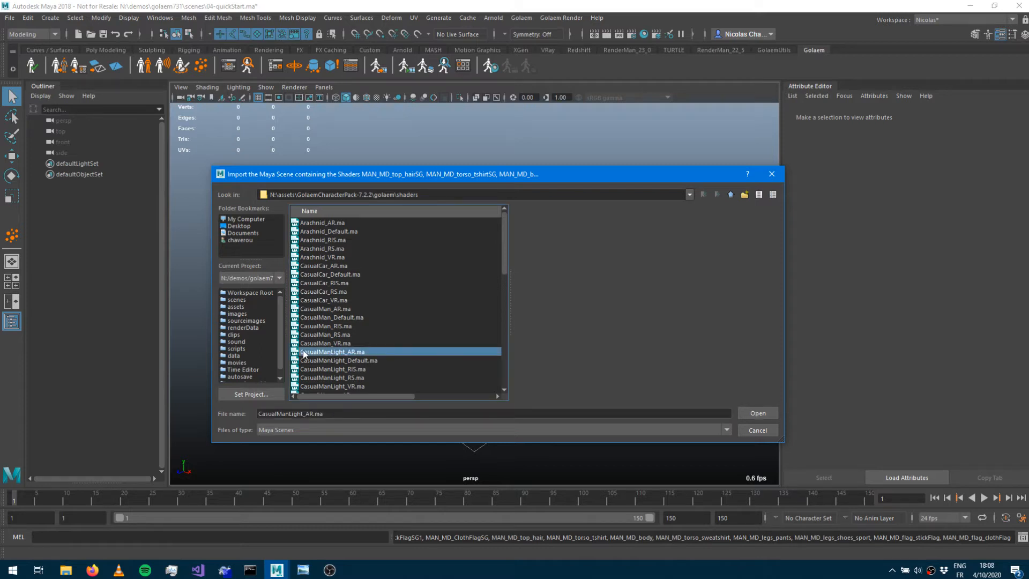
pyautogui.scroll(-1, 383, 348)
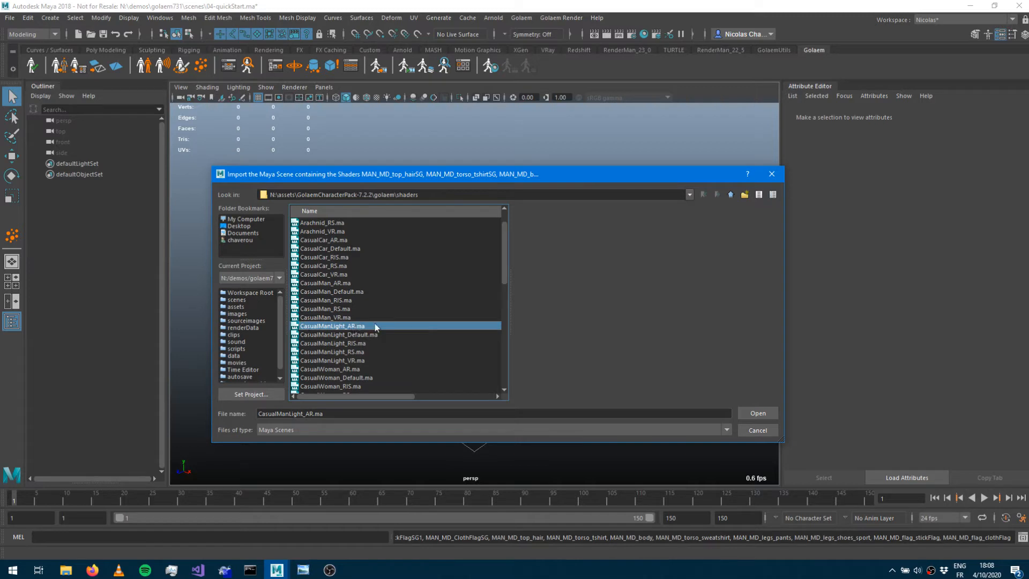
pyautogui.click(758, 413)
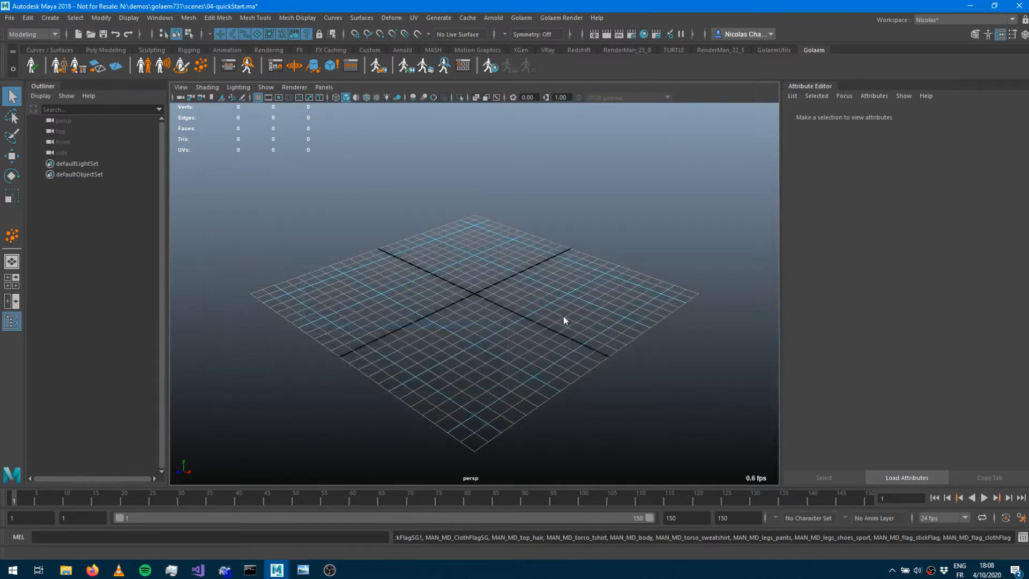
# Select the character's Reference joint and move it down about 3.2 units.
pyautogui.keyDown('alt'); pyautogui.moveTo(458, 286); pyautogui.dragTo(751, 270, button='right'); pyautogui.keyUp('alt')
pyautogui.keyDown('alt'); pyautogui.moveTo(524, 291); pyautogui.dragTo(494, 310); pyautogui.keyUp('alt')
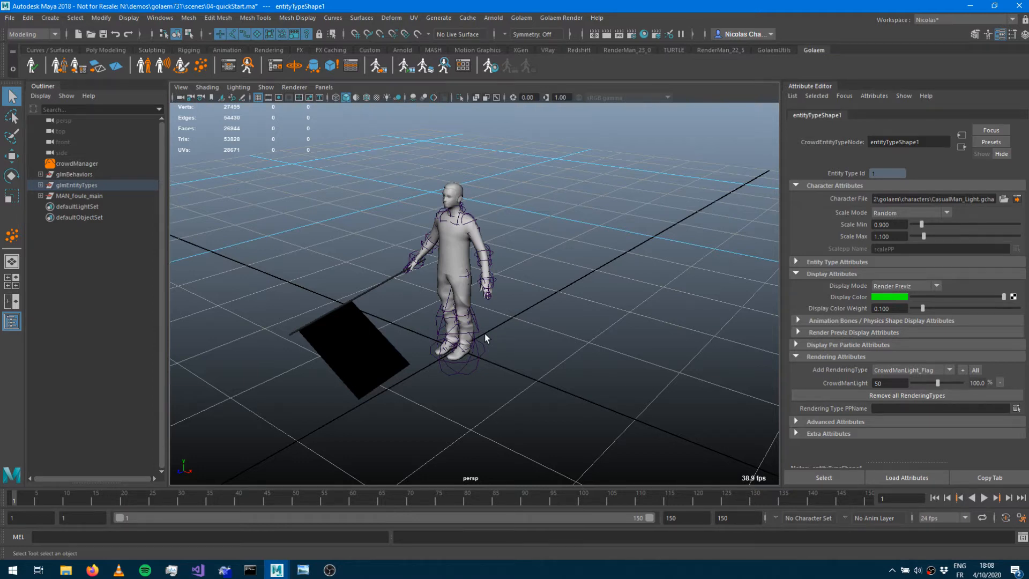
pyautogui.keyDown('alt'); pyautogui.moveTo(503, 354); pyautogui.dragTo(524, 360); pyautogui.keyUp('alt')
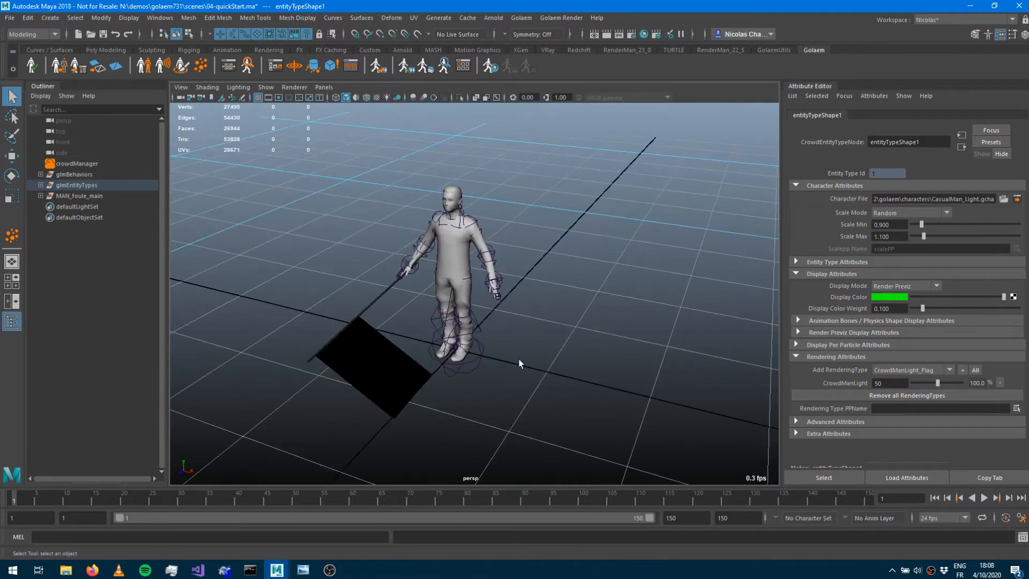
pyautogui.click(41, 196)
pyautogui.click(67, 220)
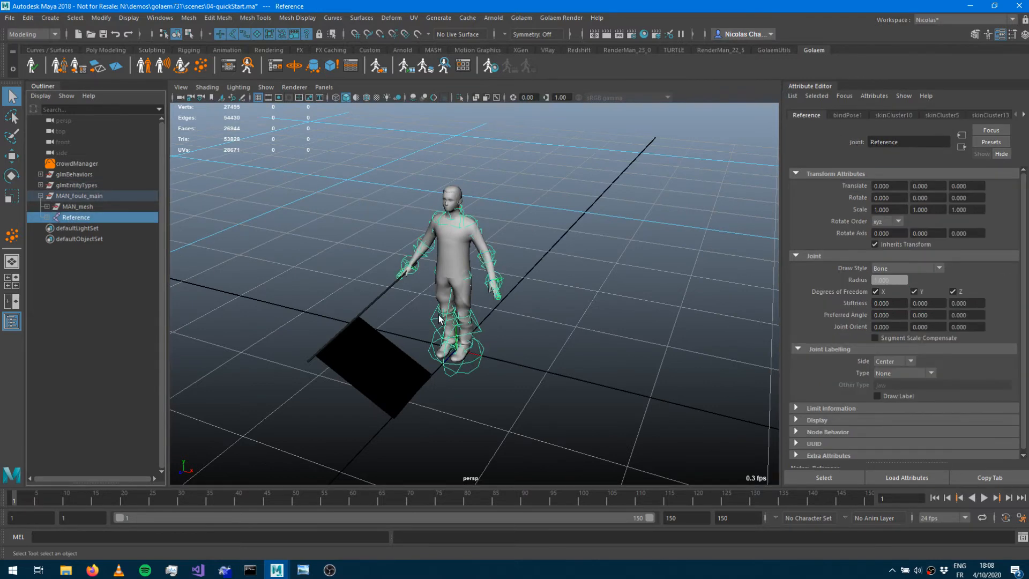
pyautogui.press('w')
pyautogui.moveTo(456, 323); pyautogui.dragTo(478, 543)
pyautogui.keyDown('alt'); pyautogui.moveTo(538, 330); pyautogui.dragTo(475, 328); pyautogui.keyUp('alt')
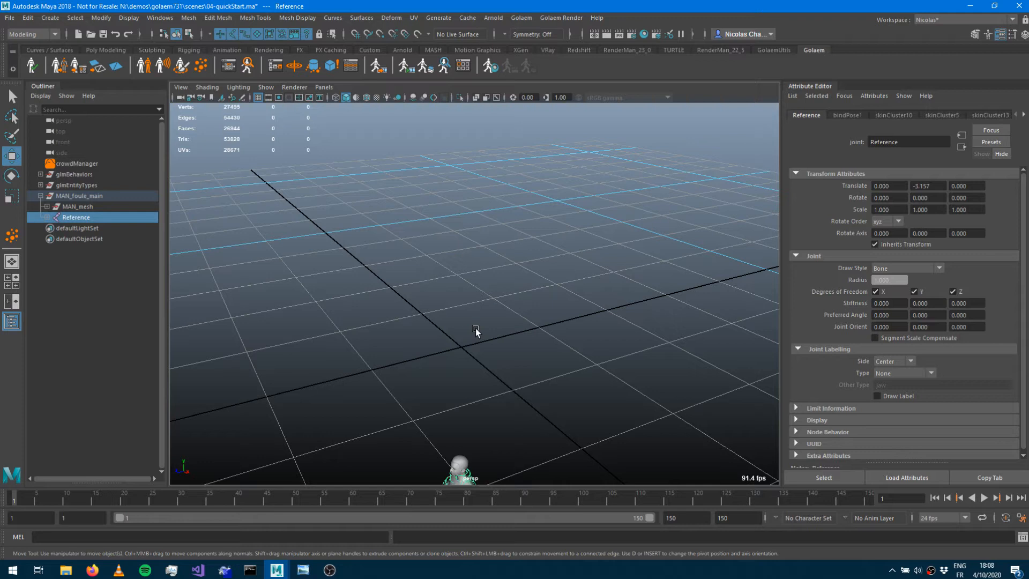
pyautogui.keyDown('alt'); pyautogui.moveTo(581, 333); pyautogui.dragTo(468, 344); pyautogui.keyUp('alt')
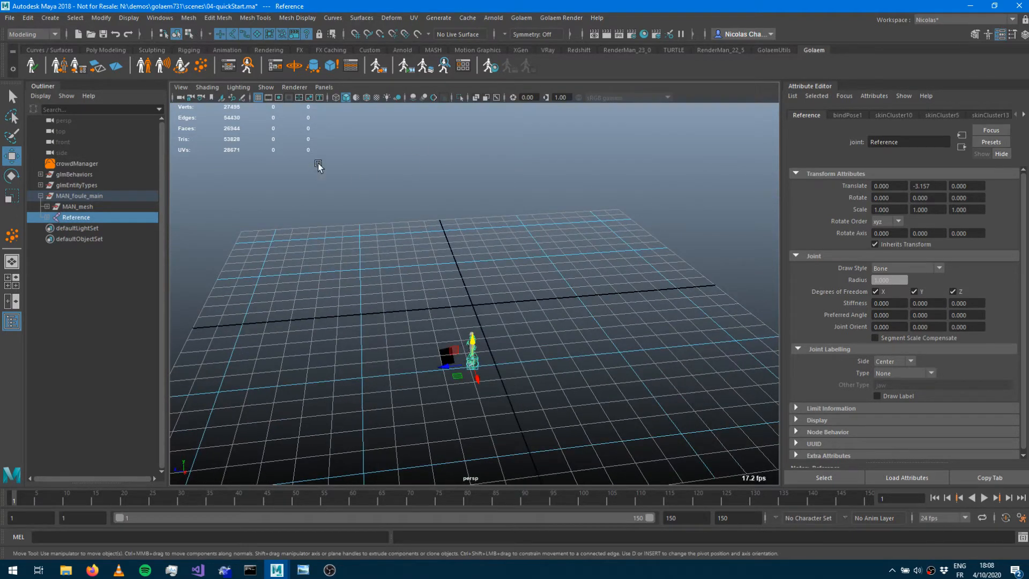
# Select the entity type and inspect its character file path.
pyautogui.click(40, 185)
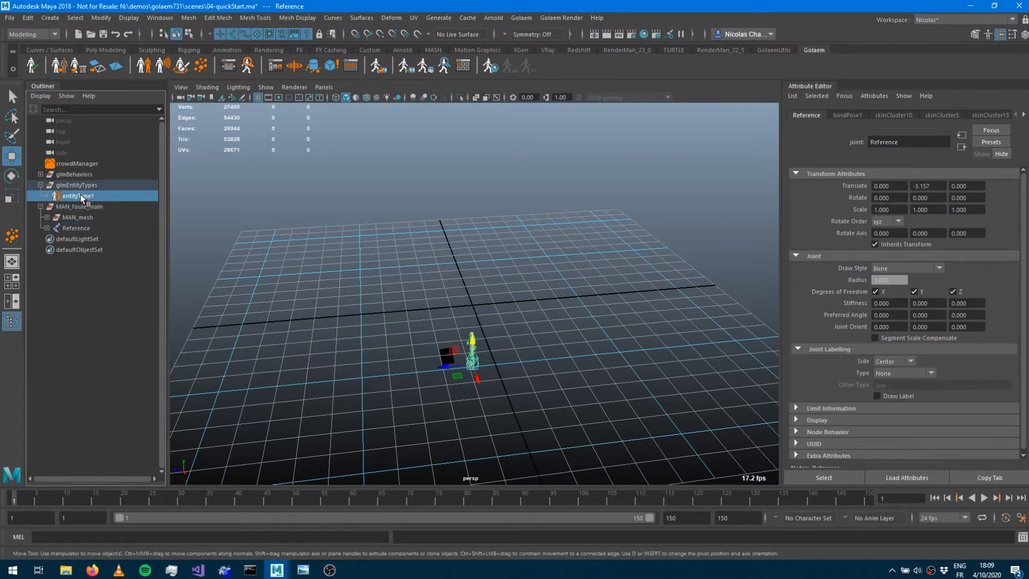
pyautogui.click(83, 198)
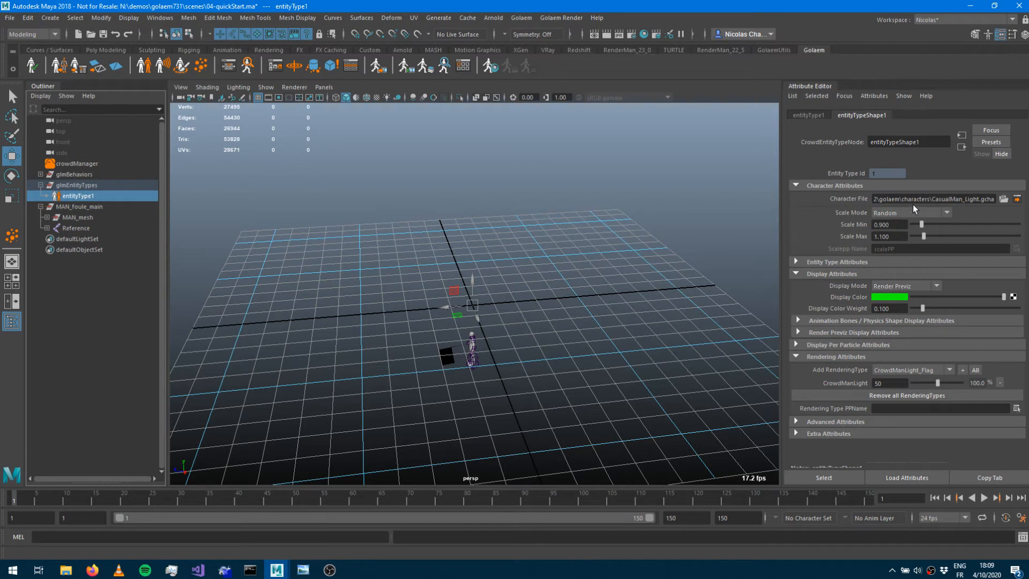
pyautogui.click(933, 200)
# Create a polygon plane and scale it up to cover a large ground area.
pyautogui.click(106, 50)
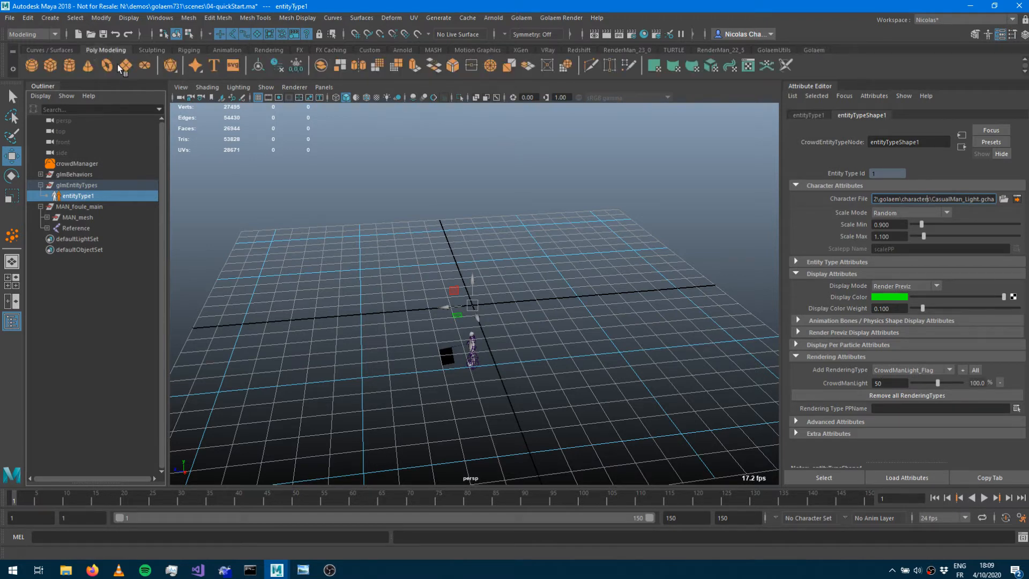
pyautogui.click(126, 68)
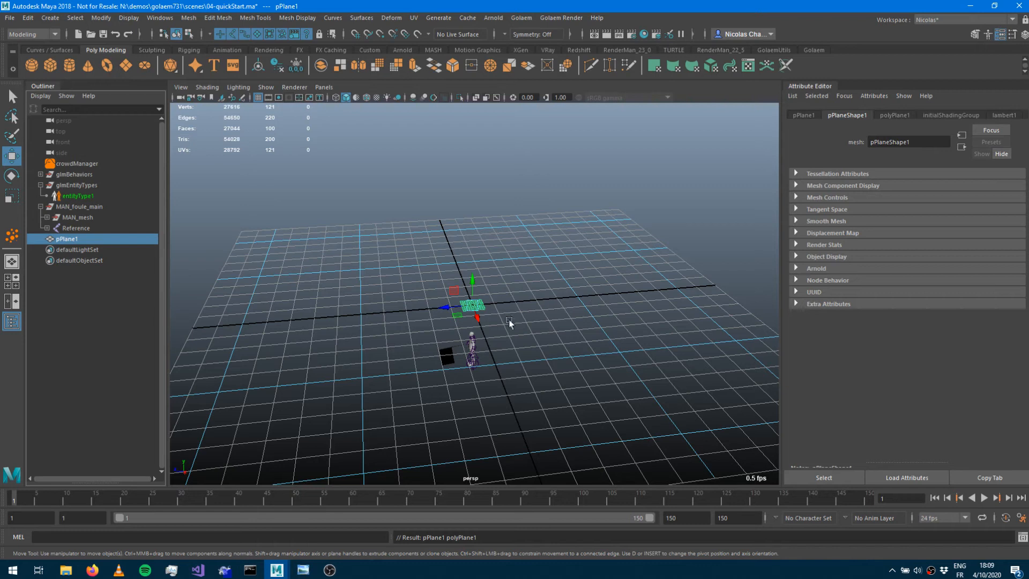
pyautogui.press('r')
pyautogui.moveTo(472, 306); pyautogui.dragTo(987, 288)
pyautogui.moveTo(472, 305); pyautogui.dragTo(902, 266)
pyautogui.moveTo(473, 306); pyautogui.dragTo(857, 272)
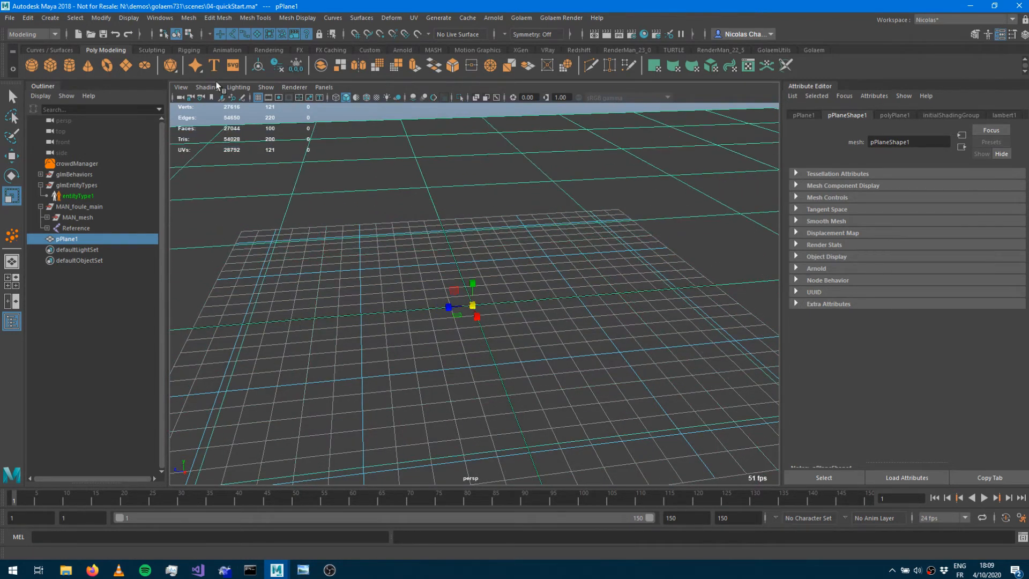
# Create a terrain locator that uses pPlane1 as its Maya geometry.
pyautogui.click(811, 50)
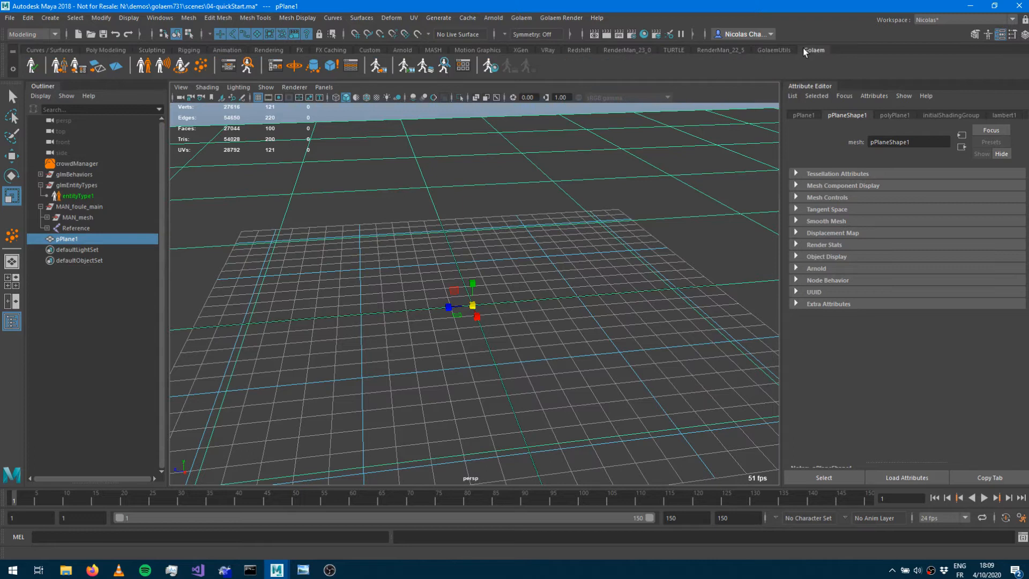
pyautogui.click(117, 66)
pyautogui.click(40, 250)
pyautogui.click(70, 261)
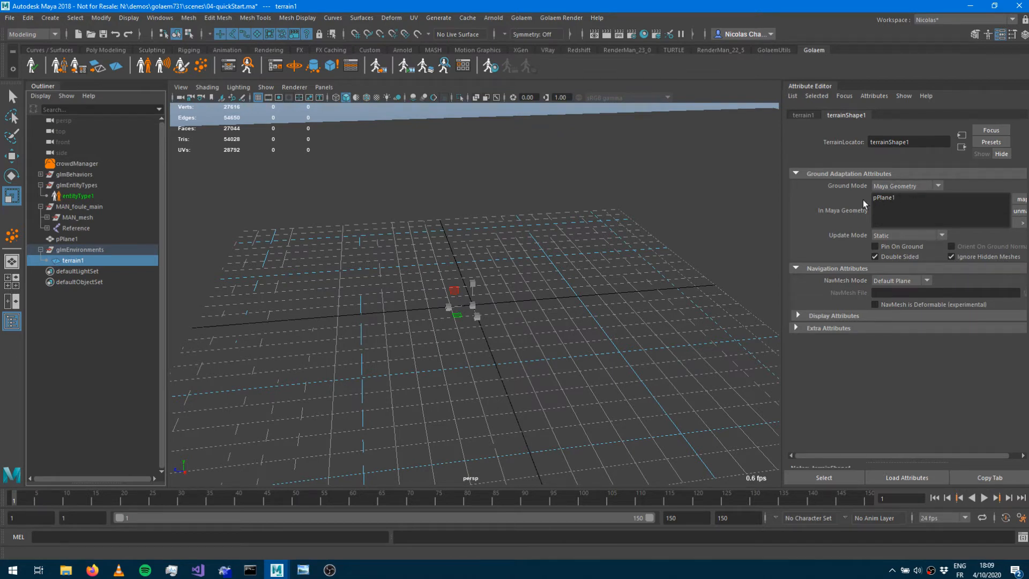
pyautogui.click(883, 198)
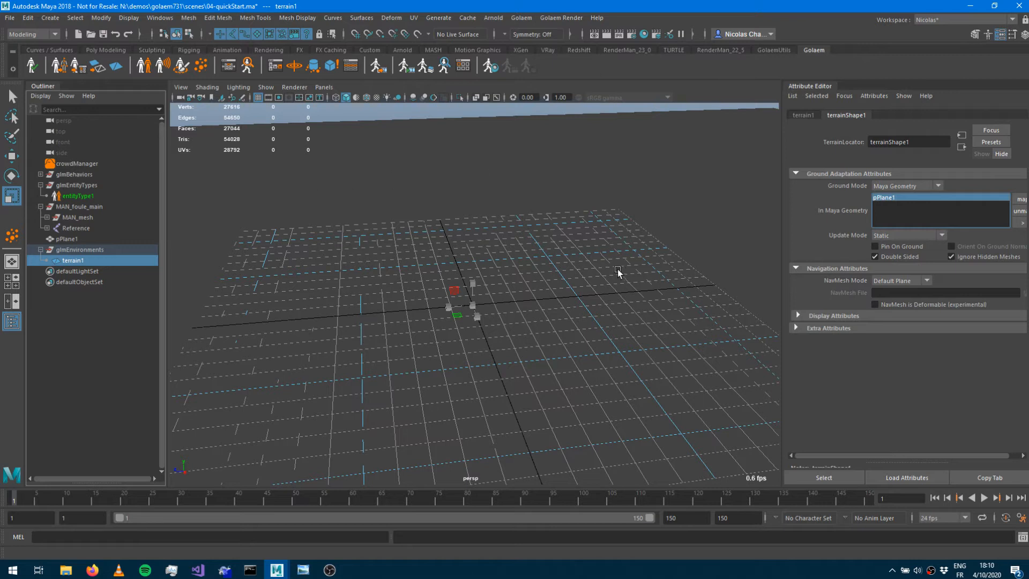
pyautogui.keyDown('alt'); pyautogui.moveTo(472, 314); pyautogui.dragTo(476, 348); pyautogui.keyUp('alt')
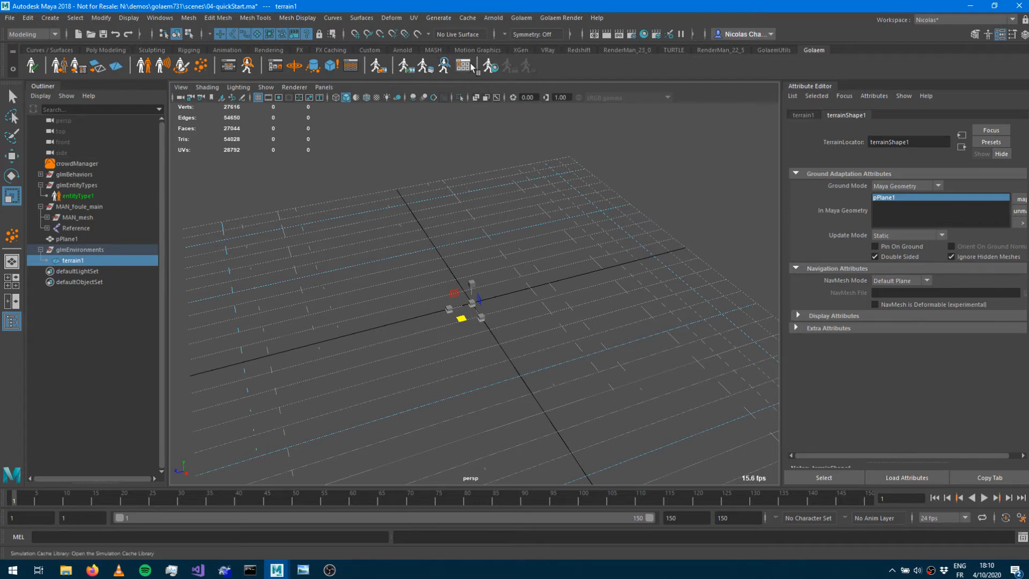
# Draw a rectangular population area over the plane with the Population tool's square shape.
pyautogui.doubleClick(201, 67)
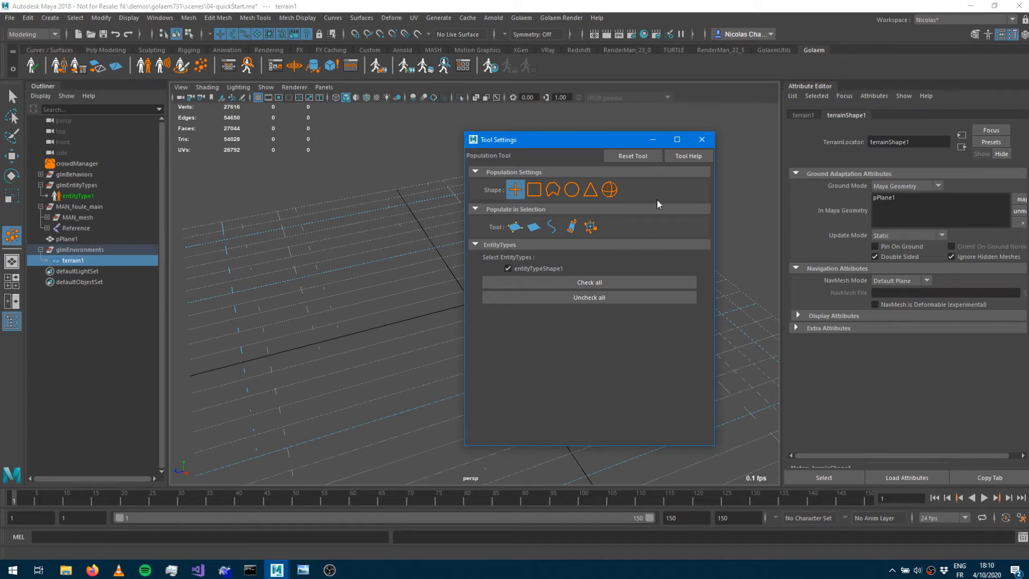
pyautogui.moveTo(489, 140); pyautogui.dragTo(644, 127)
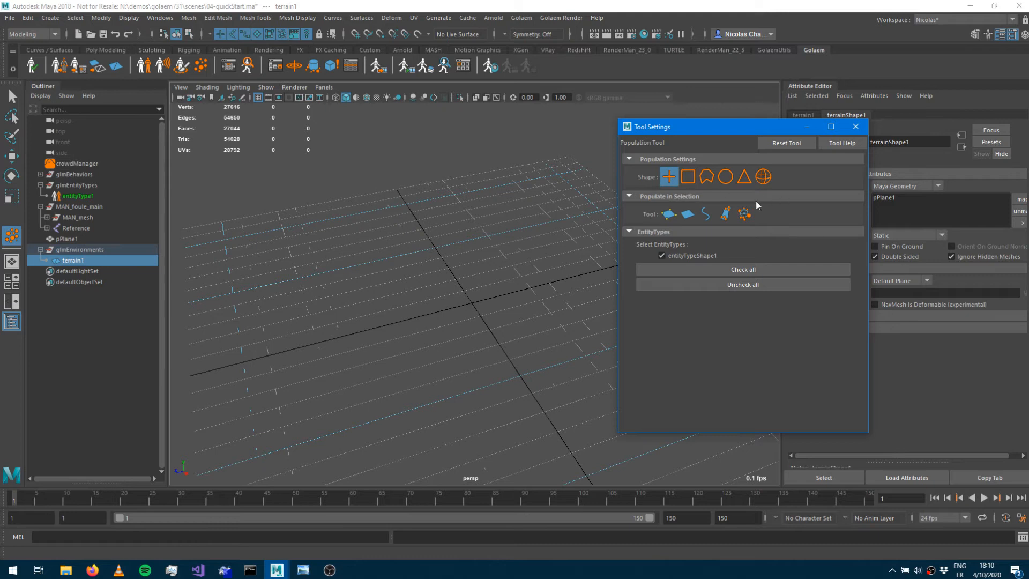
pyautogui.click(689, 182)
pyautogui.moveTo(714, 126); pyautogui.dragTo(815, 131)
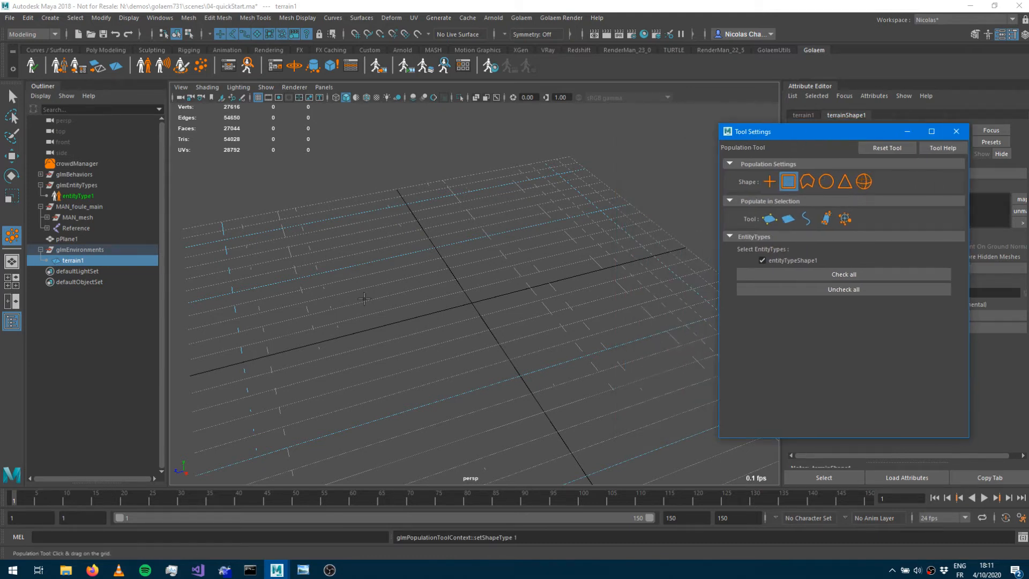
pyautogui.moveTo(232, 214); pyautogui.dragTo(552, 361)
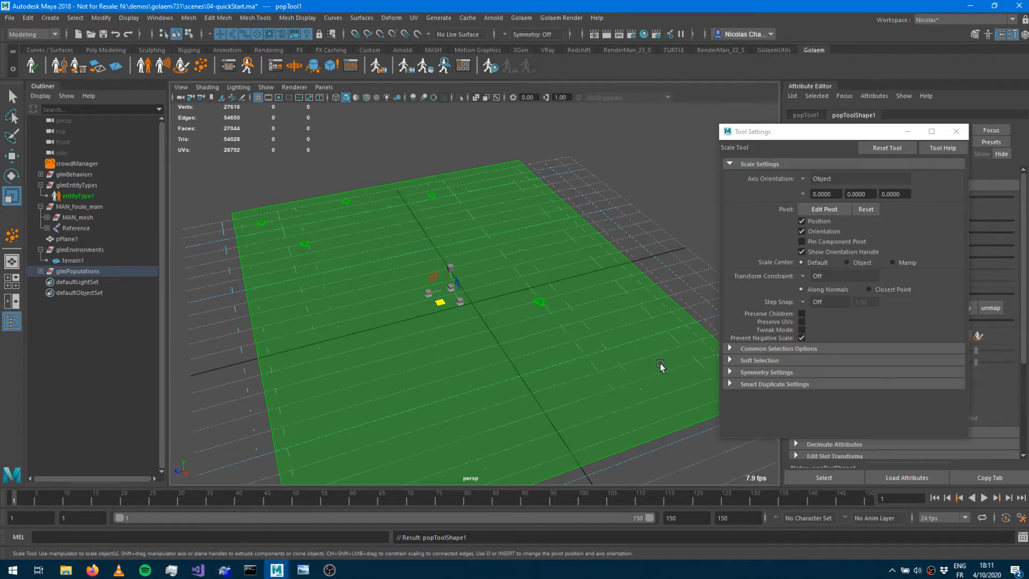
pyautogui.click(957, 131)
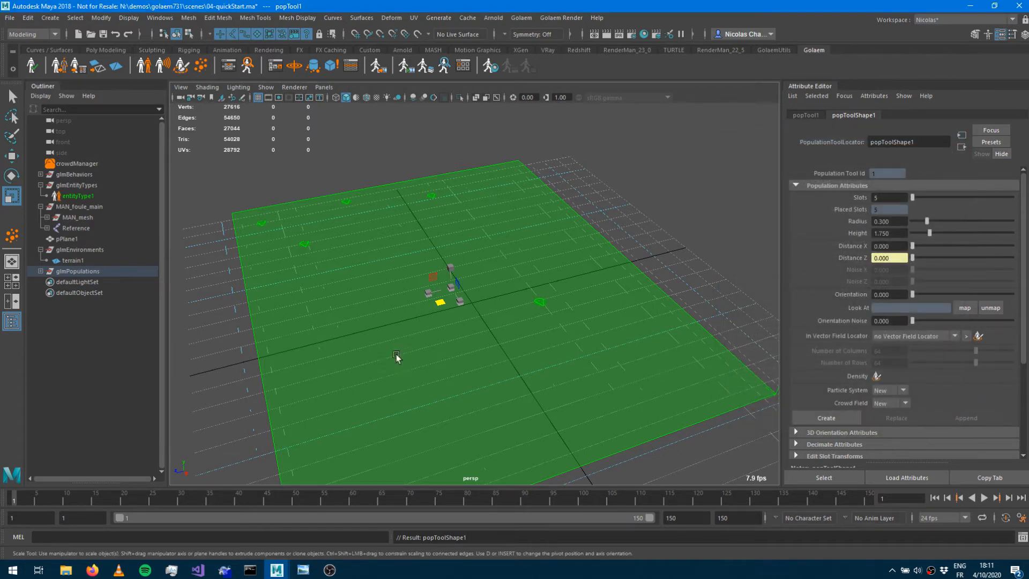
# Enlarge the population area by moving its corner manipulator outward.
pyautogui.scroll(-5, 634, 336)
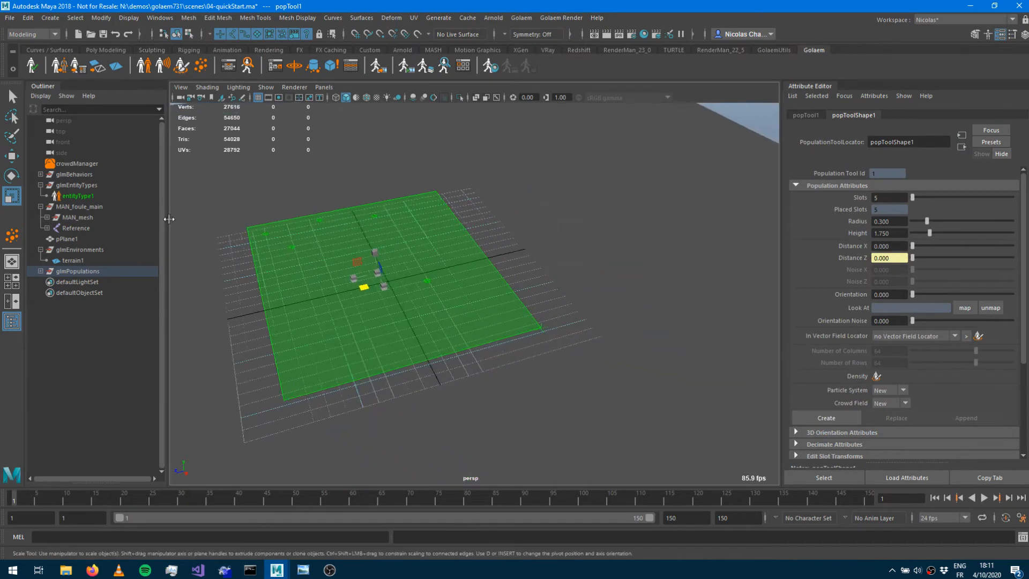
pyautogui.click(42, 271)
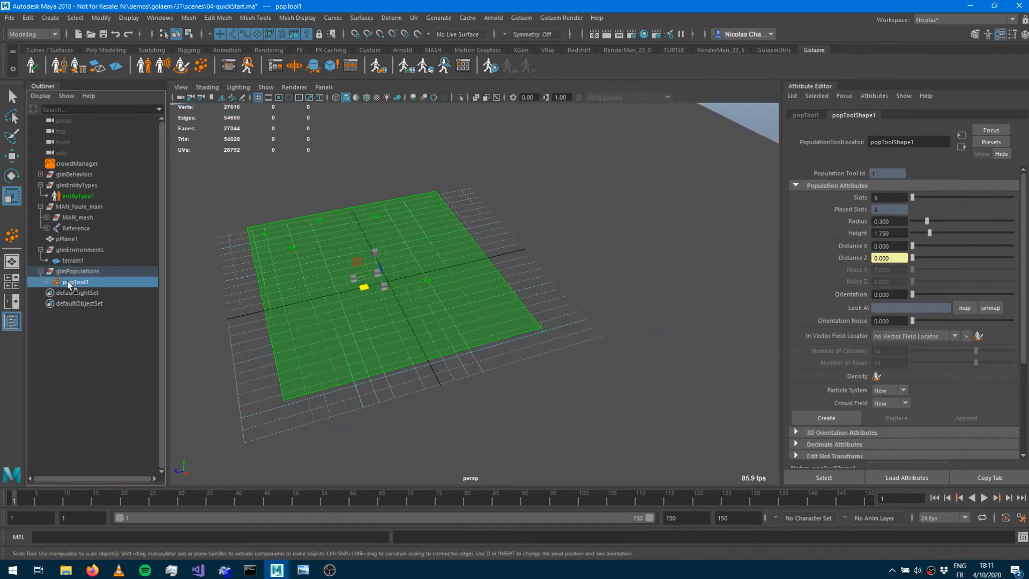
pyautogui.click(47, 282)
pyautogui.click(85, 293)
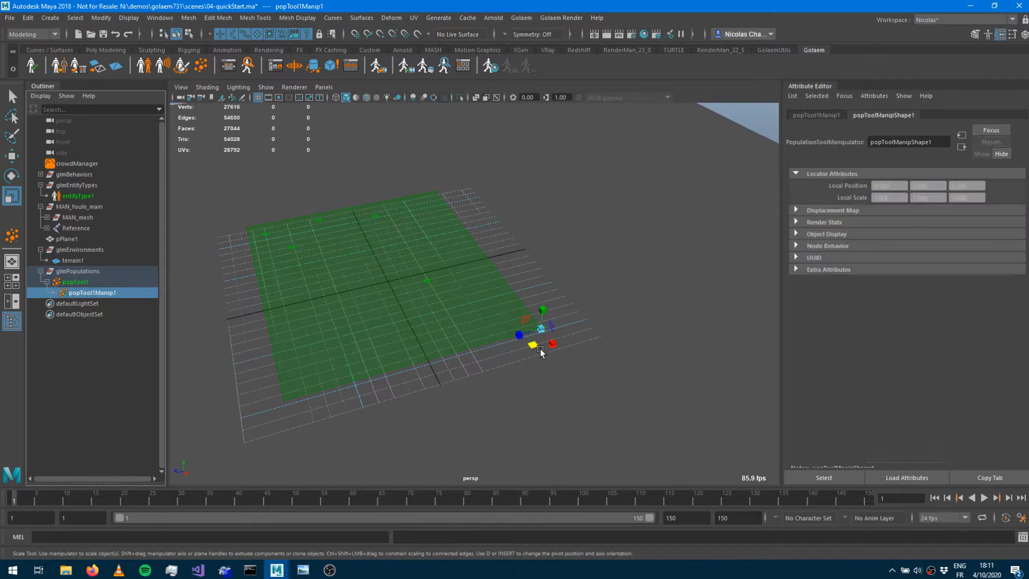
pyautogui.press('w')
pyautogui.moveTo(510, 339); pyautogui.dragTo(646, 327)
pyautogui.scroll(5, 402, 295)
pyautogui.keyDown('alt'); pyautogui.moveTo(402, 294); pyautogui.dragTo(446, 283, button='middle'); pyautogui.keyUp('alt')
pyautogui.keyDown('alt'); pyautogui.moveTo(328, 252); pyautogui.dragTo(458, 229, button='middle'); pyautogui.keyUp('alt')
pyautogui.keyDown('alt'); pyautogui.moveTo(491, 291); pyautogui.dragTo(383, 284, button='right'); pyautogui.keyUp('alt')
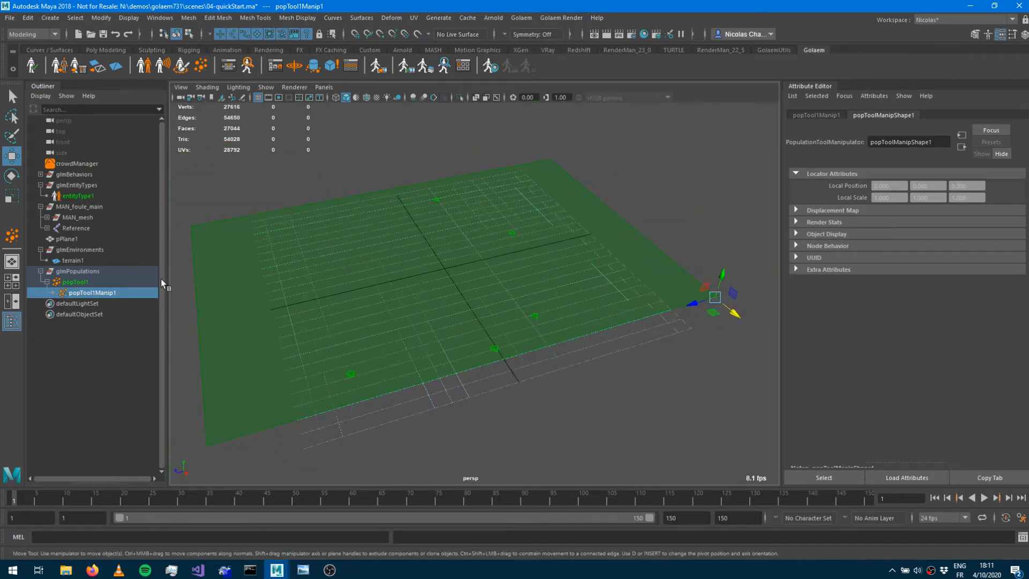
# Set the population tool's slot count to 2000.
pyautogui.click(76, 282)
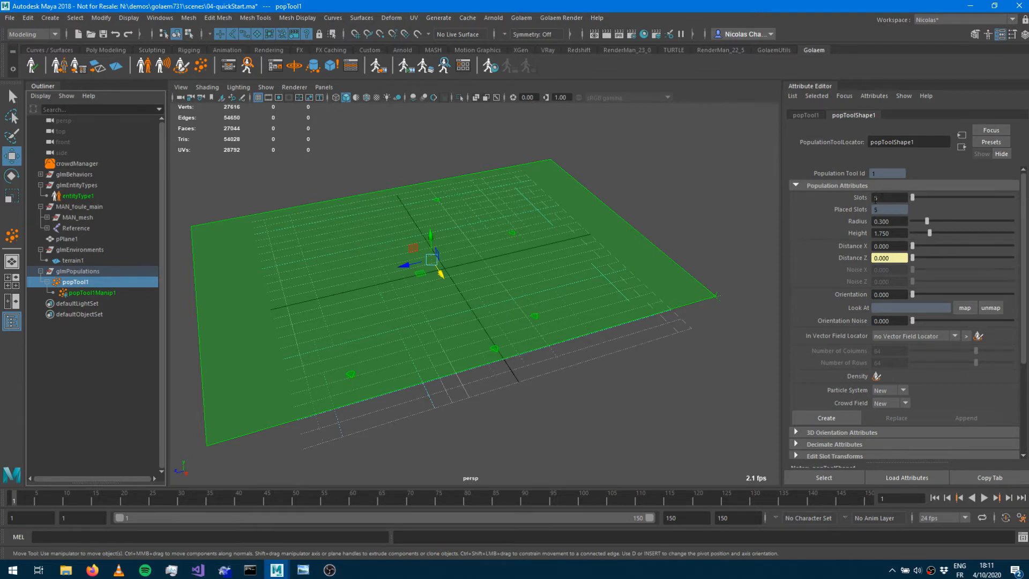
pyautogui.moveTo(914, 197); pyautogui.dragTo(974, 197)
pyautogui.doubleClick(903, 202)
pyautogui.write('2000')
pyautogui.press('Return')
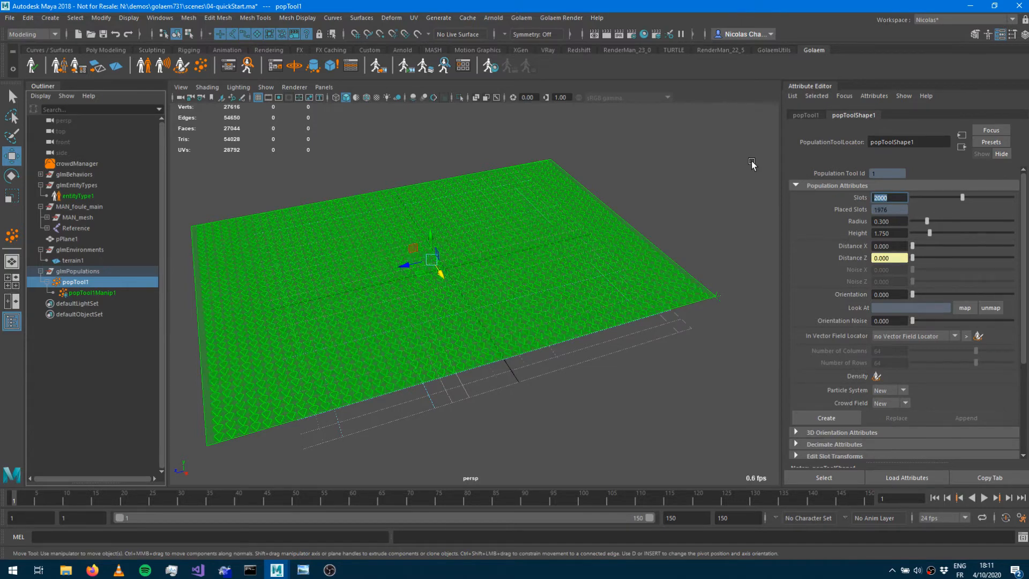
# Set the slot distance to about 1.3 and the orientation noise to about 0.6.
pyautogui.moveTo(913, 246); pyautogui.dragTo(952, 270)
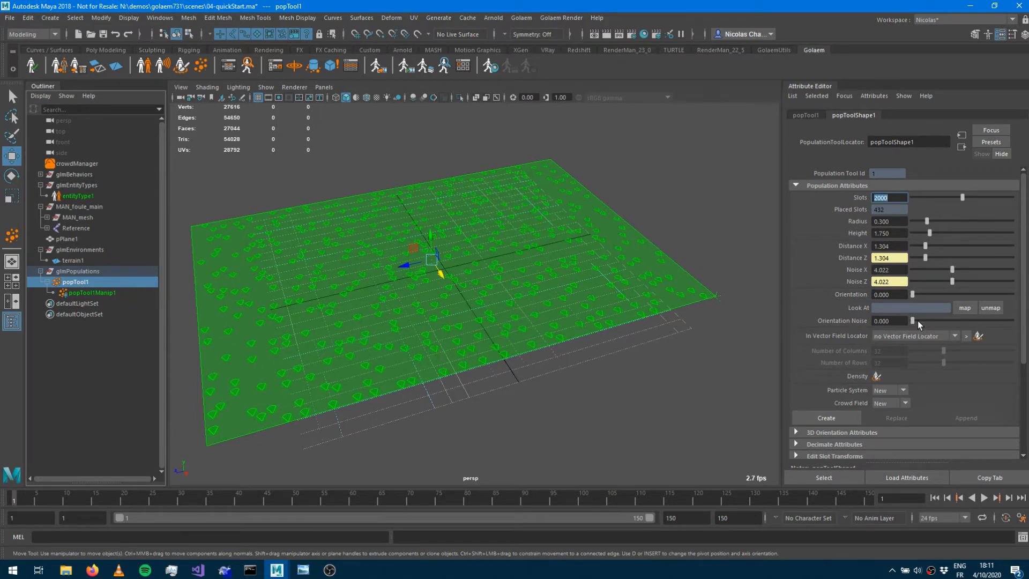
pyautogui.moveTo(914, 321); pyautogui.dragTo(972, 314)
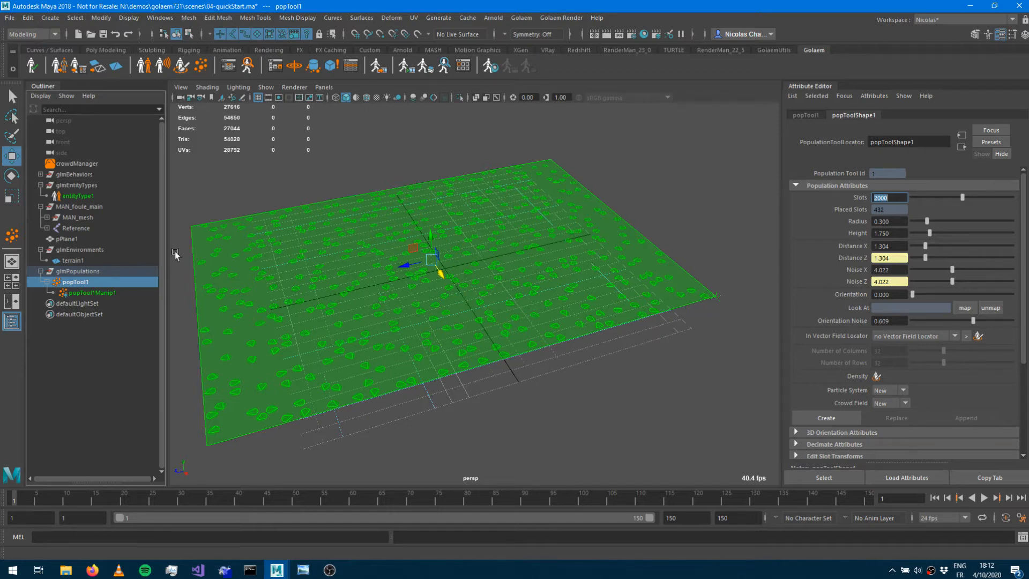
pyautogui.moveTo(403, 267); pyautogui.dragTo(471, 251)
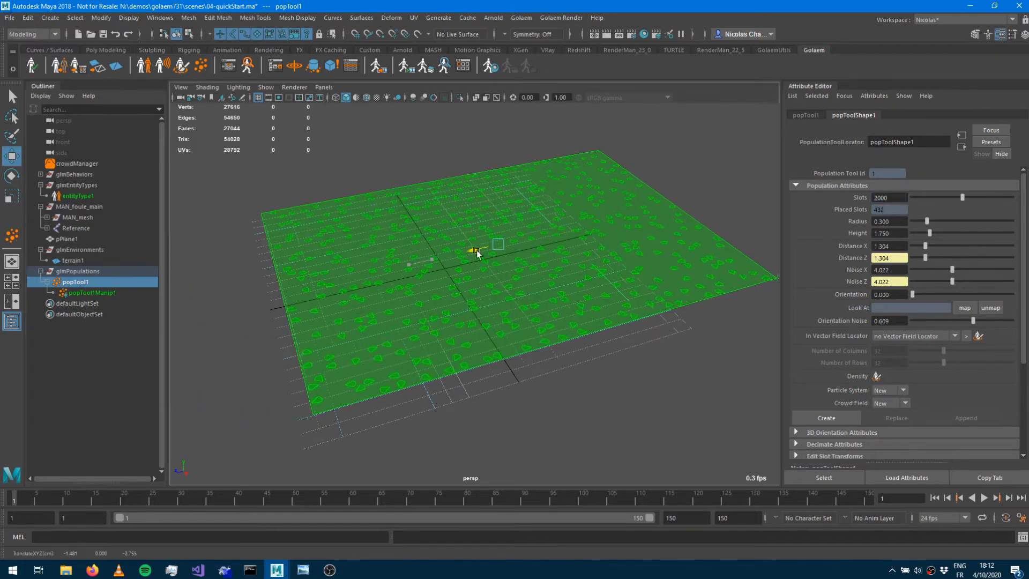
# Create the crowd particle system and crowd field from the population tool's slots.
pyautogui.click(838, 417)
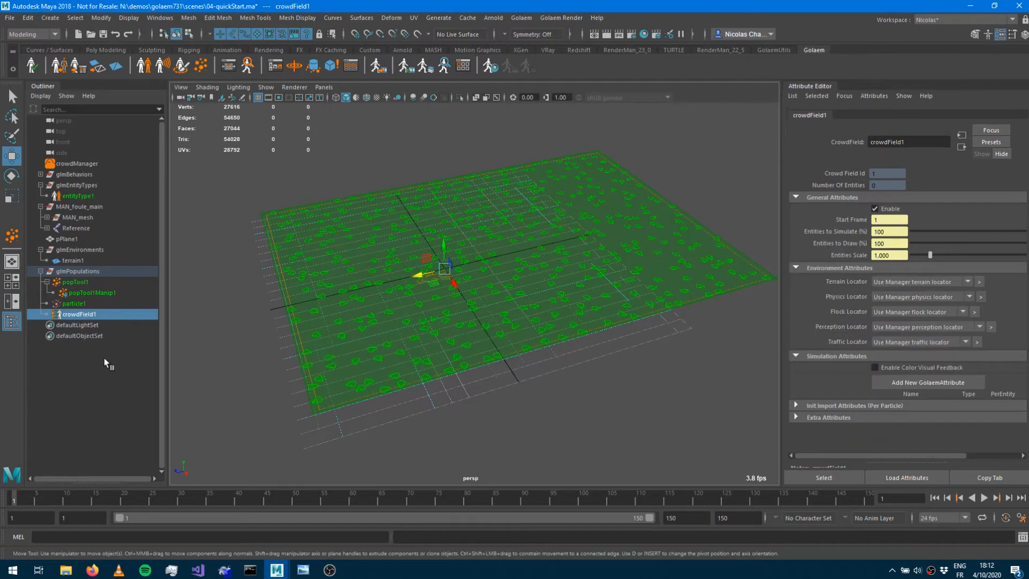
pyautogui.click(74, 304)
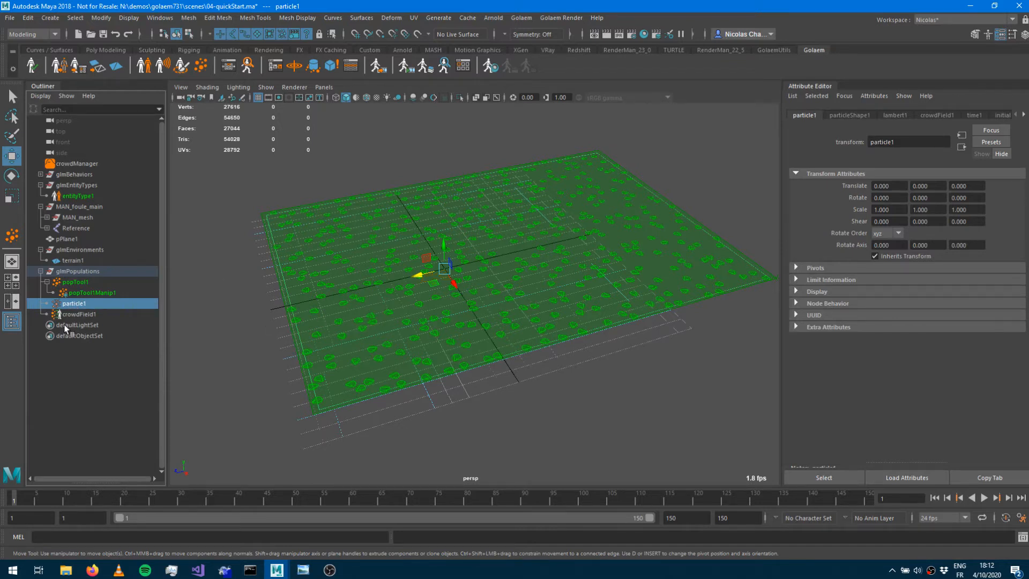
pyautogui.click(76, 314)
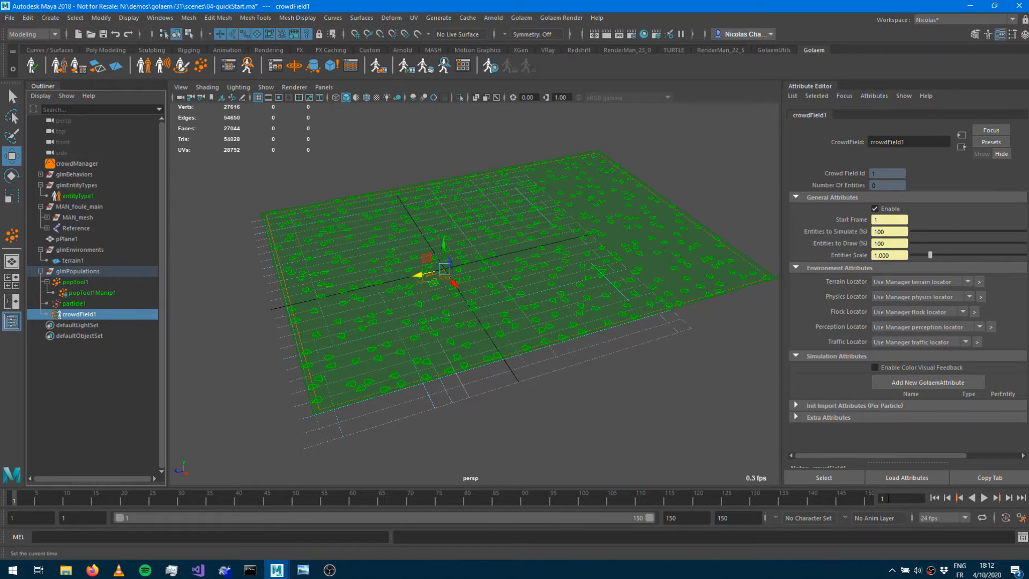
# Step forward and play the simulation to view the crowd entities spawned on the plane.
pyautogui.click(1009, 498)
pyautogui.click(1009, 498)
pyautogui.keyDown('alt'); pyautogui.moveTo(605, 431); pyautogui.dragTo(557, 387); pyautogui.keyUp('alt')
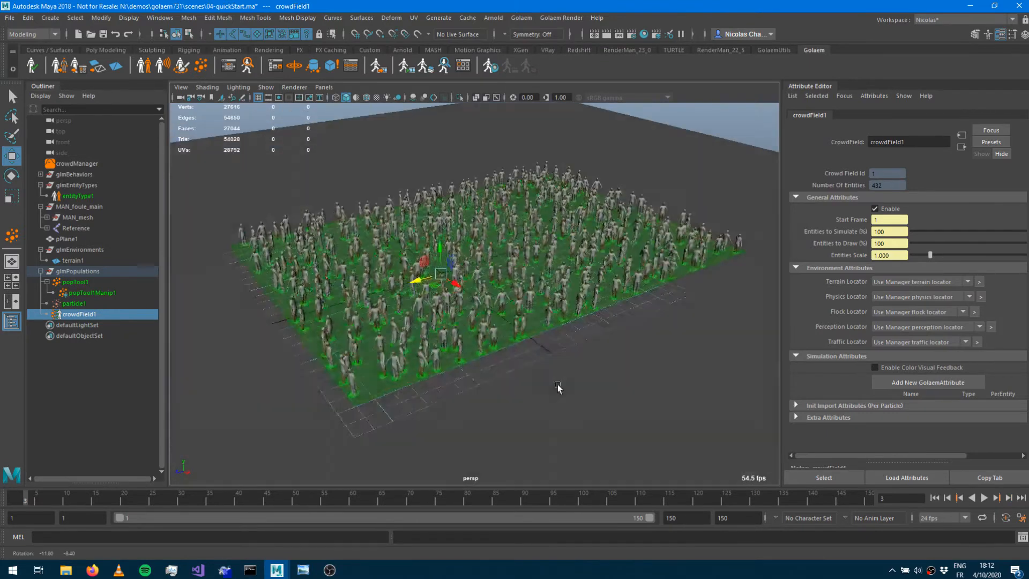
pyautogui.keyDown('alt'); pyautogui.moveTo(557, 386); pyautogui.dragTo(720, 372, button='right'); pyautogui.keyUp('alt')
pyautogui.keyDown('alt'); pyautogui.moveTo(721, 374); pyautogui.dragTo(550, 343); pyautogui.keyUp('alt')
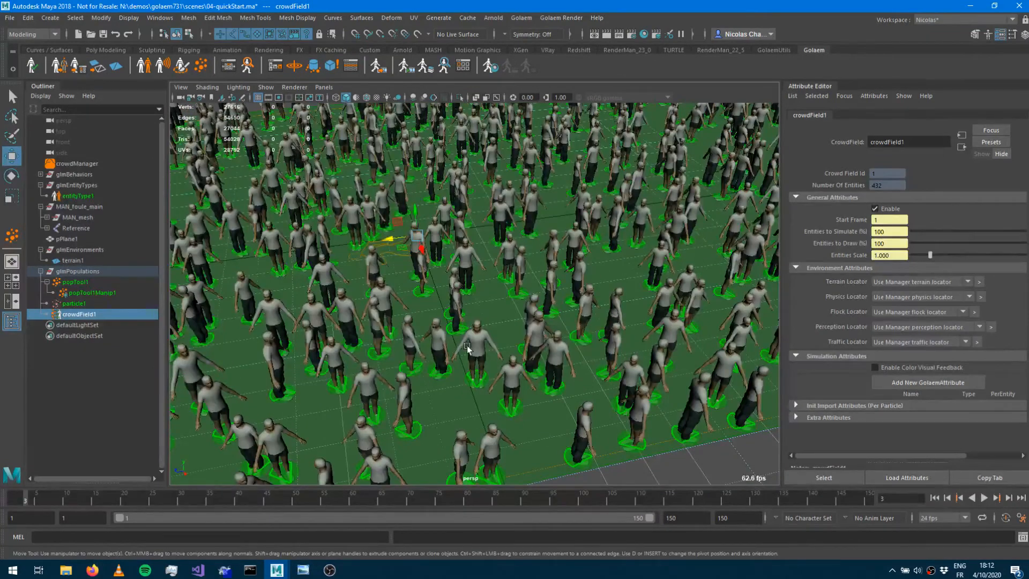
pyautogui.keyDown('alt'); pyautogui.moveTo(461, 329); pyautogui.dragTo(492, 328); pyautogui.keyUp('alt')
pyautogui.keyDown('alt'); pyautogui.moveTo(571, 332); pyautogui.dragTo(626, 326); pyautogui.keyUp('alt')
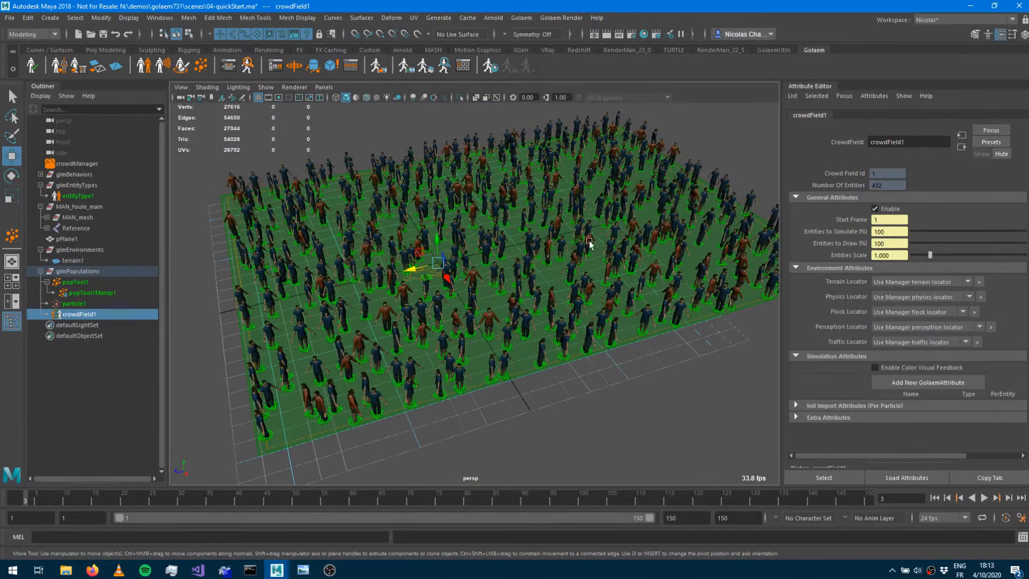
pyautogui.click(985, 498)
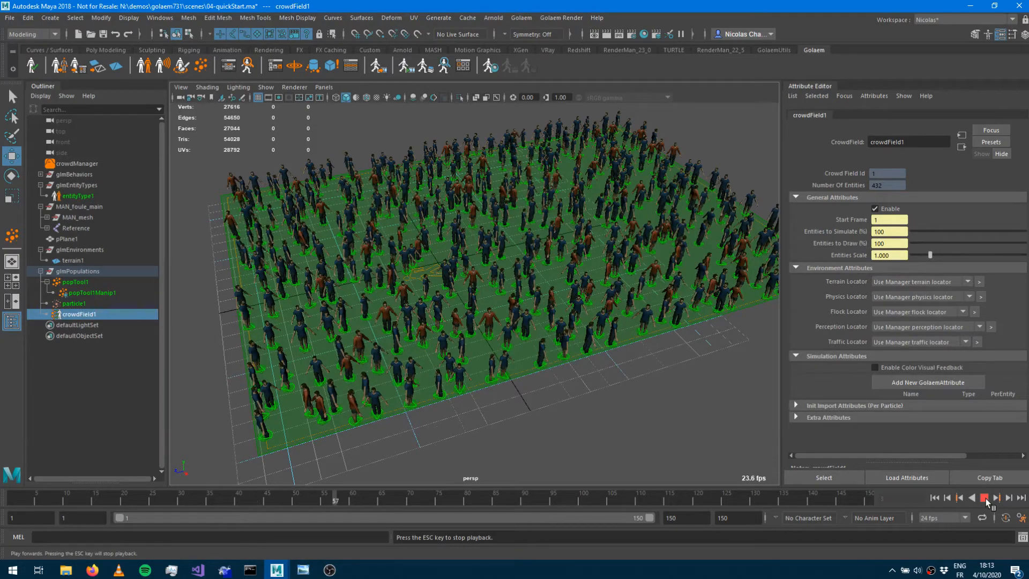
pyautogui.click(985, 498)
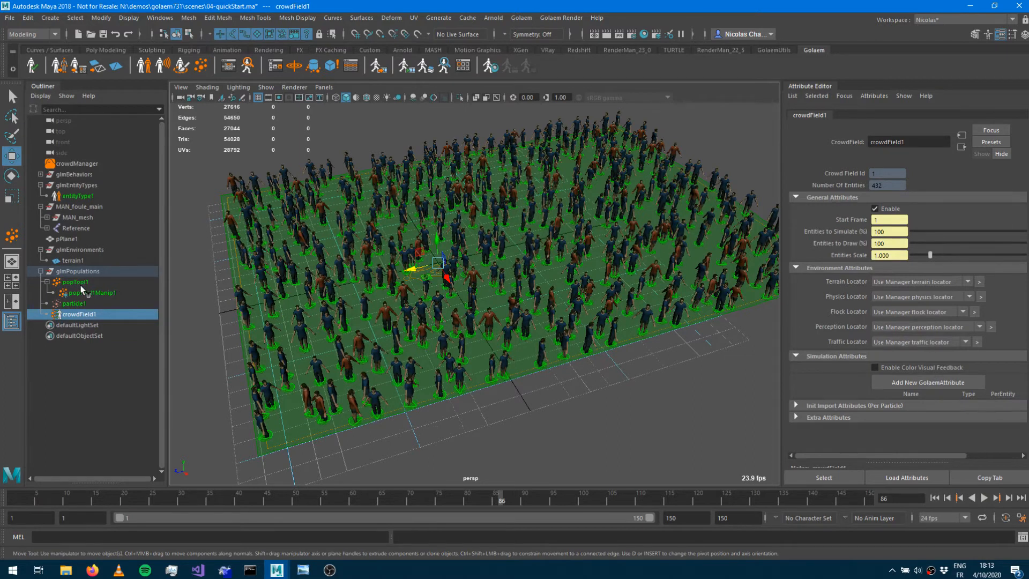
# Move the population tool along Z to about -16 and rewind the timeline to its start.
pyautogui.click(78, 282)
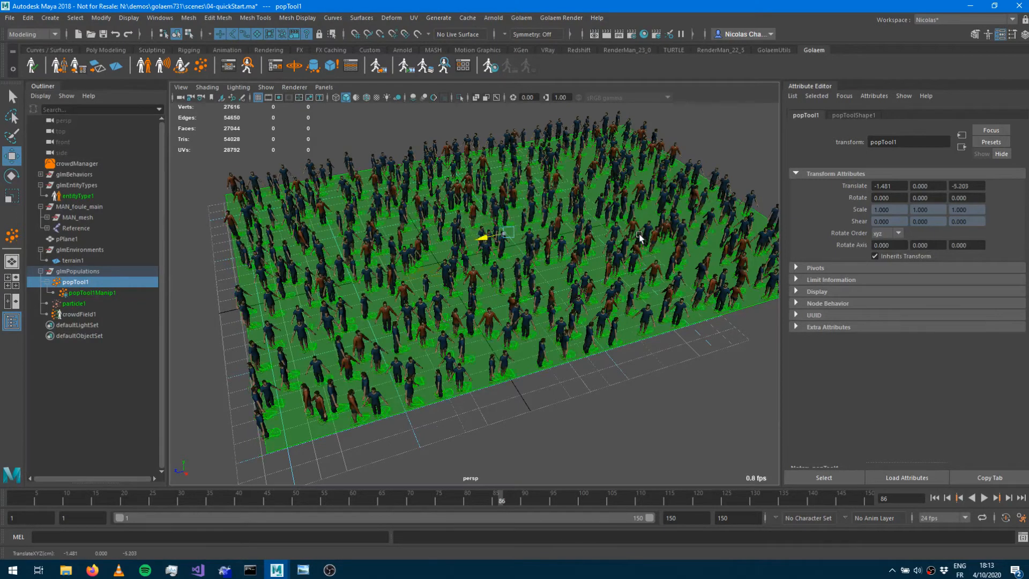
pyautogui.moveTo(478, 243); pyautogui.dragTo(627, 203)
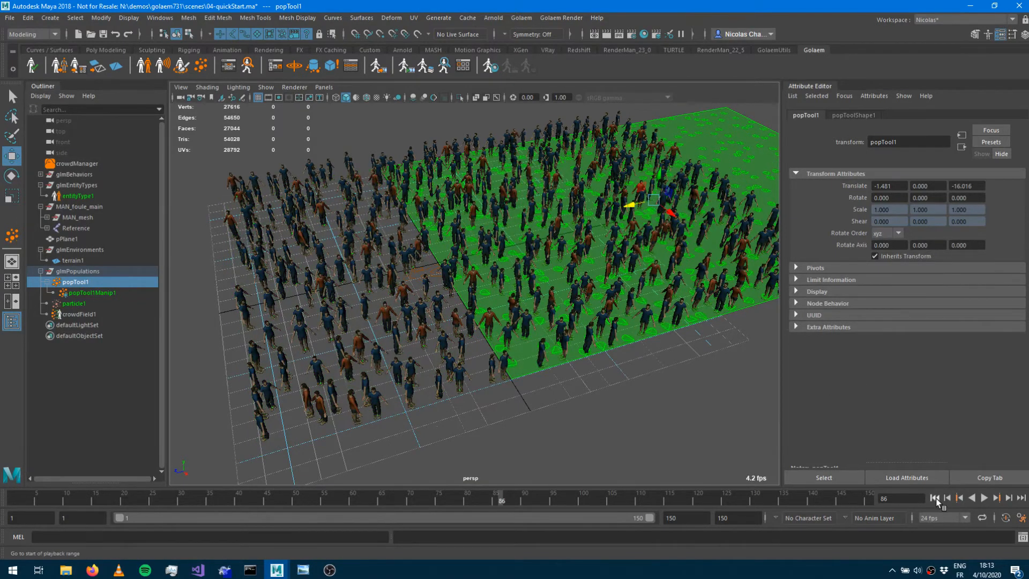
pyautogui.click(935, 498)
pyautogui.click(1010, 499)
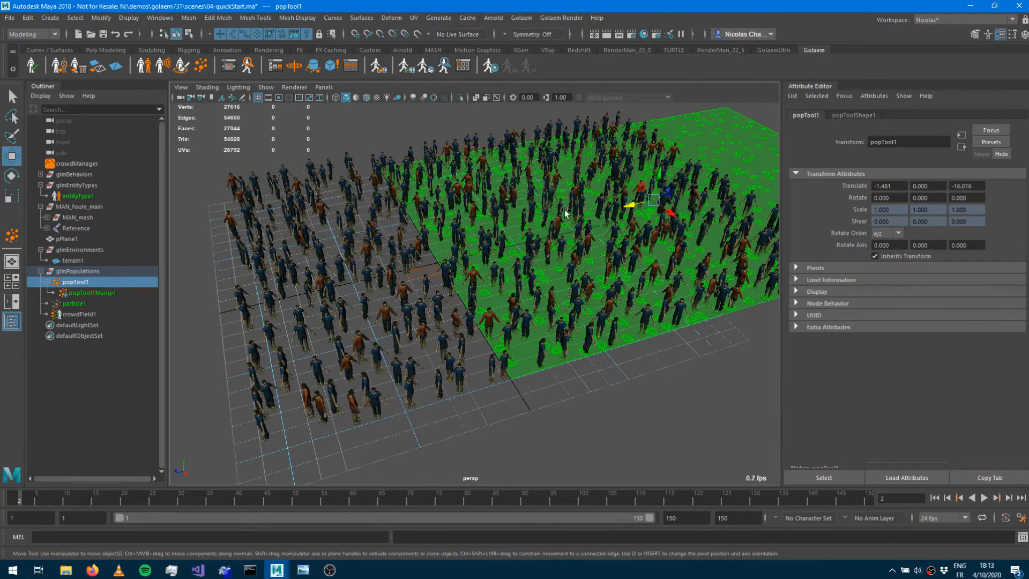
# Move the population tool further along X to about -18, clear of the existing crowd.
pyautogui.keyDown('alt'); pyautogui.moveTo(655, 238); pyautogui.dragTo(503, 286, button='middle'); pyautogui.keyUp('alt')
pyautogui.keyDown('alt'); pyautogui.moveTo(502, 287); pyautogui.dragTo(524, 286, button='right'); pyautogui.keyUp('alt')
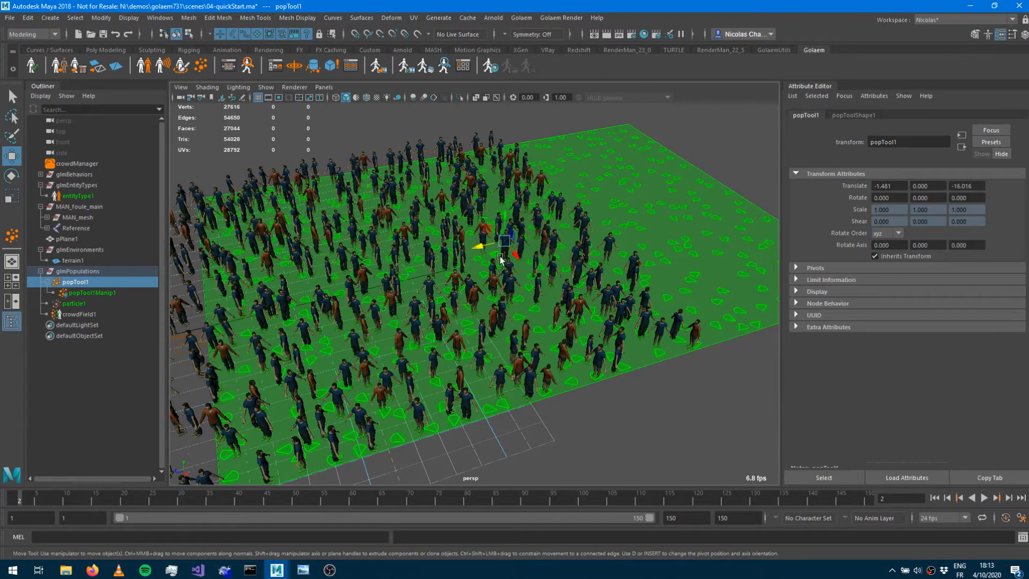
pyautogui.moveTo(509, 250); pyautogui.dragTo(426, 140)
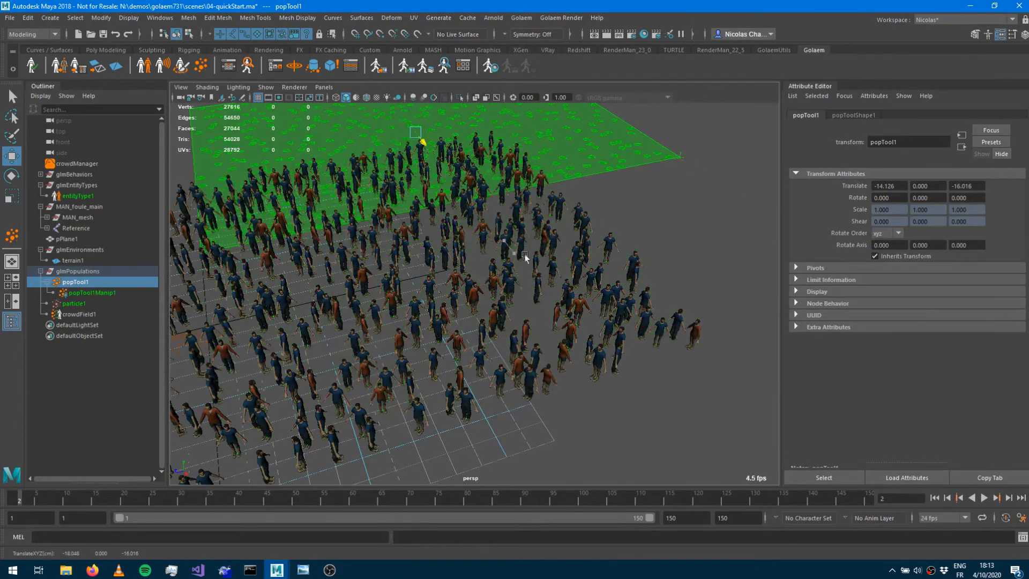
pyautogui.keyDown('alt'); pyautogui.moveTo(566, 255); pyautogui.dragTo(439, 282, button='right'); pyautogui.keyUp('alt')
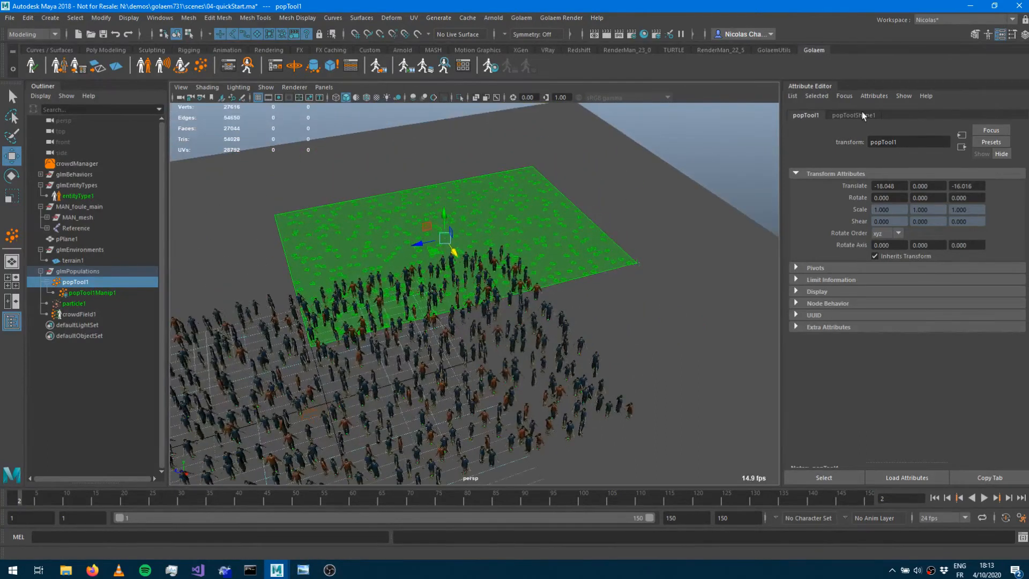
# Set the population tool's slot distance to about 2.17 and replace the crowd's particles with the new slots.
pyautogui.click(854, 114)
pyautogui.moveTo(925, 247); pyautogui.dragTo(933, 252)
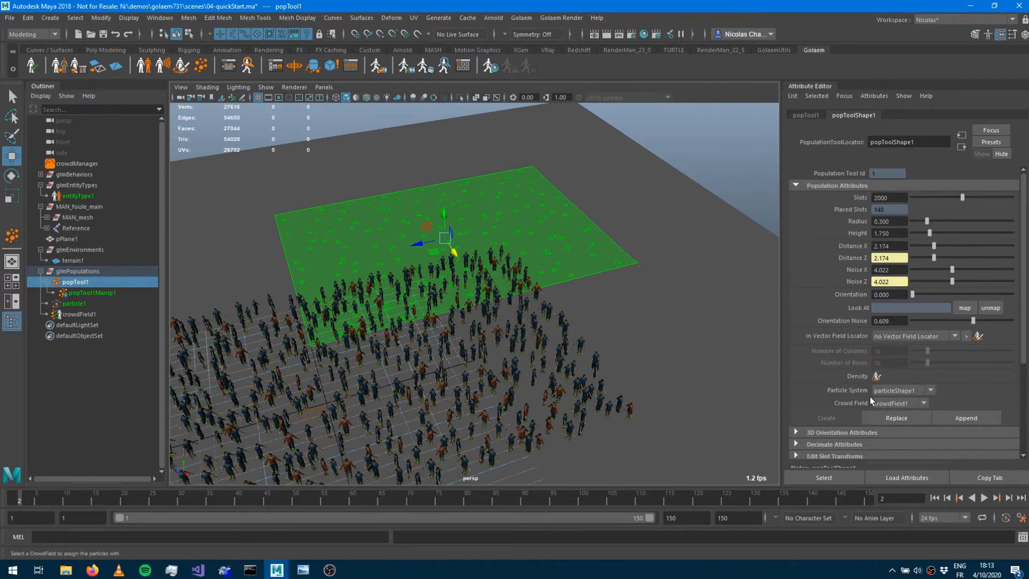
pyautogui.click(895, 418)
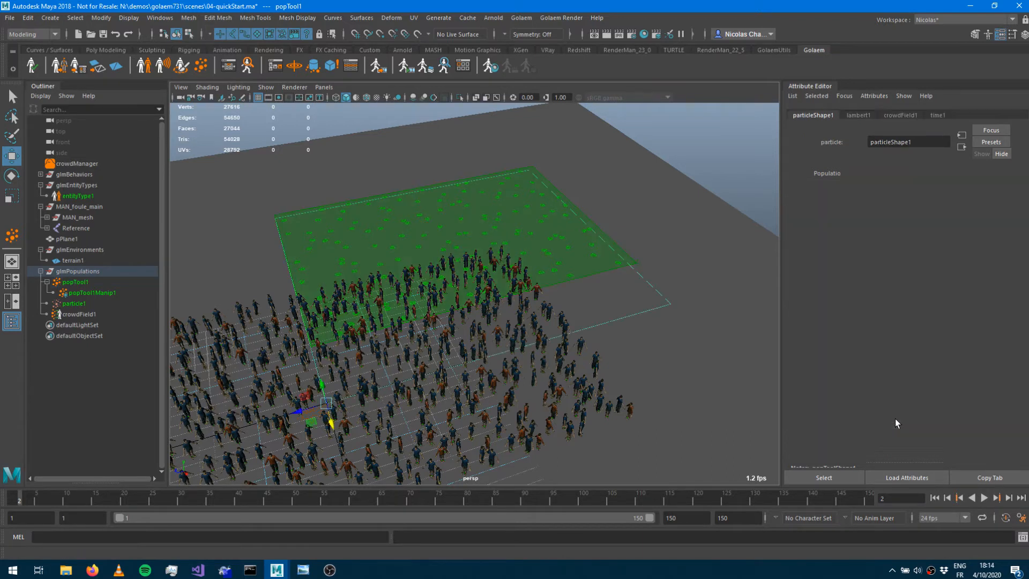
# Rewind and step the timeline to view the replaced crowd on the plane.
pyautogui.click(944, 497)
pyautogui.click(996, 497)
pyautogui.keyDown('alt'); pyautogui.moveTo(603, 327); pyautogui.dragTo(439, 299); pyautogui.keyUp('alt')
pyautogui.keyDown('alt'); pyautogui.moveTo(439, 299); pyautogui.dragTo(466, 325, button='right'); pyautogui.keyUp('alt')
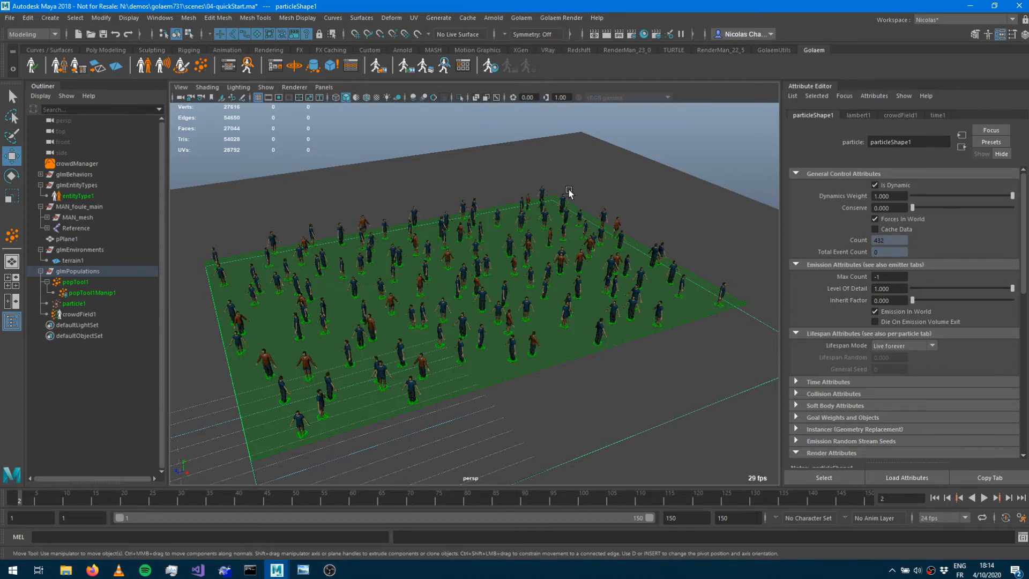
# Open the Golaem Behavior Editor and browse its panels and behavior library.
pyautogui.click(225, 72)
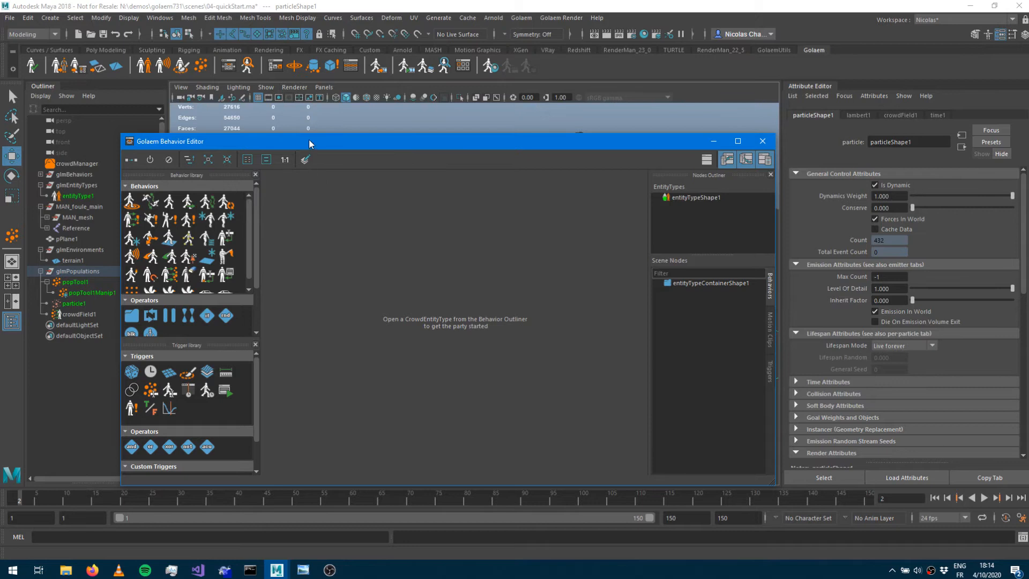
pyautogui.moveTo(312, 133); pyautogui.dragTo(319, 61)
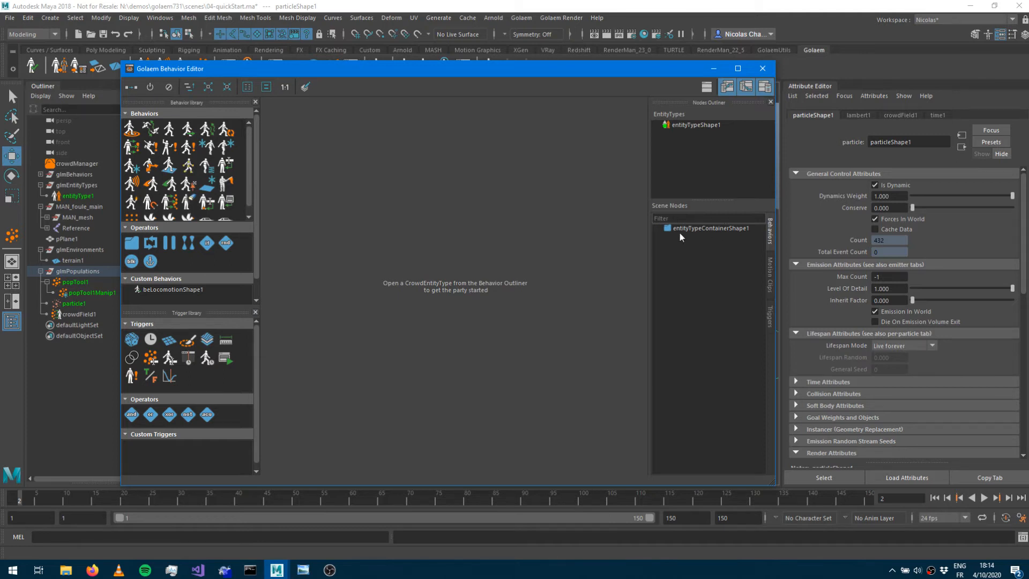
pyautogui.click(771, 265)
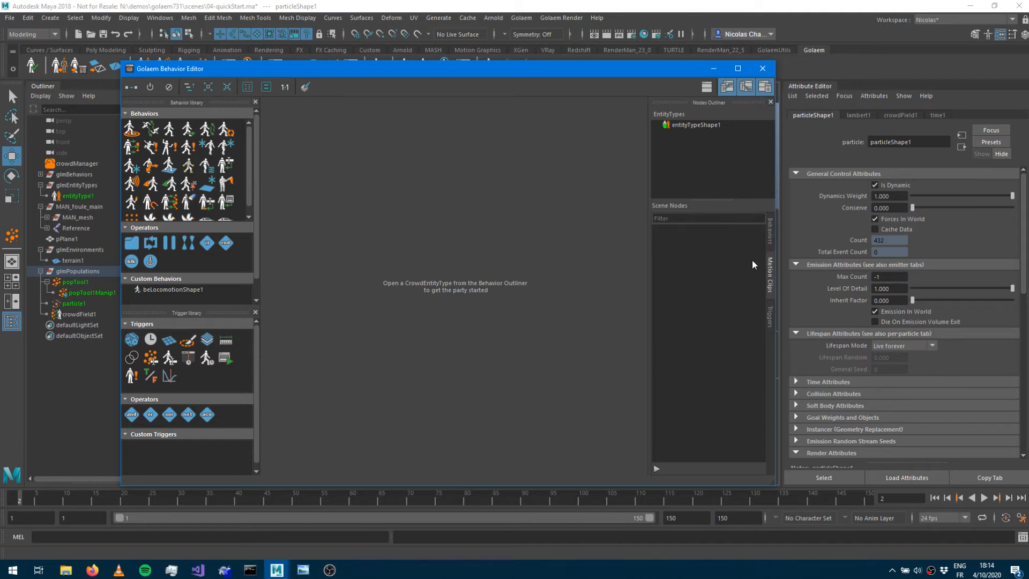
pyautogui.click(771, 318)
pyautogui.click(768, 234)
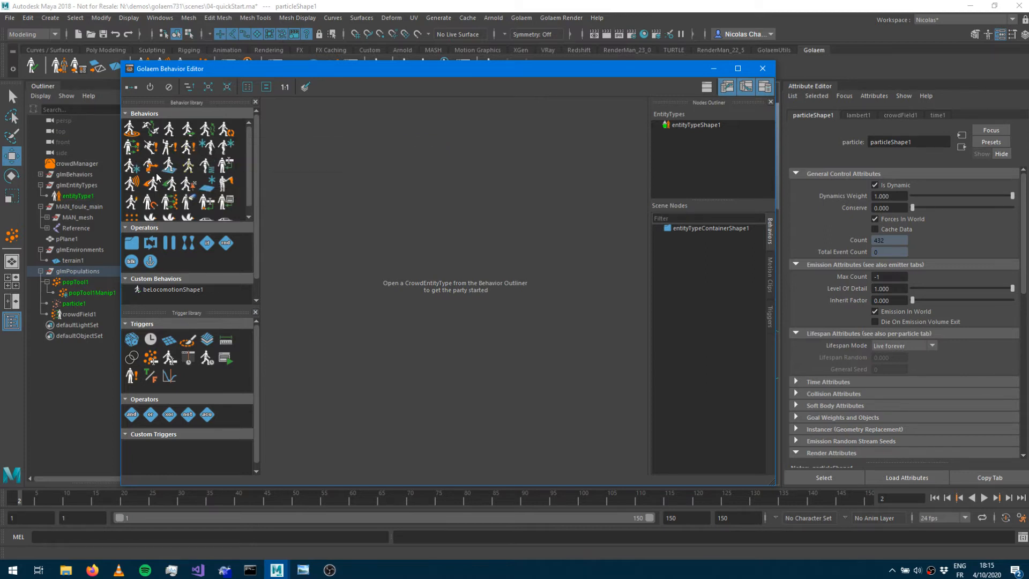
pyautogui.scroll(-1, 161, 182)
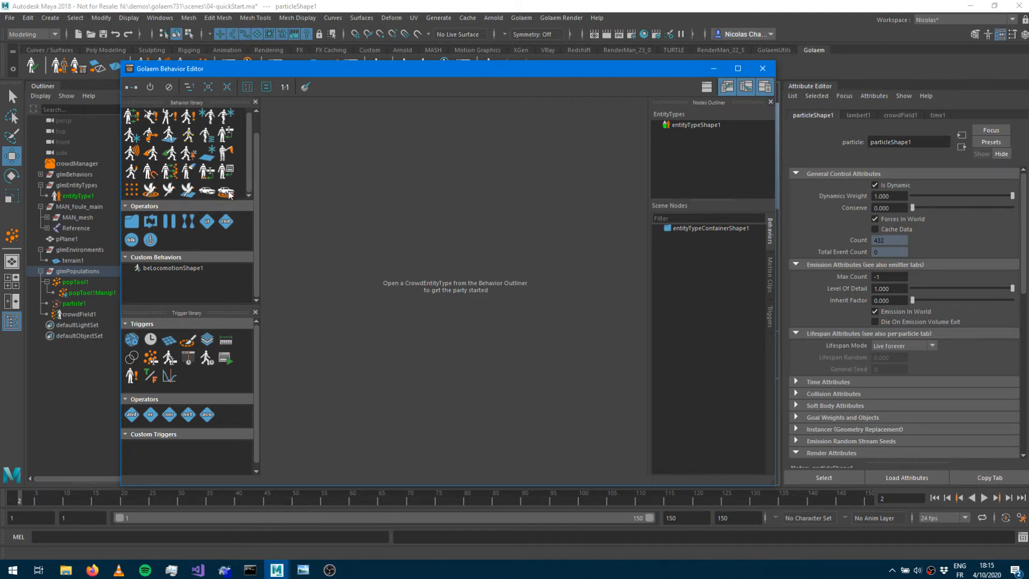
pyautogui.scroll(1, 161, 179)
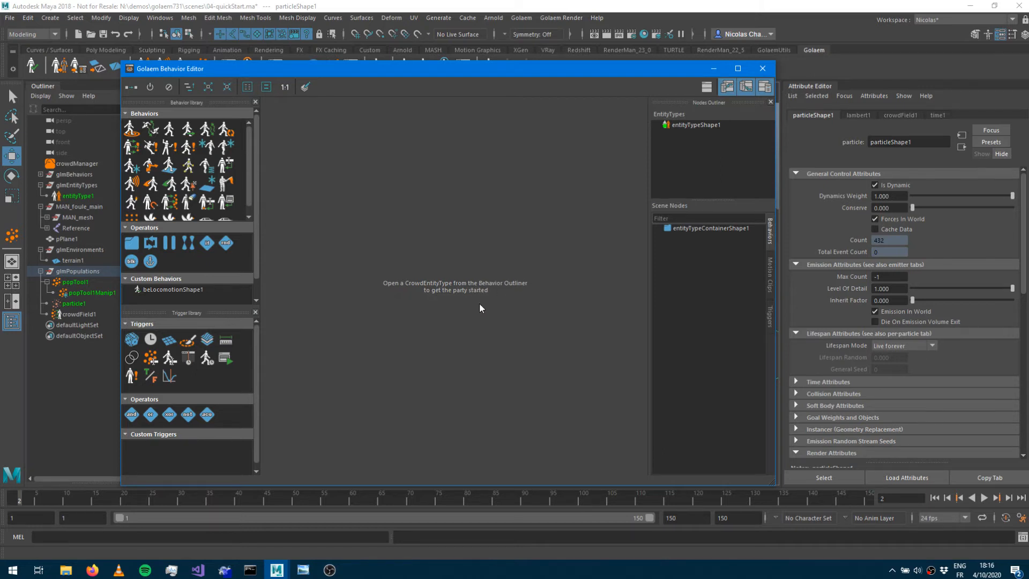
# Open the entity type's behavior container and insert a Goto behavior on the link between start and end nodes.
pyautogui.click(710, 125)
pyautogui.doubleClick(703, 123)
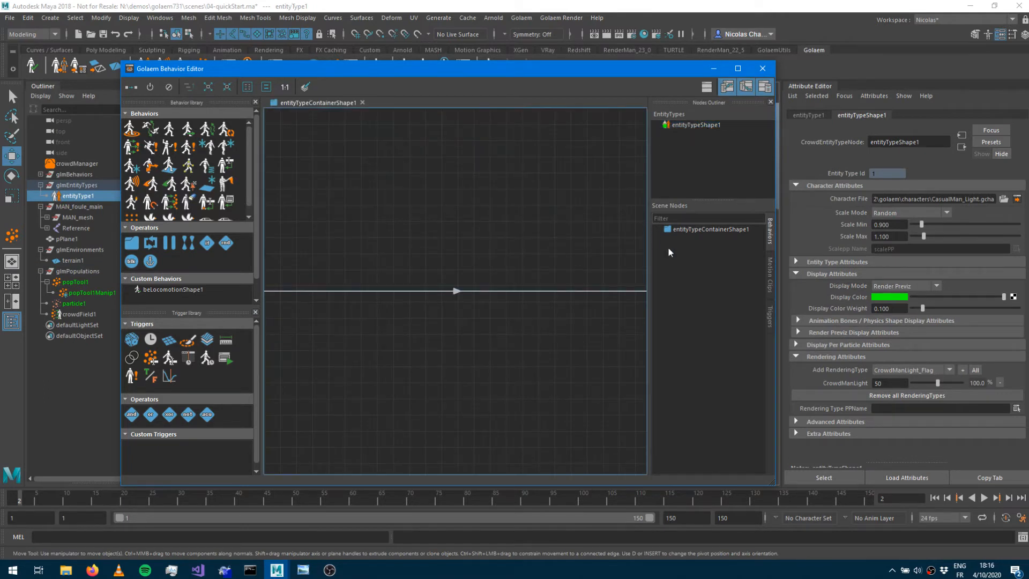
pyautogui.moveTo(777, 237); pyautogui.dragTo(965, 237)
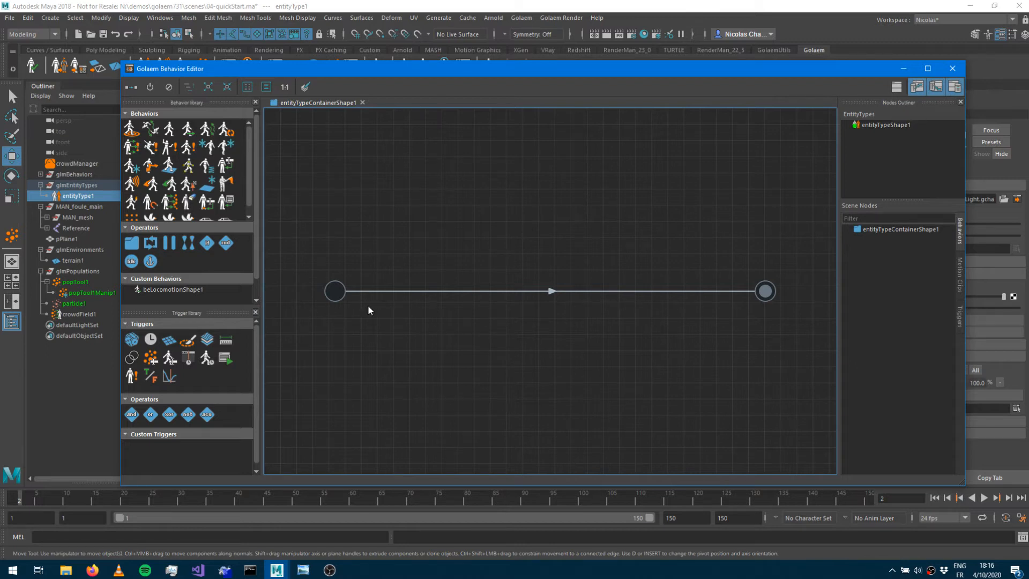
pyautogui.click(334, 292)
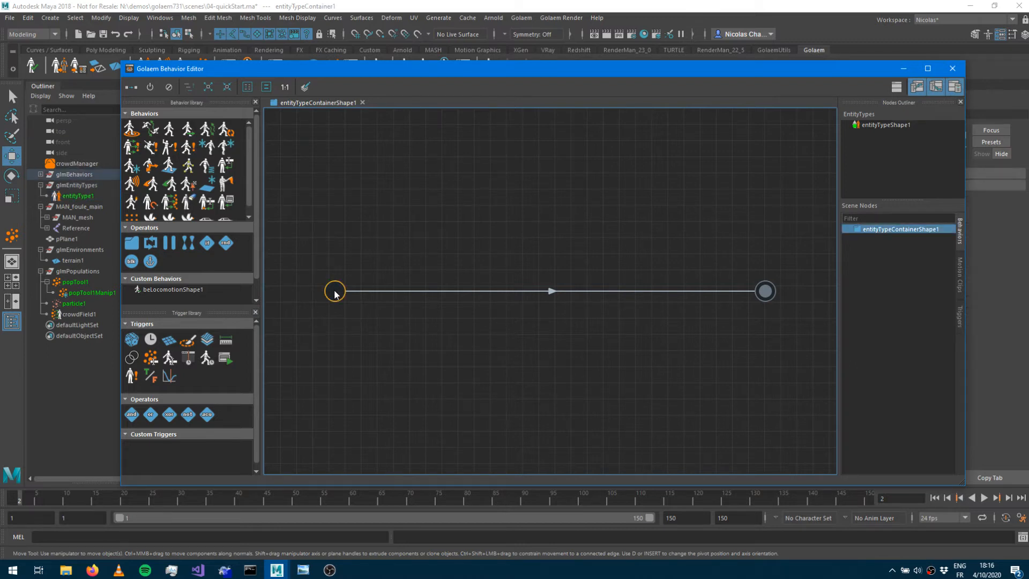
pyautogui.click(766, 291)
pyautogui.moveTo(599, 75); pyautogui.dragTo(576, 455)
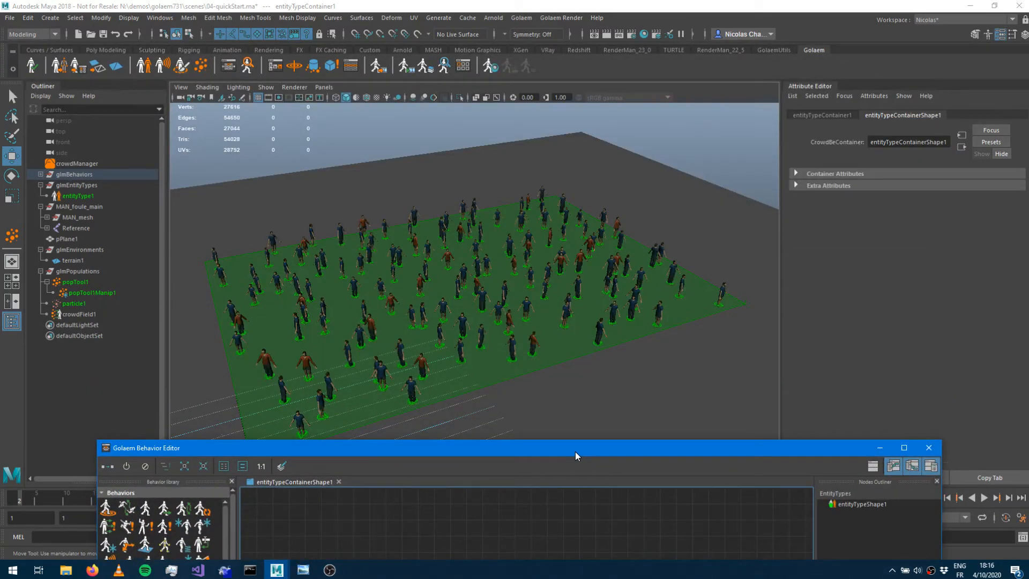
pyautogui.moveTo(575, 455); pyautogui.dragTo(537, 104)
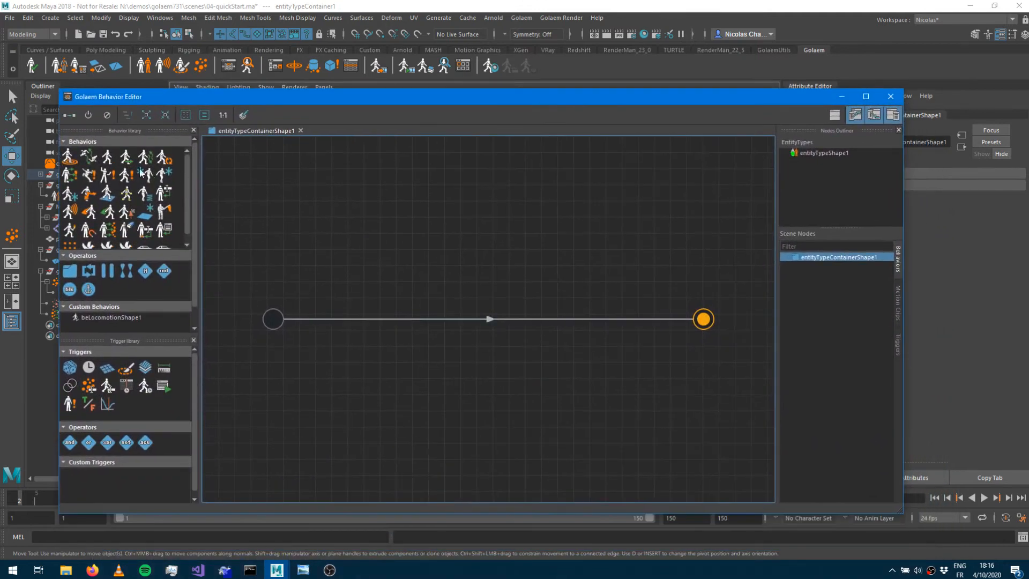
pyautogui.moveTo(70, 157); pyautogui.dragTo(410, 192)
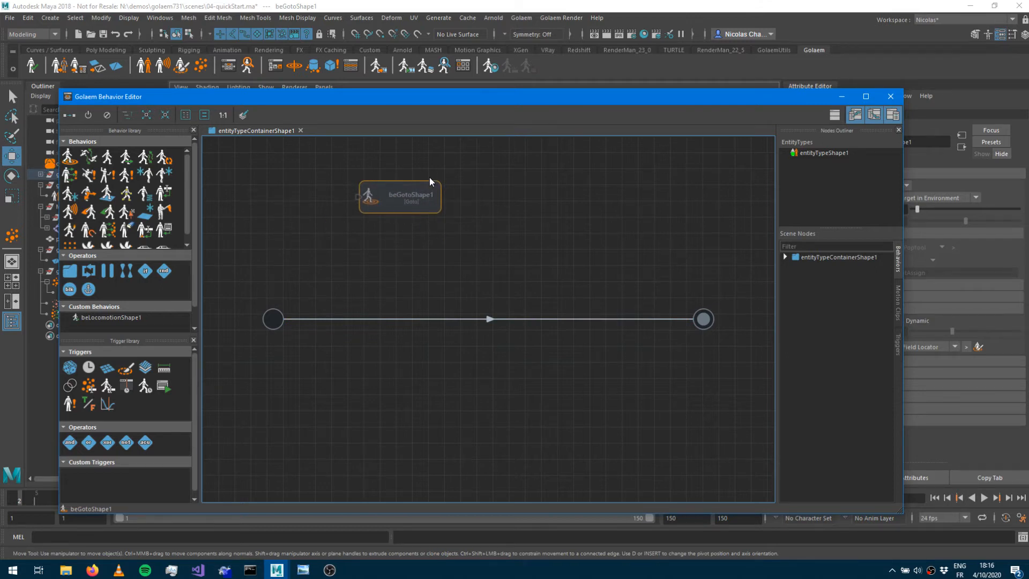
pyautogui.moveTo(390, 207); pyautogui.dragTo(460, 321)
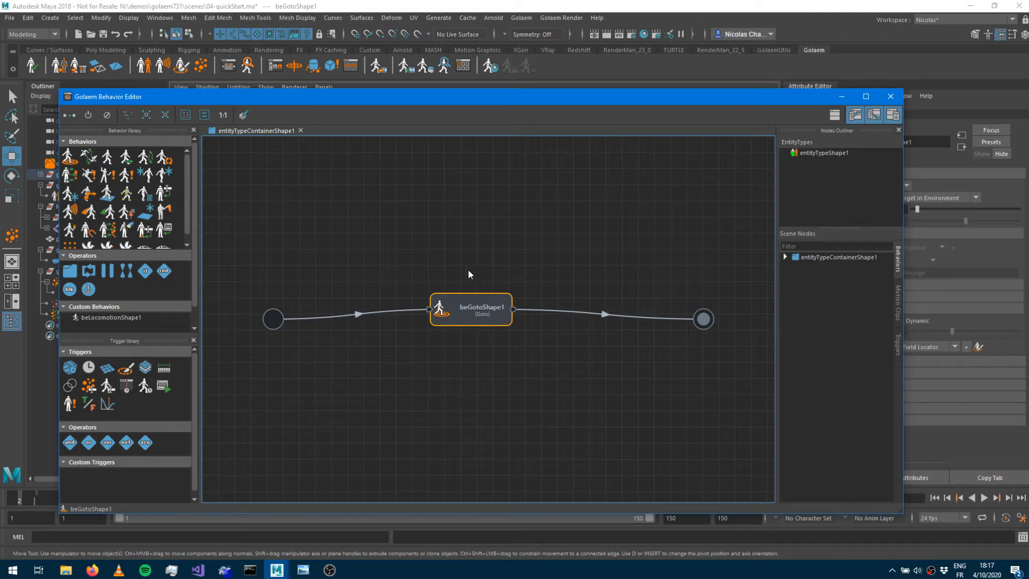
# Review the Goto behavior's reach mode and target mode options.
pyautogui.moveTo(632, 100); pyautogui.dragTo(449, 88)
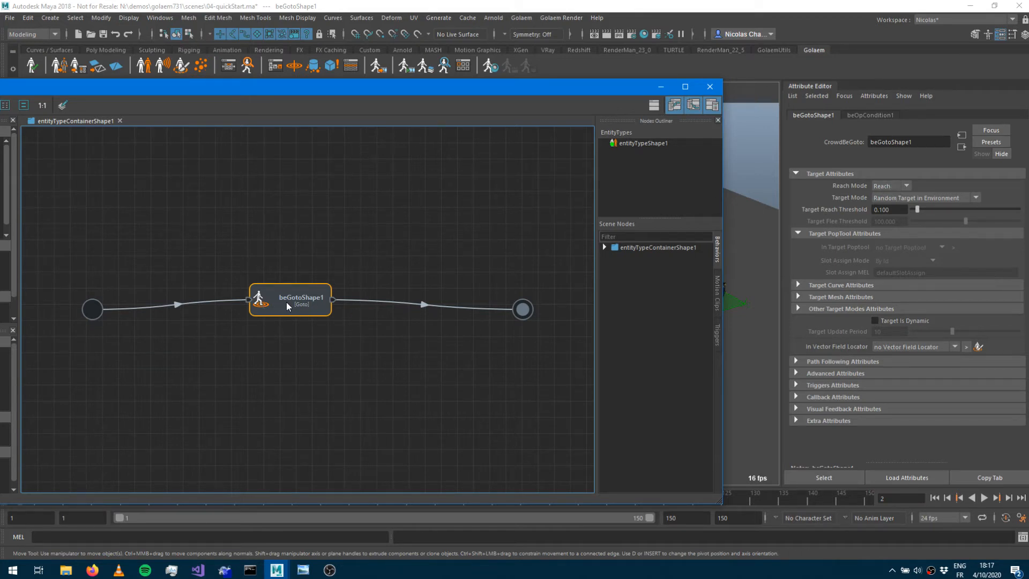
pyautogui.click(896, 186)
pyautogui.click(885, 194)
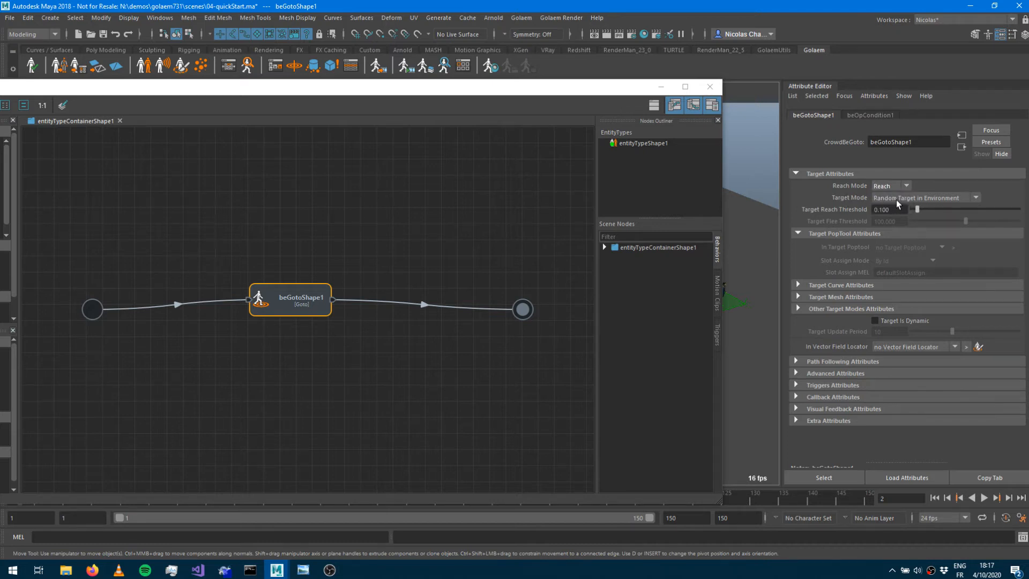
pyautogui.moveTo(619, 89); pyautogui.dragTo(611, 414)
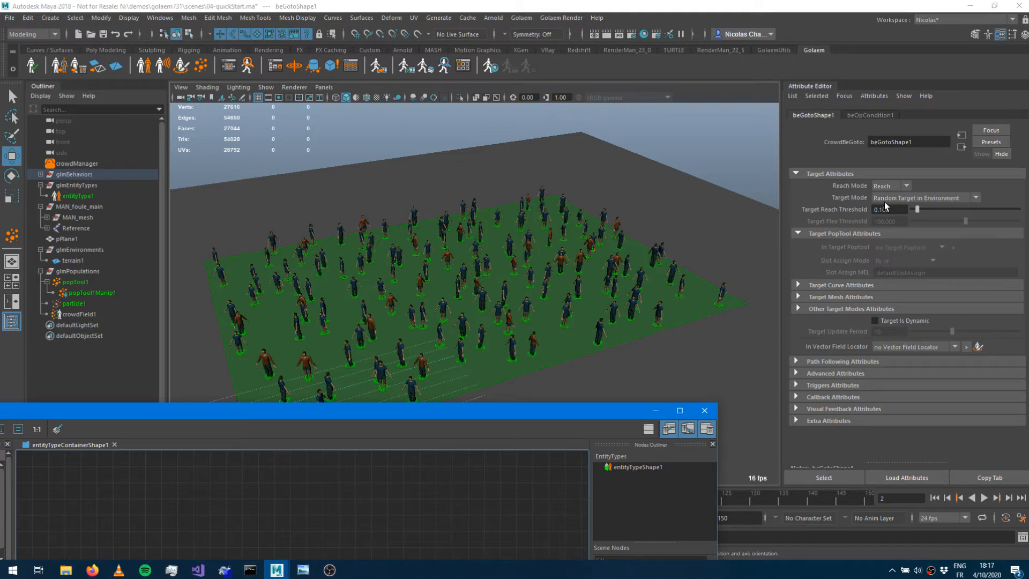
pyautogui.moveTo(465, 413); pyautogui.dragTo(495, 96)
pyautogui.click(918, 198)
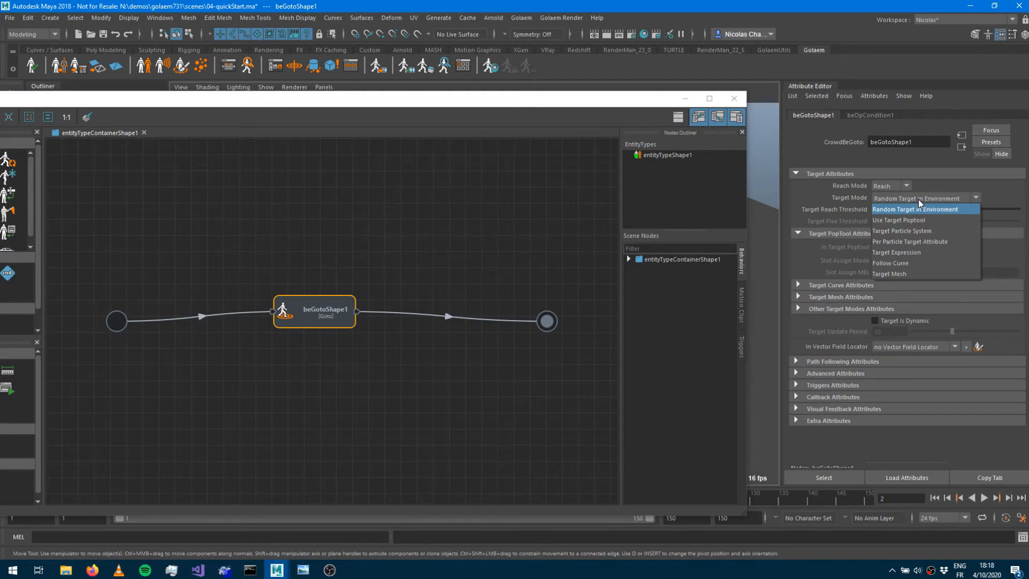
pyautogui.click(919, 200)
pyautogui.moveTo(99, 102); pyautogui.dragTo(283, 77)
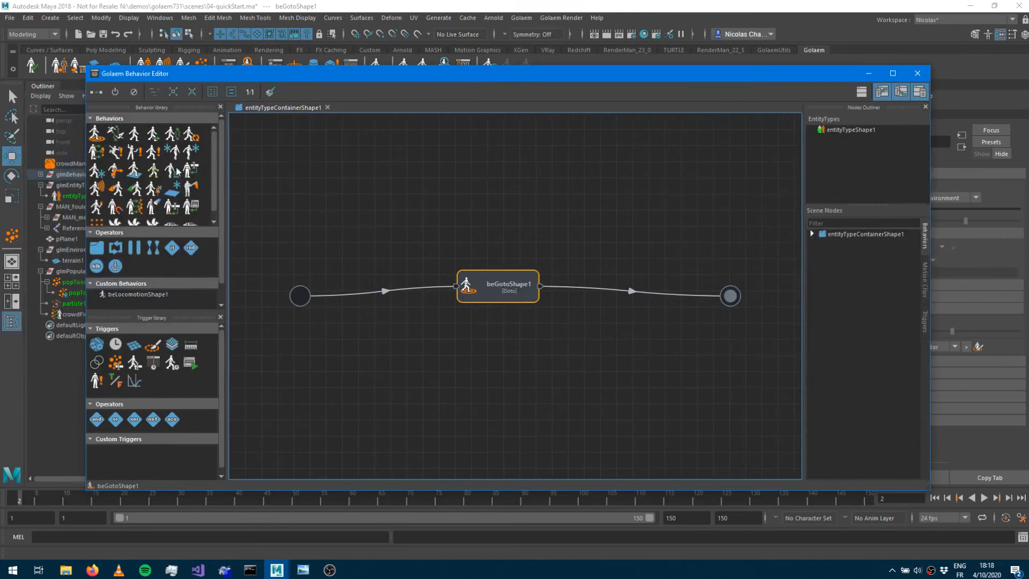
# Add a Navigation behavior node to the behavior container and place it below the Goto node.
pyautogui.moveTo(115, 133); pyautogui.dragTo(529, 172)
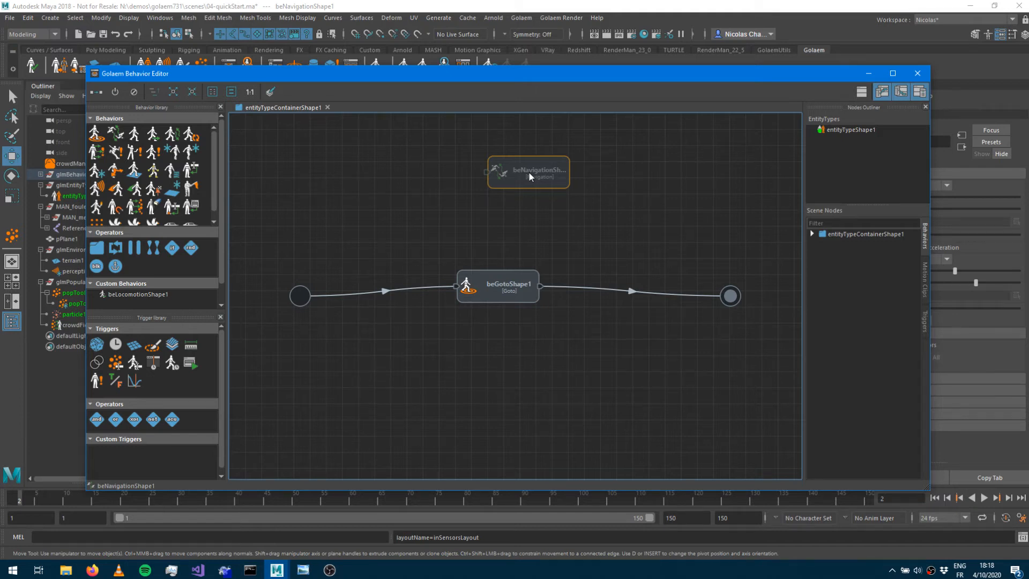
pyautogui.moveTo(522, 183); pyautogui.dragTo(492, 334)
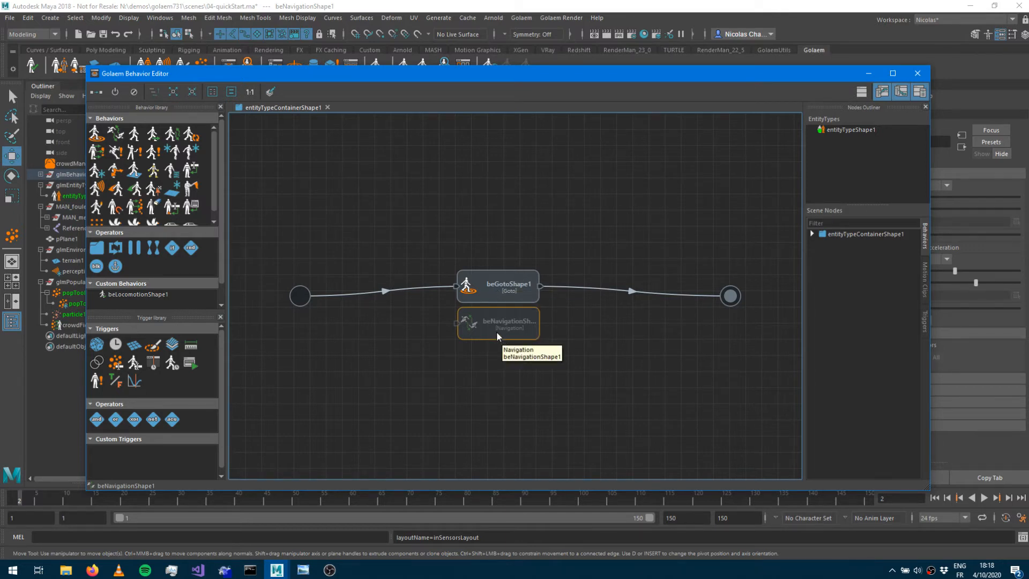
pyautogui.moveTo(491, 332); pyautogui.dragTo(482, 366)
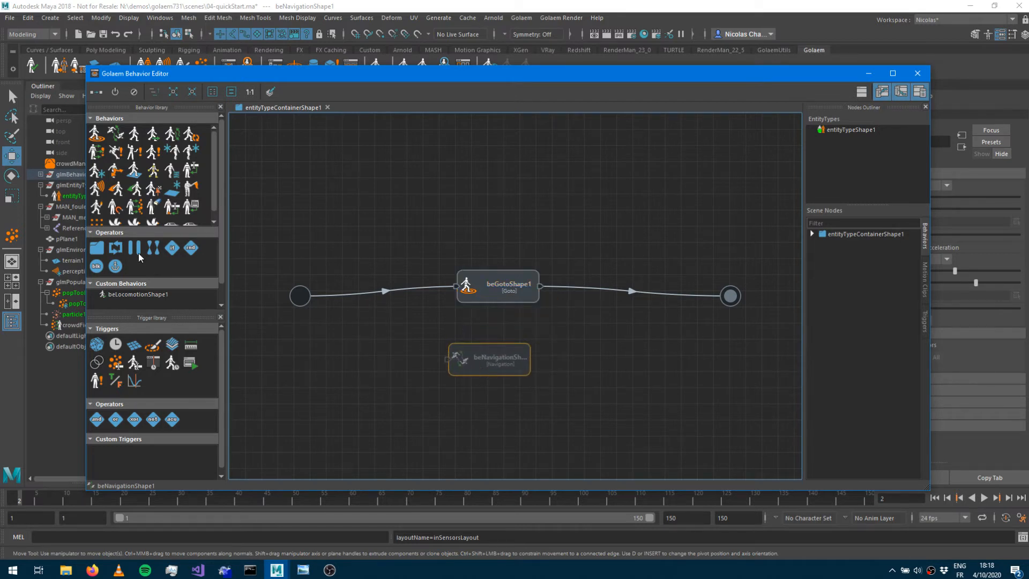
# Insert a Parallel operator and combine the Navigation and Goto behaviors as parallel branches, then minimize the editor.
pyautogui.moveTo(134, 247); pyautogui.dragTo(442, 163)
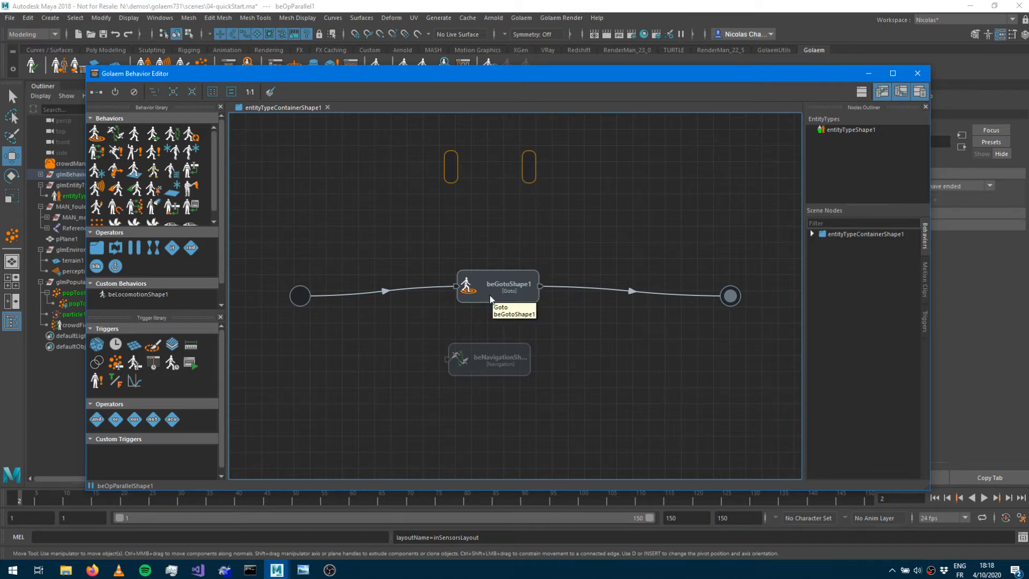
pyautogui.moveTo(479, 374); pyautogui.dragTo(519, 319)
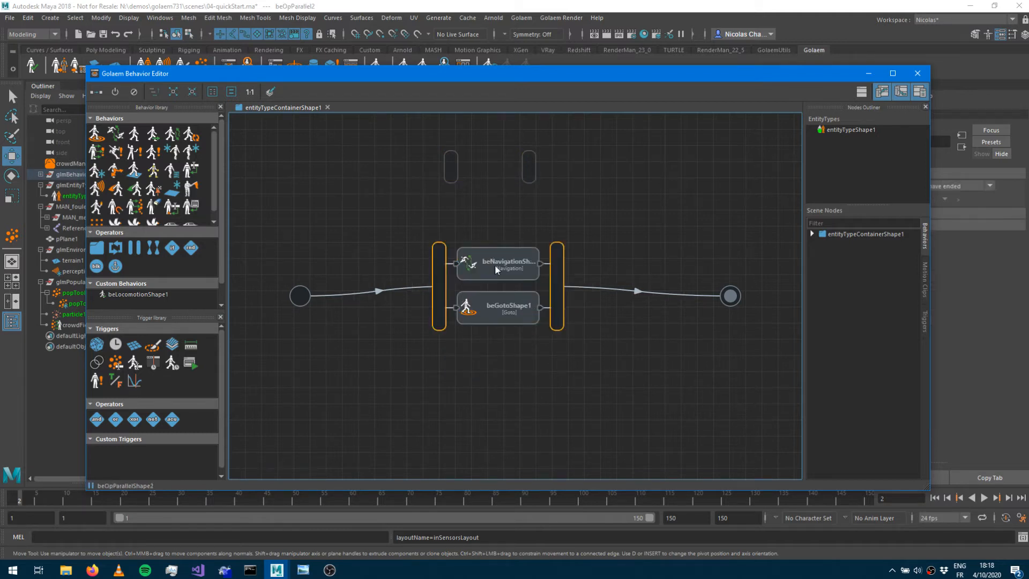
pyautogui.click(483, 355)
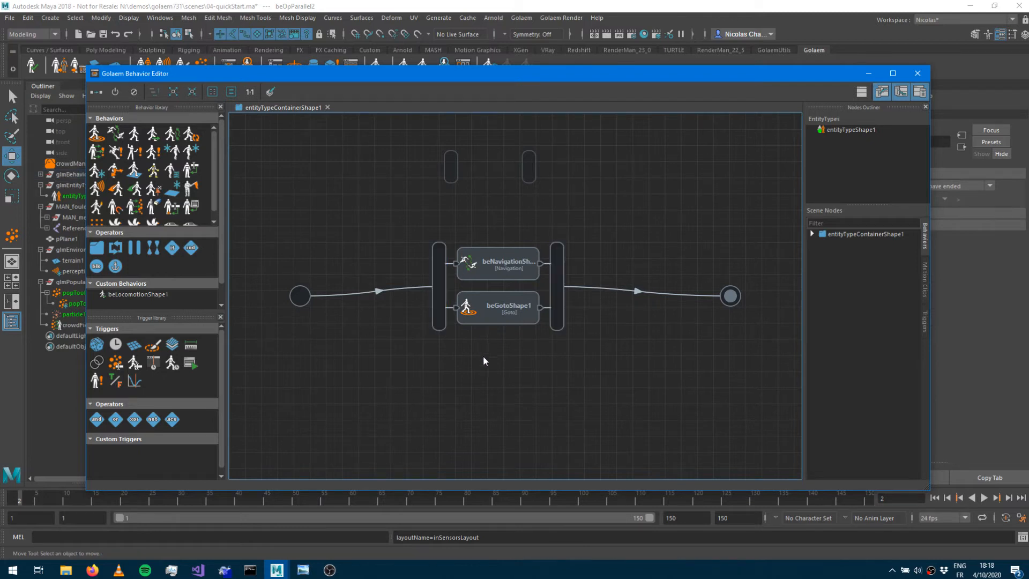
pyautogui.click(873, 75)
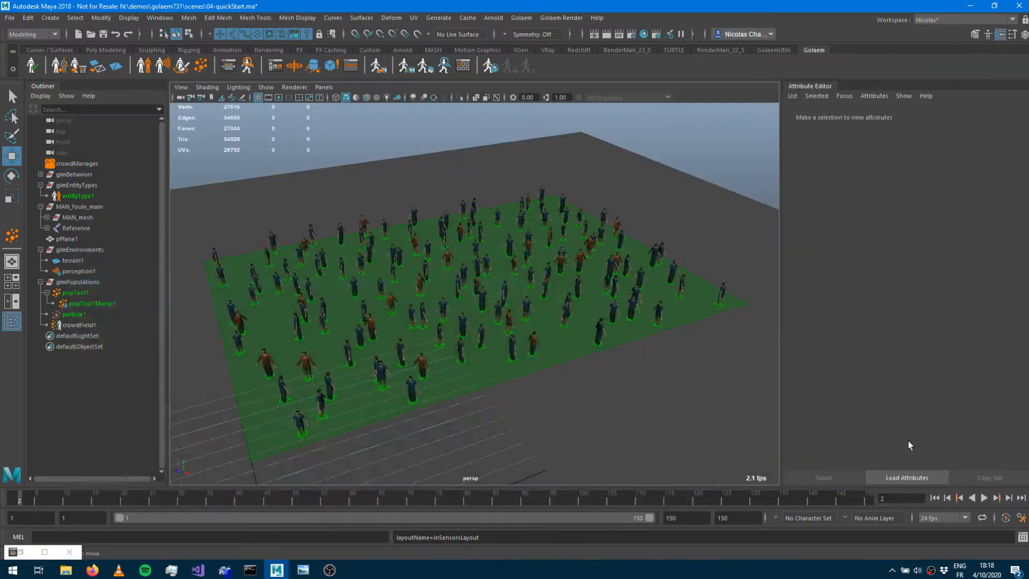
# Rewind and play the simulation, extending the playback end frame to 1500.
pyautogui.click(936, 498)
pyautogui.click(984, 498)
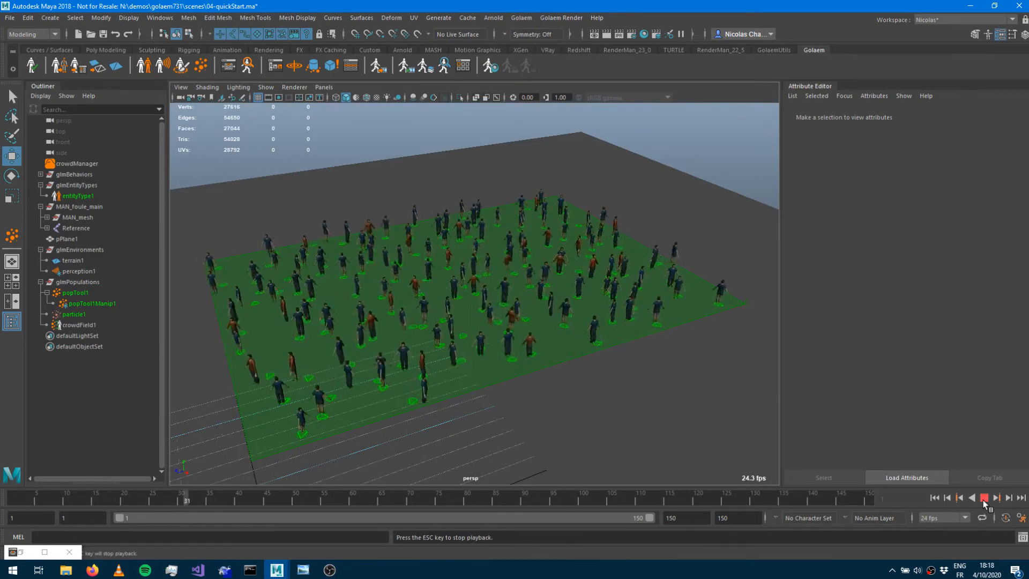
pyautogui.click(697, 519)
pyautogui.write('0')
pyautogui.press('Return')
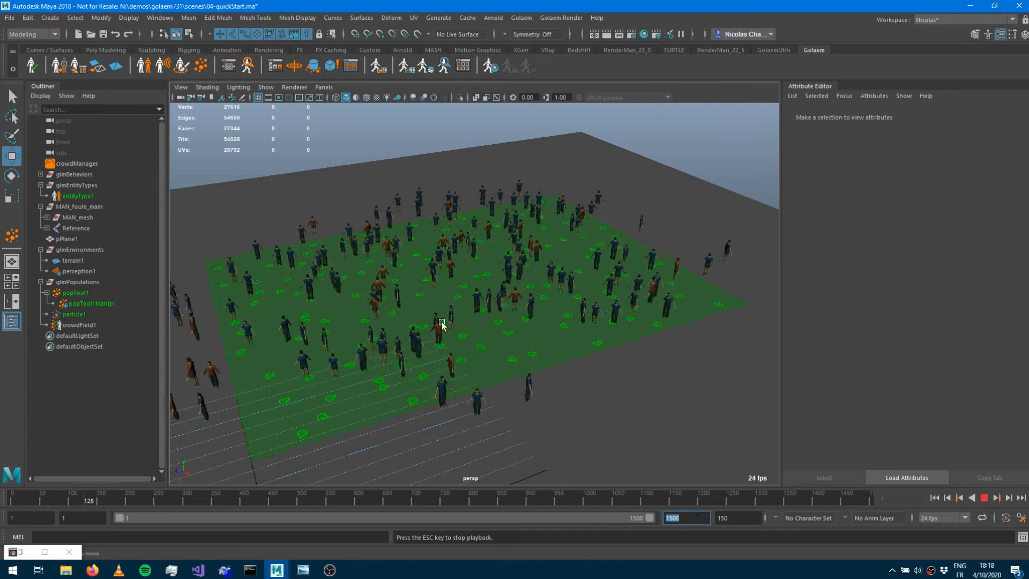
# Watch the crowd entities moving across and beyond the terrain during playback.
pyautogui.keyDown('alt'); pyautogui.moveTo(407, 323); pyautogui.dragTo(477, 316); pyautogui.keyUp('alt')
pyautogui.keyDown('alt'); pyautogui.moveTo(356, 292); pyautogui.dragTo(476, 239); pyautogui.keyUp('alt')
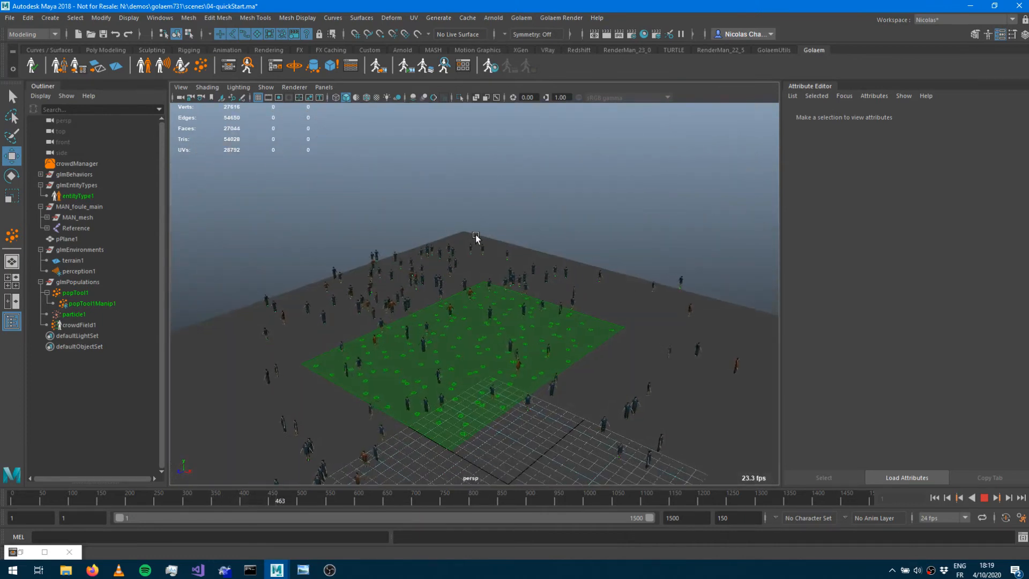
pyautogui.scroll(-6, 441, 317)
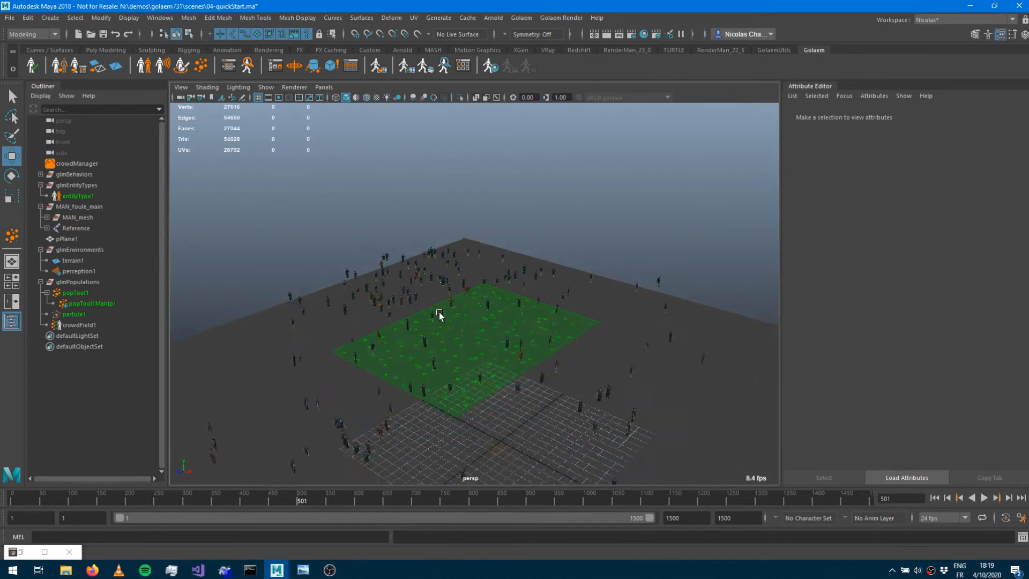
pyautogui.keyDown('alt'); pyautogui.moveTo(514, 340); pyautogui.dragTo(522, 349); pyautogui.keyUp('alt')
pyautogui.keyDown('alt'); pyautogui.moveTo(522, 349); pyautogui.dragTo(419, 285, button='middle'); pyautogui.keyUp('alt')
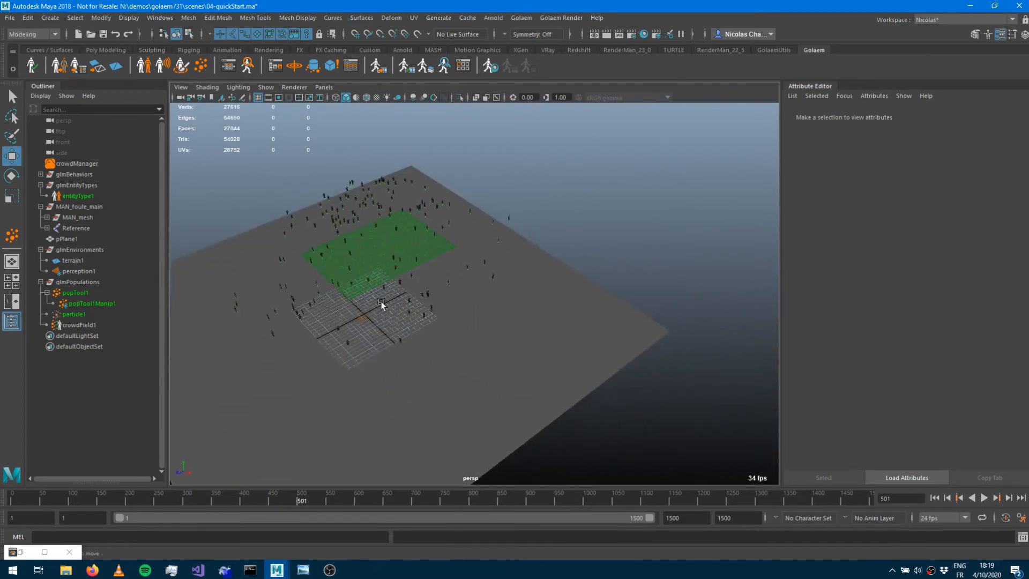
pyautogui.keyDown('alt'); pyautogui.moveTo(381, 302); pyautogui.dragTo(490, 300, button='right'); pyautogui.keyUp('alt')
pyautogui.keyDown('alt'); pyautogui.moveTo(373, 277); pyautogui.dragTo(528, 270, button='middle'); pyautogui.keyUp('alt')
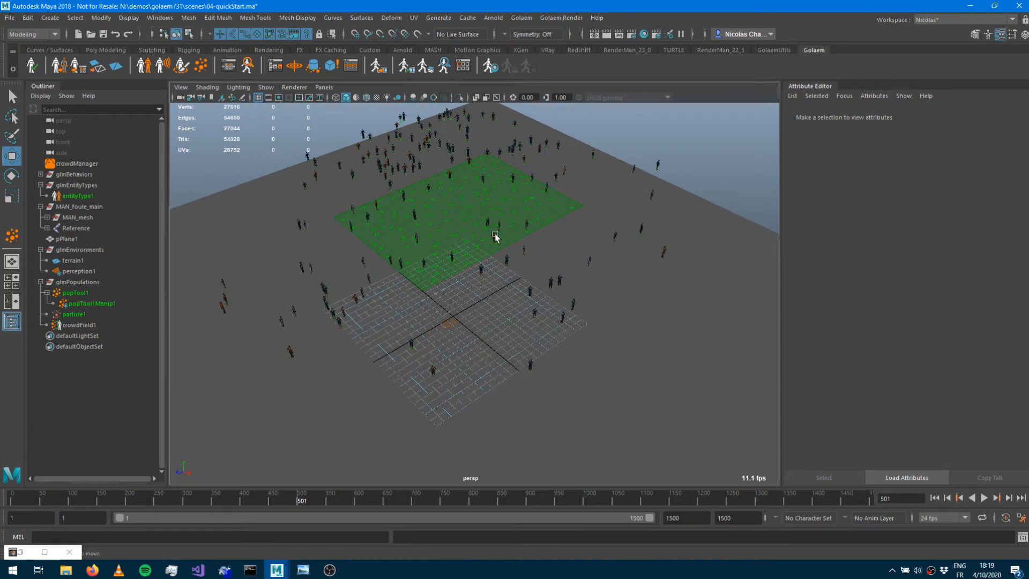
# Create a target population locator and move it away from the crowd plane.
pyautogui.click(294, 67)
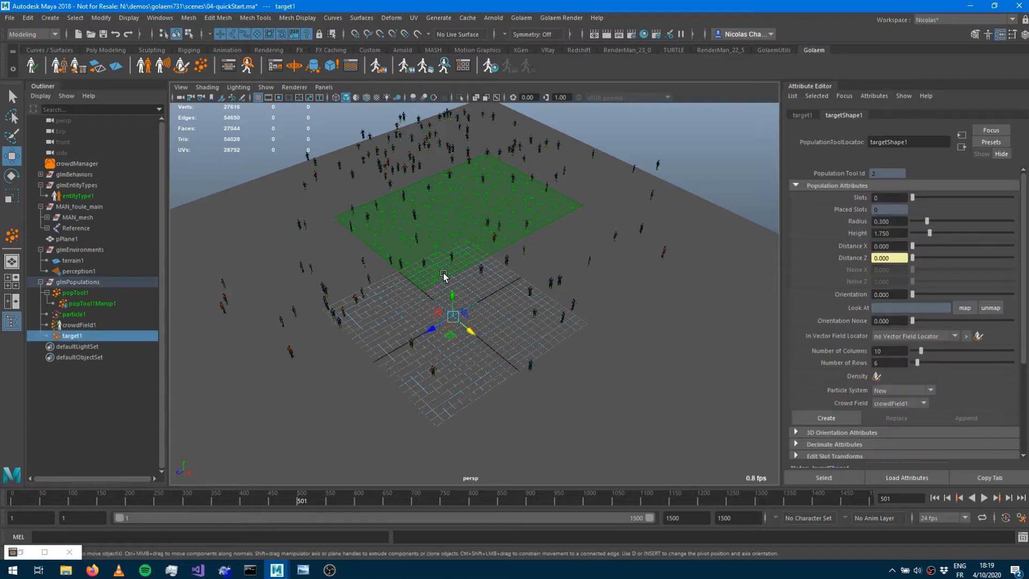
pyautogui.moveTo(474, 335); pyautogui.dragTo(638, 470)
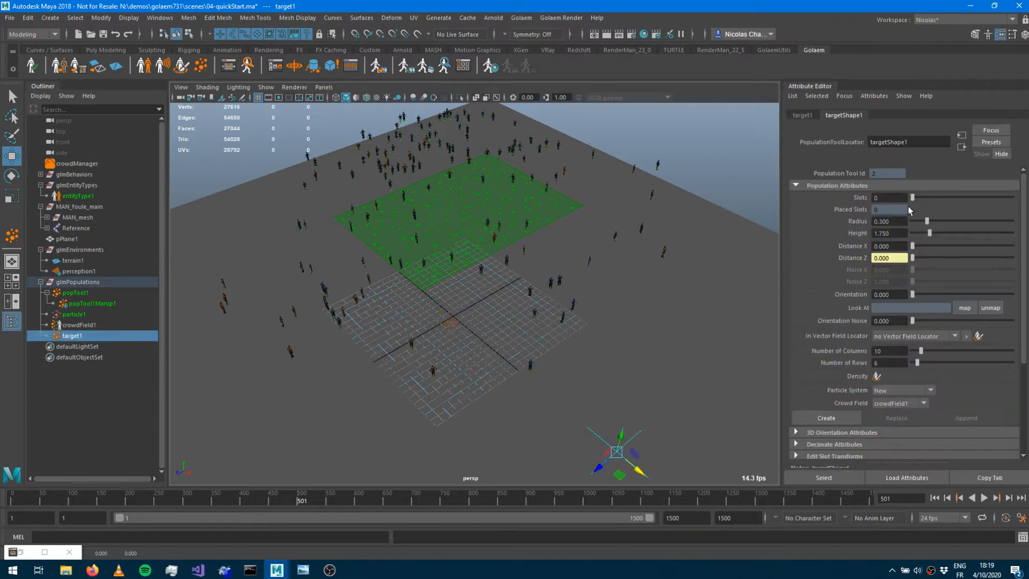
# Set the target population to 505 slots, distance 0.978, noise 2.989 and 15 rows.
pyautogui.moveTo(925, 198); pyautogui.dragTo(962, 198)
pyautogui.keyDown('alt'); pyautogui.moveTo(563, 326); pyautogui.dragTo(429, 240, button='middle'); pyautogui.keyUp('alt')
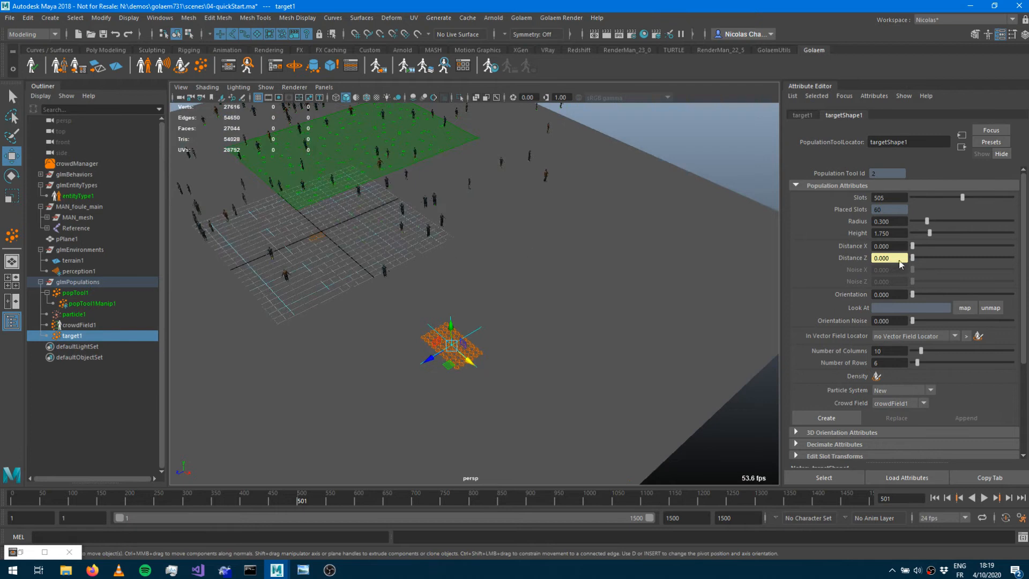
pyautogui.moveTo(913, 247); pyautogui.dragTo(941, 269)
pyautogui.moveTo(917, 363); pyautogui.dragTo(927, 366)
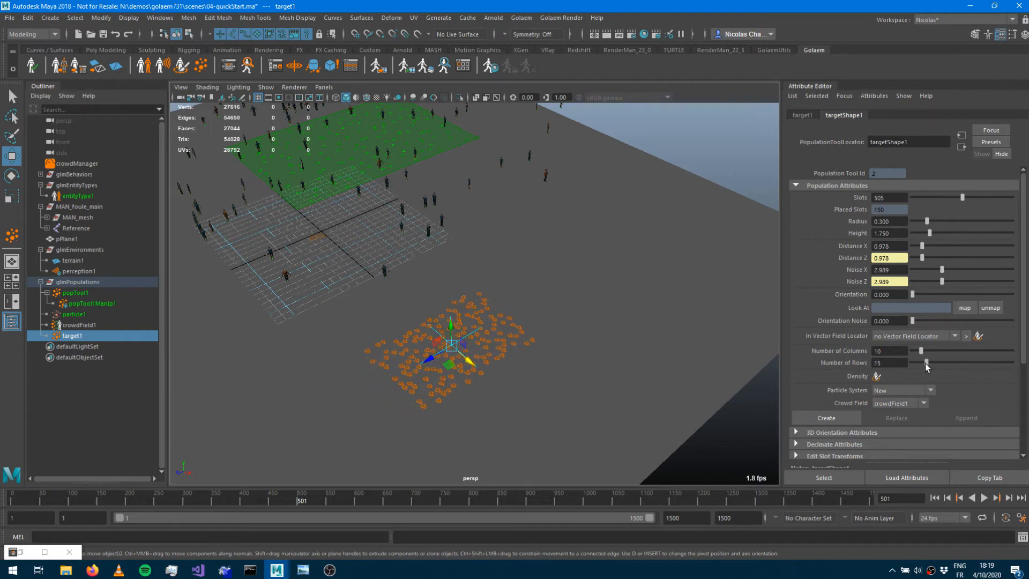
# Set the Goto behavior's target mode to Use Target Poptool with targetShape1 as its target poptool.
pyautogui.click(233, 68)
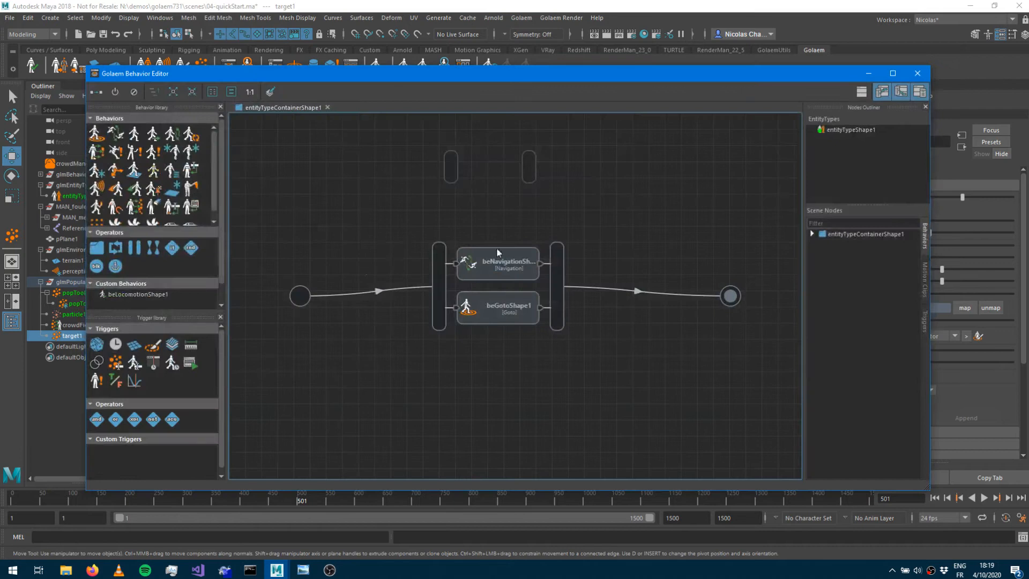
pyautogui.click(480, 308)
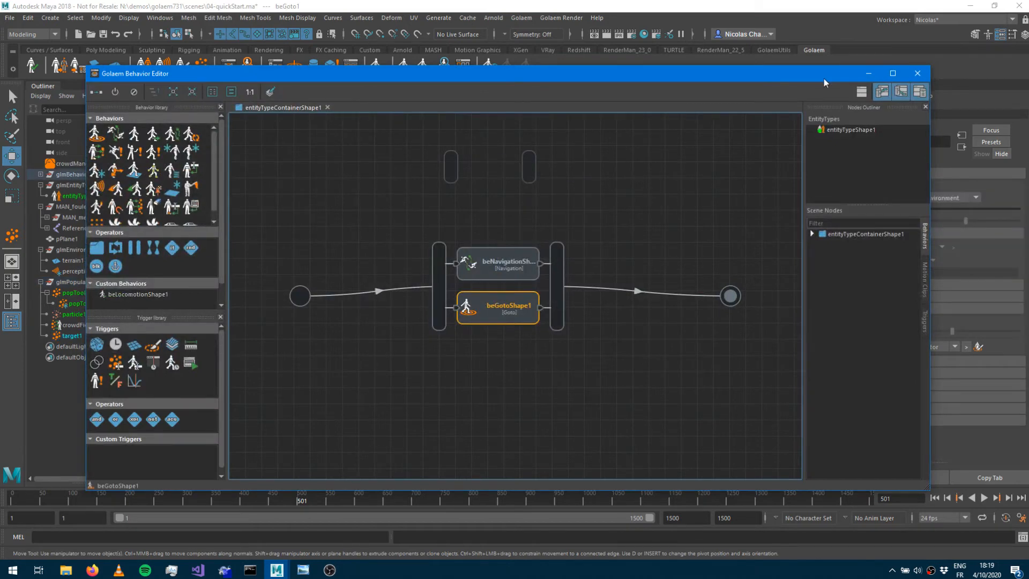
pyautogui.moveTo(824, 78); pyautogui.dragTo(590, 98)
pyautogui.click(909, 198)
pyautogui.click(904, 219)
pyautogui.click(892, 245)
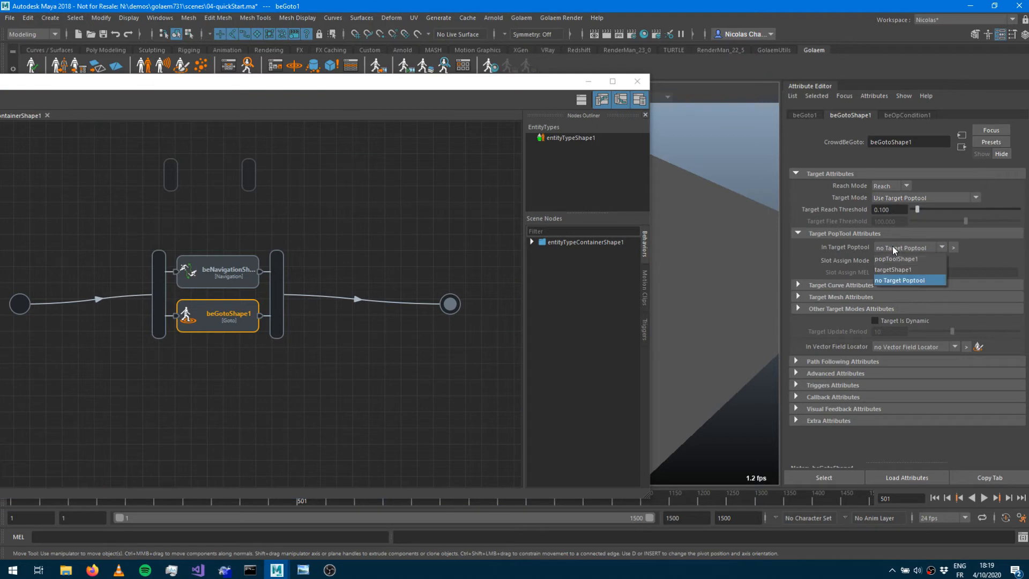
pyautogui.click(892, 271)
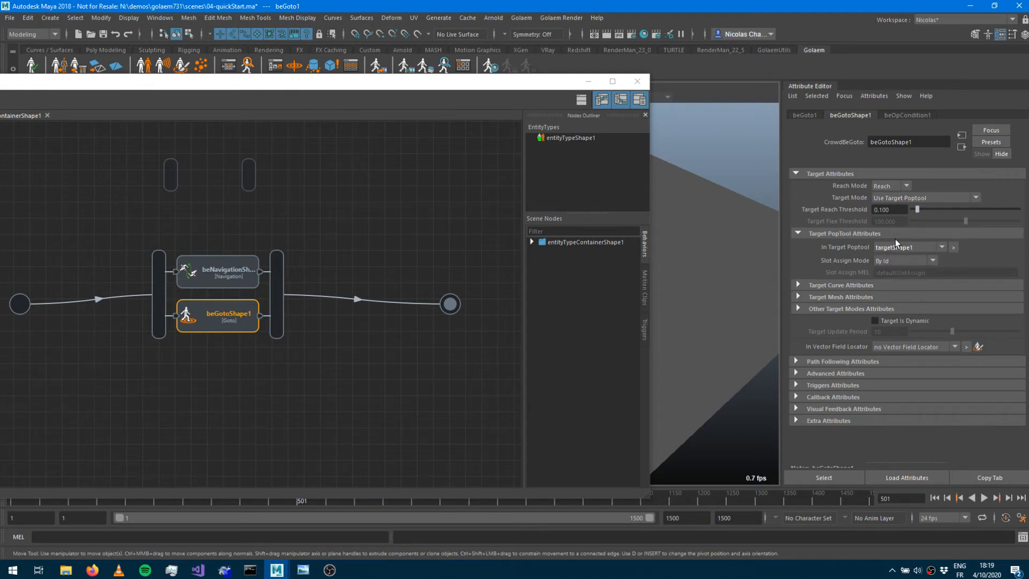
pyautogui.click(593, 84)
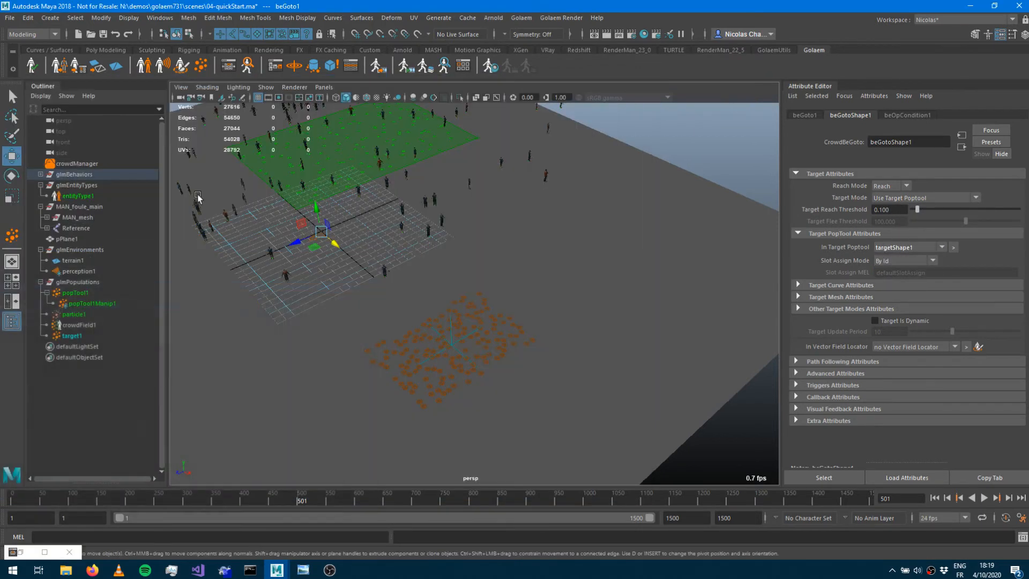
# Replay the simulation from the start and watch the entities walk toward the target population area.
pyautogui.keyDown('alt'); pyautogui.moveTo(543, 364); pyautogui.dragTo(692, 345, button='right'); pyautogui.keyUp('alt')
pyautogui.keyDown('alt'); pyautogui.moveTo(535, 296); pyautogui.dragTo(577, 193, button='middle'); pyautogui.keyUp('alt')
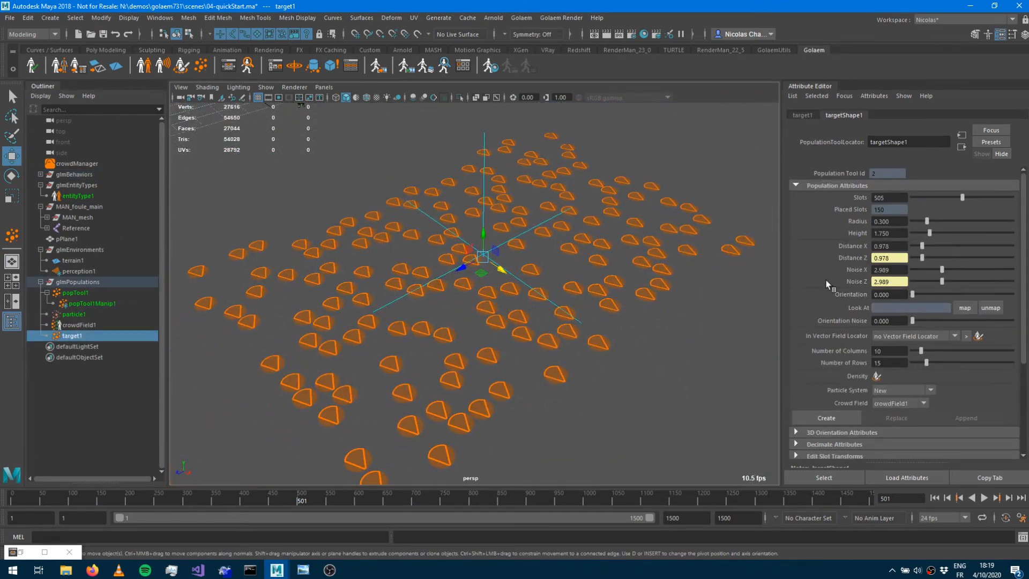
pyautogui.click(935, 498)
pyautogui.keyDown('alt'); pyautogui.moveTo(514, 290); pyautogui.dragTo(416, 286, button='right'); pyautogui.keyUp('alt')
pyautogui.keyDown('alt'); pyautogui.moveTo(657, 343); pyautogui.dragTo(624, 315); pyautogui.keyUp('alt')
pyautogui.keyDown('alt'); pyautogui.moveTo(619, 276); pyautogui.dragTo(687, 405, button='middle'); pyautogui.keyUp('alt')
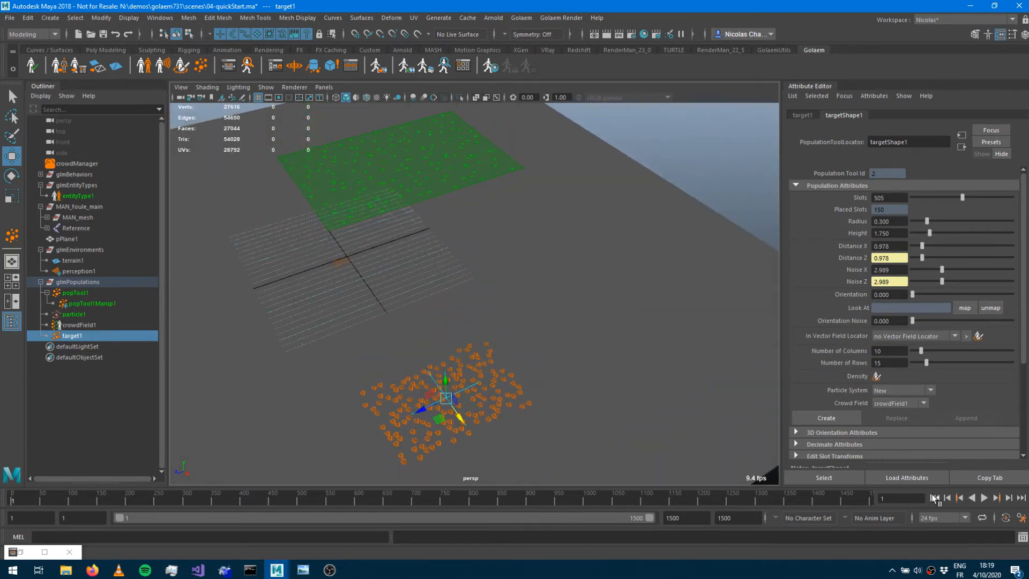
pyautogui.click(987, 498)
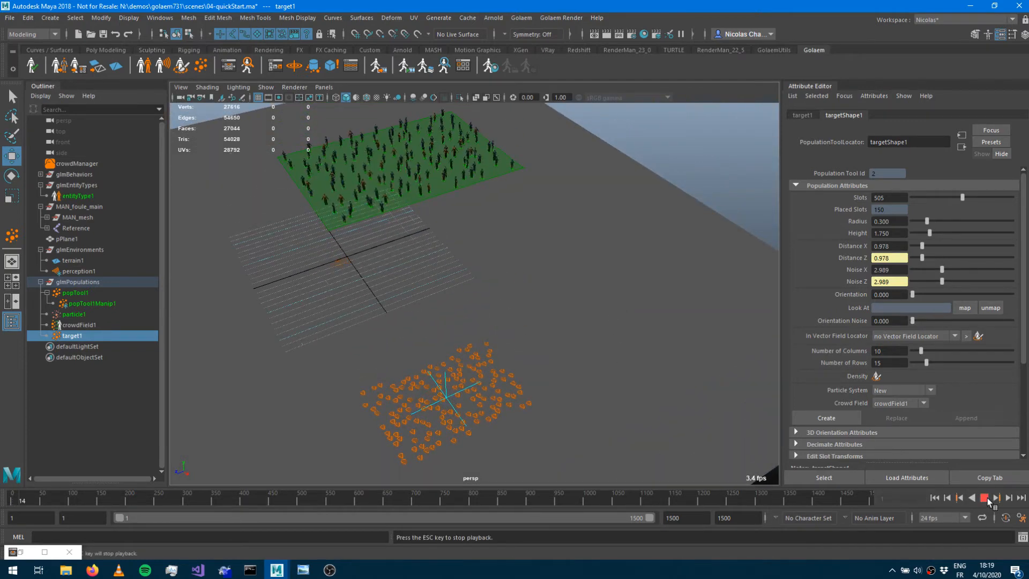
pyautogui.keyDown('alt'); pyautogui.moveTo(533, 255); pyautogui.dragTo(629, 283); pyautogui.keyUp('alt')
pyautogui.keyDown('alt'); pyautogui.moveTo(462, 315); pyautogui.dragTo(572, 323, button='right'); pyautogui.keyUp('alt')
pyautogui.keyDown('alt'); pyautogui.moveTo(462, 280); pyautogui.dragTo(368, 276, button='right'); pyautogui.keyUp('alt')
pyautogui.keyDown('alt'); pyautogui.moveTo(368, 275); pyautogui.dragTo(397, 272); pyautogui.keyUp('alt')
pyautogui.keyDown('alt'); pyautogui.moveTo(397, 274); pyautogui.dragTo(563, 246, button='right'); pyautogui.keyUp('alt')
pyautogui.keyDown('alt'); pyautogui.moveTo(514, 231); pyautogui.dragTo(554, 304, button='middle'); pyautogui.keyUp('alt')
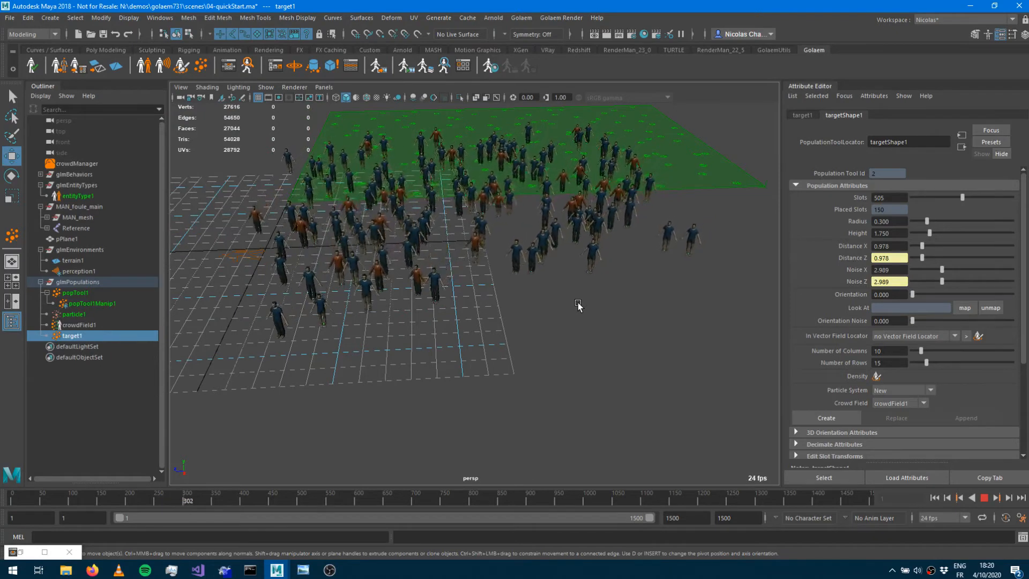
pyautogui.click(985, 499)
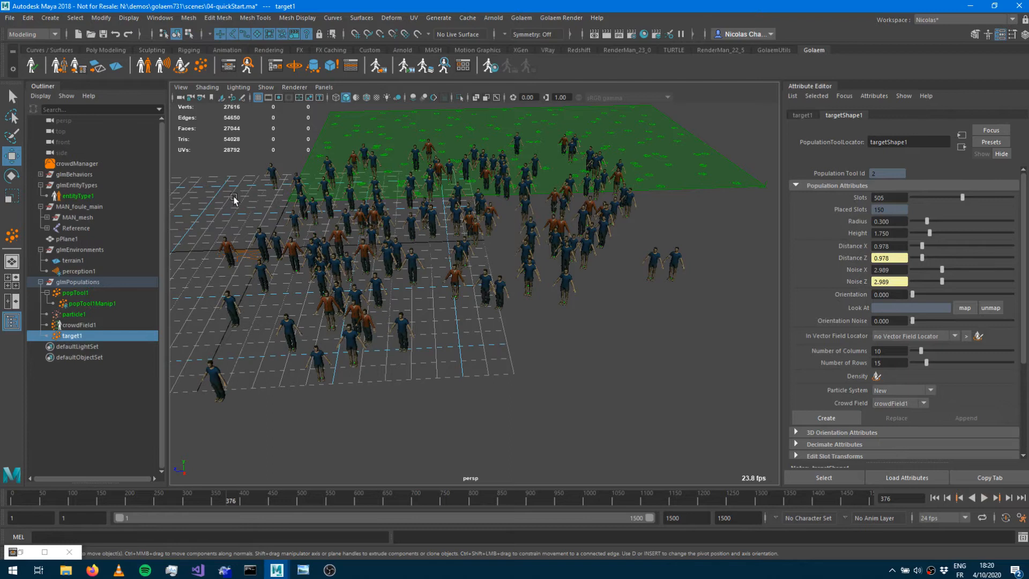
# Add a Locomotion behavior as a third parallel branch beside the Navigation and Goto behaviors.
pyautogui.click(229, 66)
pyautogui.moveTo(155, 90); pyautogui.dragTo(468, 98)
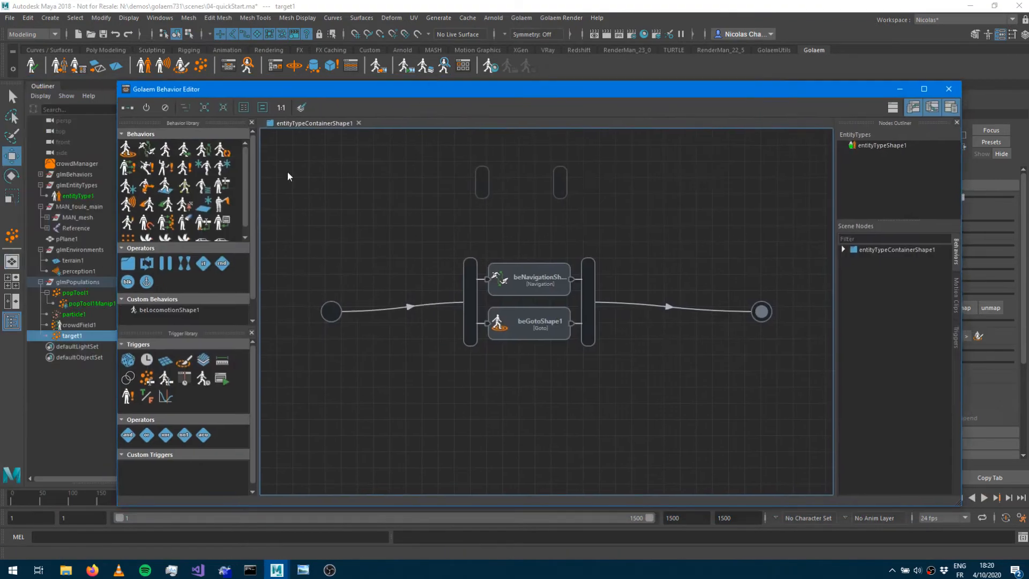
pyautogui.moveTo(187, 156); pyautogui.dragTo(402, 410)
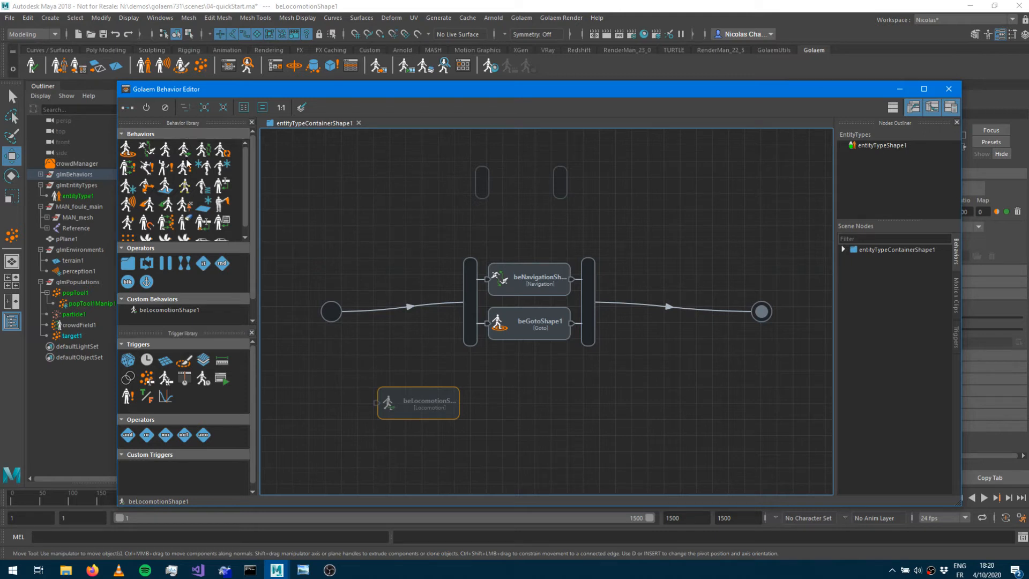
pyautogui.moveTo(391, 390); pyautogui.dragTo(424, 361)
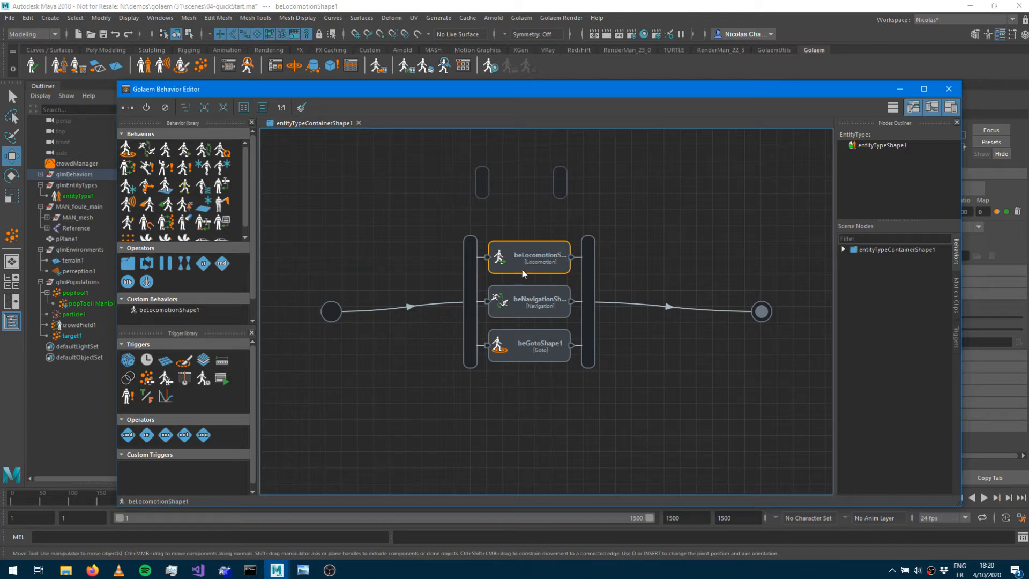
# Load all thirteen Casual locomotion motion clips from the Locomotion motions folder into the Locomotion behavior.
pyautogui.doubleClick(516, 262)
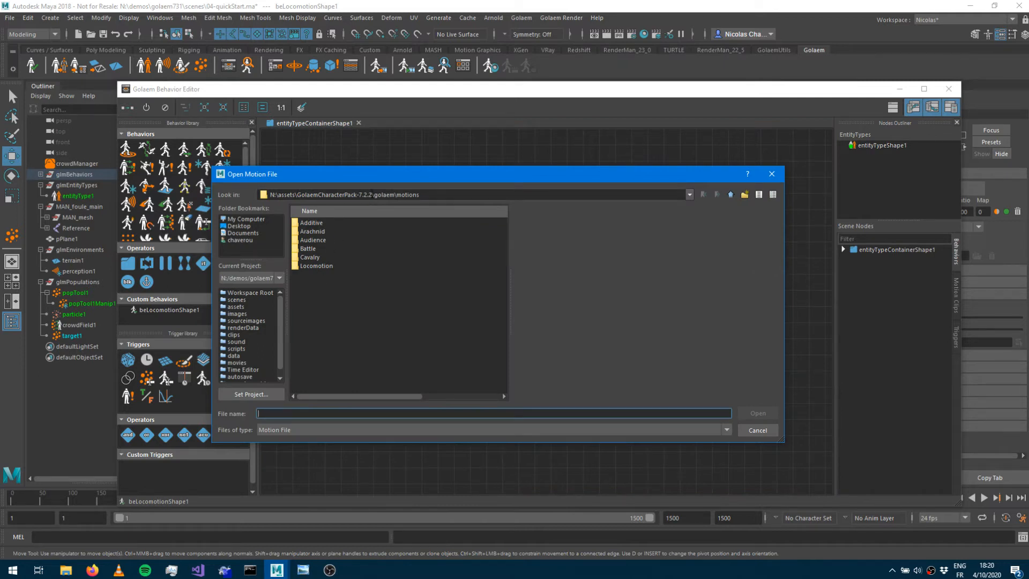
pyautogui.doubleClick(315, 266)
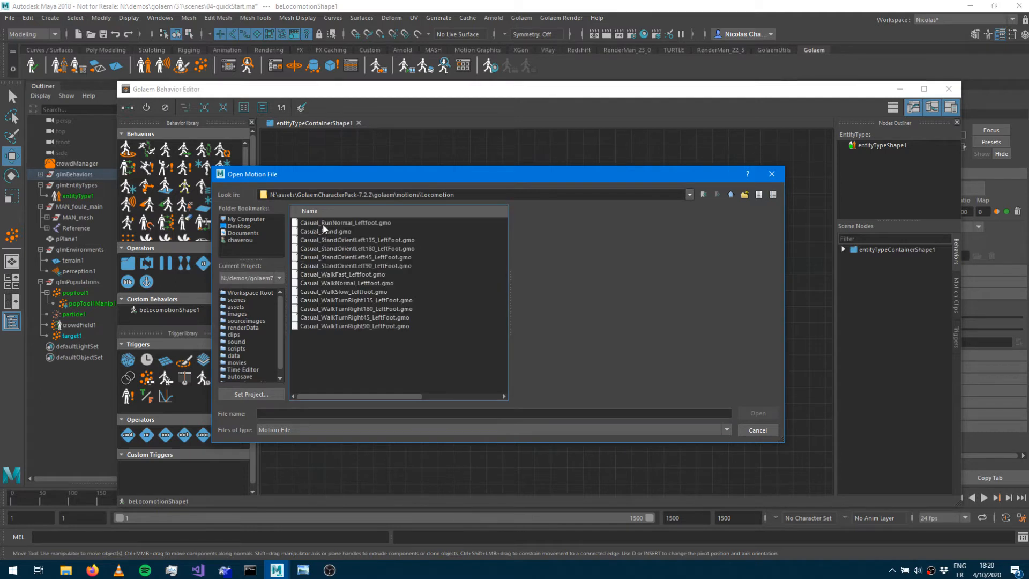
pyautogui.click(323, 224)
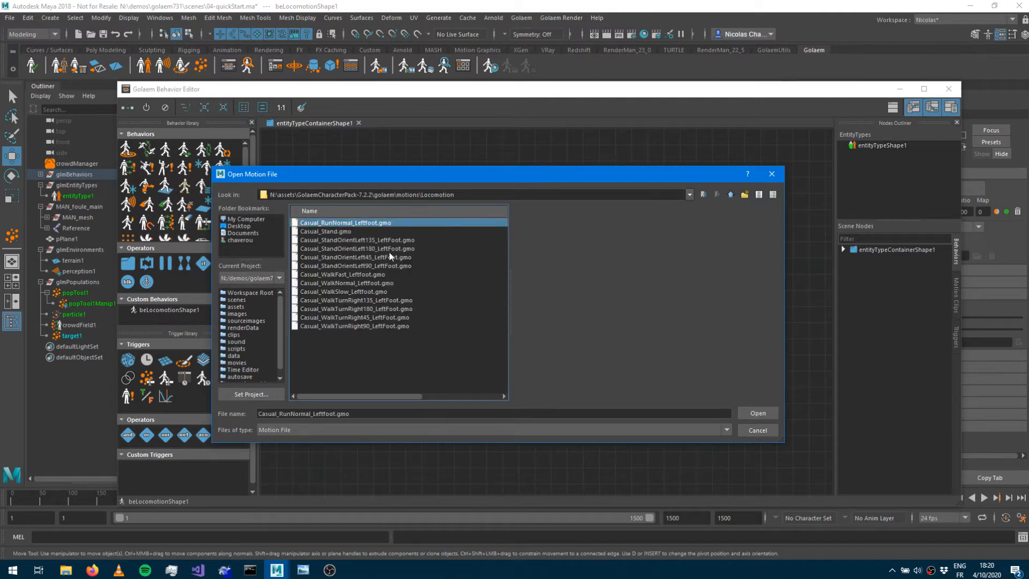
pyautogui.click(358, 274)
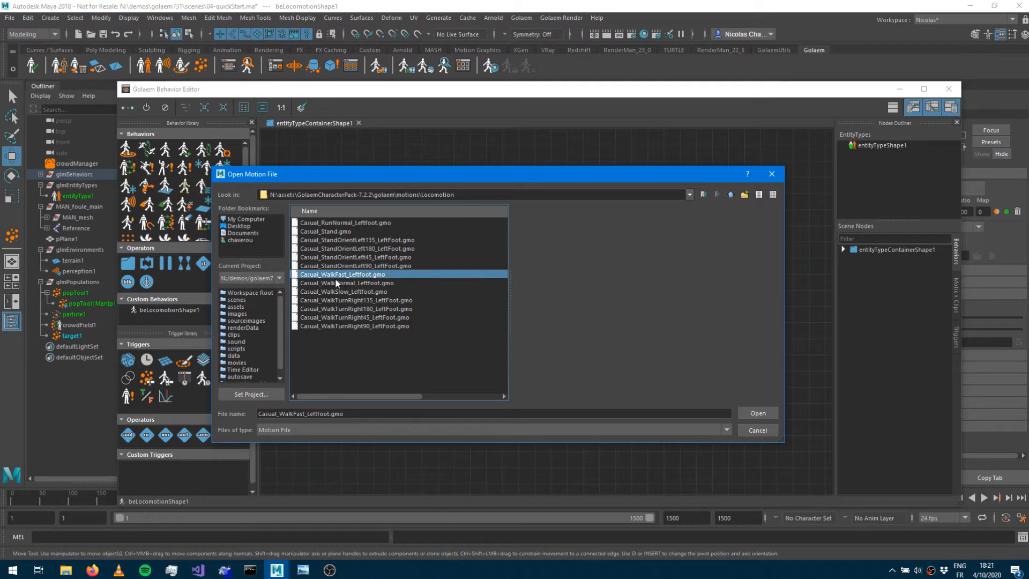
pyautogui.click(347, 292)
pyautogui.click(345, 282)
pyautogui.click(345, 274)
pyautogui.click(339, 231)
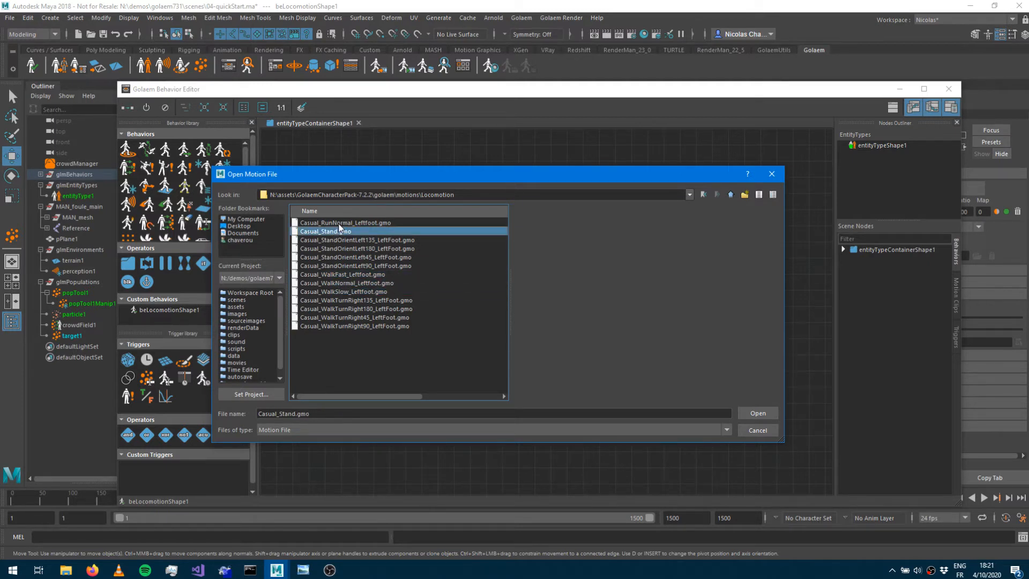
pyautogui.click(340, 223)
pyautogui.click(343, 299)
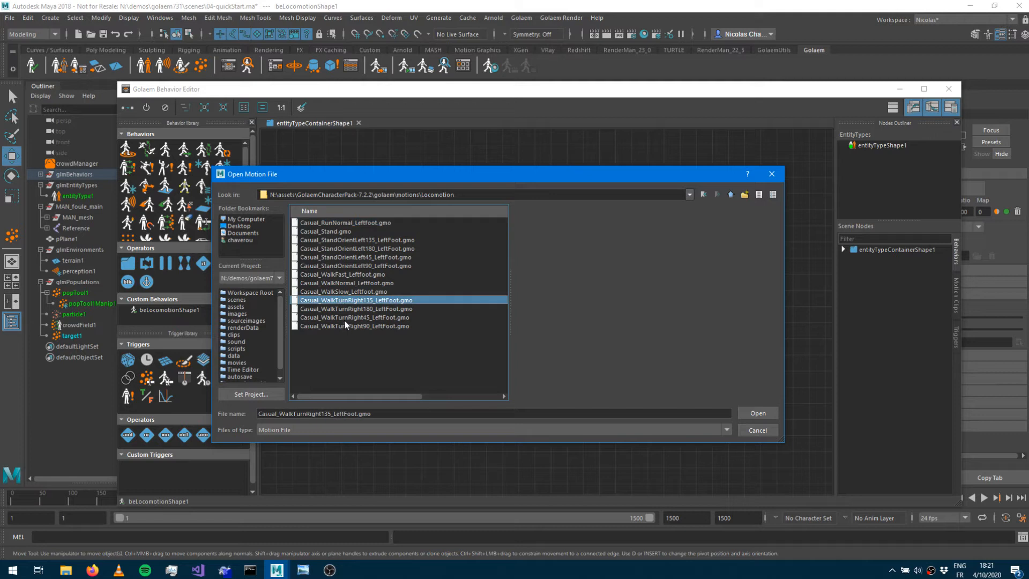
pyautogui.click(344, 320)
pyautogui.click(345, 325)
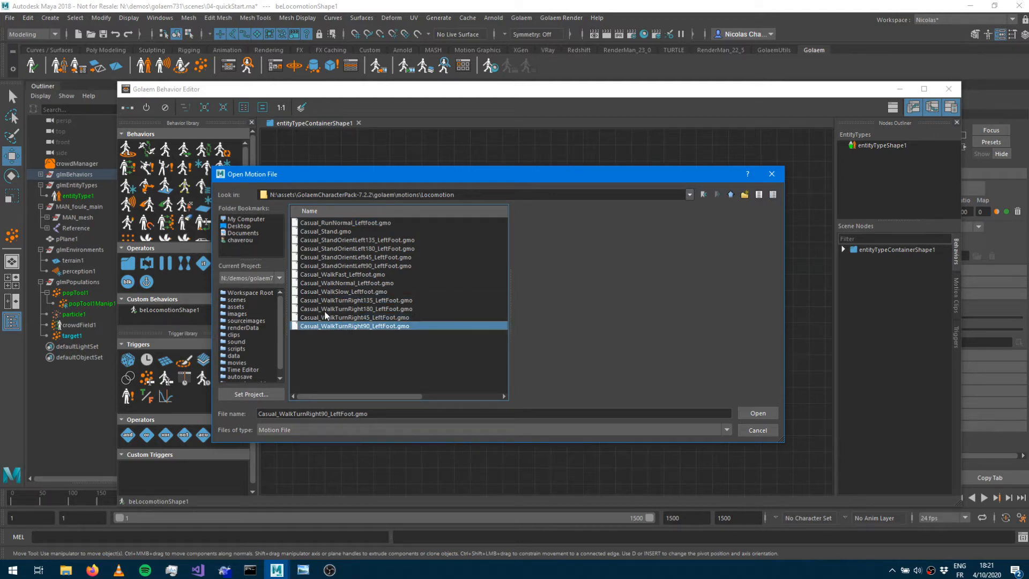
pyautogui.keyDown('shift'); pyautogui.click(342, 222); pyautogui.keyUp('shift')
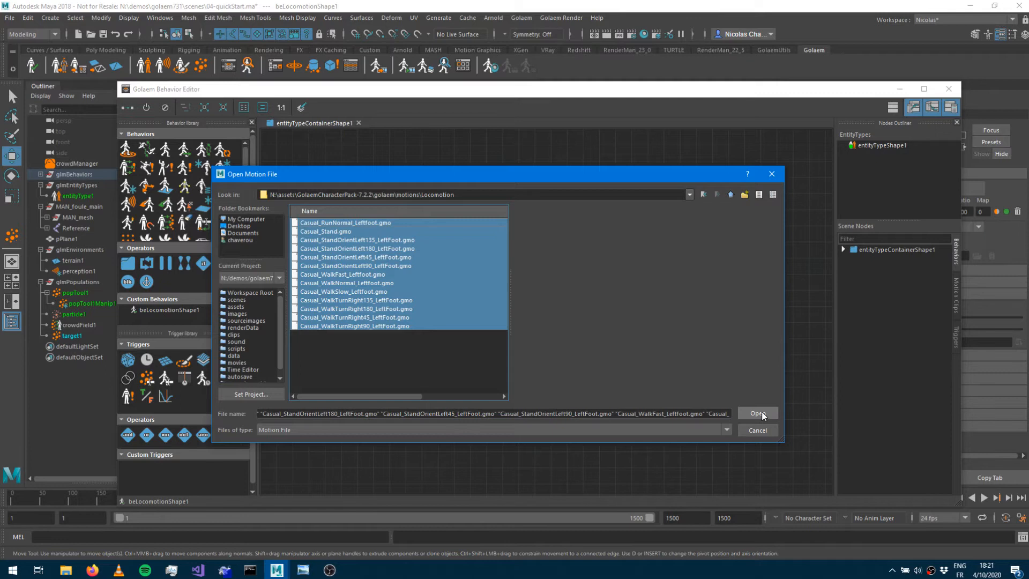
pyautogui.click(761, 412)
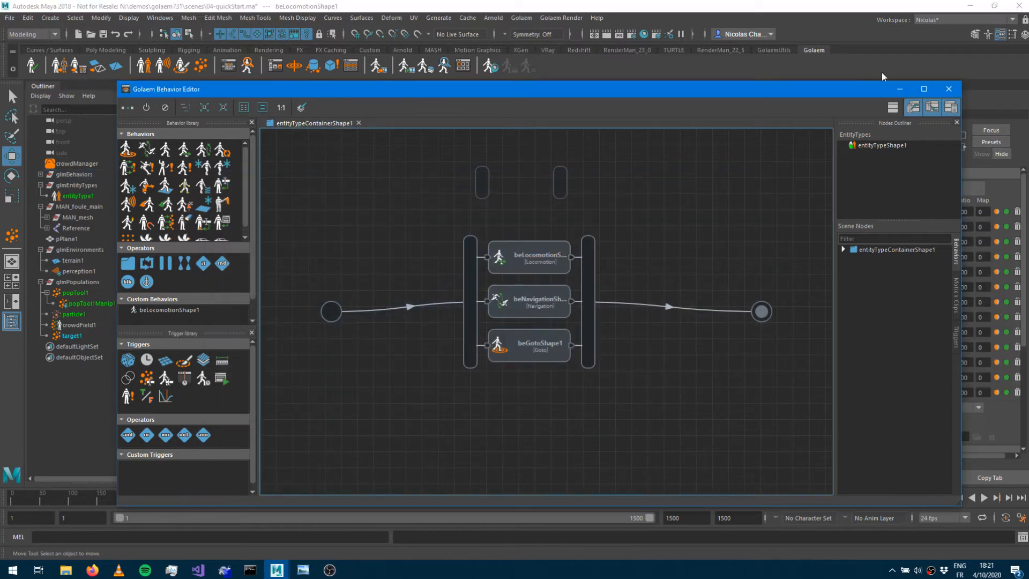
# Enable mirroring on the four Casual_StandOrientLeft motion clips of the Locomotion behavior.
pyautogui.click(500, 261)
pyautogui.moveTo(721, 93); pyautogui.dragTo(355, 79)
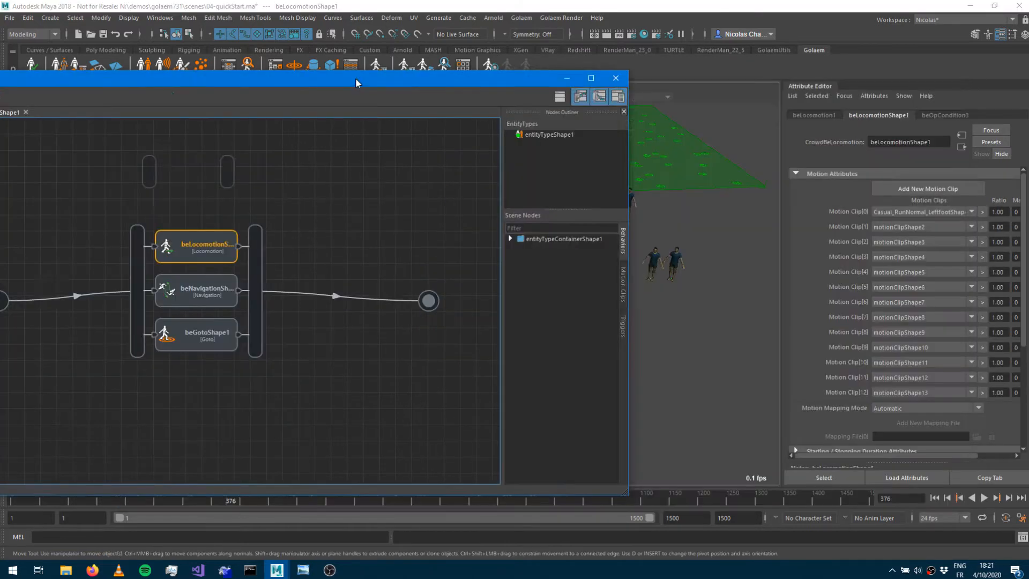
pyautogui.click(377, 244)
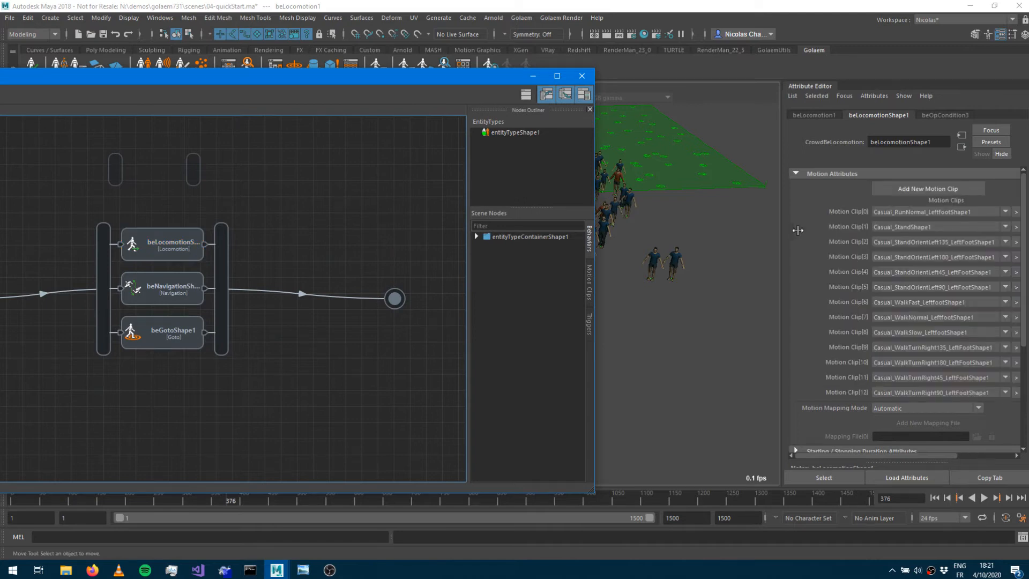
pyautogui.moveTo(782, 229); pyautogui.dragTo(698, 320)
pyautogui.click(151, 260)
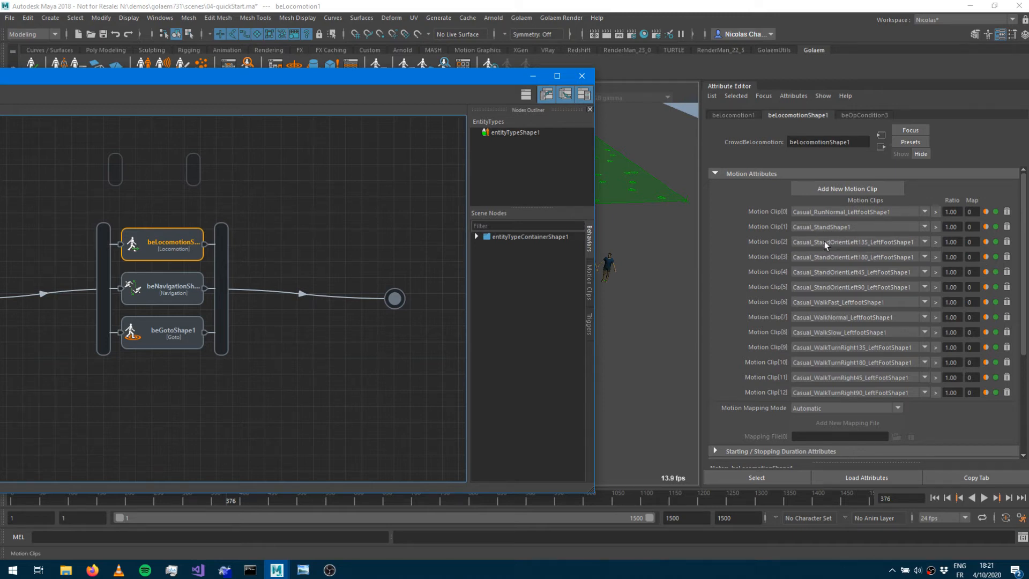
pyautogui.click(987, 241)
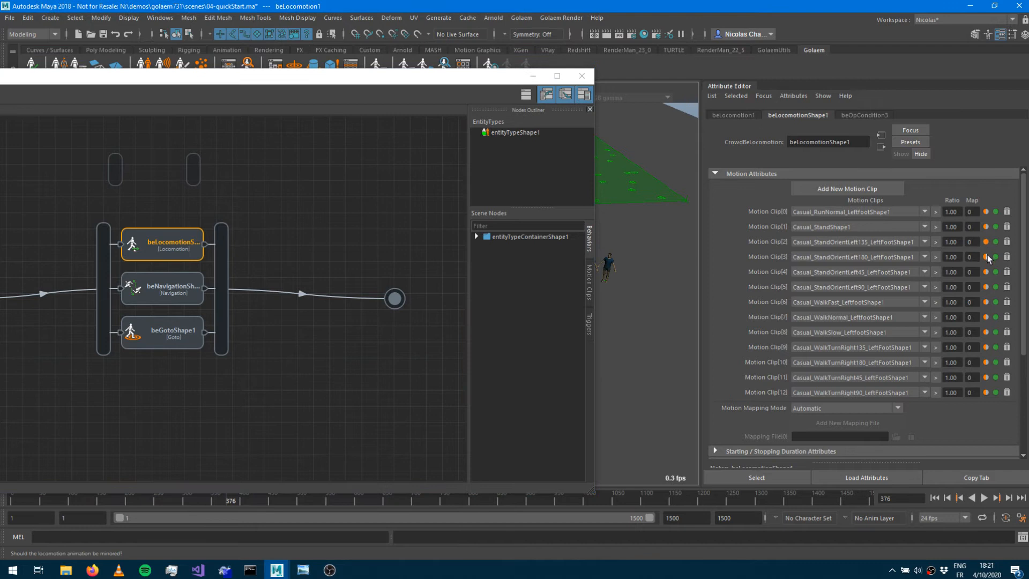
pyautogui.click(986, 257)
pyautogui.click(986, 272)
pyautogui.click(986, 288)
pyautogui.click(986, 288)
# Replay the simulation from the start and watch the entities walk with their locomotion animations.
pyautogui.click(534, 80)
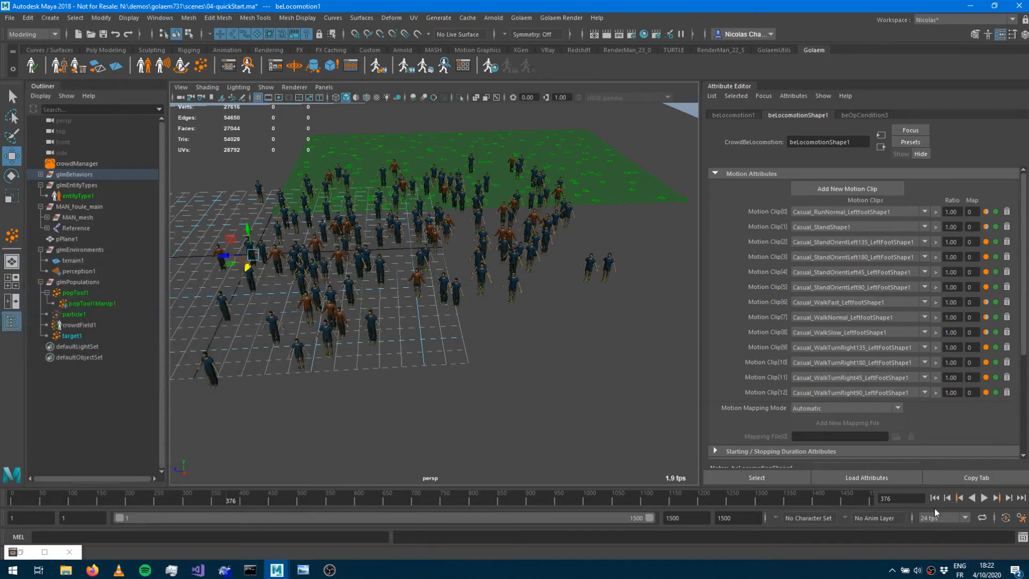
pyautogui.click(935, 498)
pyautogui.click(987, 499)
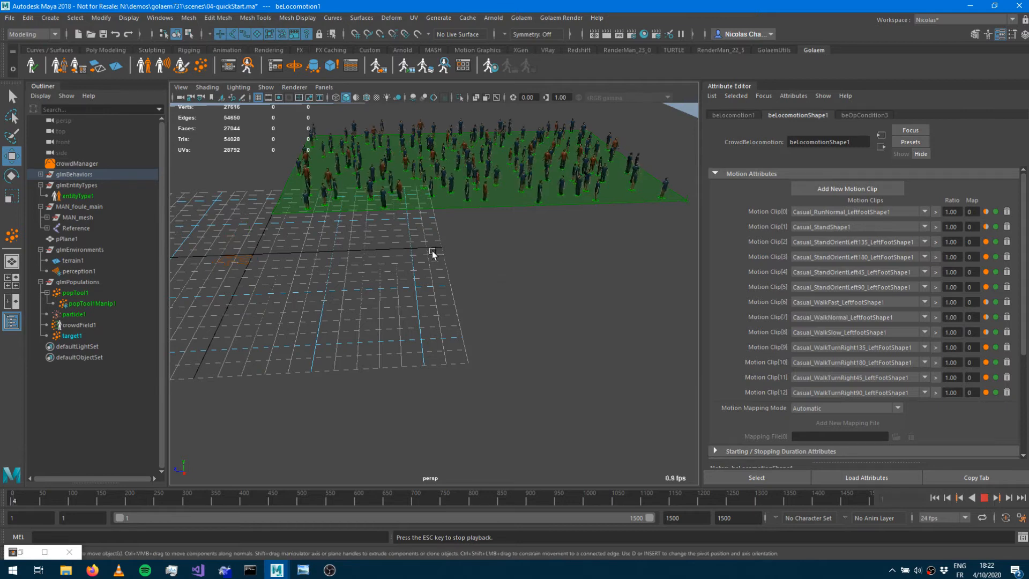
pyautogui.keyDown('alt'); pyautogui.moveTo(426, 248); pyautogui.dragTo(501, 273); pyautogui.keyUp('alt')
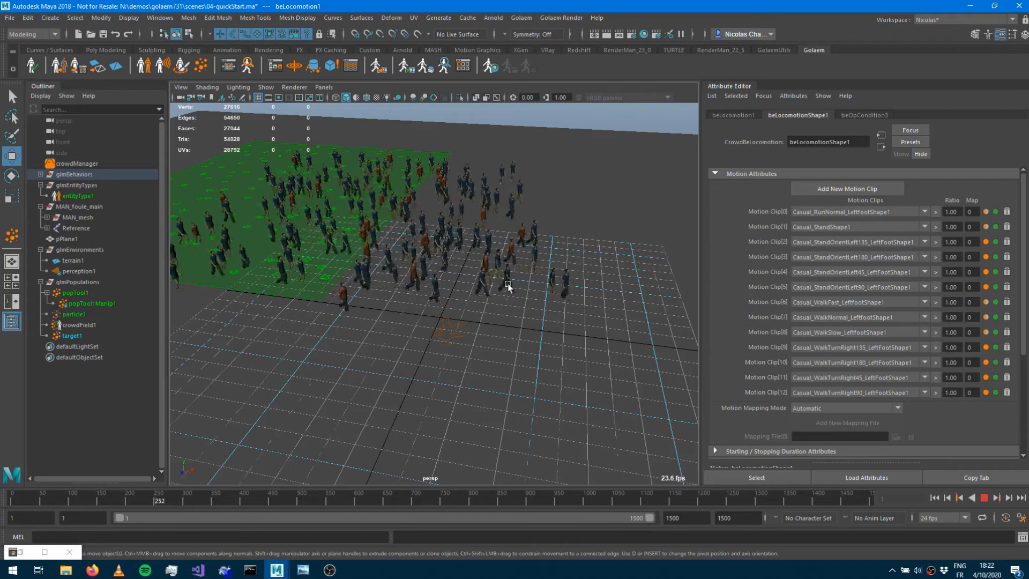
pyautogui.keyDown('alt'); pyautogui.moveTo(501, 231); pyautogui.dragTo(500, 287); pyautogui.keyUp('alt')
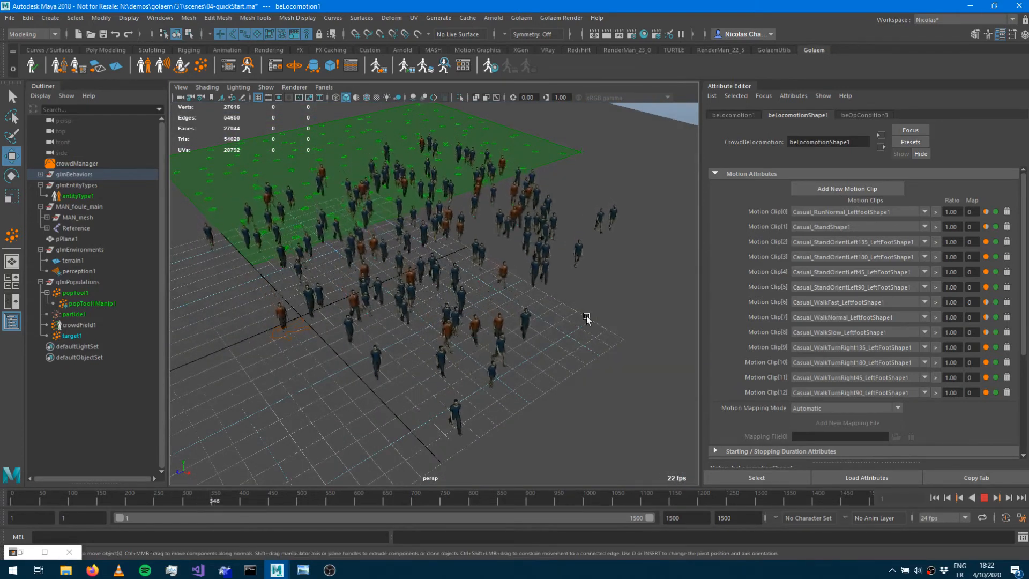
pyautogui.keyDown('alt'); pyautogui.moveTo(587, 318); pyautogui.dragTo(565, 306); pyautogui.keyUp('alt')
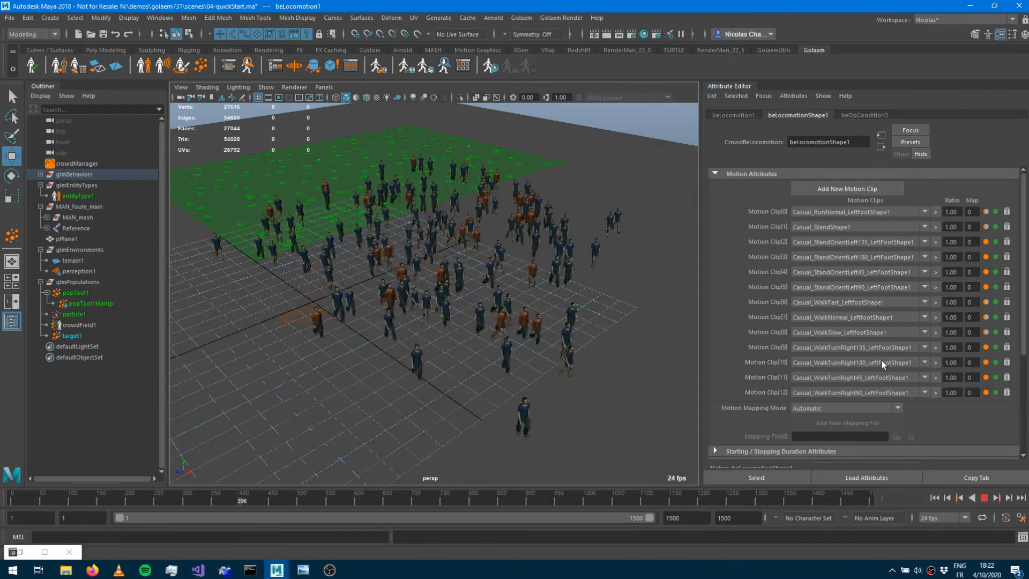
pyautogui.click(984, 498)
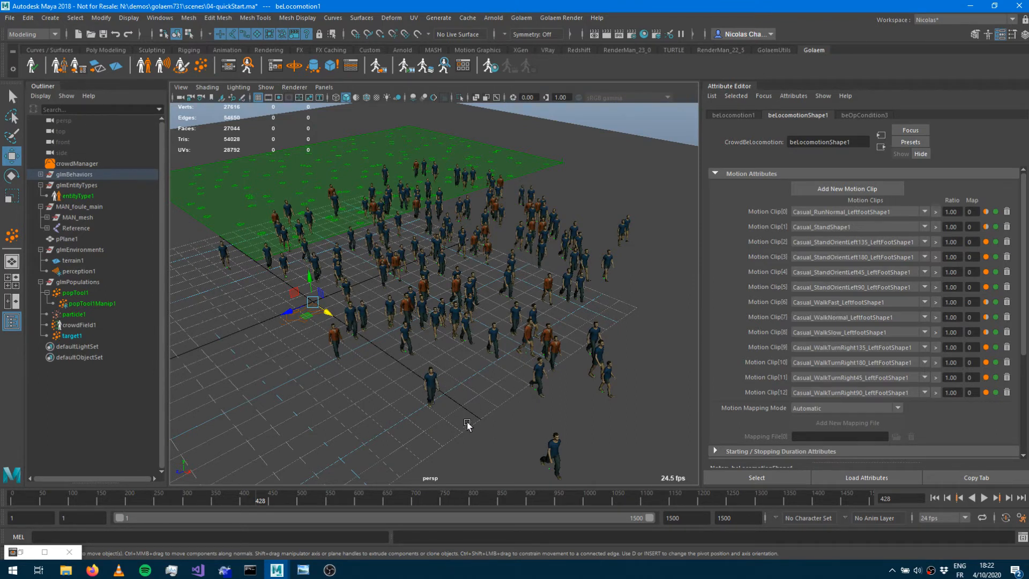
# Open the Crowd Visual Feedback for one entity and inspect its Locomotion behavior clip blending.
pyautogui.click(432, 378)
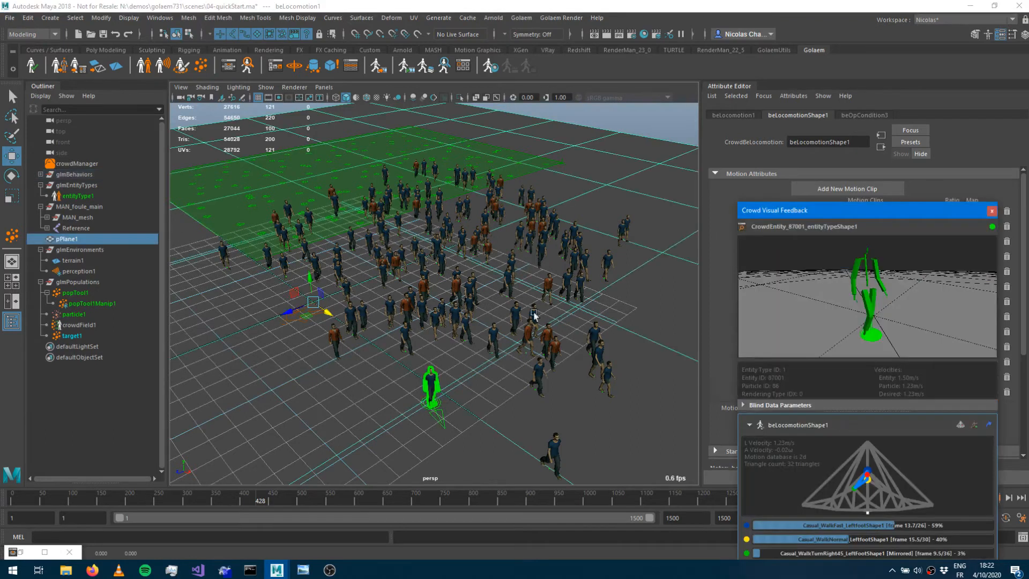
pyautogui.moveTo(827, 216); pyautogui.dragTo(104, 110)
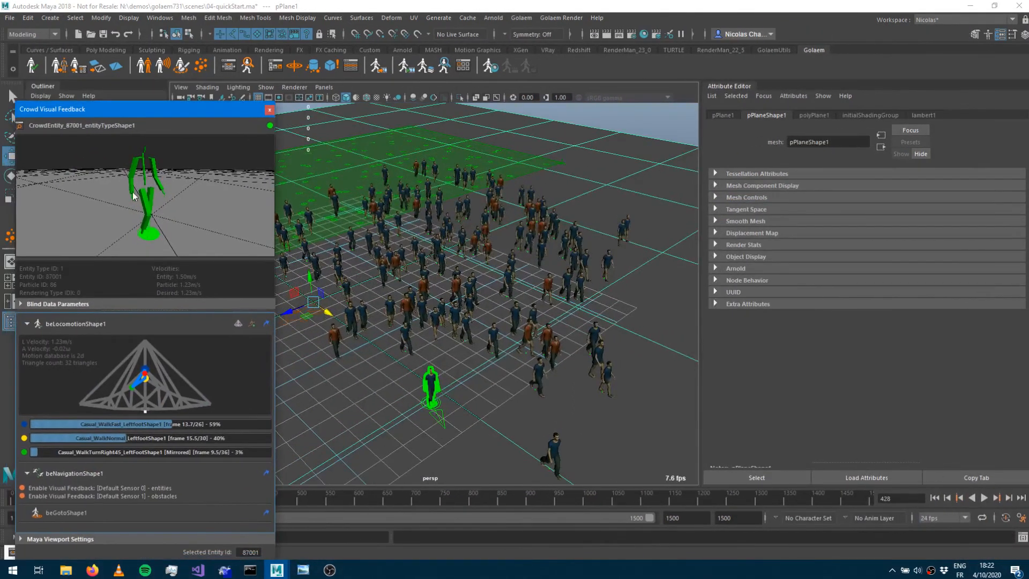
pyautogui.keyDown('alt'); pyautogui.moveTo(110, 219); pyautogui.dragTo(45, 242); pyautogui.keyUp('alt')
pyautogui.keyDown('alt'); pyautogui.moveTo(137, 221); pyautogui.dragTo(197, 196); pyautogui.keyUp('alt')
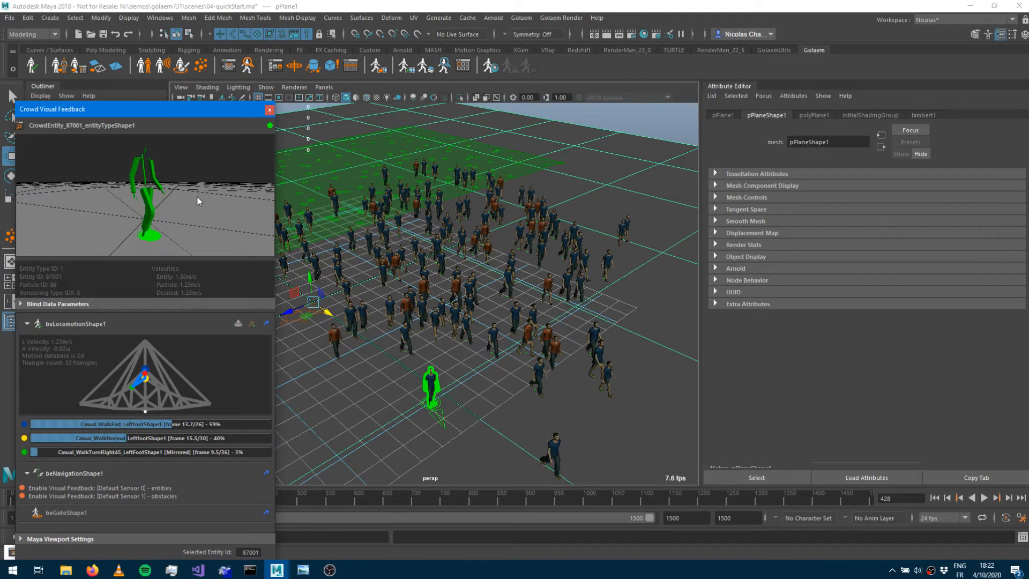
pyautogui.click(86, 322)
pyautogui.click(77, 350)
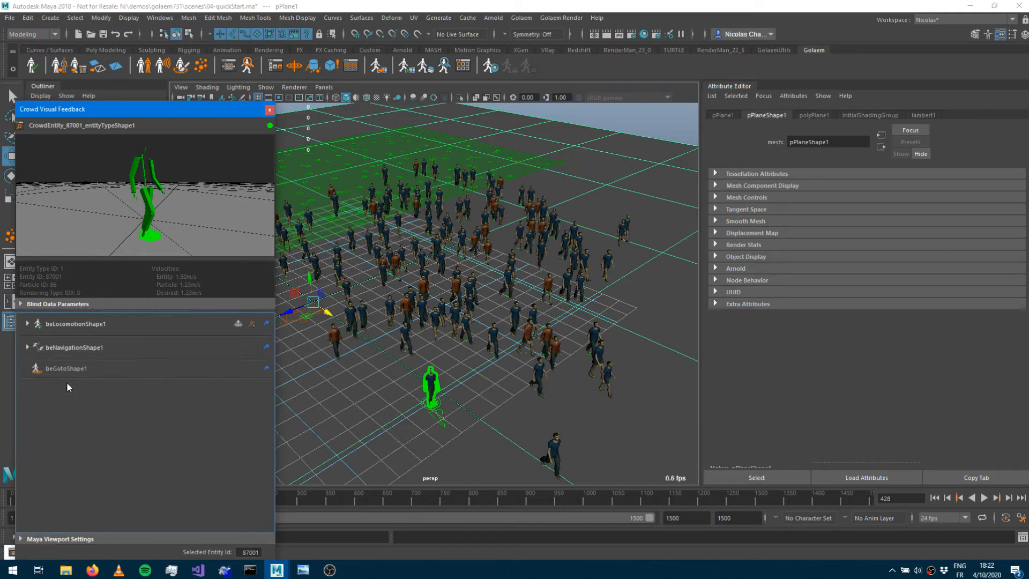
pyautogui.click(70, 324)
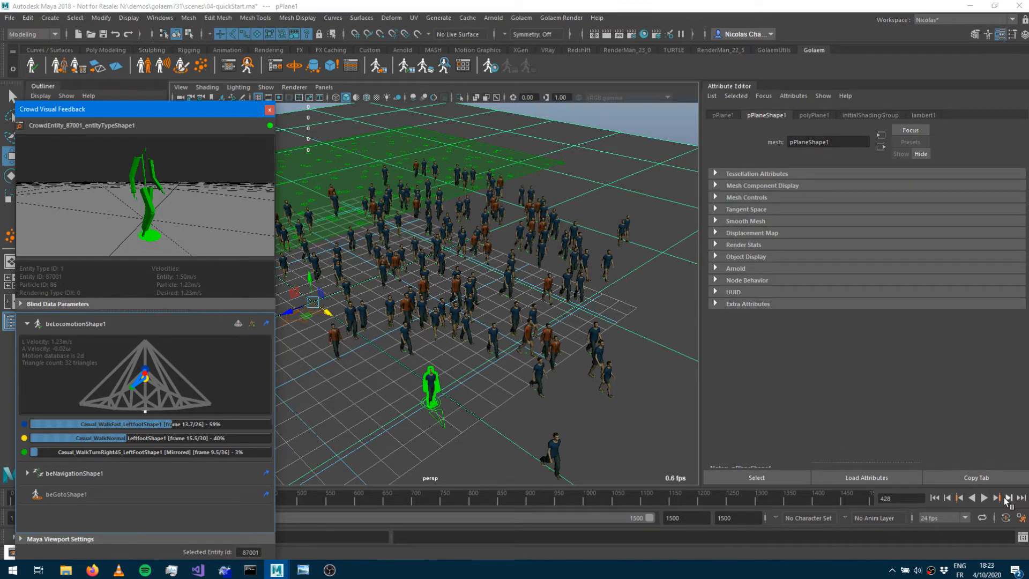
# Play the simulation while inspecting the visual feedback of other entities, then close the feedback window.
pyautogui.click(988, 497)
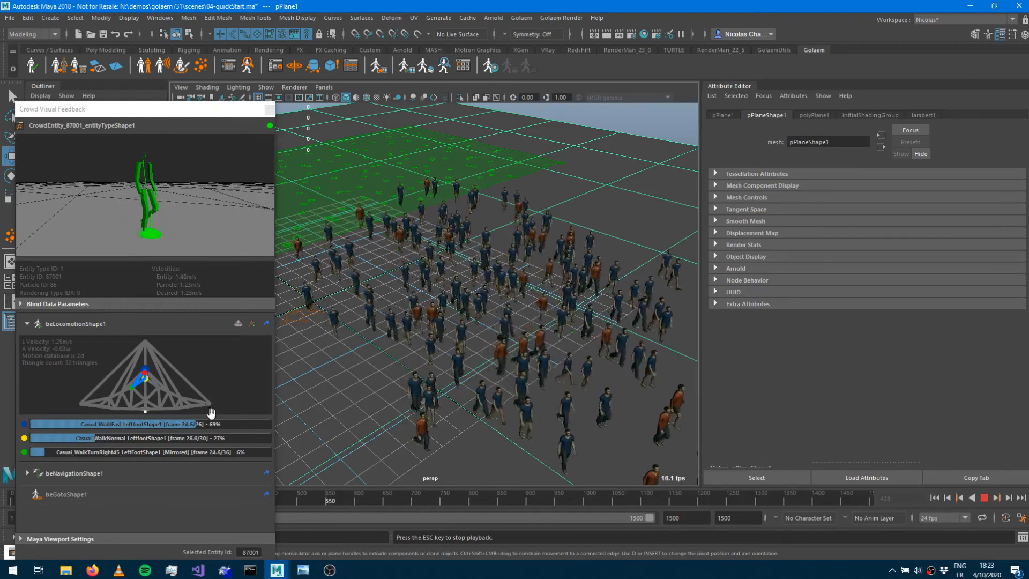
pyautogui.scroll(-5, 492, 282)
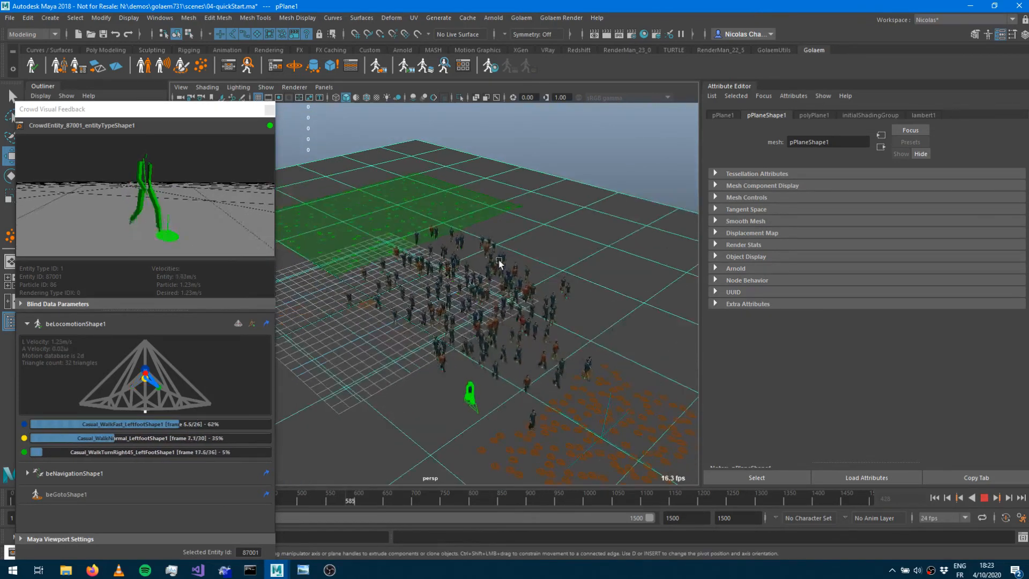
pyautogui.keyDown('alt'); pyautogui.moveTo(501, 264); pyautogui.dragTo(471, 242, button='middle'); pyautogui.keyUp('alt')
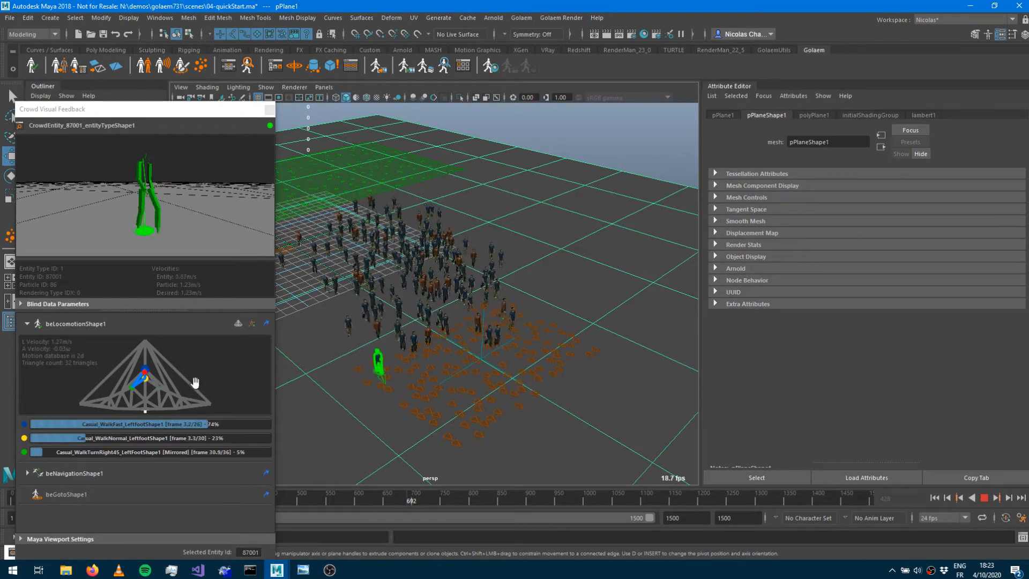
pyautogui.click(985, 498)
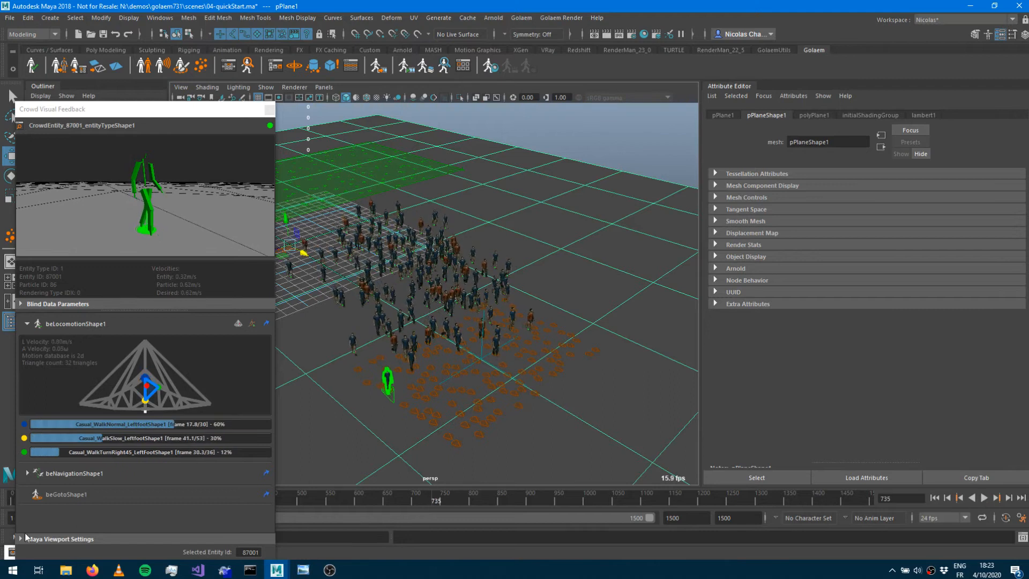
pyautogui.click(390, 325)
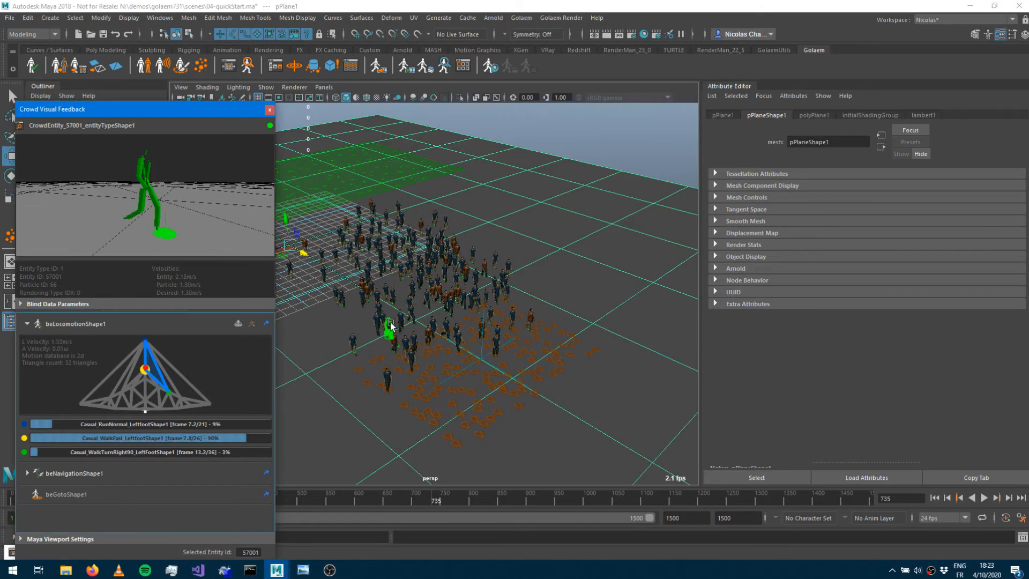
pyautogui.click(452, 308)
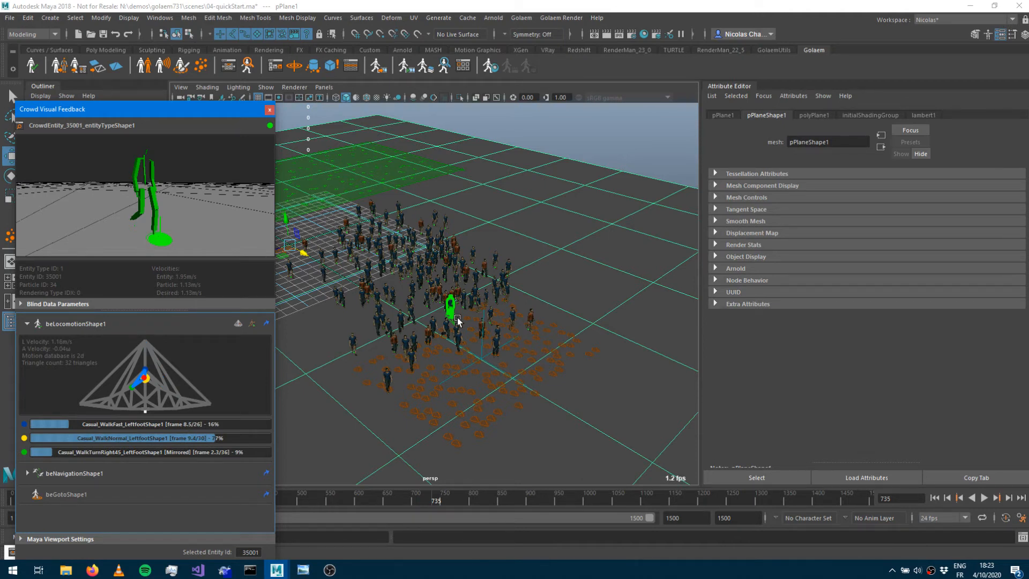
pyautogui.click(270, 110)
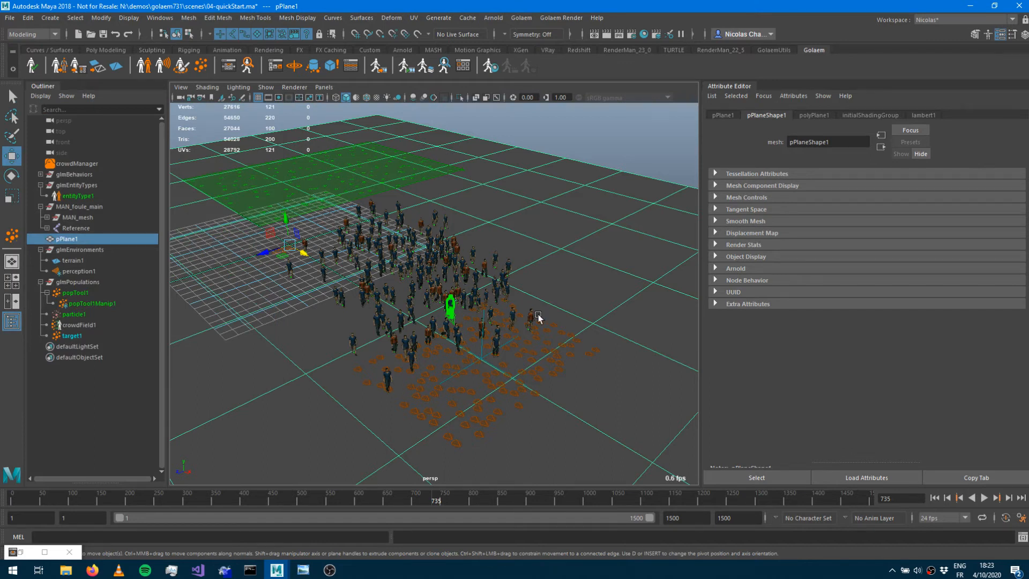
# Examine the walking crowd close up around the target population area.
pyautogui.keyDown('alt'); pyautogui.moveTo(411, 294); pyautogui.dragTo(368, 286); pyautogui.keyUp('alt')
pyautogui.keyDown('alt'); pyautogui.moveTo(368, 287); pyautogui.dragTo(488, 297, button='right'); pyautogui.keyUp('alt')
pyautogui.keyDown('alt'); pyautogui.moveTo(488, 297); pyautogui.dragTo(503, 308); pyautogui.keyUp('alt')
pyautogui.keyDown('alt'); pyautogui.moveTo(503, 308); pyautogui.dragTo(413, 294, button='right'); pyautogui.keyUp('alt')
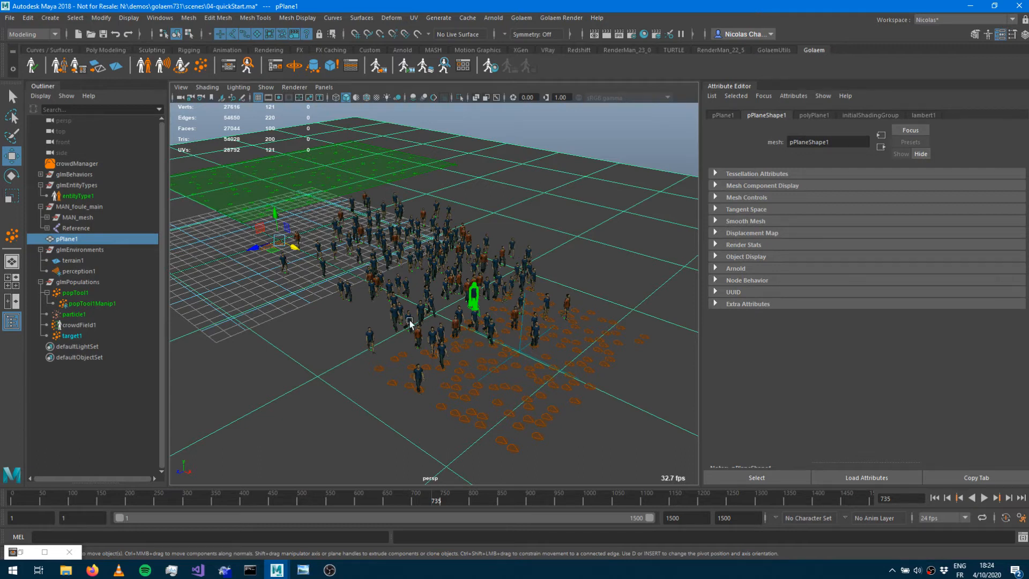
pyautogui.scroll(5, 560, 272)
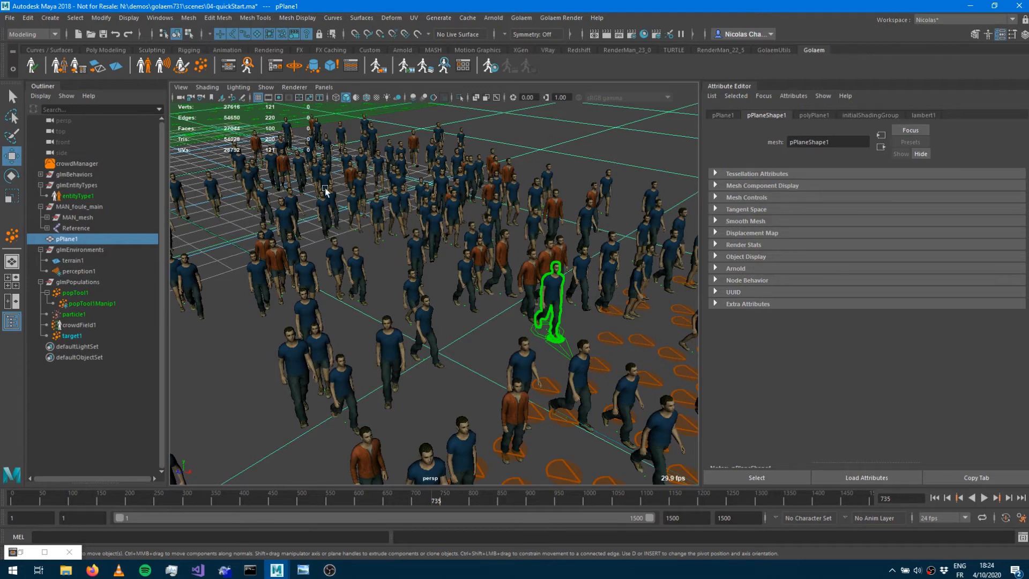
# Open the Simulation Exporter for crowdField1 with cache name 04-quickStart and set the end frame to 150.
pyautogui.click(378, 66)
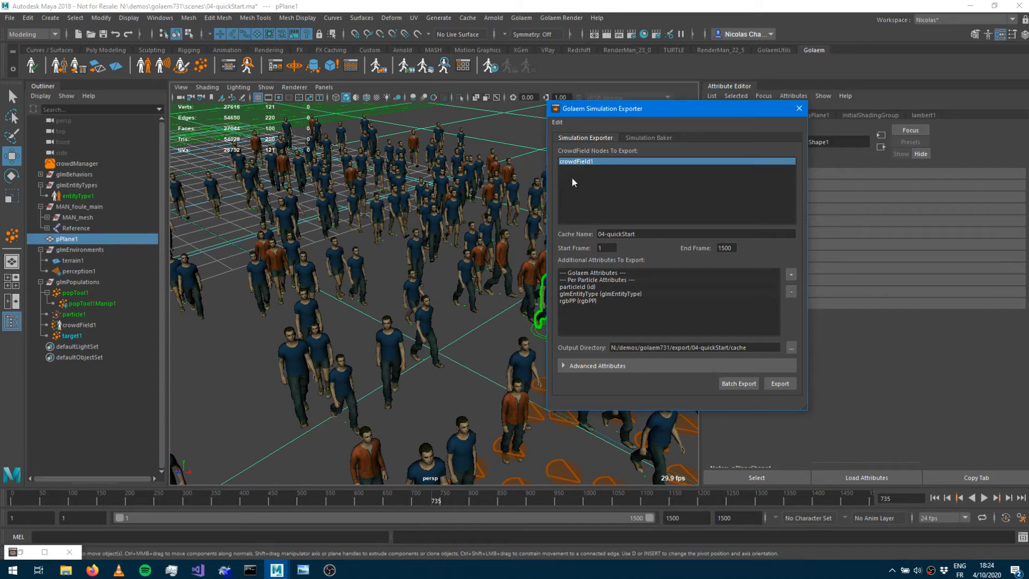
pyautogui.click(647, 235)
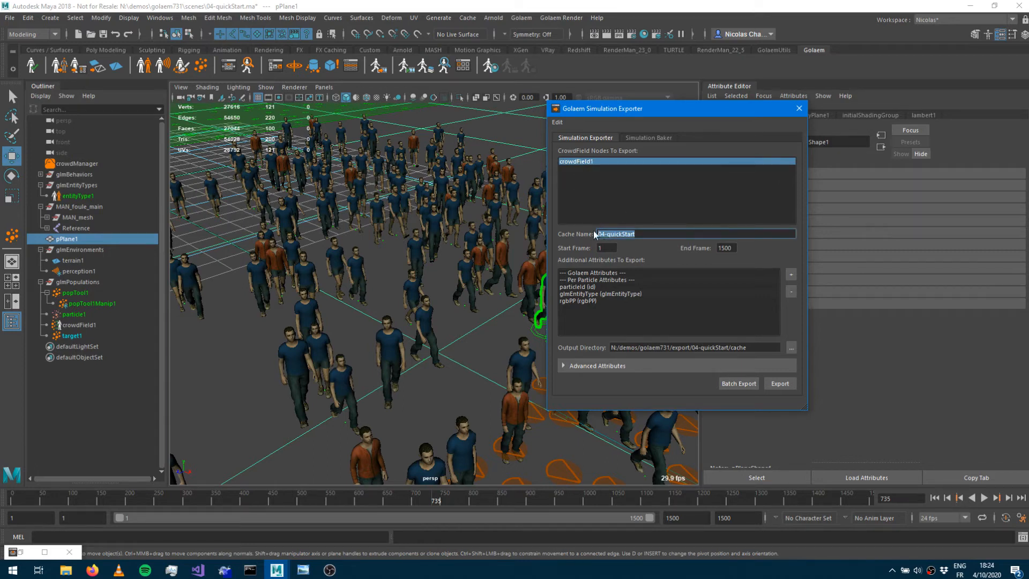
pyautogui.click(727, 249)
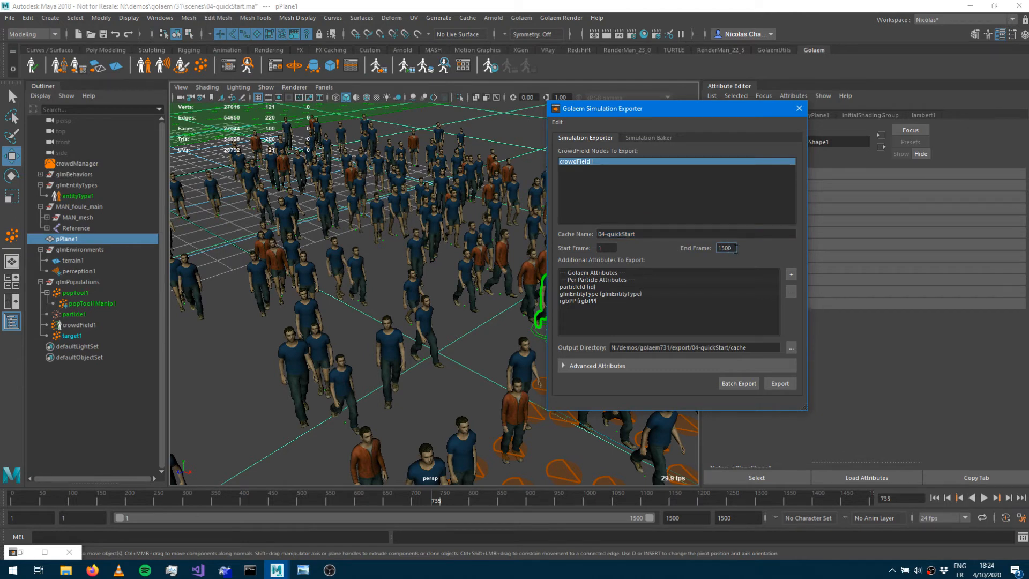
pyautogui.click(737, 277)
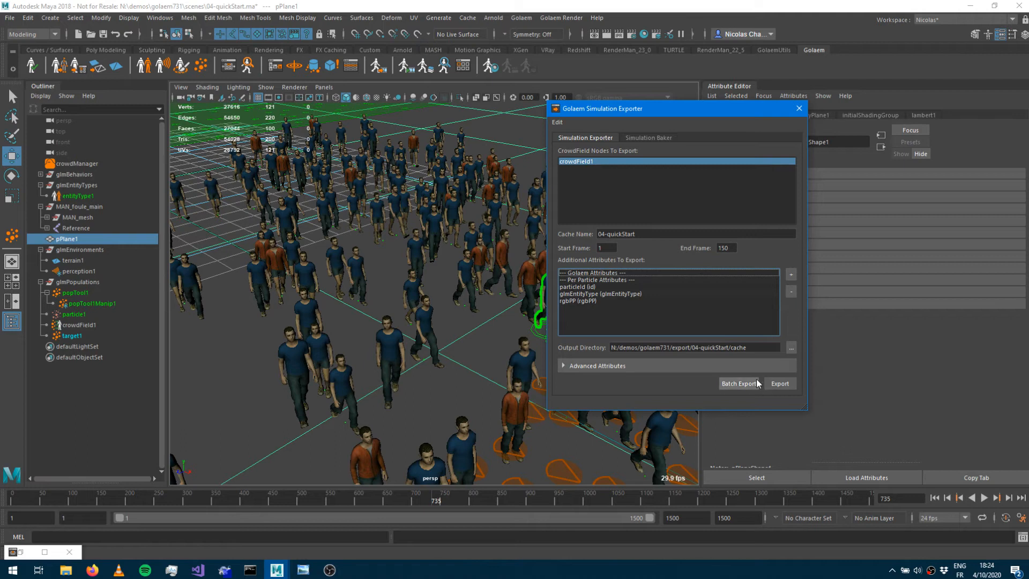
pyautogui.click(758, 347)
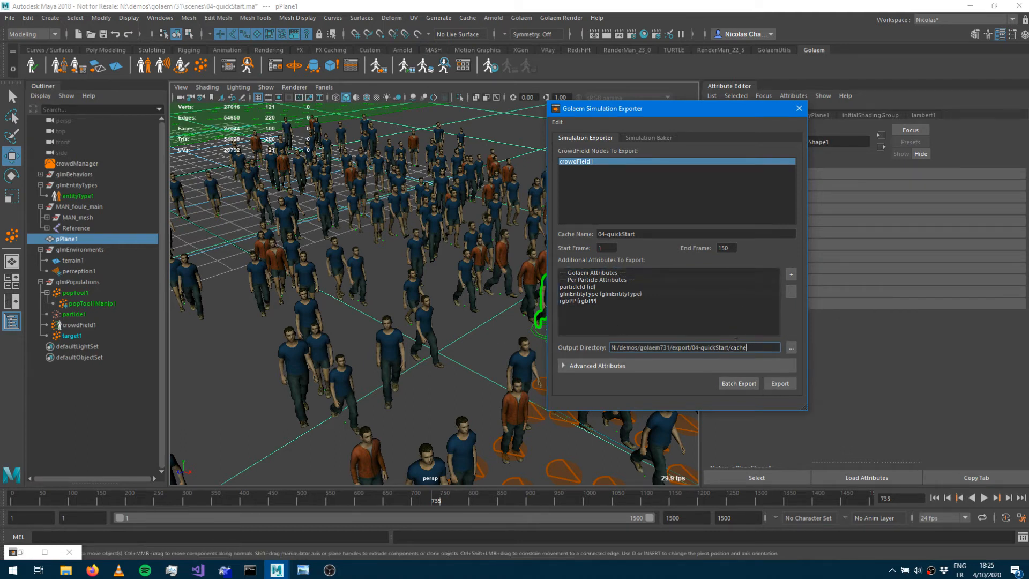
# Export the simulation cache, accepting the terrain export, and close the exporter.
pyautogui.click(777, 384)
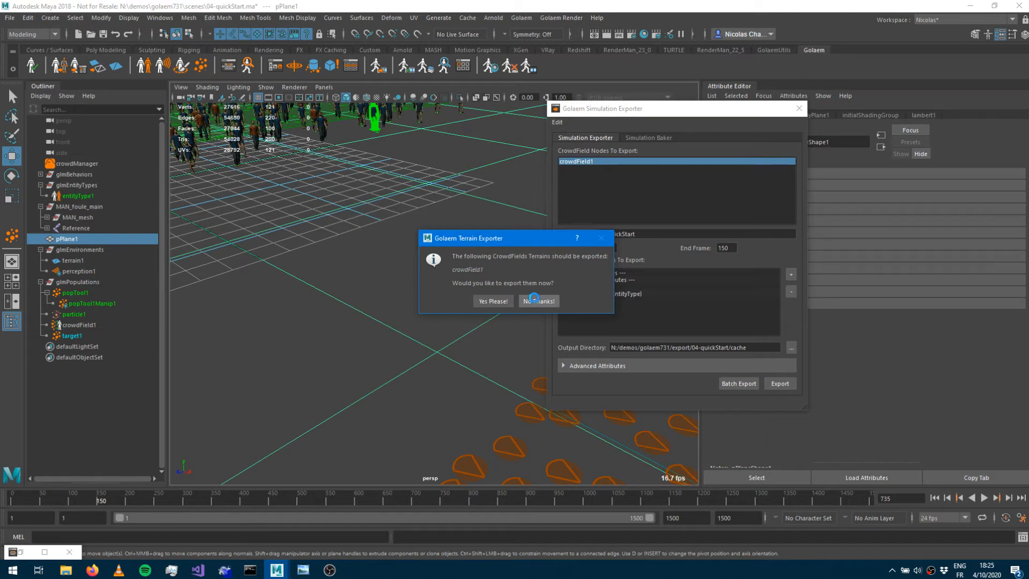
pyautogui.click(494, 301)
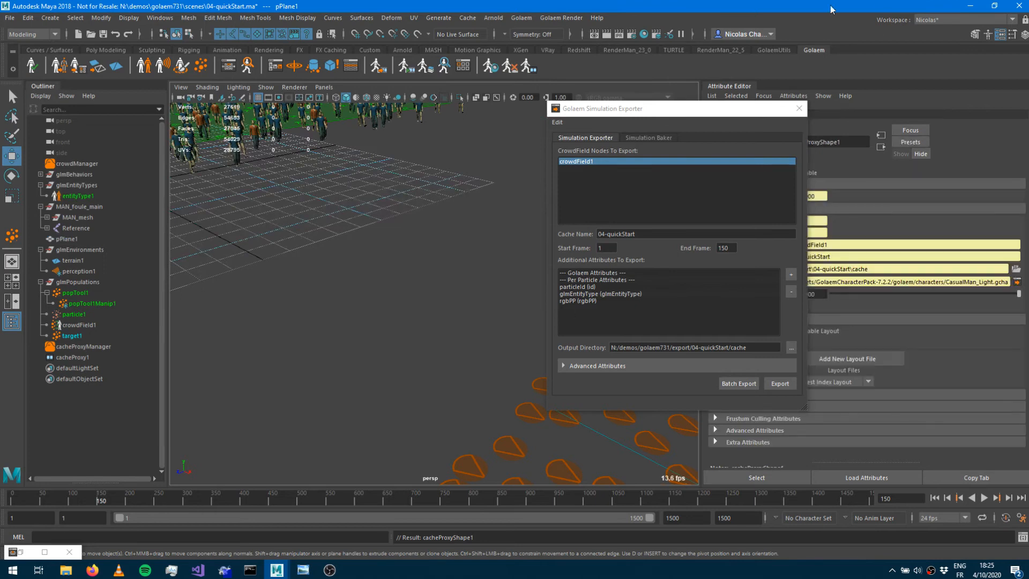
pyautogui.click(799, 108)
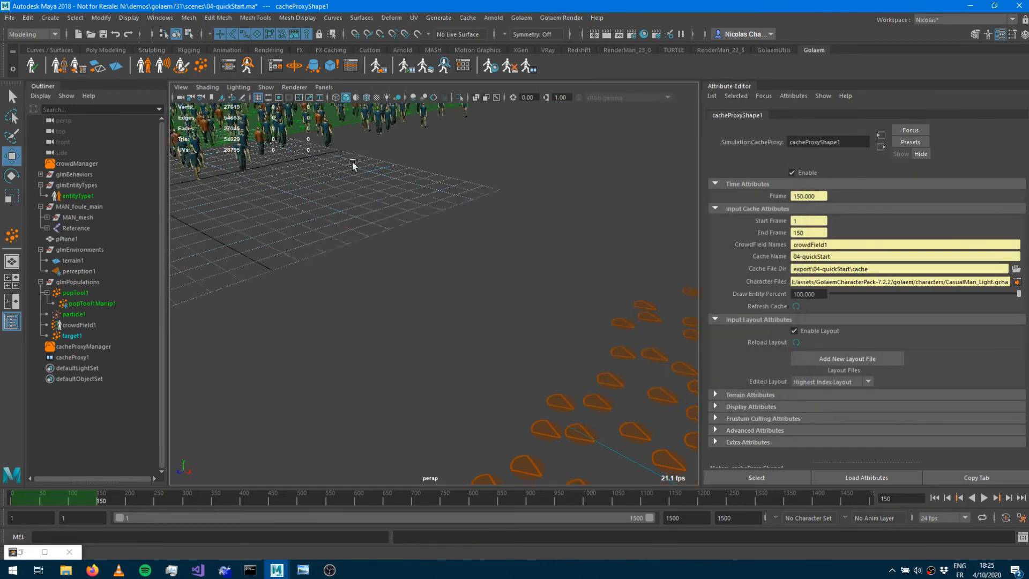
# Frame the cache proxy and set the playback range end to 150.
pyautogui.press('f')
pyautogui.scroll(6, 496, 239)
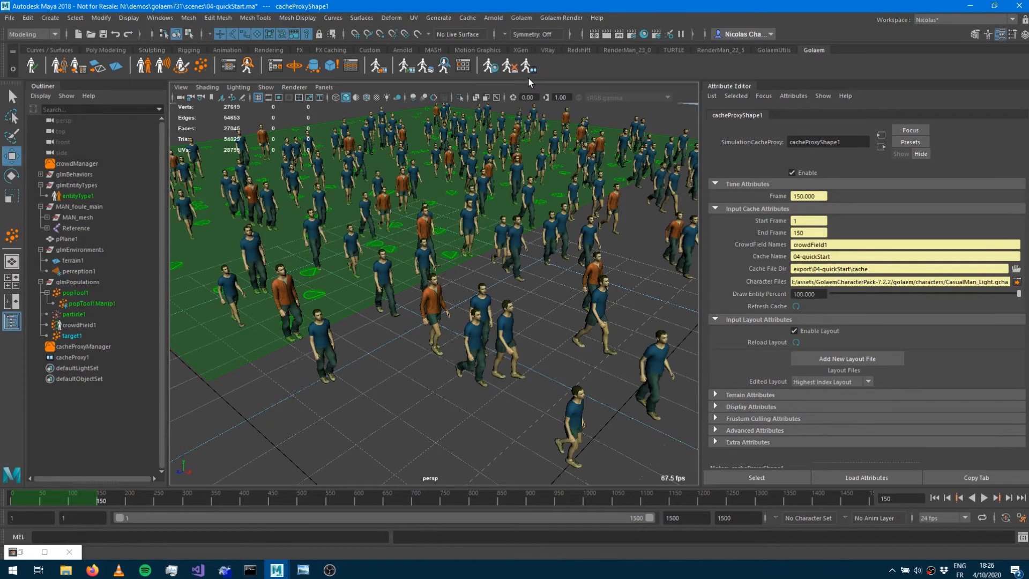
pyautogui.moveTo(689, 518); pyautogui.dragTo(630, 508)
pyautogui.write('150')
pyautogui.press('Return')
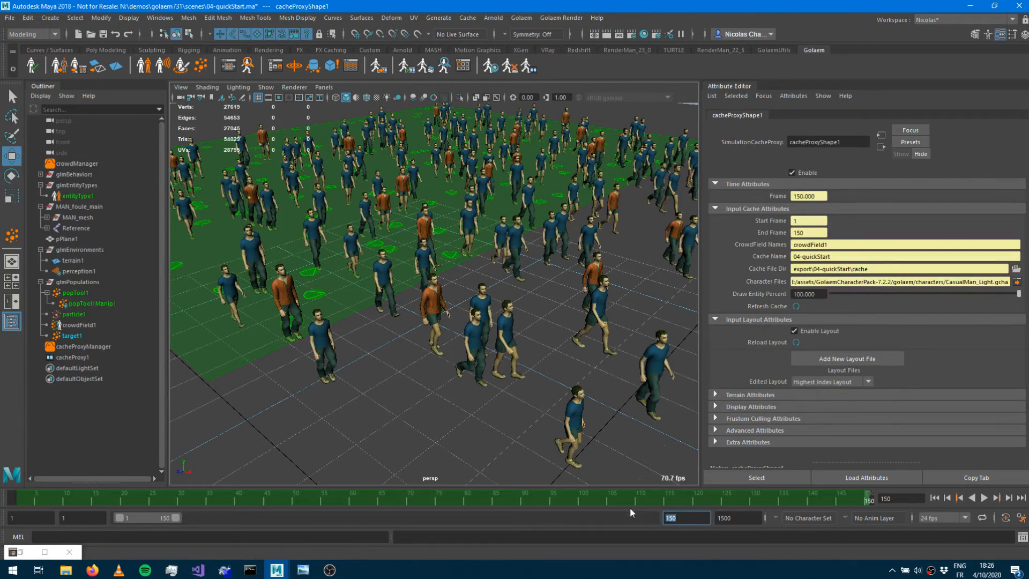
# Play back the cached crowd and scrub the timeline to review it.
pyautogui.hotkey('alt', 'v')
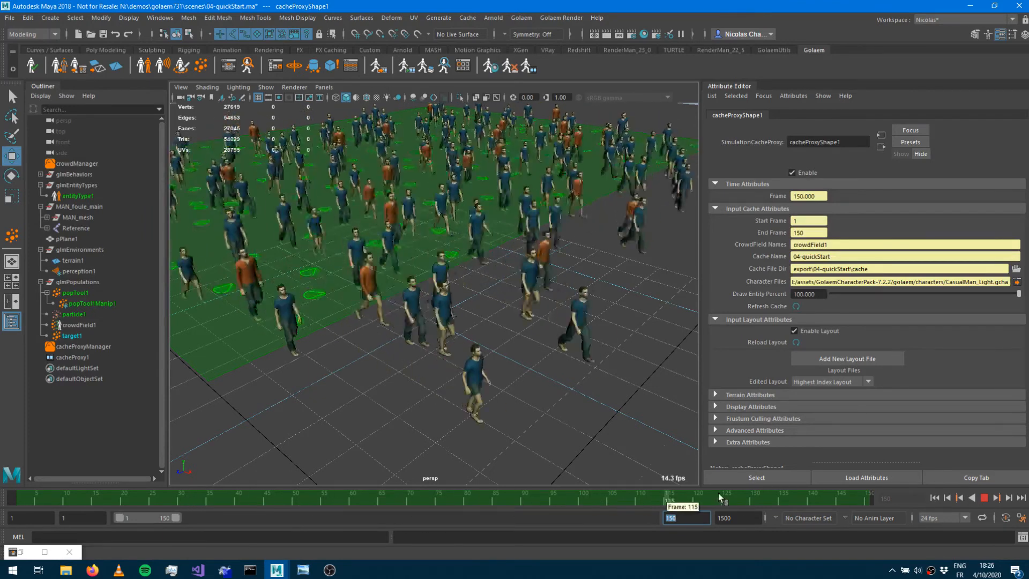
pyautogui.click(411, 495)
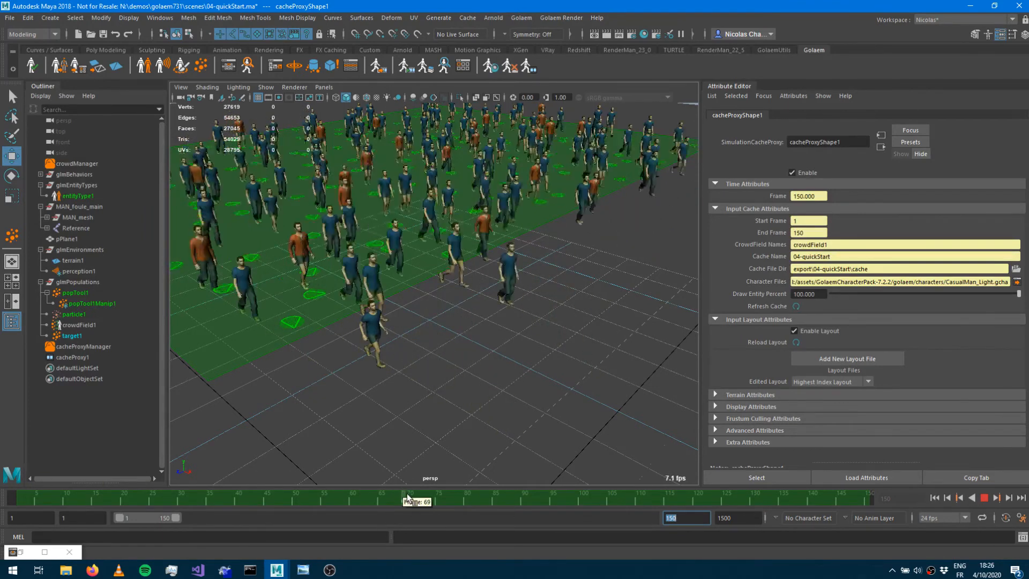
pyautogui.click(229, 67)
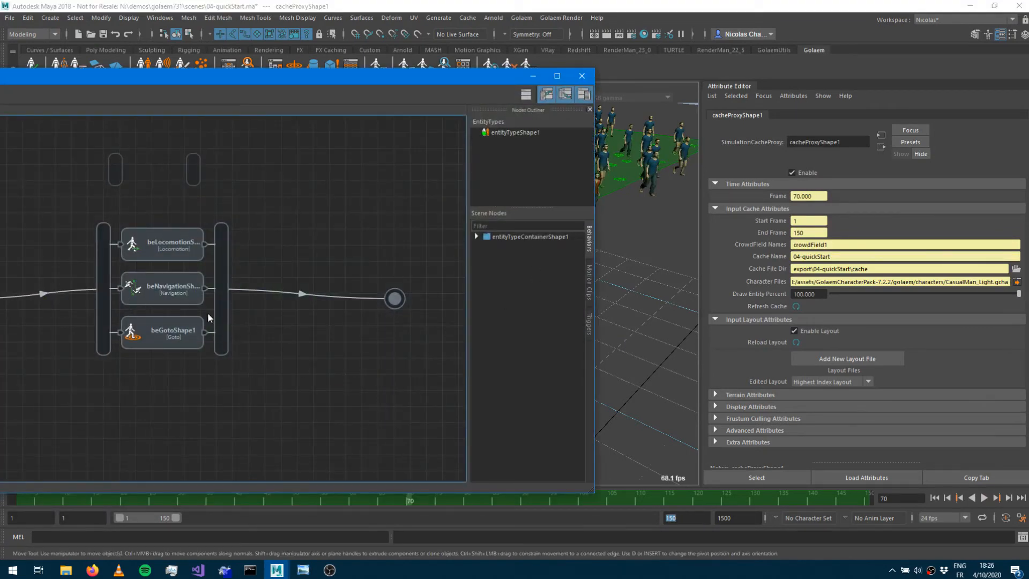
pyautogui.click(534, 76)
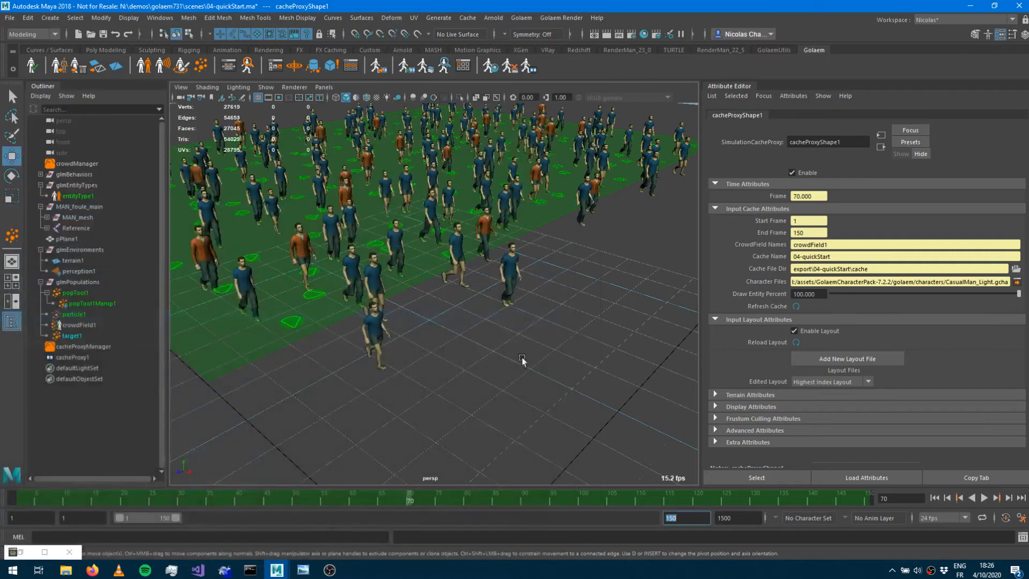
pyautogui.hotkey('alt', 'v')
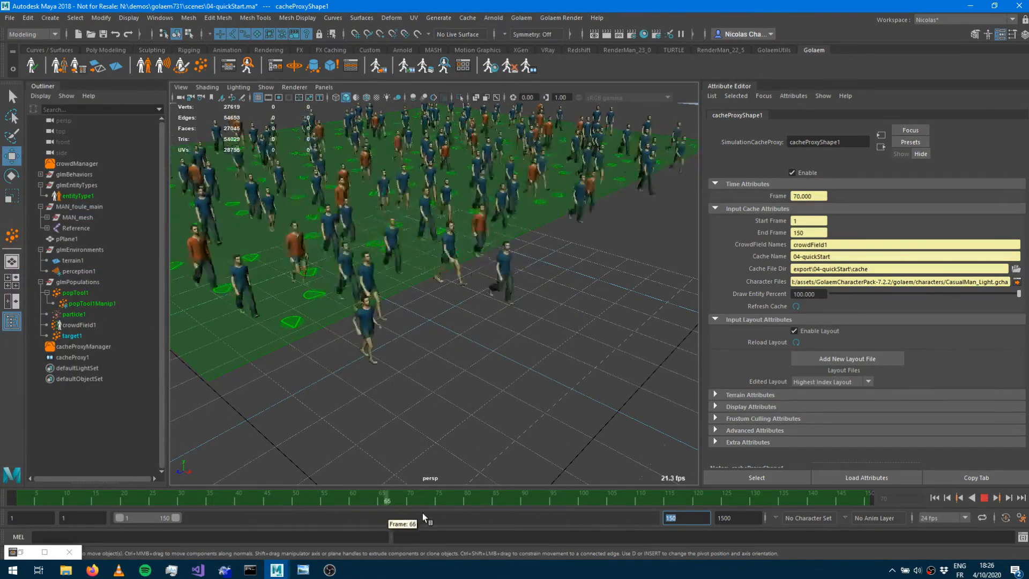
pyautogui.click(472, 501)
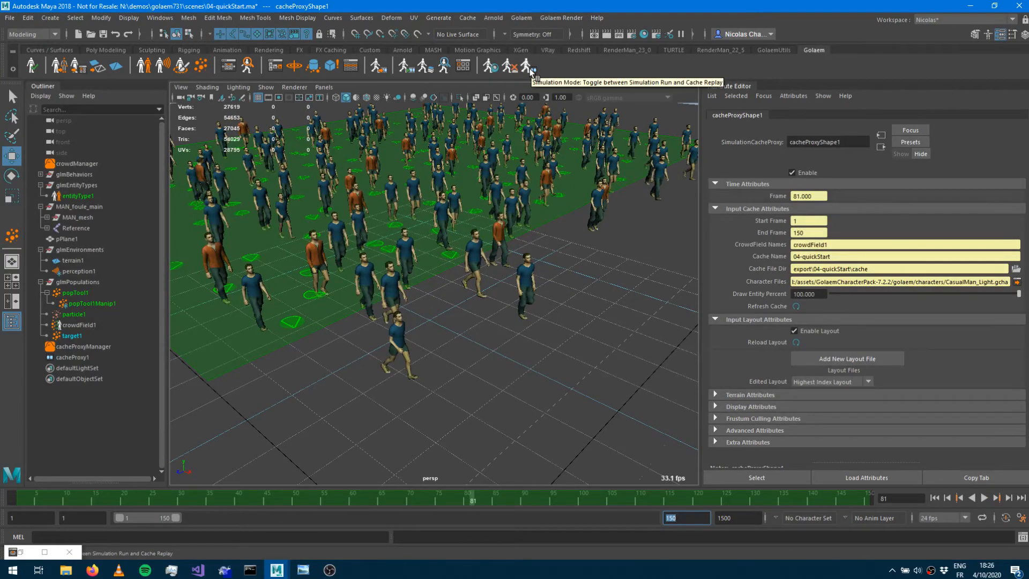
# Compare simulation run mode with cache replay by toggling the simulation mode and replaying from the start.
pyautogui.click(529, 69)
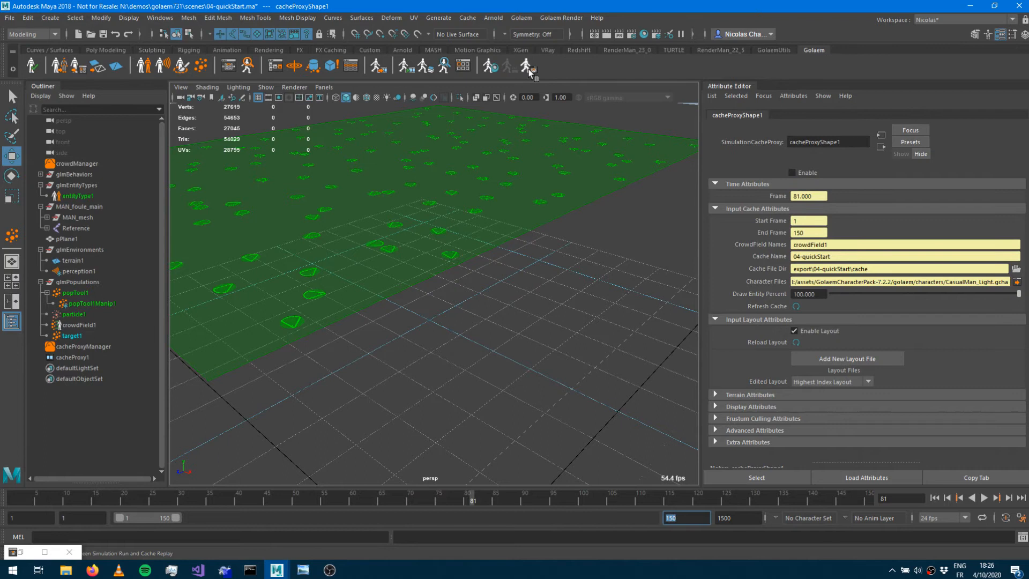
pyautogui.click(935, 498)
pyautogui.click(984, 498)
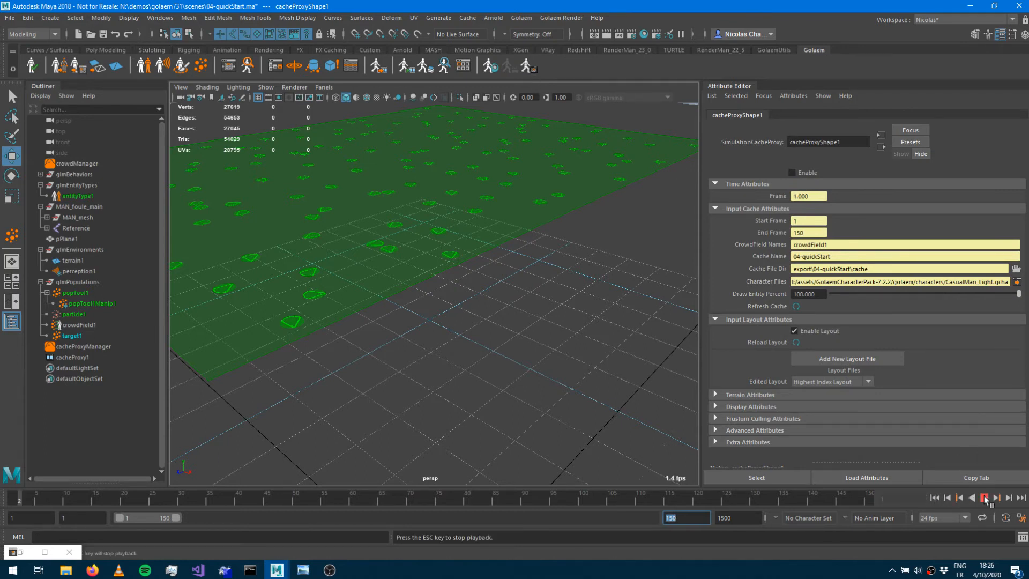
pyautogui.press('Escape')
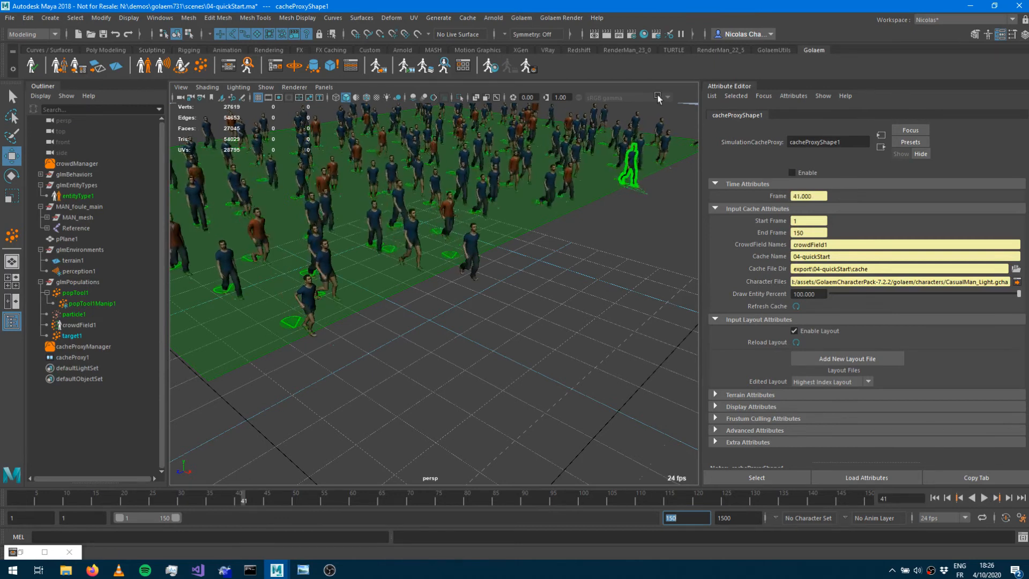
pyautogui.click(535, 74)
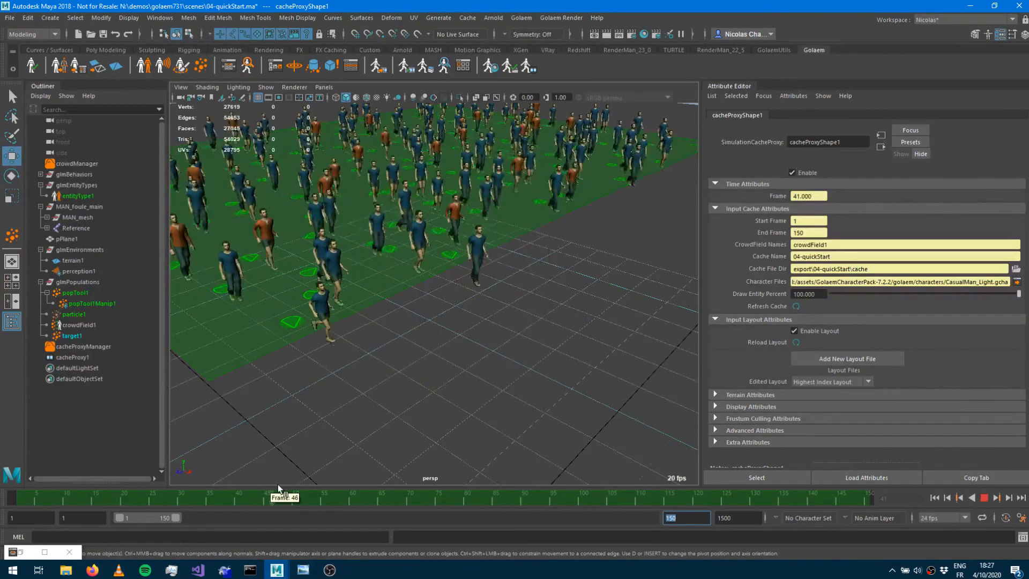
pyautogui.click(553, 496)
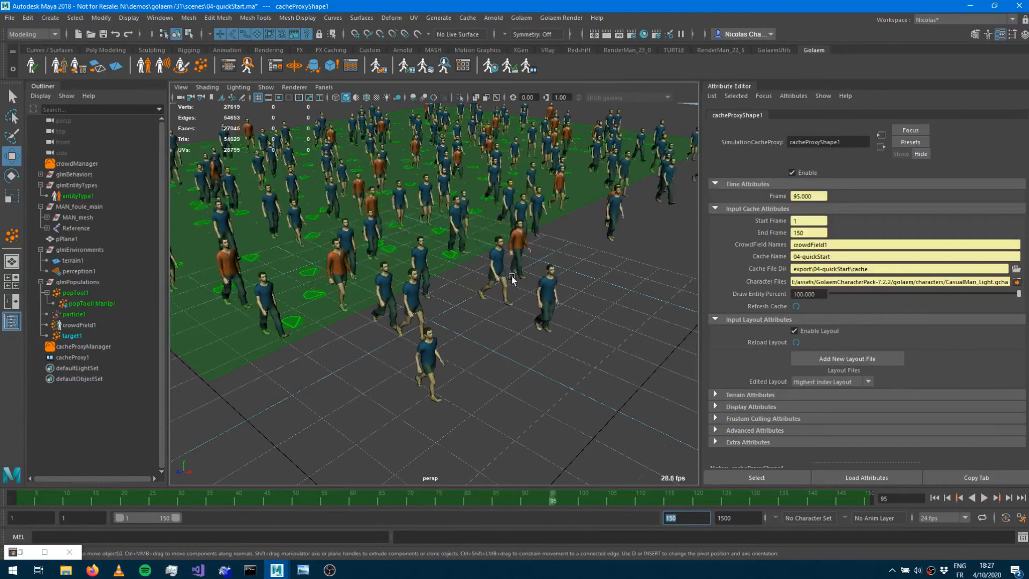
# Create an Arnold Skydome Light for the scene.
pyautogui.keyDown('alt'); pyautogui.moveTo(507, 274); pyautogui.dragTo(442, 332, button='right'); pyautogui.keyUp('alt')
pyautogui.keyDown('alt'); pyautogui.moveTo(442, 331); pyautogui.dragTo(519, 340); pyautogui.keyUp('alt')
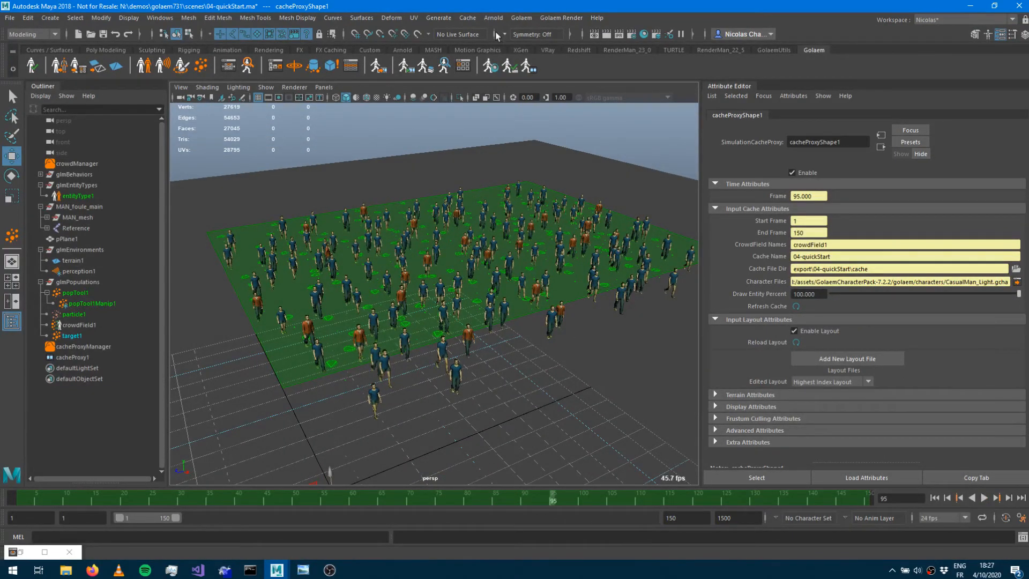
pyautogui.click(490, 19)
pyautogui.moveTo(541, 72)
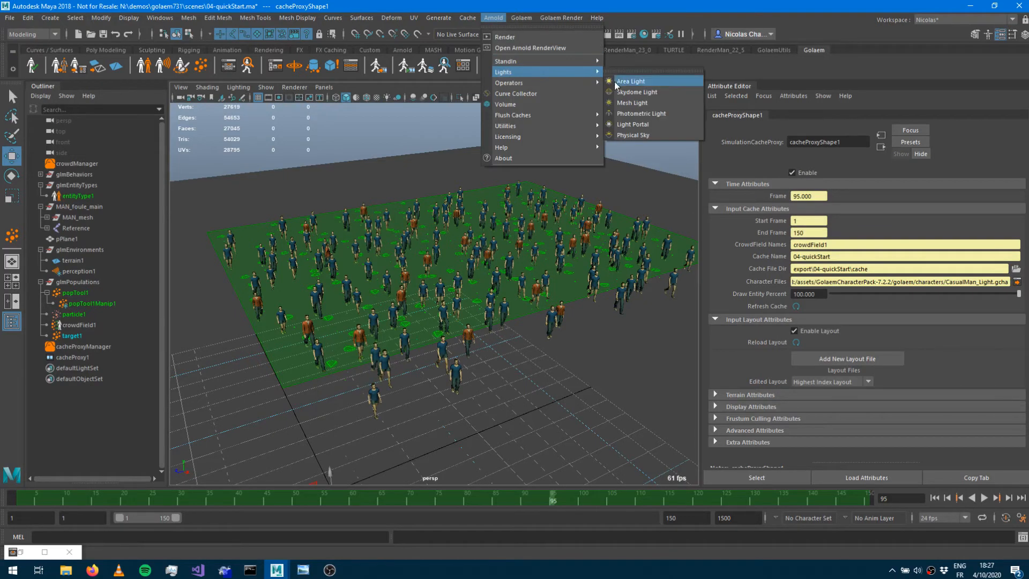
pyautogui.click(637, 92)
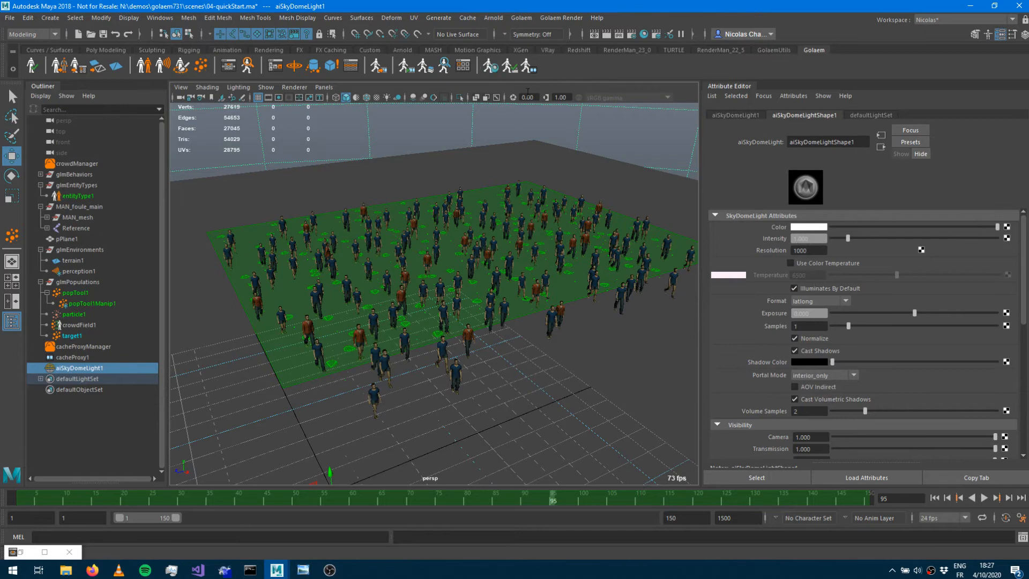
# Run the Golaem render settings check and render the current frame with Arnold.
pyautogui.click(513, 70)
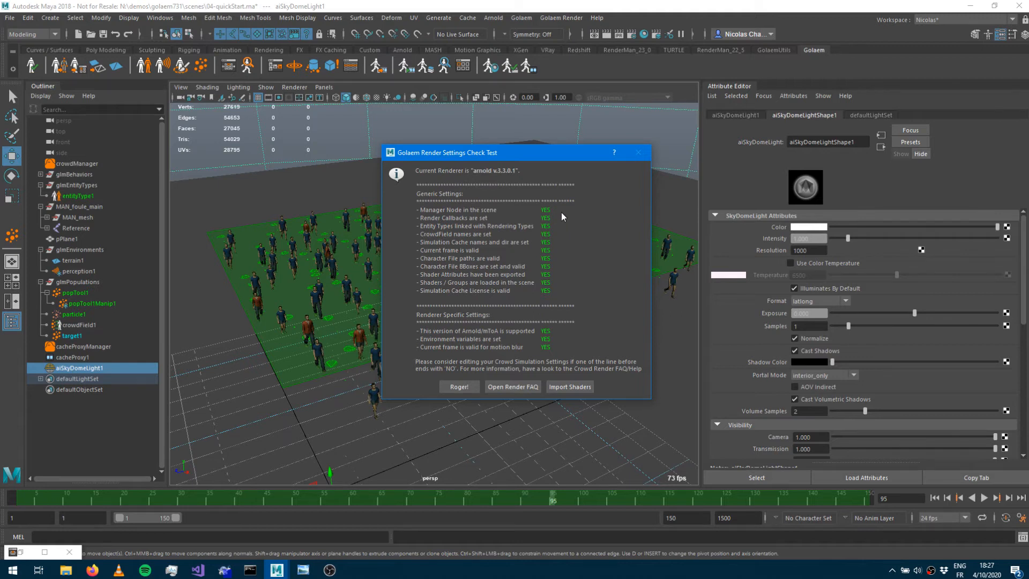
pyautogui.click(459, 387)
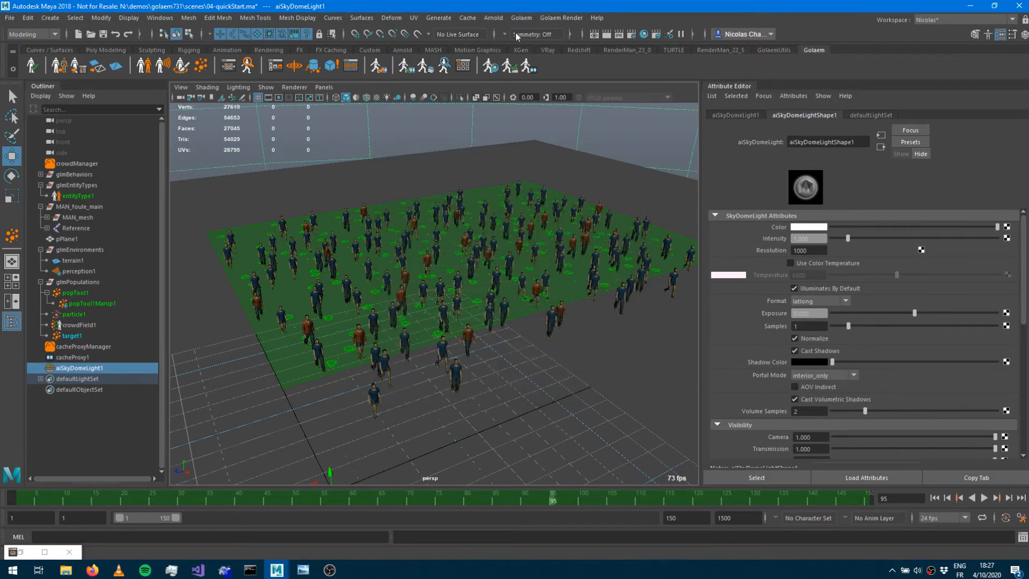
pyautogui.click(605, 34)
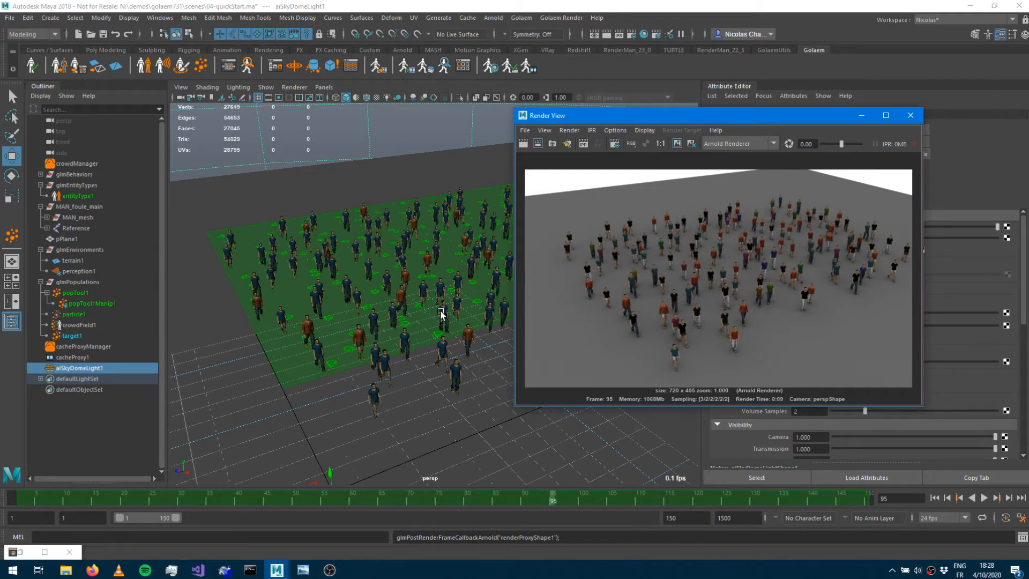
# Open entityType1's character file in the Character Maker and show its geometry rendering types.
pyautogui.keyDown('alt'); pyautogui.moveTo(360, 322); pyautogui.dragTo(455, 313, button='right'); pyautogui.keyUp('alt')
pyautogui.keyDown('alt'); pyautogui.moveTo(401, 325); pyautogui.dragTo(396, 311); pyautogui.keyUp('alt')
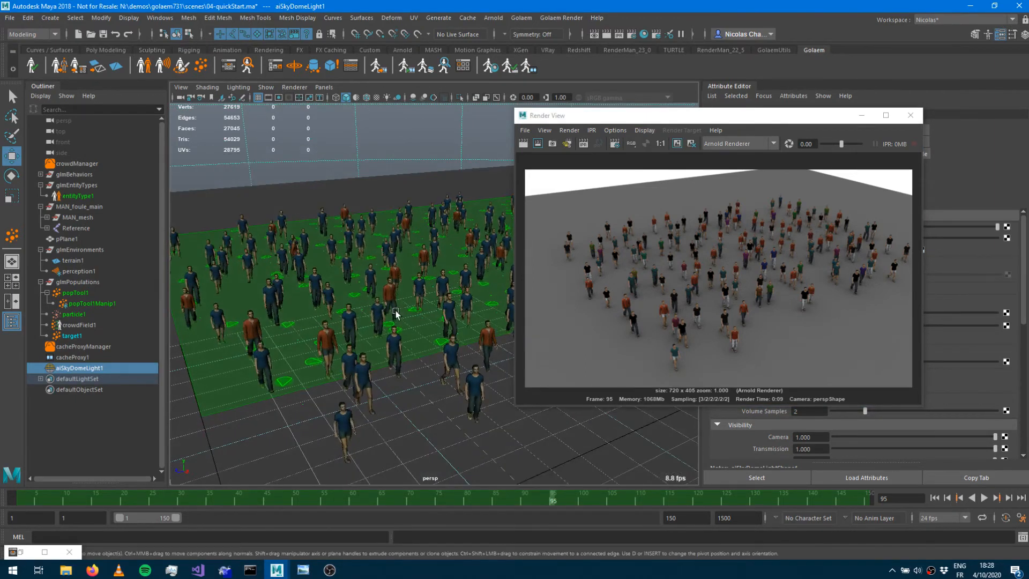
pyautogui.keyDown('alt'); pyautogui.moveTo(396, 311); pyautogui.dragTo(426, 305, button='right'); pyautogui.keyUp('alt')
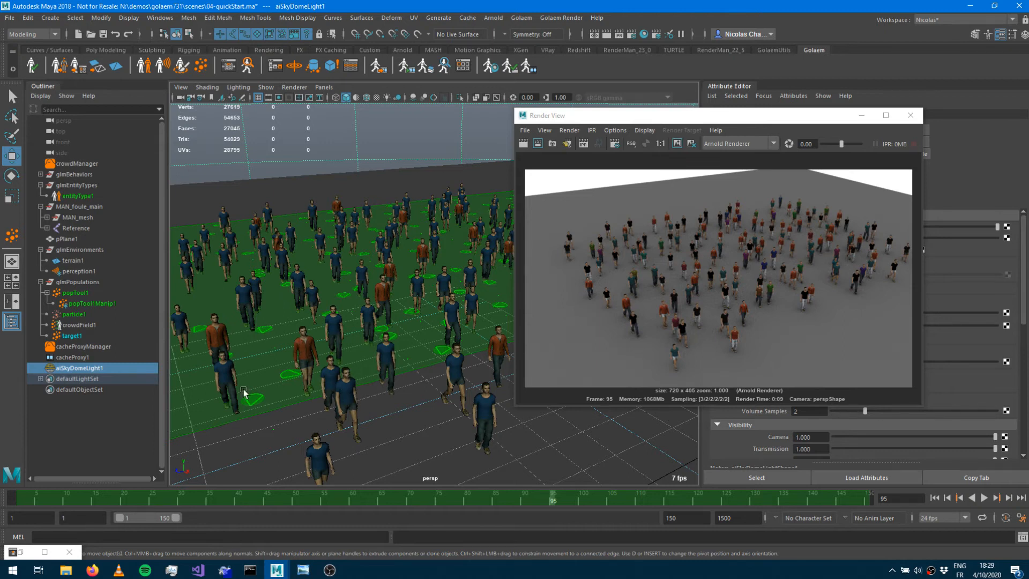
pyautogui.click(79, 197)
pyautogui.moveTo(859, 116); pyautogui.dragTo(806, 256)
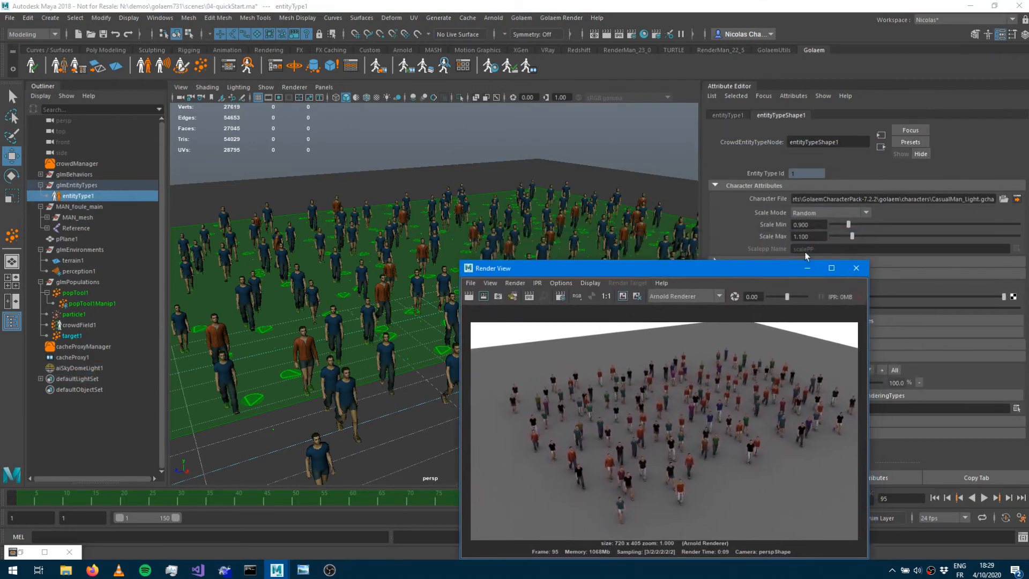
pyautogui.click(1017, 200)
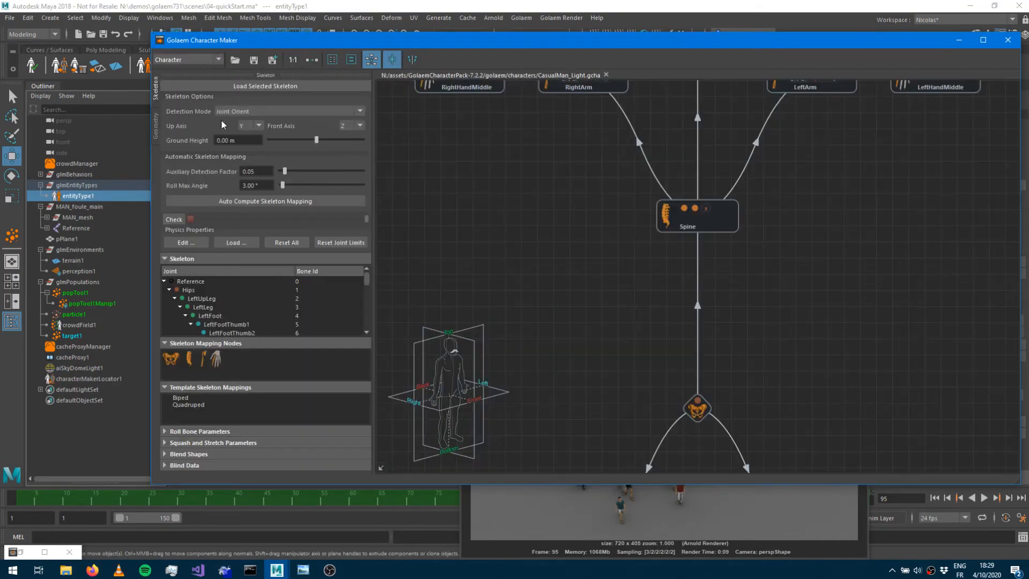
pyautogui.click(156, 129)
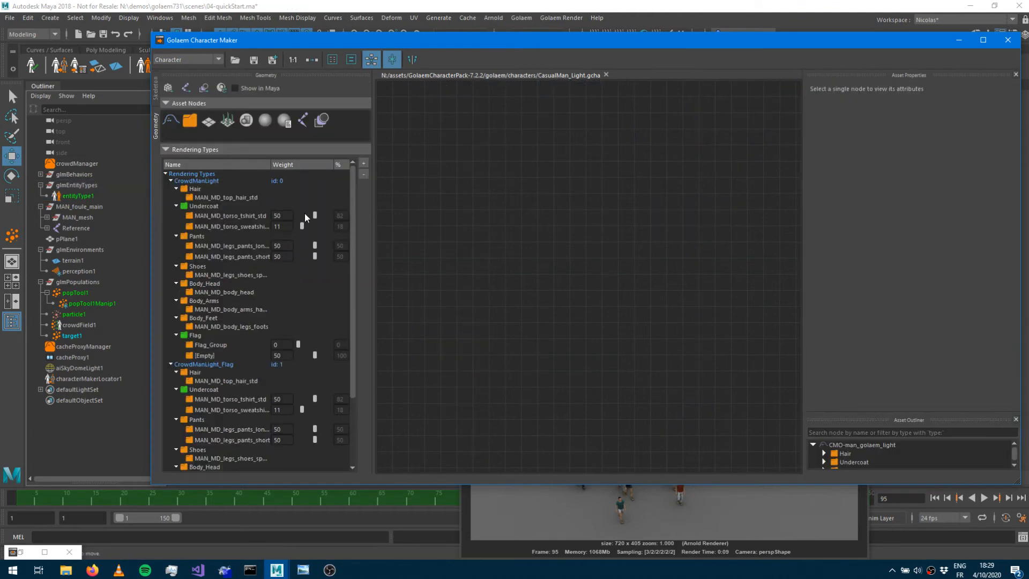
# Set the MAN_MD_torso_sweatshirt weight to 0 in CrowdManLight, save the character file, and minimize the Character Maker.
pyautogui.click(235, 227)
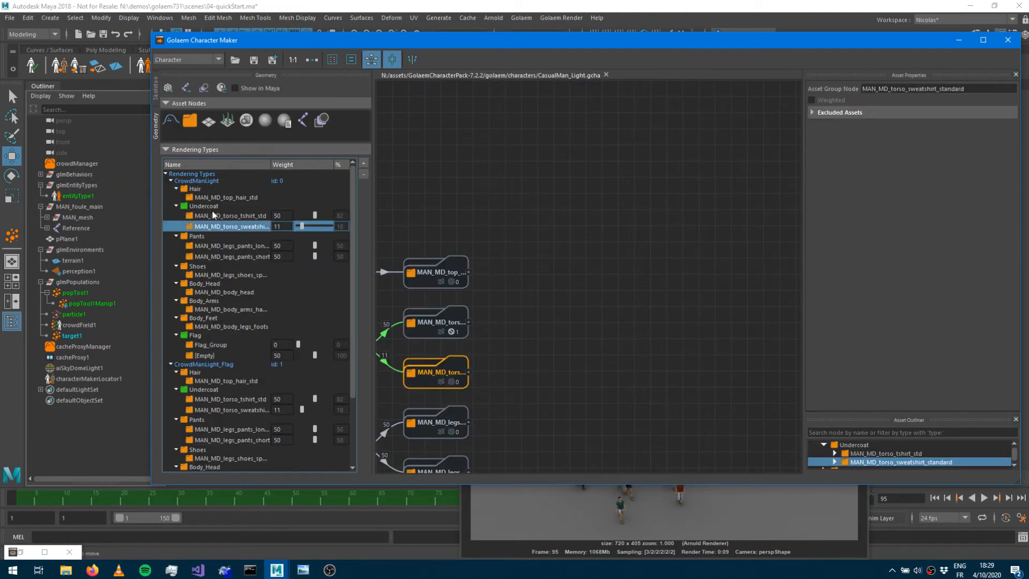
pyautogui.click(216, 216)
pyautogui.click(221, 227)
pyautogui.click(255, 61)
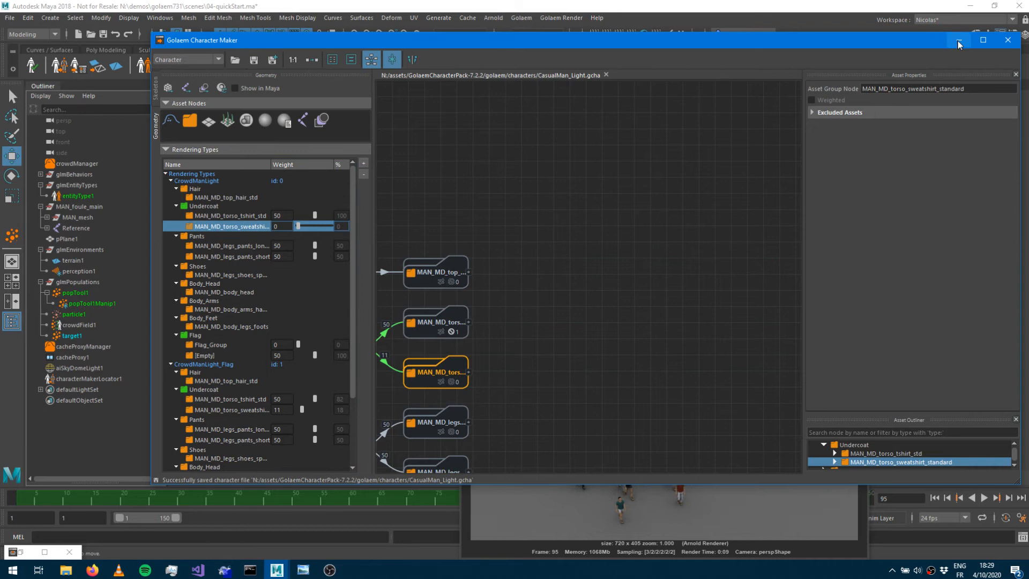
pyautogui.click(958, 40)
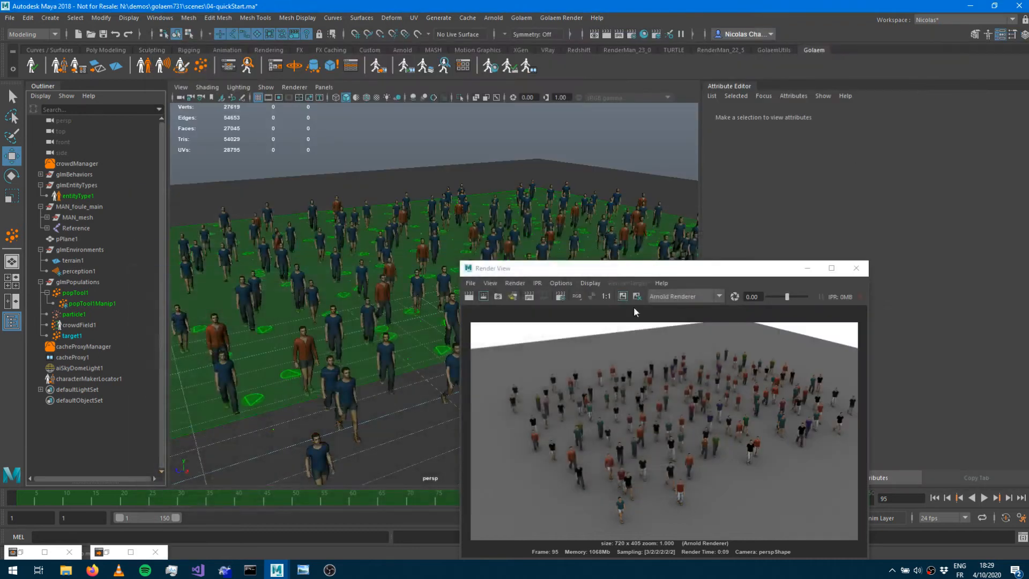
# Render the current frame again in the Render View, then close the Render View.
pyautogui.click(465, 298)
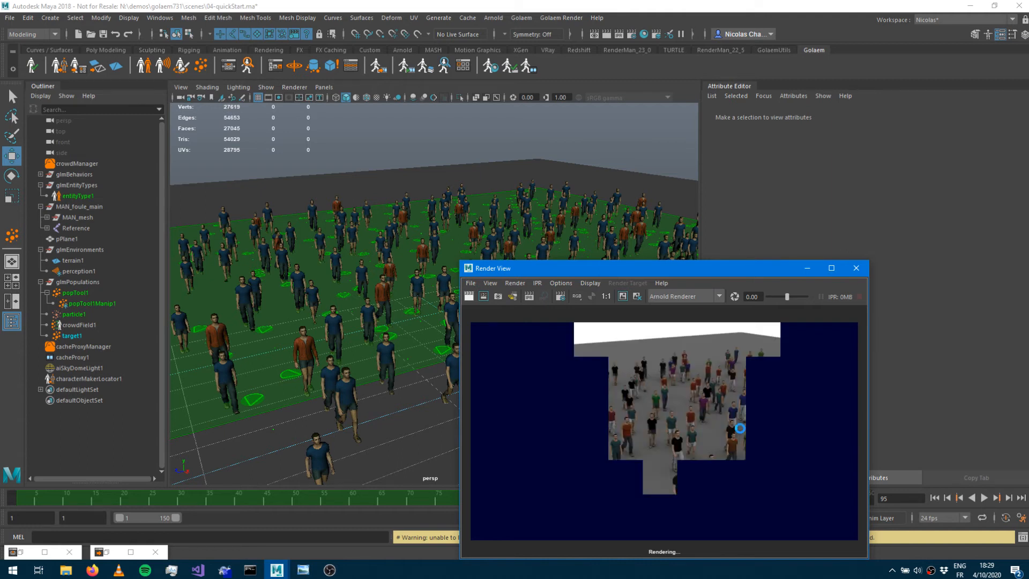
pyautogui.click(861, 274)
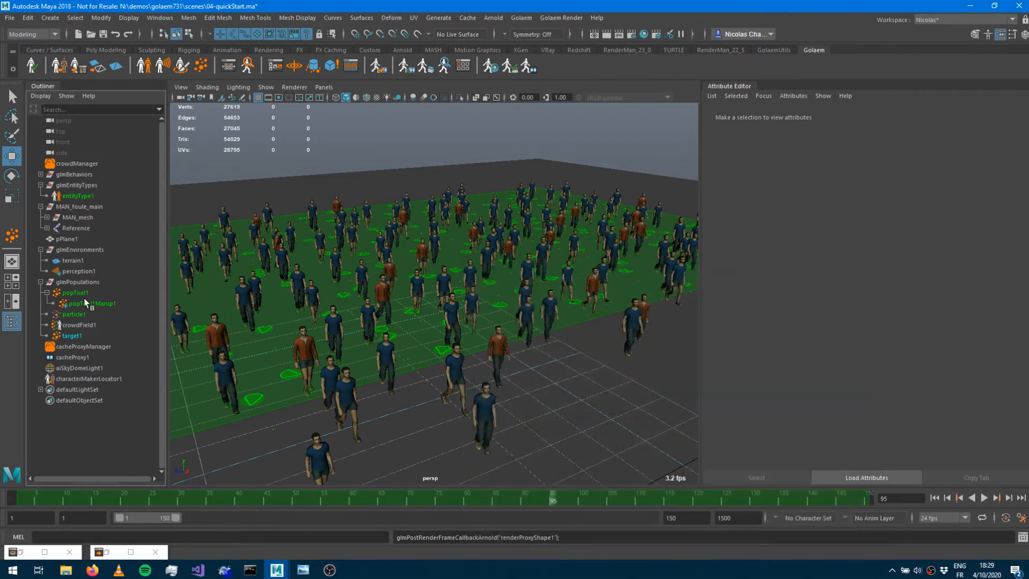
# Select cacheProxy1 and open its cacheProxyShape1 cache attributes.
pyautogui.click(72, 357)
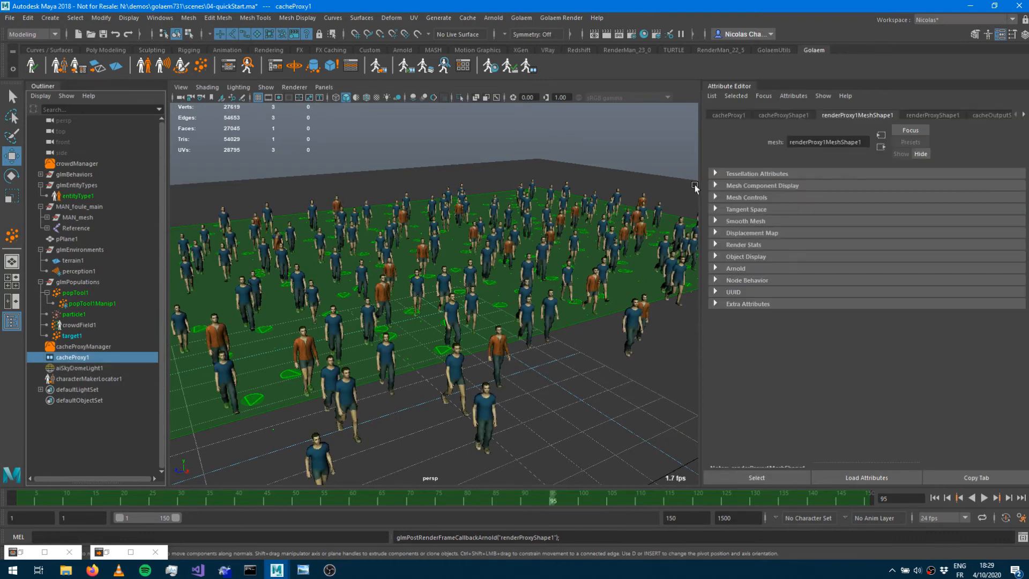
pyautogui.click(784, 115)
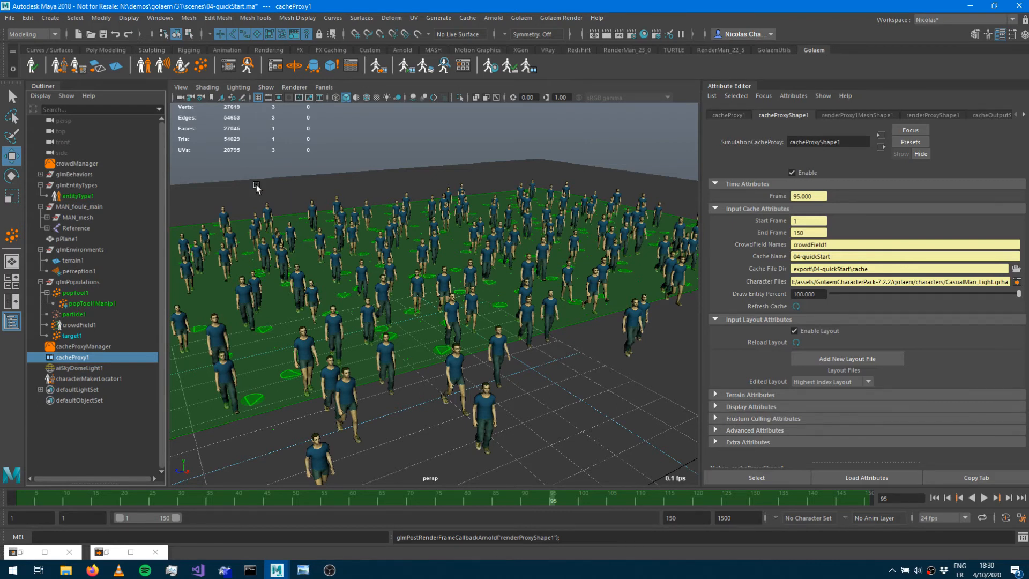
# Switch to Windows Photo Viewer to review the Golaem simulation workflow diagram, then minimize it.
pyautogui.click(306, 570)
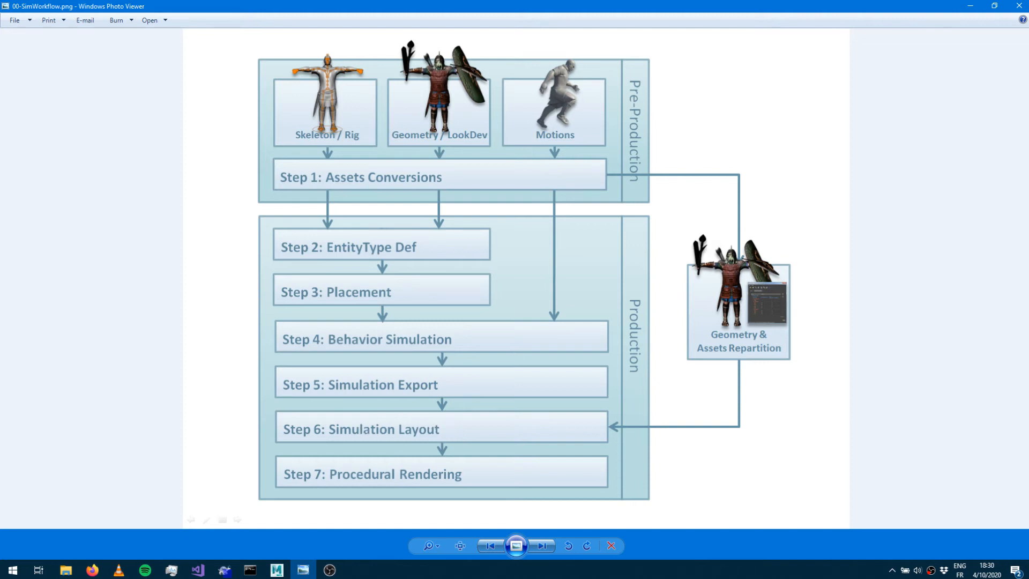
pyautogui.click(970, 6)
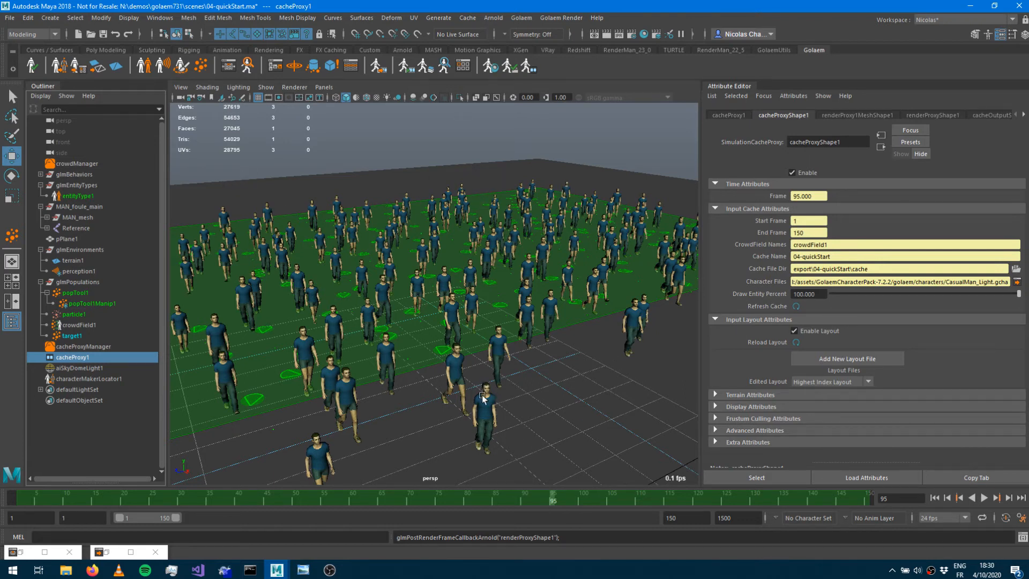
# Hide the popTool1 and particle1 nodes in the scene.
pyautogui.keyDown('alt'); pyautogui.moveTo(614, 244); pyautogui.dragTo(628, 295); pyautogui.keyUp('alt')
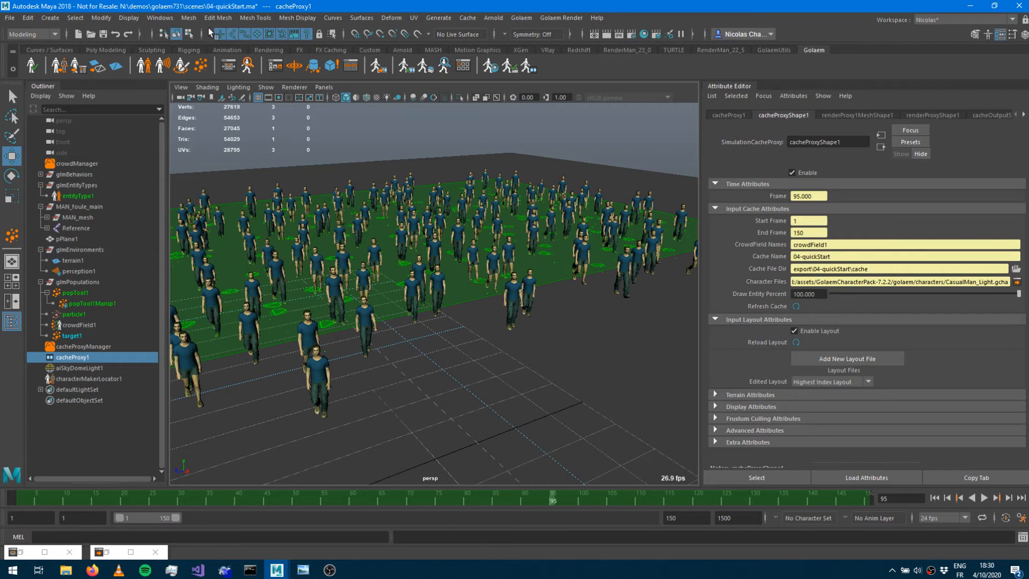
pyautogui.click(229, 65)
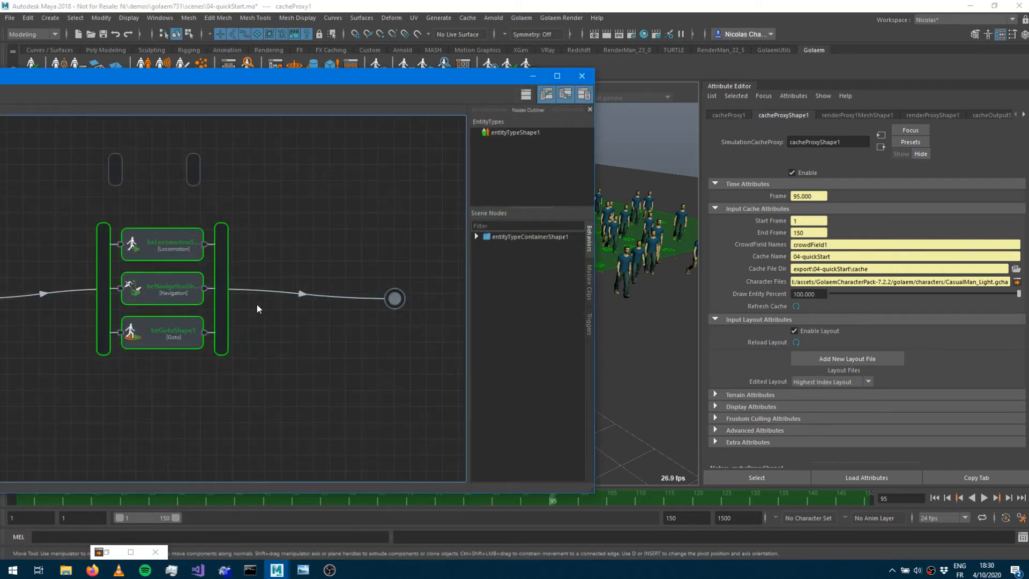
pyautogui.click(534, 75)
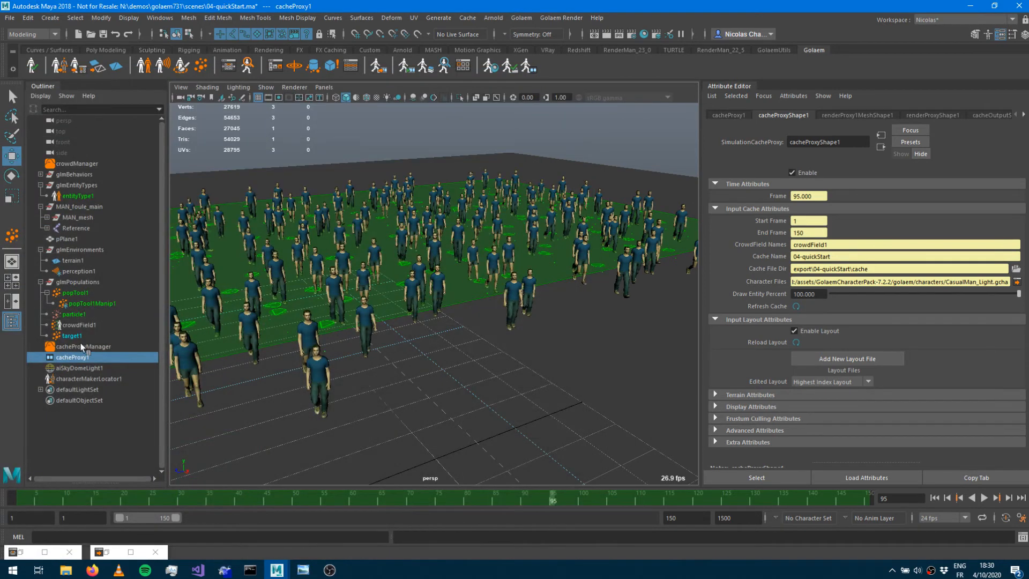
pyautogui.click(77, 293)
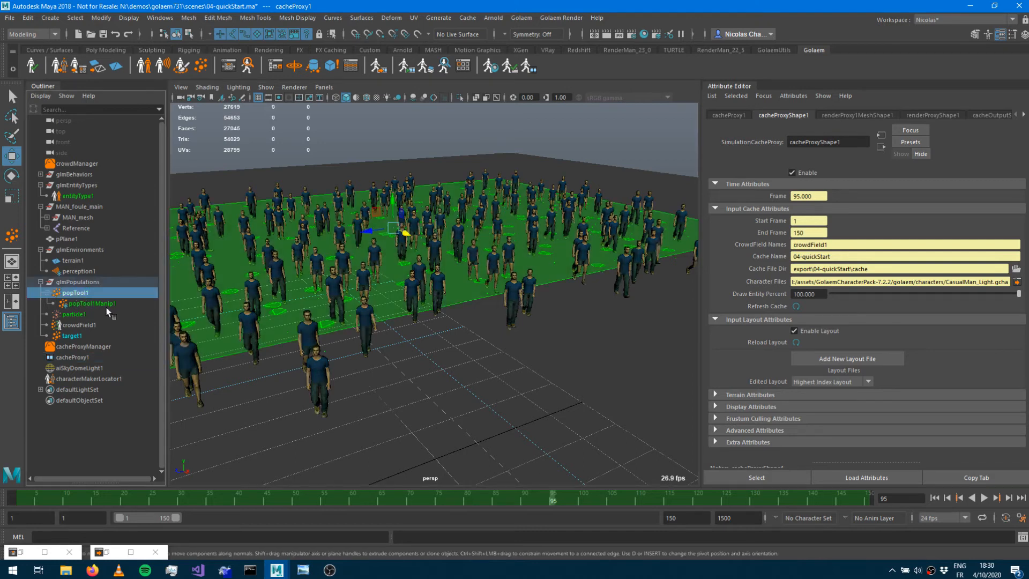
pyautogui.hotkey('ctrl', 'h')
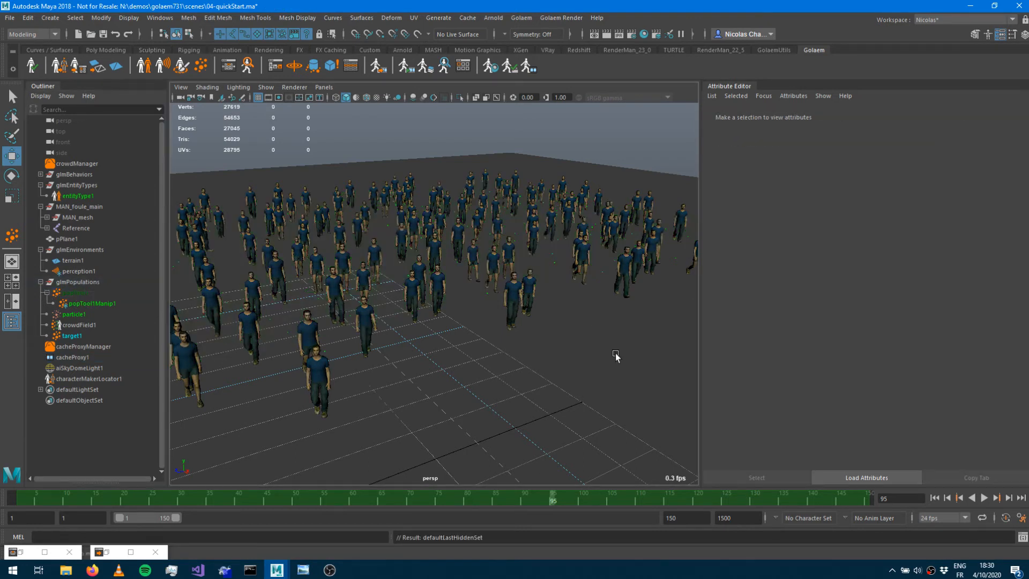
pyautogui.click(69, 315)
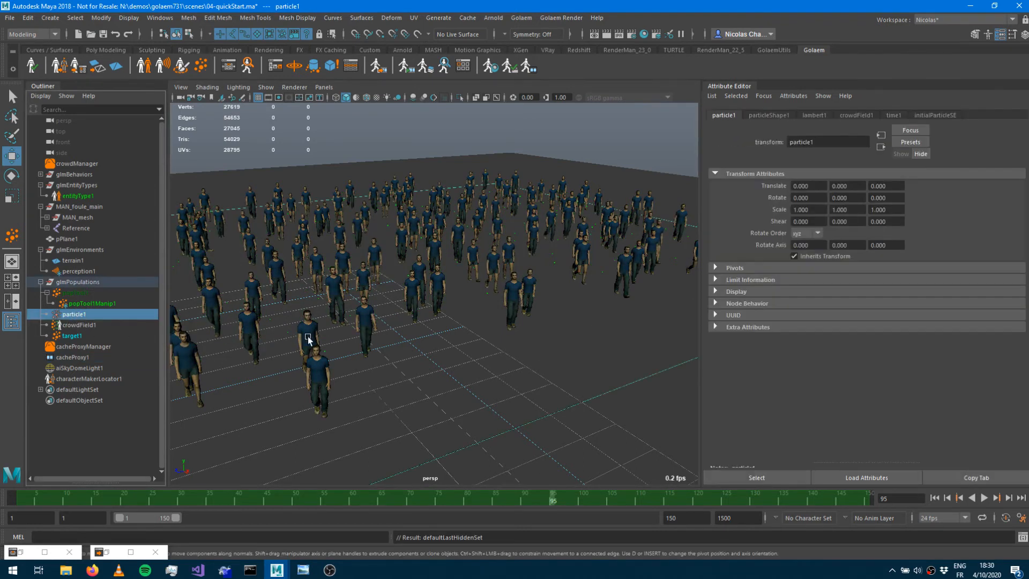
pyautogui.hotkey('ctrl', 'h')
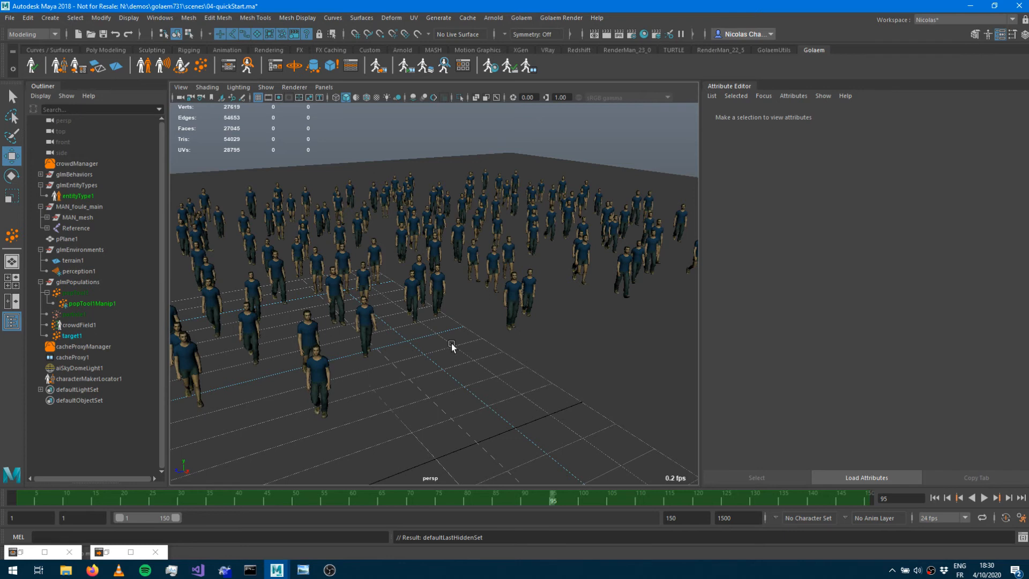
# Switch to component selection mode on the crowd and hide the pPlane1 ground plane.
pyautogui.keyDown('alt'); pyautogui.moveTo(506, 334); pyautogui.dragTo(400, 329, button='right'); pyautogui.keyUp('alt')
pyautogui.keyDown('alt'); pyautogui.moveTo(399, 329); pyautogui.dragTo(464, 351); pyautogui.keyUp('alt')
pyautogui.press('F8')
pyautogui.moveTo(210, 204); pyautogui.dragTo(614, 261)
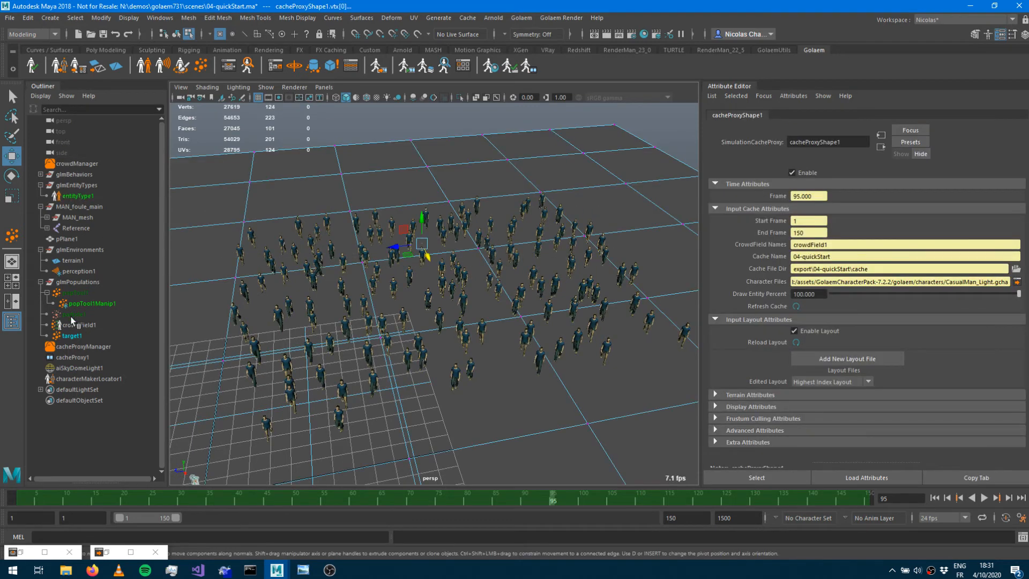
pyautogui.click(70, 239)
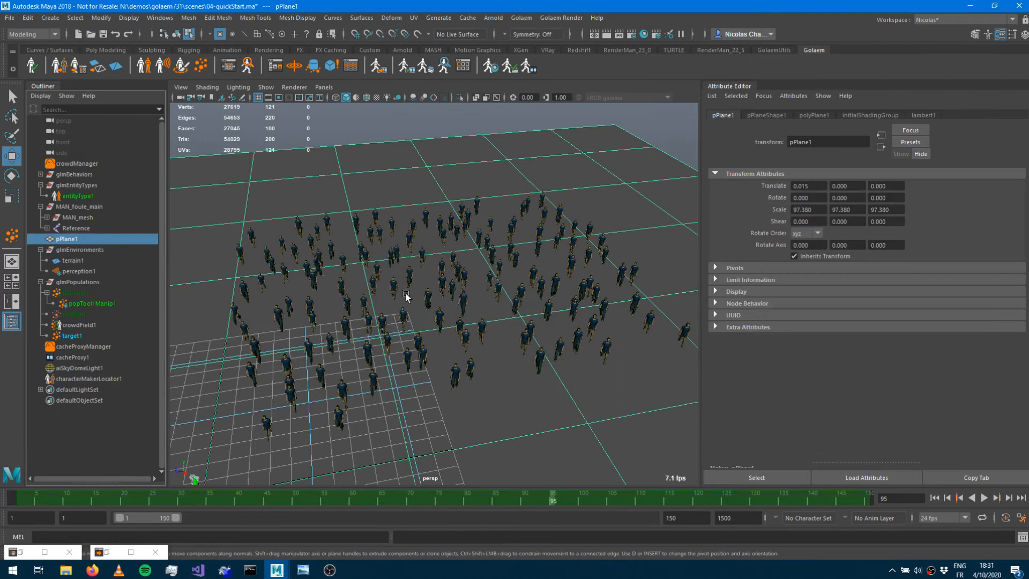
pyautogui.hotkey('ctrl', 'h')
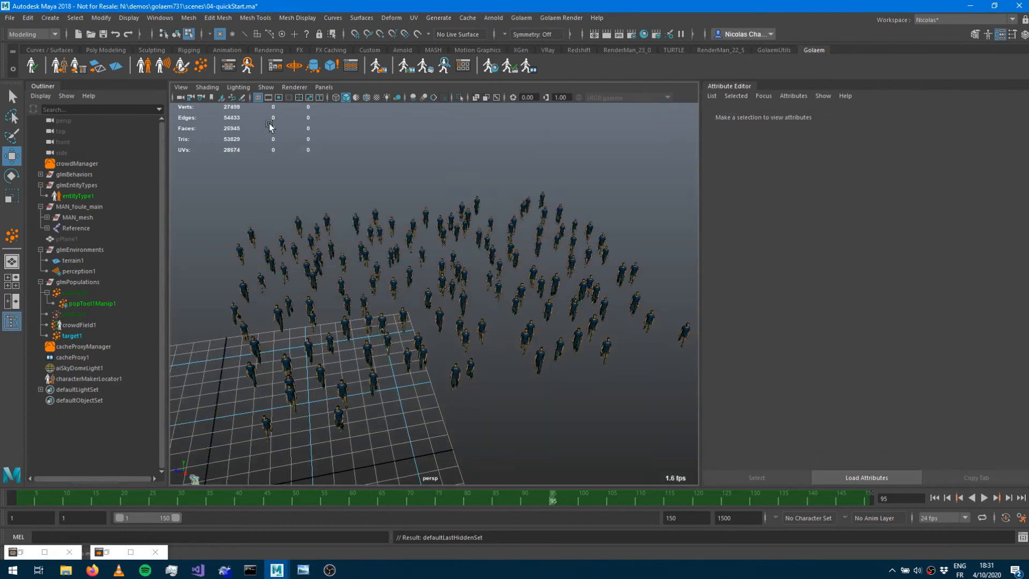
# Select the rear group of crowd entities and add an Entity Selector node for them in the Golaem Layout Editor.
pyautogui.keyDown('alt'); pyautogui.moveTo(443, 296); pyautogui.dragTo(431, 300); pyautogui.keyUp('alt')
pyautogui.moveTo(229, 198); pyautogui.dragTo(621, 268)
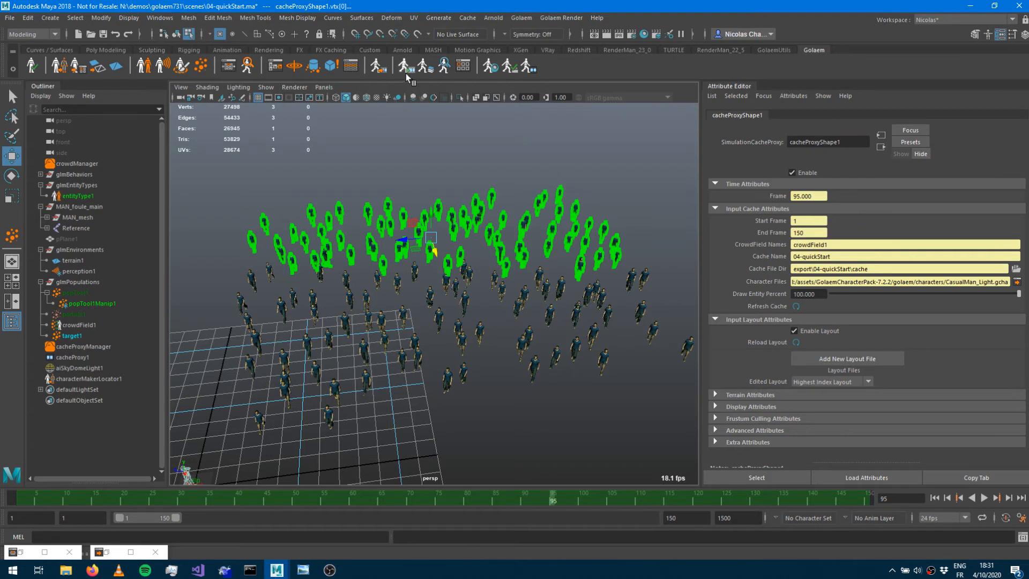
pyautogui.click(427, 67)
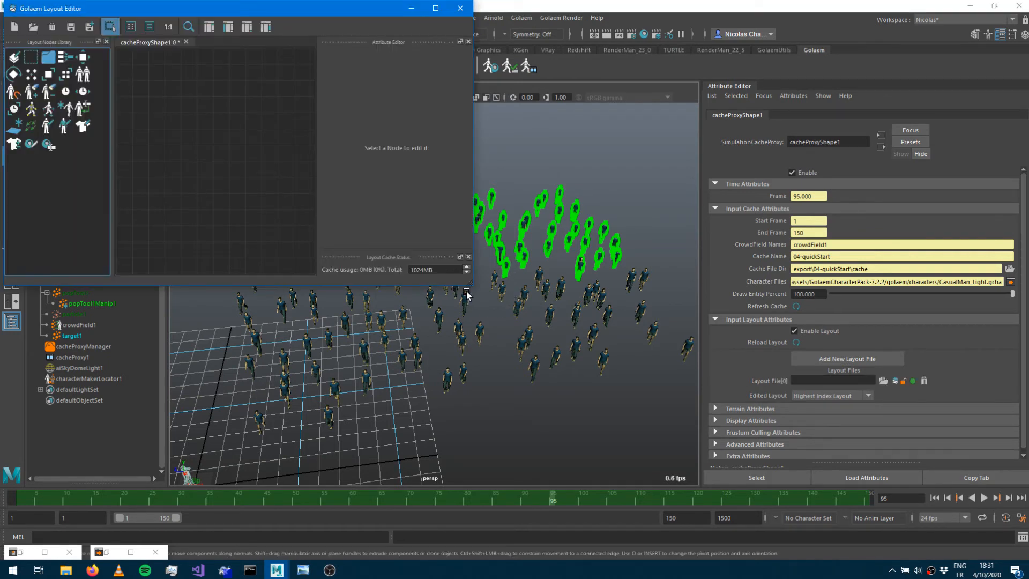
pyautogui.moveTo(471, 286); pyautogui.dragTo(580, 379)
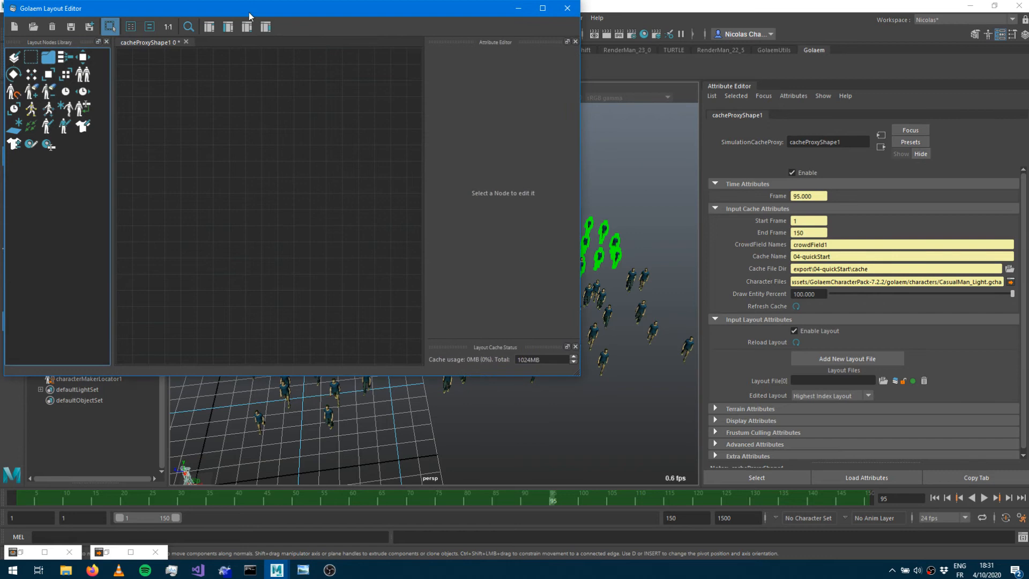
pyautogui.moveTo(252, 8); pyautogui.dragTo(451, 184)
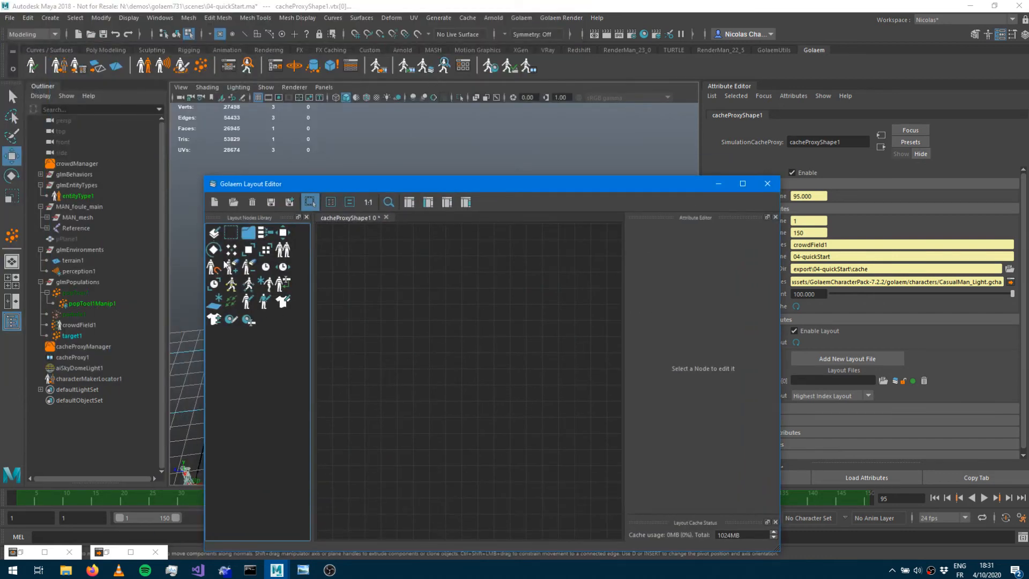
pyautogui.moveTo(232, 239); pyautogui.dragTo(427, 340)
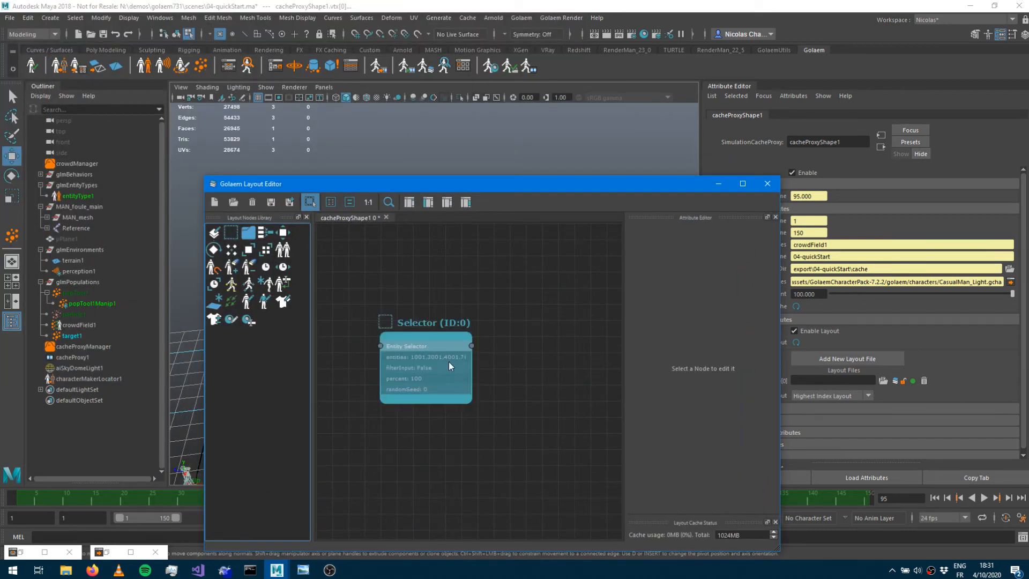
# Add a Duplicate node connected after the Selector node.
pyautogui.moveTo(453, 183); pyautogui.dragTo(810, 220)
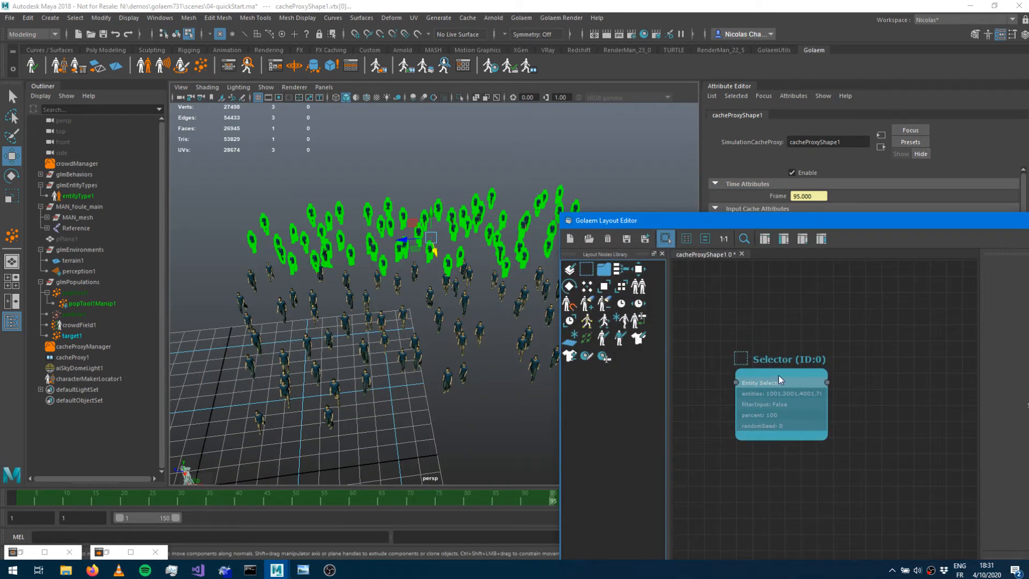
pyautogui.moveTo(778, 375); pyautogui.dragTo(738, 365)
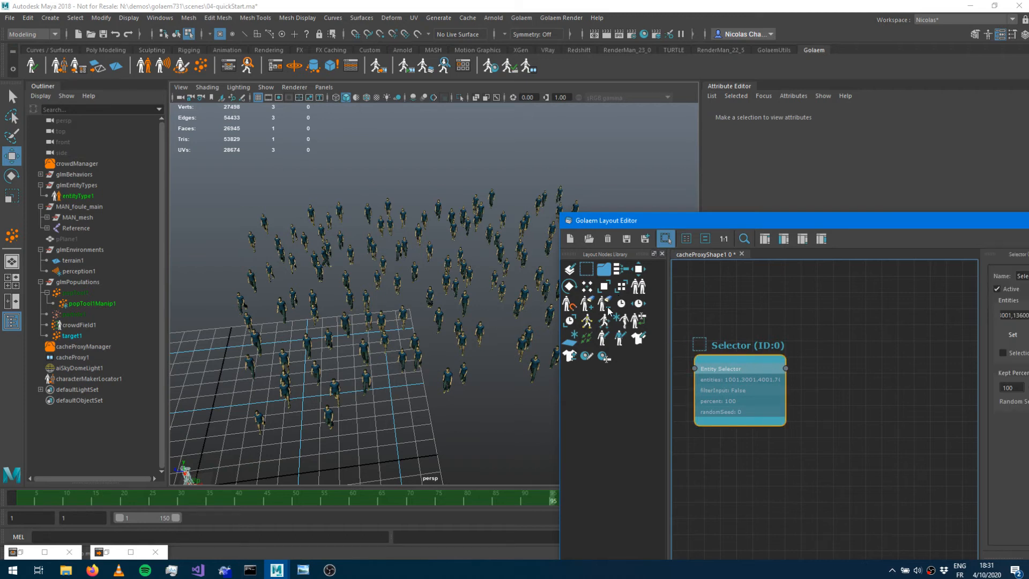
pyautogui.moveTo(640, 289); pyautogui.dragTo(803, 358)
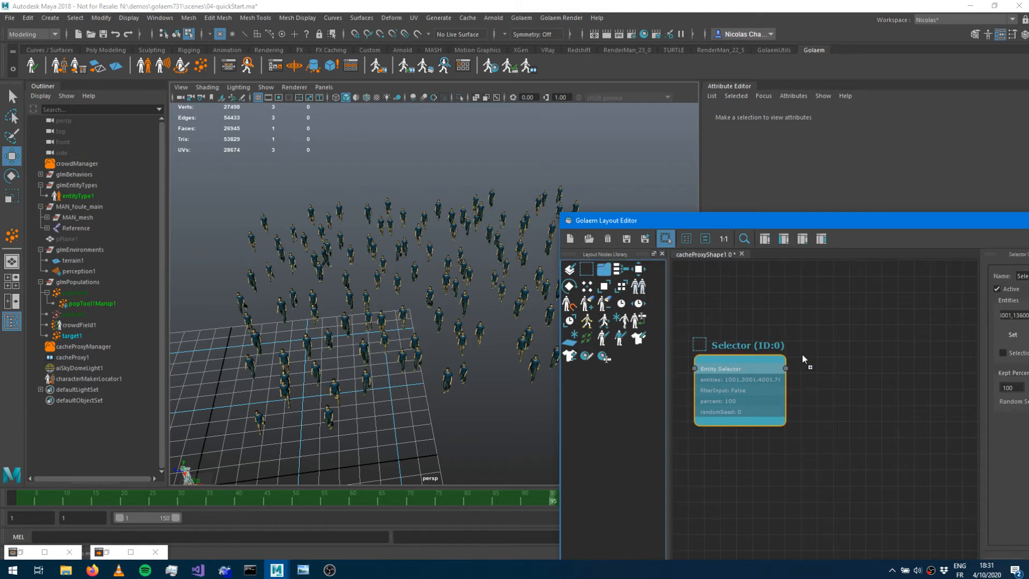
pyautogui.moveTo(865, 384)
pyautogui.mouseDown()
pyautogui.moveTo(833, 389)
pyautogui.moveTo(787, 378)
pyautogui.moveTo(873, 382)
pyautogui.mouseUp()
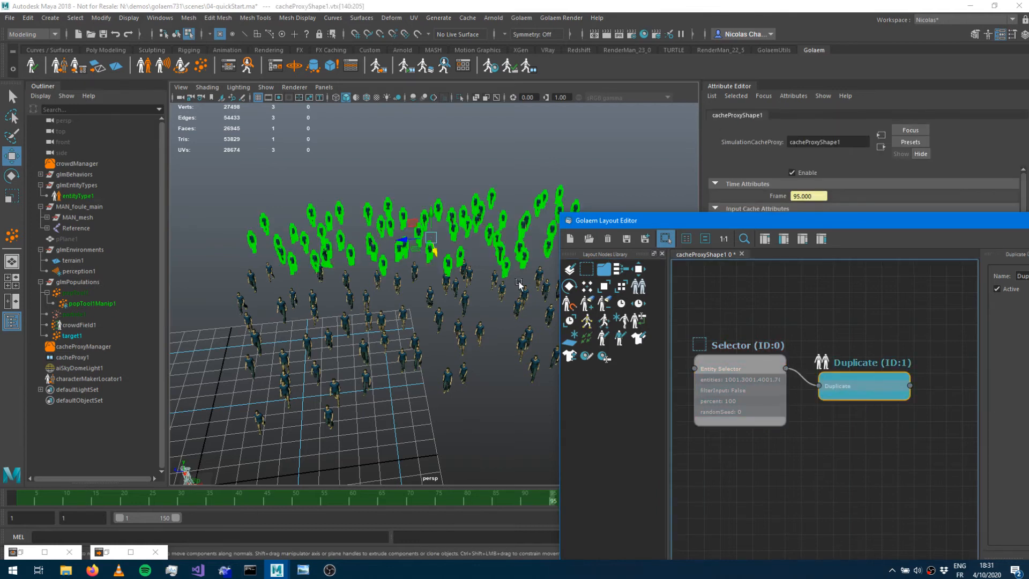
# Move the duplicated entities backward with the manipulator, adding a Translate node of about -9.46 in X.
pyautogui.moveTo(430, 238); pyautogui.dragTo(427, 196)
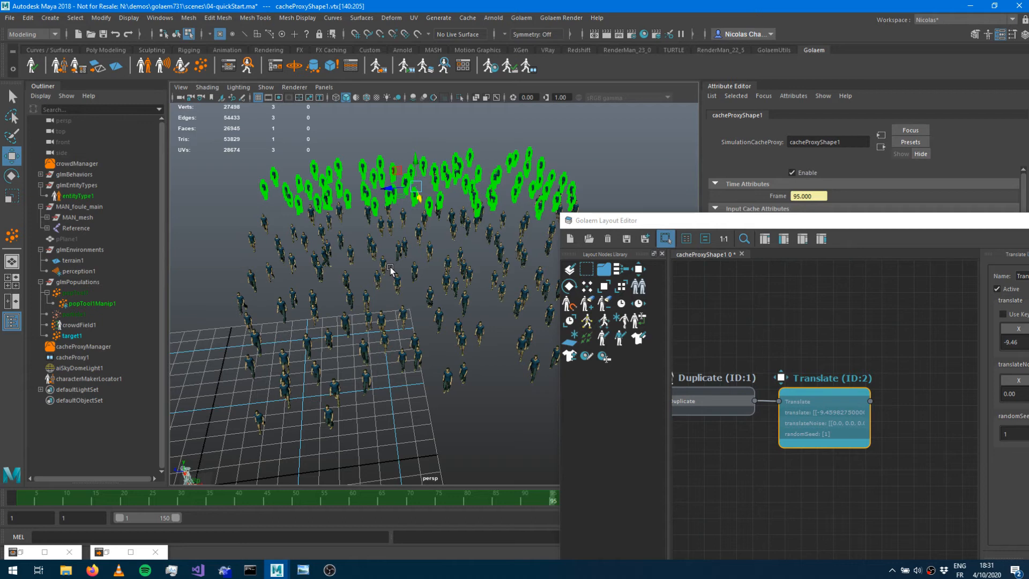
pyautogui.moveTo(763, 324); pyautogui.dragTo(896, 332, button='middle')
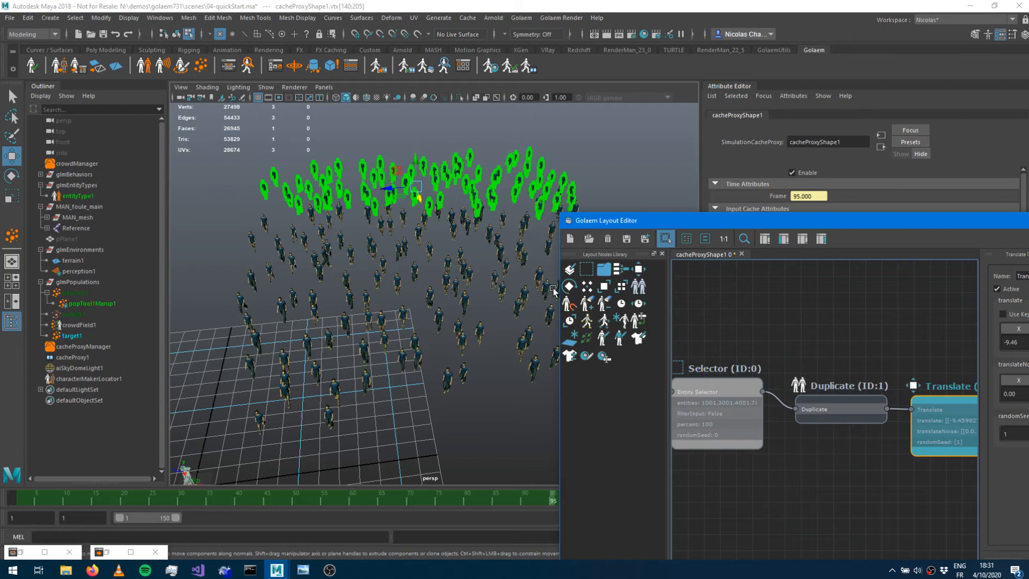
pyautogui.moveTo(554, 289); pyautogui.dragTo(498, 291)
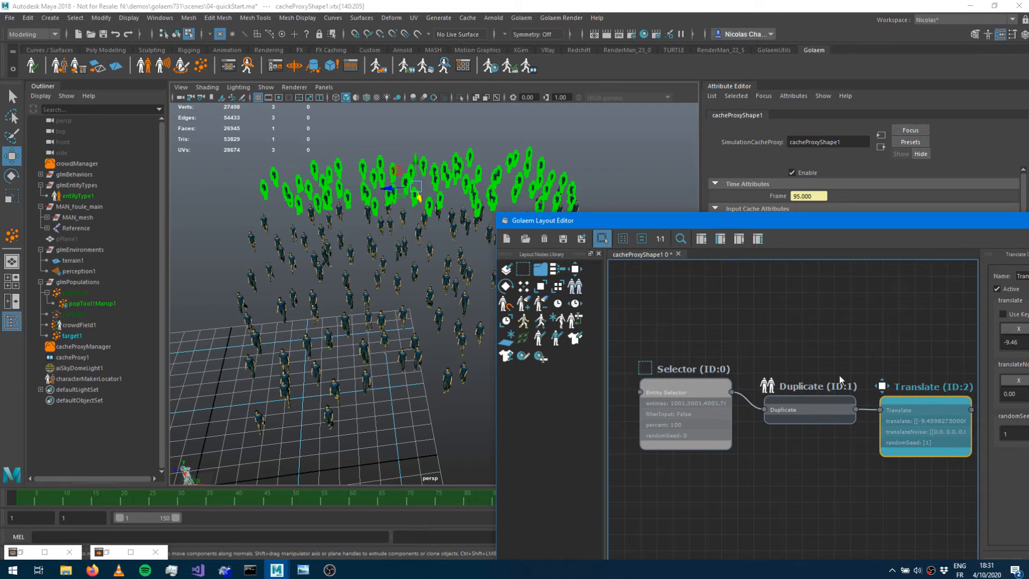
pyautogui.moveTo(814, 330); pyautogui.dragTo(650, 308, button='middle')
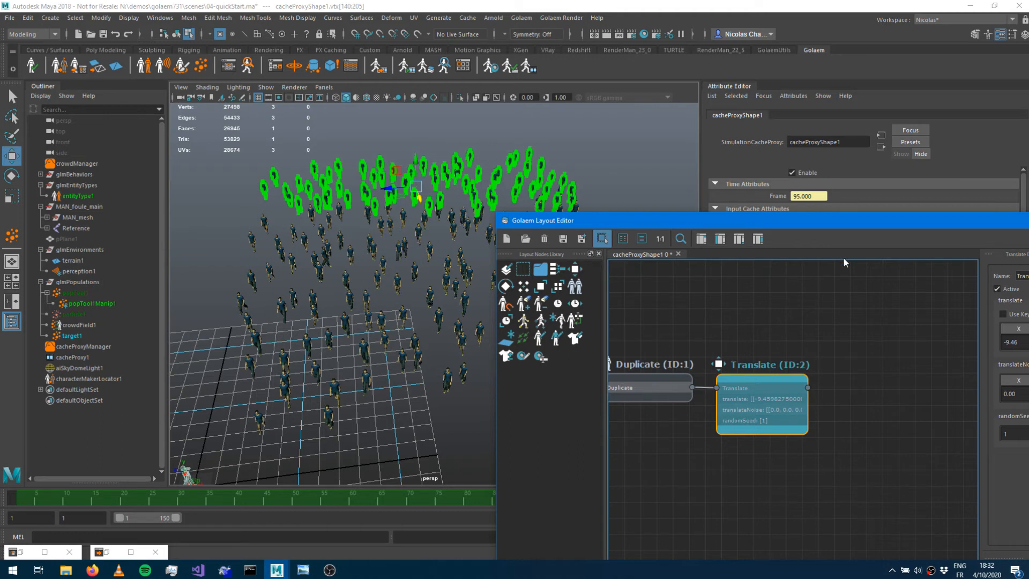
# Set the timeline to frame 85 and add a FrameOffset node connected after the Translate node.
pyautogui.keyDown('alt'); pyautogui.moveTo(352, 298); pyautogui.dragTo(374, 269); pyautogui.keyUp('alt')
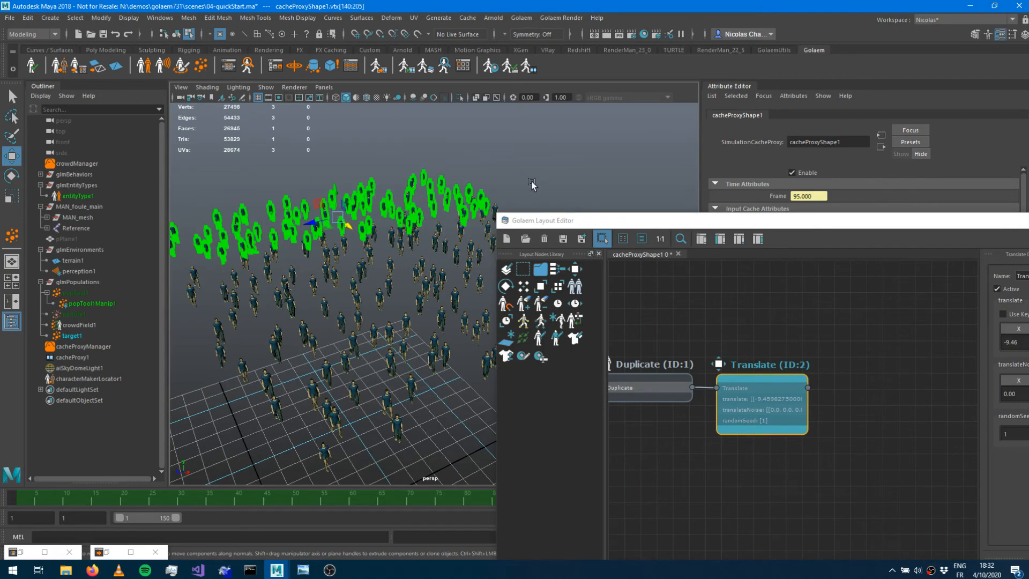
pyautogui.click(806, 490)
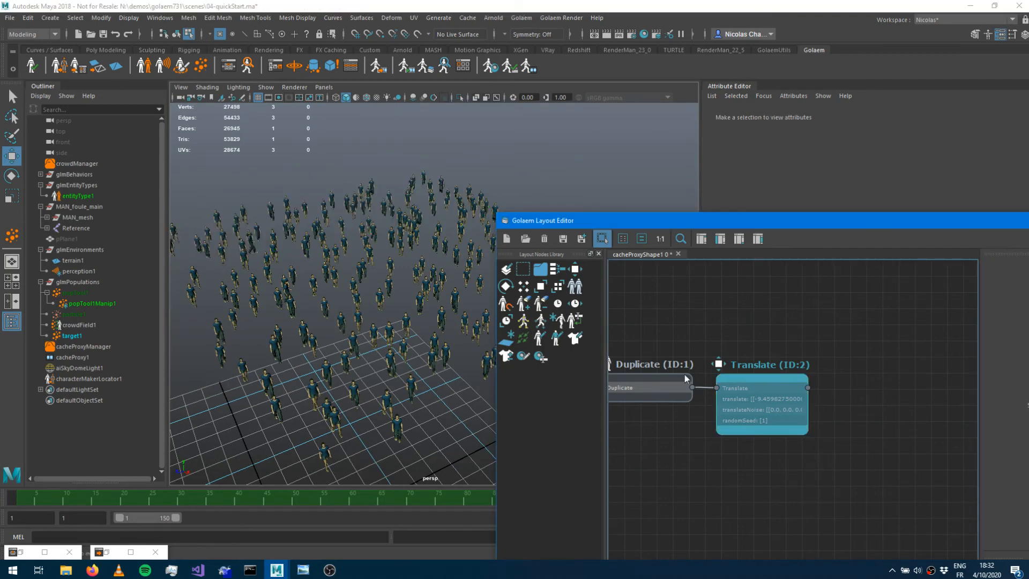
pyautogui.moveTo(397, 506); pyautogui.dragTo(493, 489)
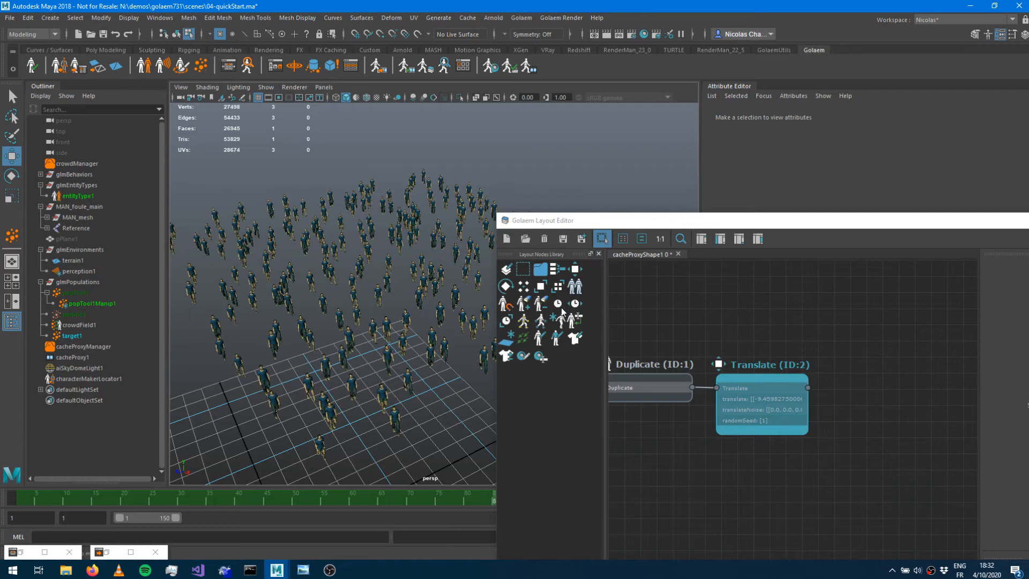
pyautogui.moveTo(572, 305); pyautogui.dragTo(610, 314)
pyautogui.moveTo(808, 387)
pyautogui.mouseDown()
pyautogui.moveTo(842, 409)
pyautogui.moveTo(821, 401)
pyautogui.mouseUp()
pyautogui.click(835, 411)
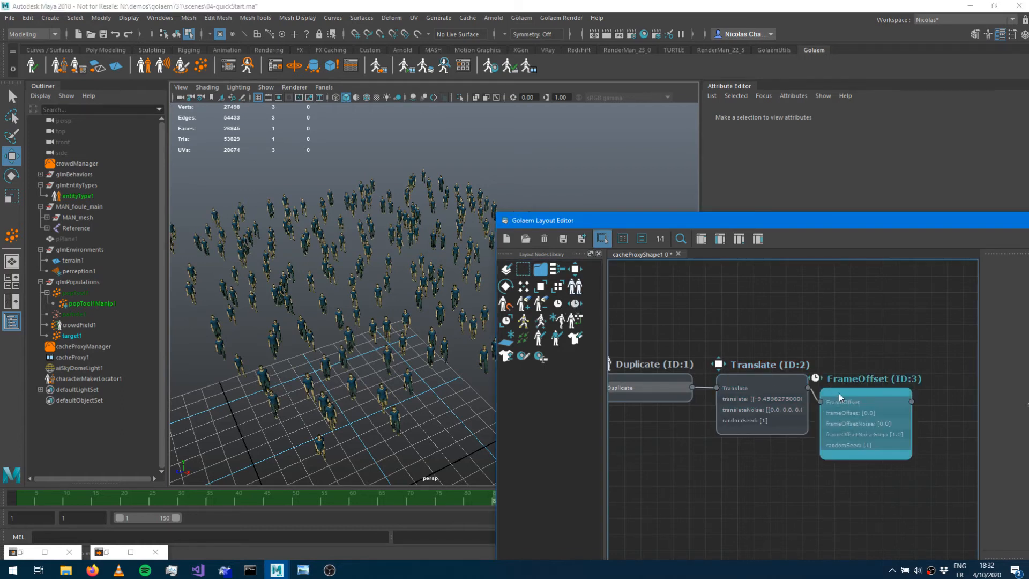
pyautogui.click(838, 393)
pyautogui.moveTo(870, 393); pyautogui.dragTo(886, 374)
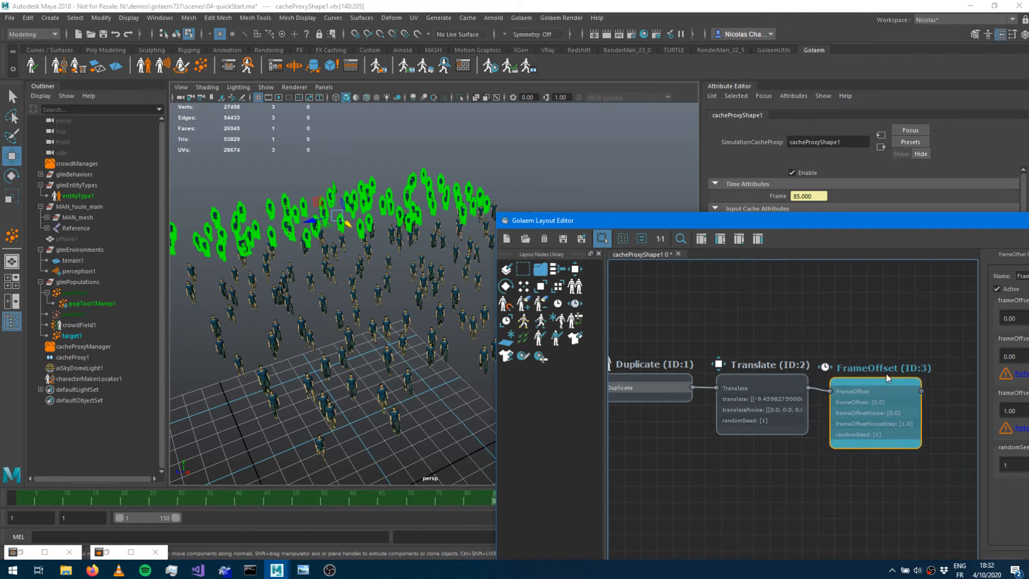
pyautogui.moveTo(834, 226); pyautogui.dragTo(631, 220)
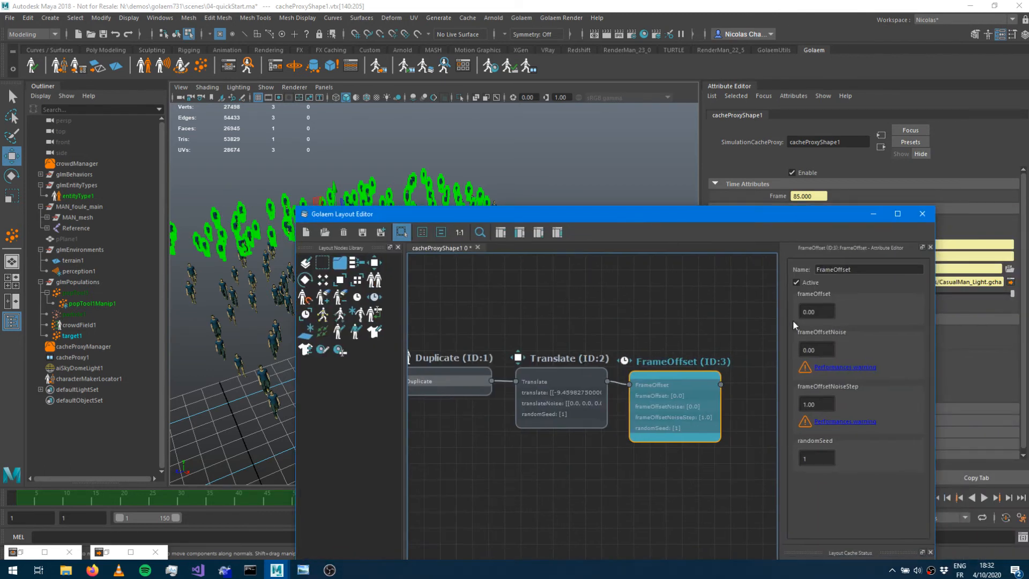
# Set the FrameOffset node's frameOffset to 5 and its frameOffsetNoise to 5.
pyautogui.click(815, 311)
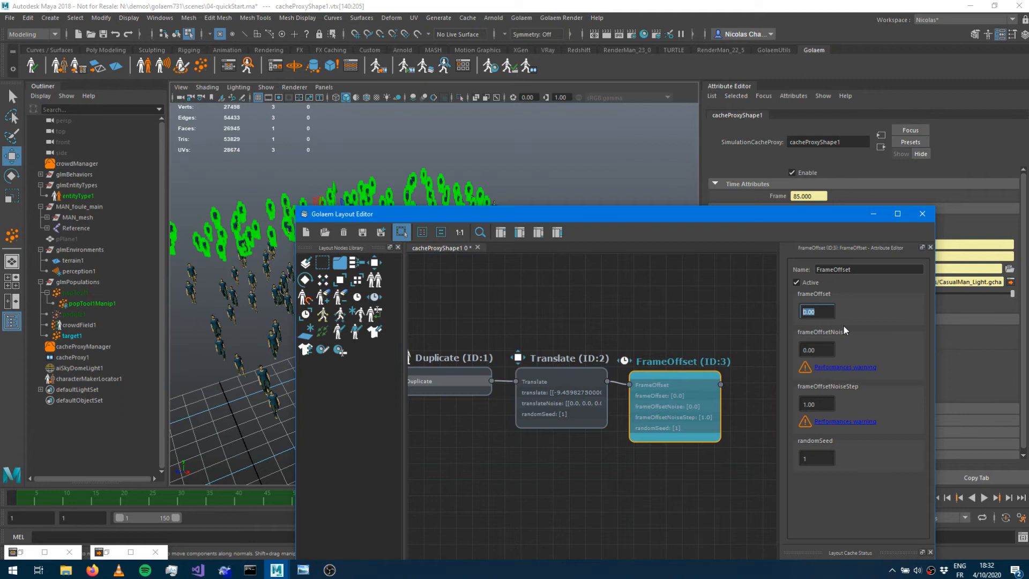
pyautogui.write('5')
pyautogui.moveTo(721, 220); pyautogui.dragTo(655, 296)
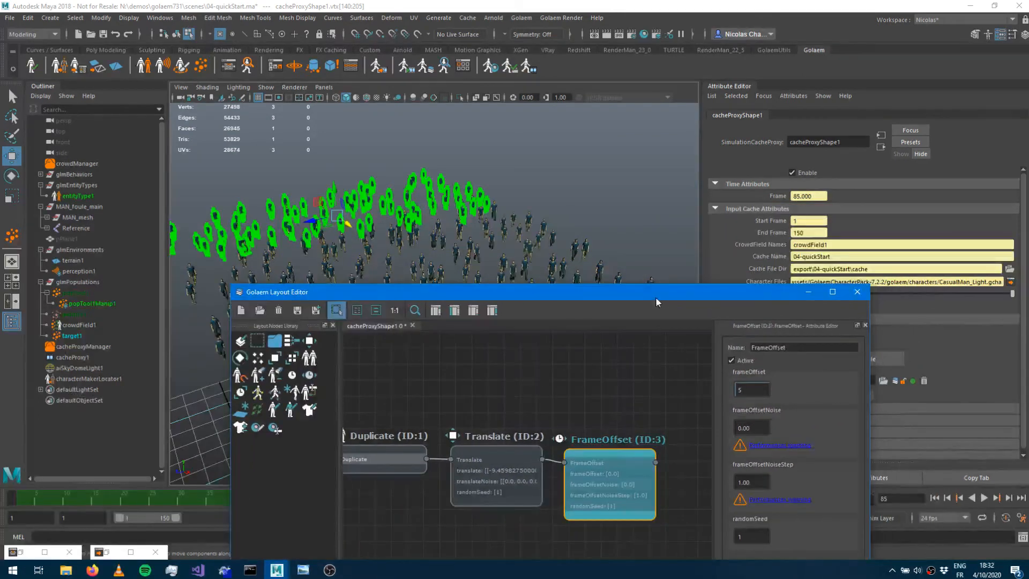
pyautogui.press('Return')
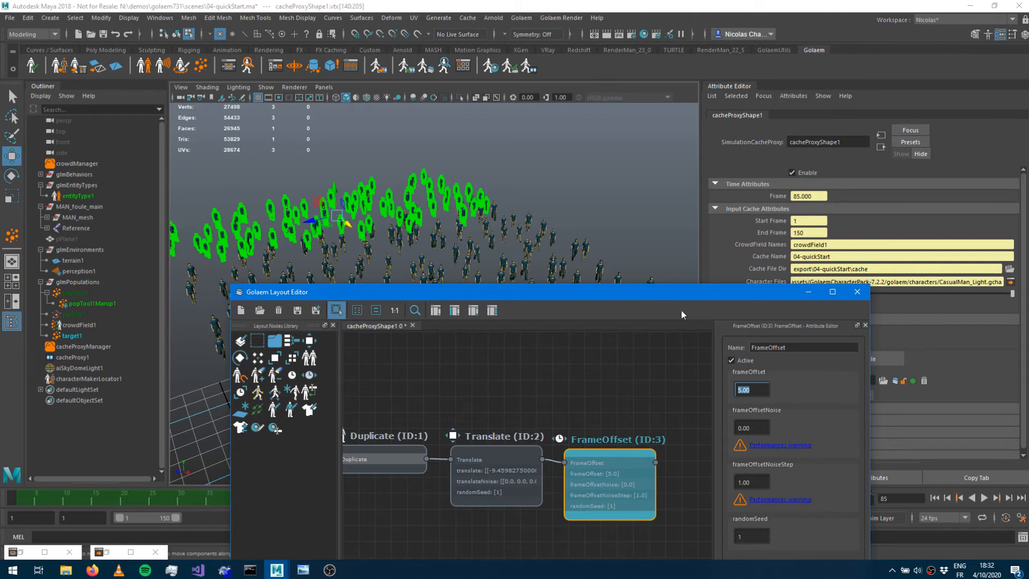
pyautogui.press('Tab')
pyautogui.write('5')
pyautogui.press('Return')
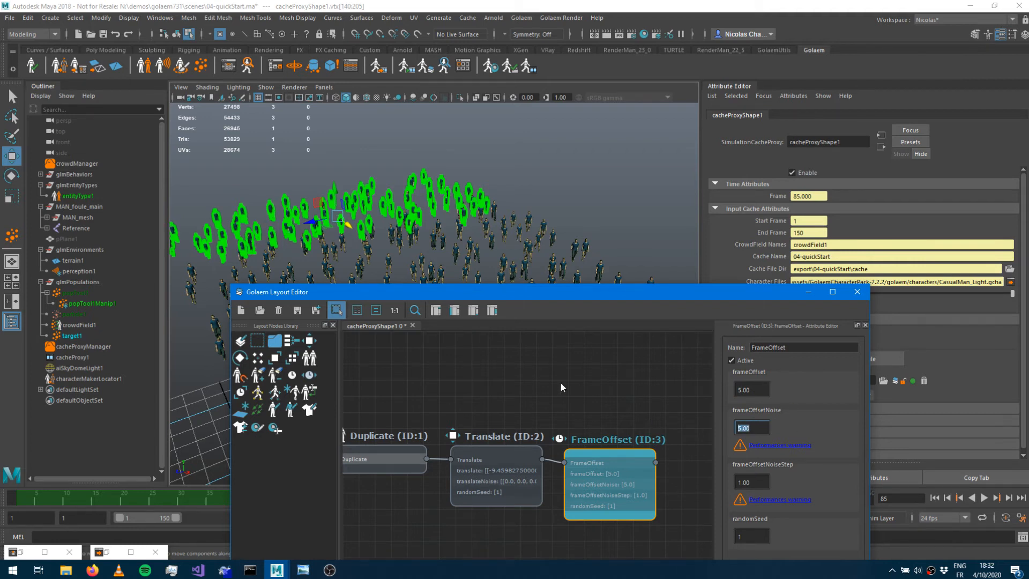
# Select the small group of entities at the right of the crowd and add a Selector node connected after FrameOffset.
pyautogui.moveTo(543, 299); pyautogui.dragTo(552, 461)
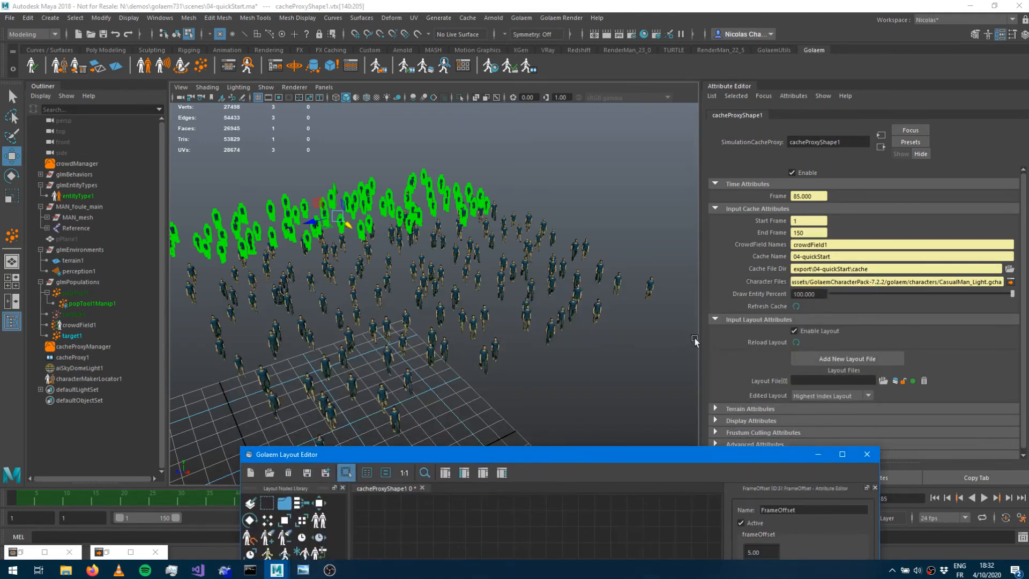
pyautogui.moveTo(656, 344); pyautogui.dragTo(571, 223)
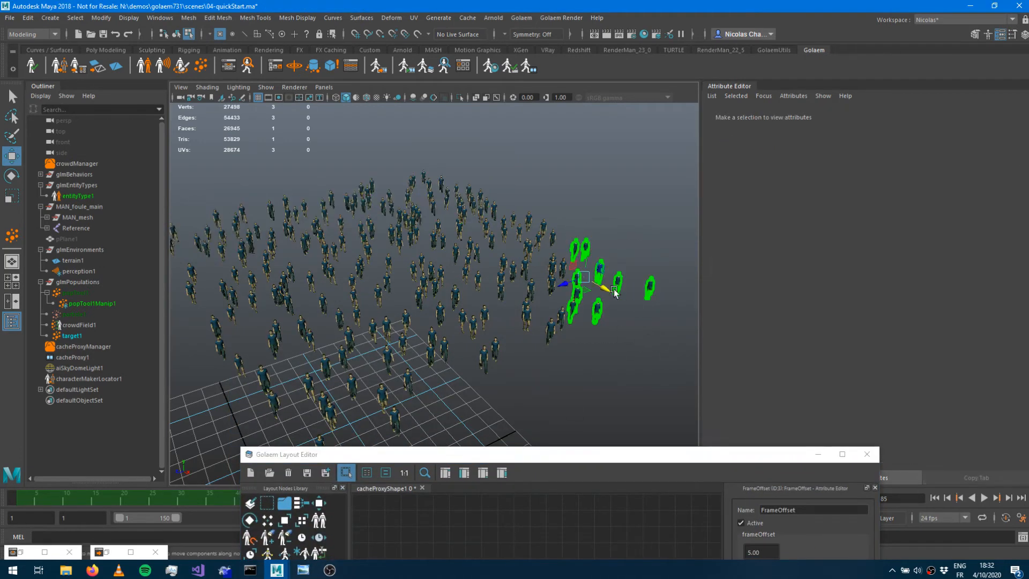
pyautogui.moveTo(545, 455); pyautogui.dragTo(397, 298)
pyautogui.moveTo(416, 387); pyautogui.dragTo(232, 365, button='middle')
pyautogui.moveTo(116, 346); pyautogui.dragTo(422, 484)
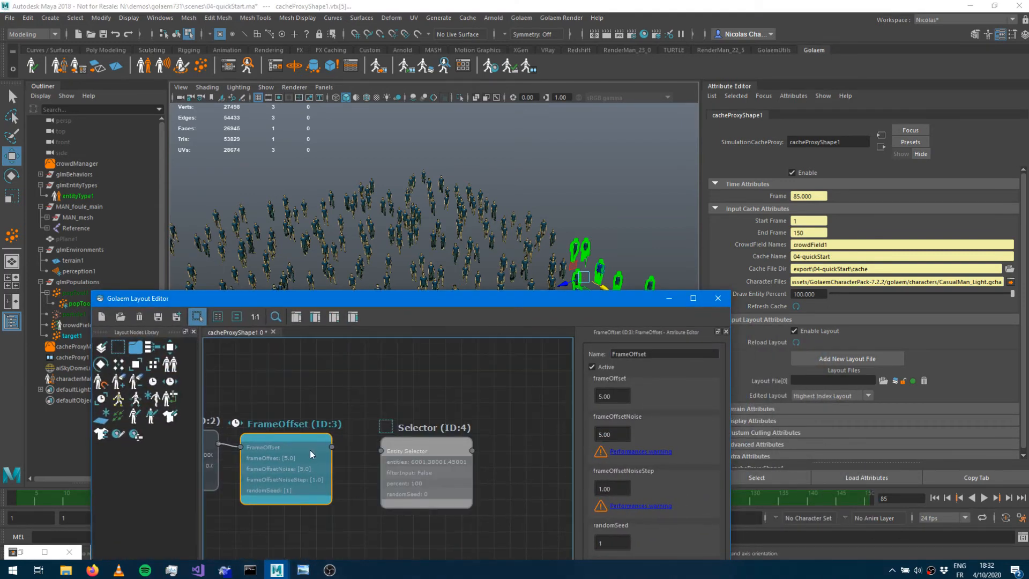
pyautogui.moveTo(333, 447); pyautogui.dragTo(406, 452)
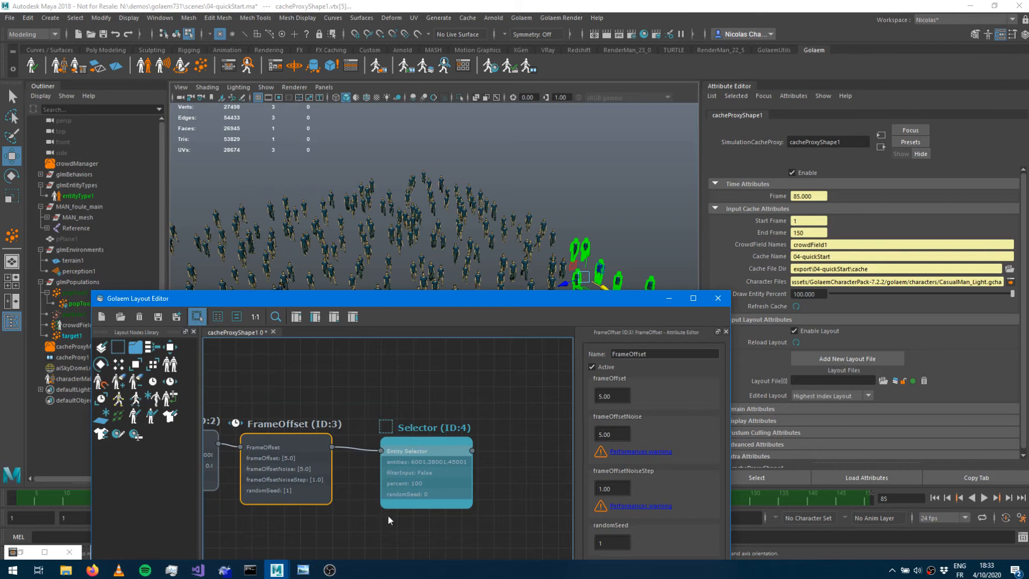
# Select each layout node in turn to review which entities it affects in the viewport.
pyautogui.scroll(-5, 418, 464)
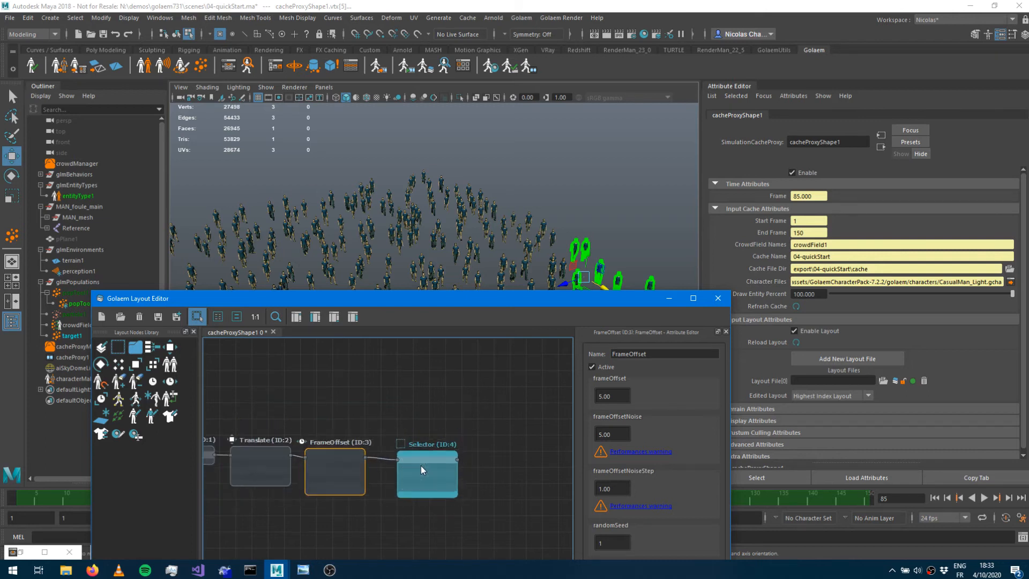
pyautogui.click(448, 512)
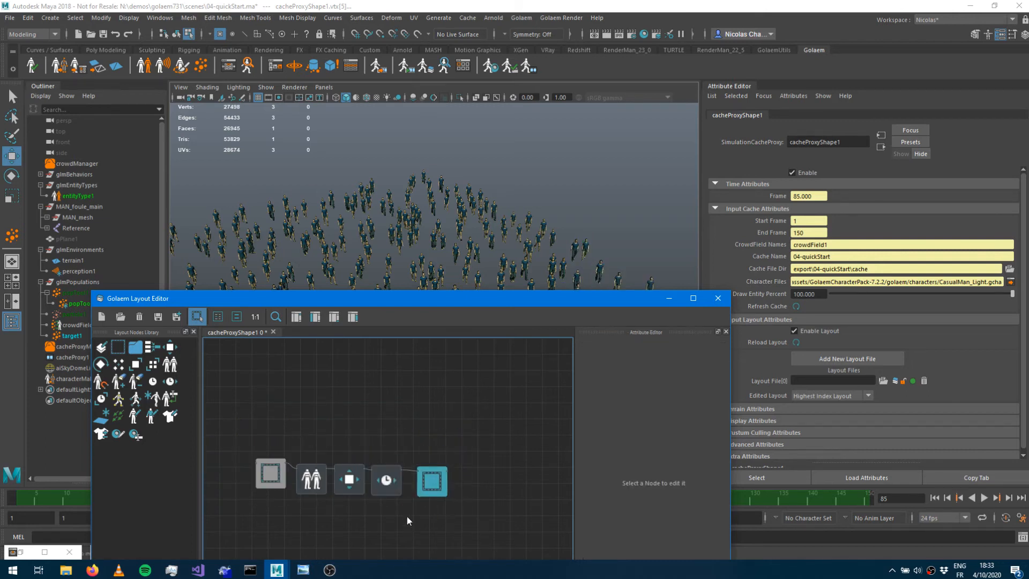
pyautogui.click(391, 490)
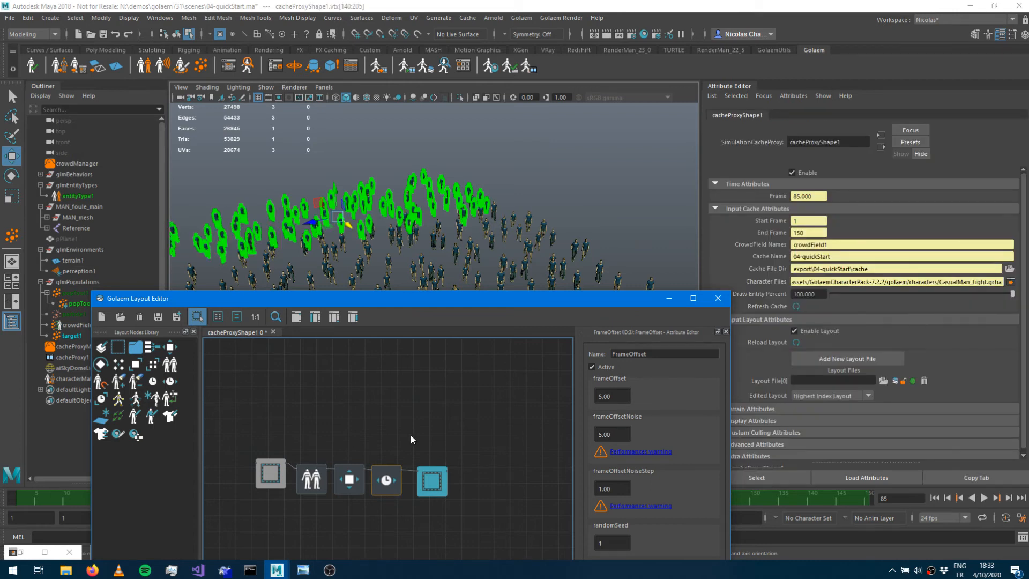
pyautogui.moveTo(448, 303); pyautogui.dragTo(430, 347)
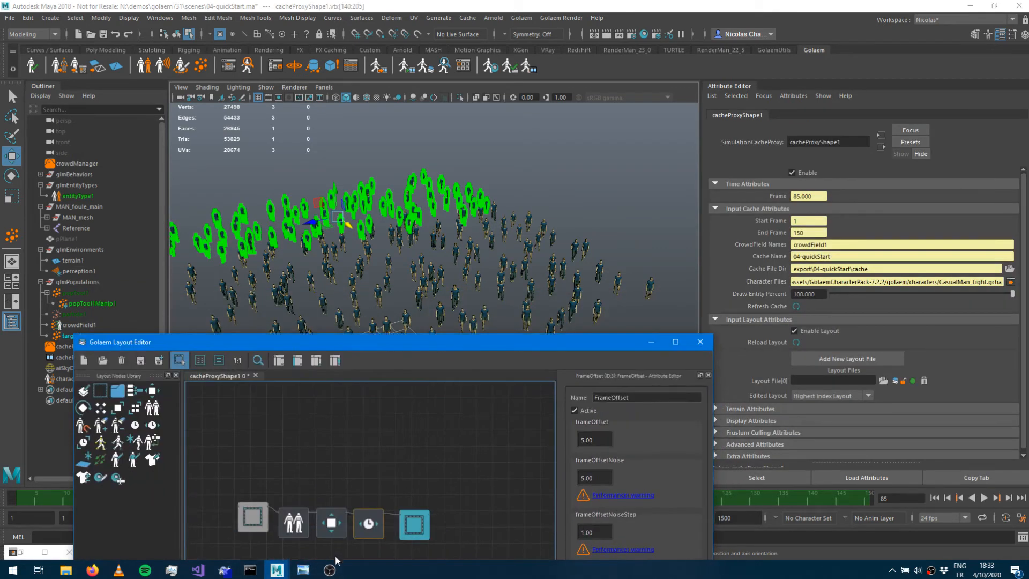
pyautogui.click(324, 536)
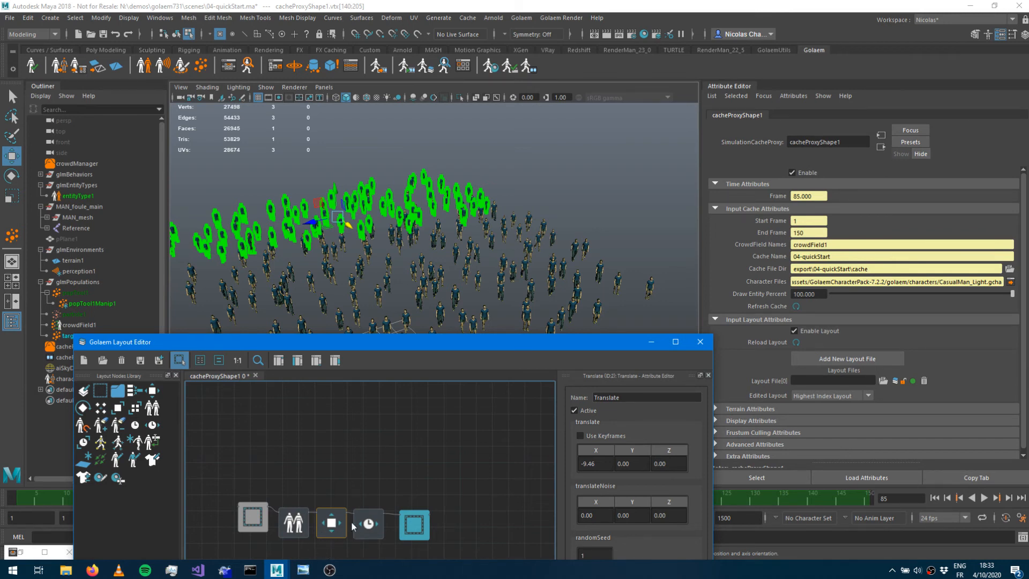
pyautogui.click(265, 521)
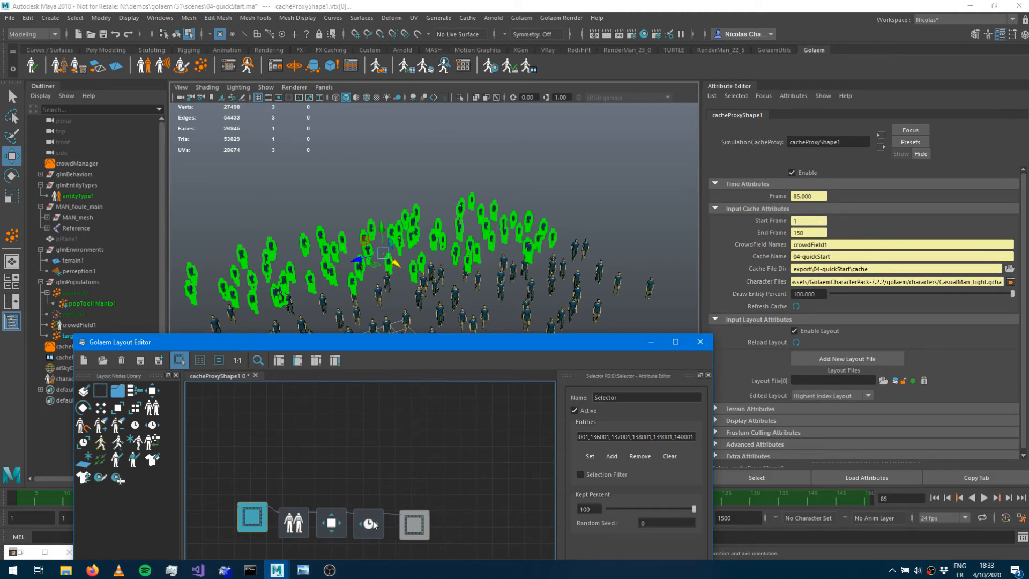
pyautogui.click(420, 527)
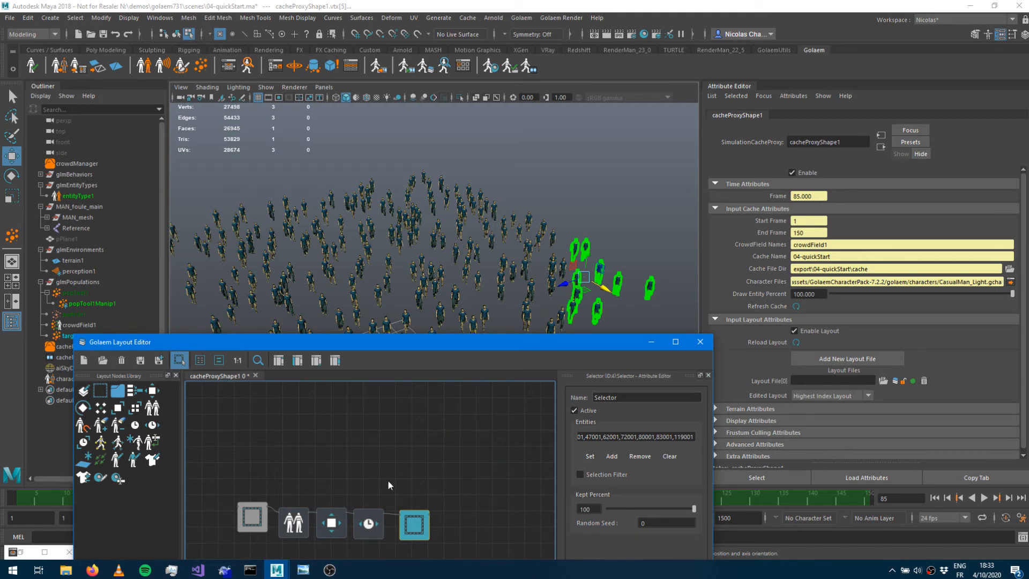
# Add a Kill node connected after the new Selector node to remove those entities.
pyautogui.moveTo(377, 458); pyautogui.dragTo(250, 383, button='middle')
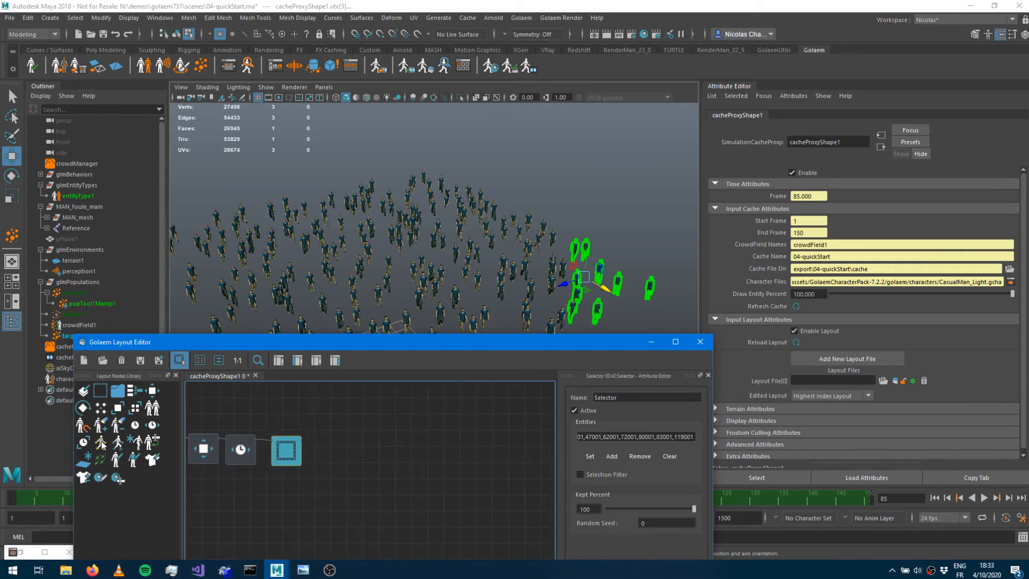
pyautogui.moveTo(103, 427); pyautogui.dragTo(369, 441)
pyautogui.moveTo(289, 458); pyautogui.dragTo(355, 455)
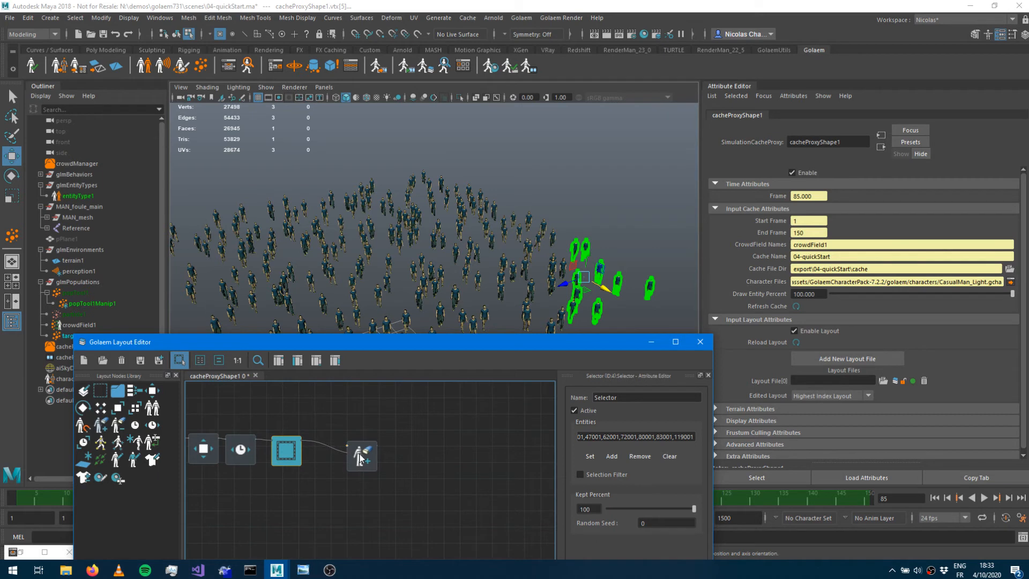
pyautogui.scroll(4, 355, 461)
pyautogui.moveTo(376, 422); pyautogui.dragTo(290, 417)
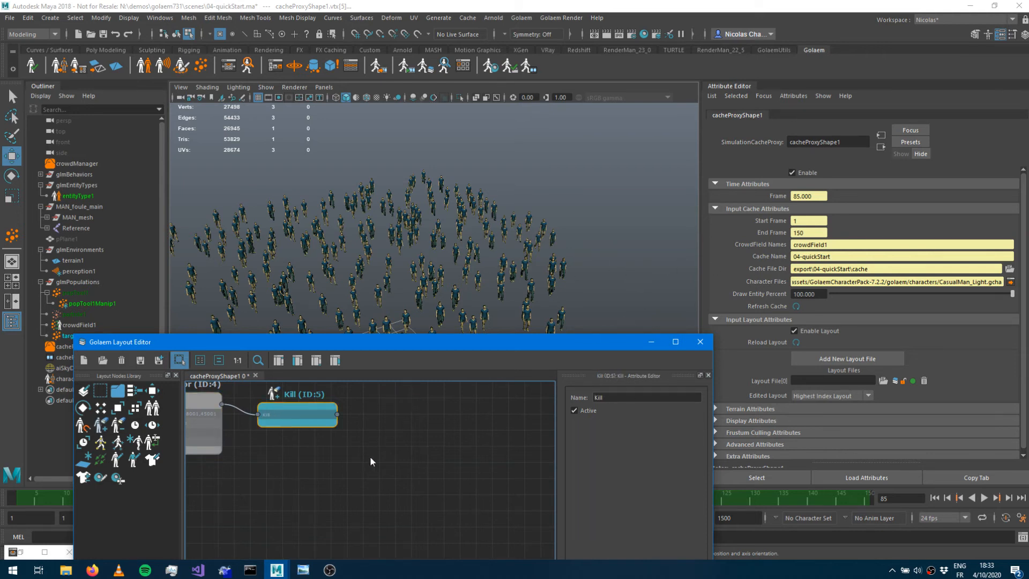
# Select a single entity at the front of the crowd and add a Selector node for it after the Kill node.
pyautogui.moveTo(429, 346); pyautogui.dragTo(446, 485)
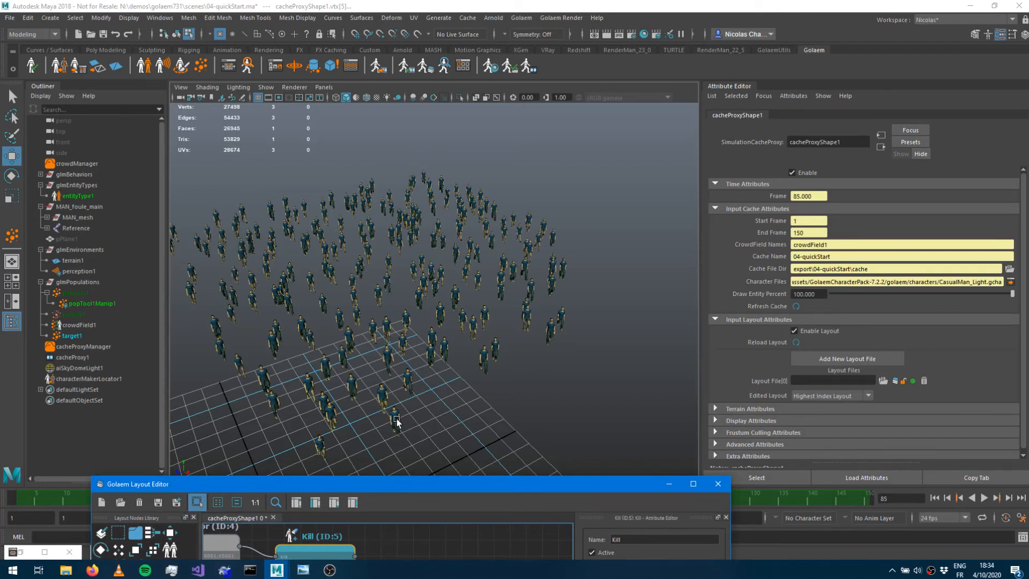
pyautogui.click(396, 420)
pyautogui.moveTo(399, 486); pyautogui.dragTo(745, 202)
pyautogui.moveTo(491, 270); pyautogui.dragTo(783, 285)
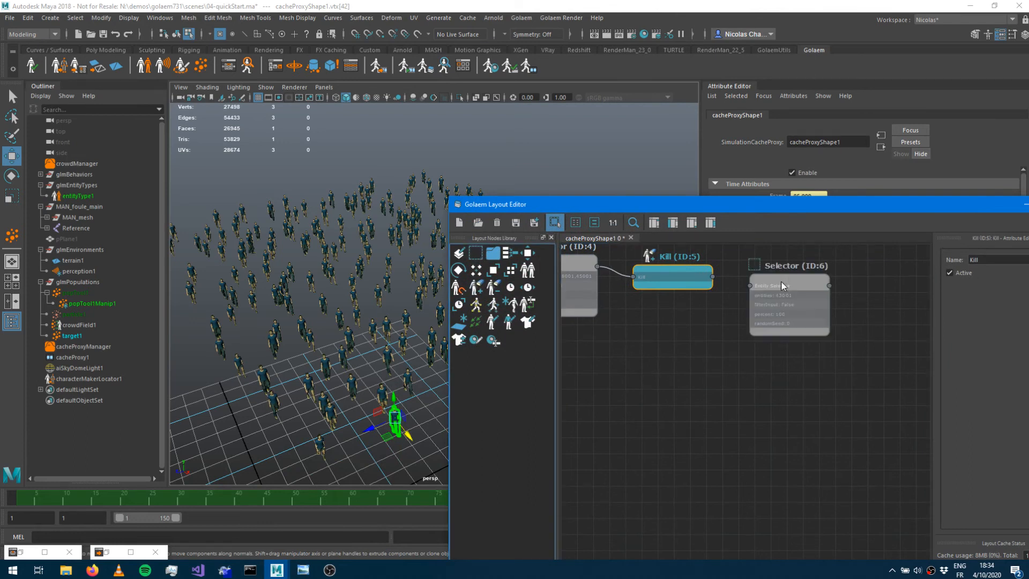
pyautogui.moveTo(712, 276); pyautogui.dragTo(795, 284)
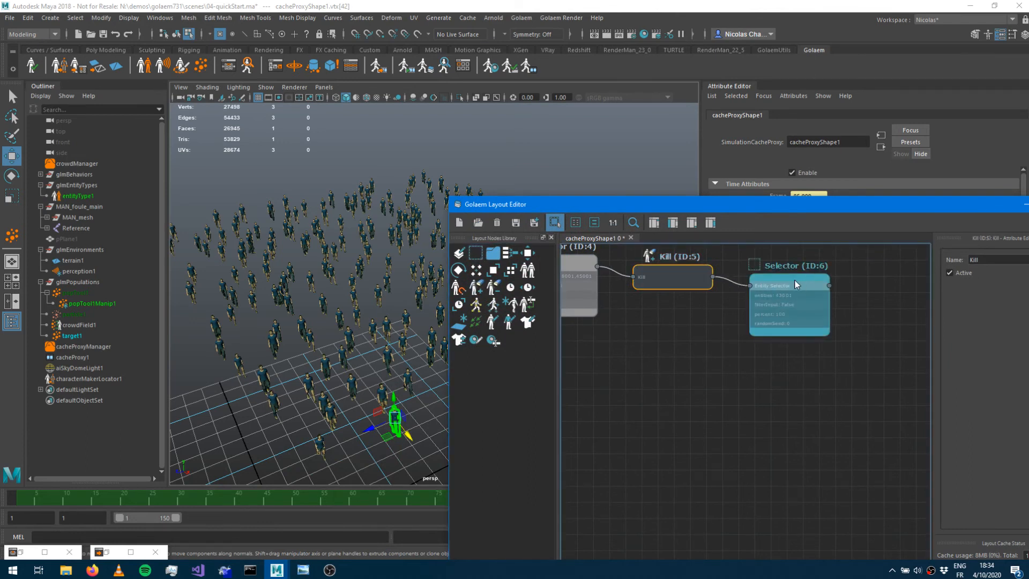
pyautogui.click(791, 283)
# Add an AddRemoveMeshAssets node connected after the single-entity Selector node.
pyautogui.moveTo(699, 359); pyautogui.dragTo(536, 391, button='middle')
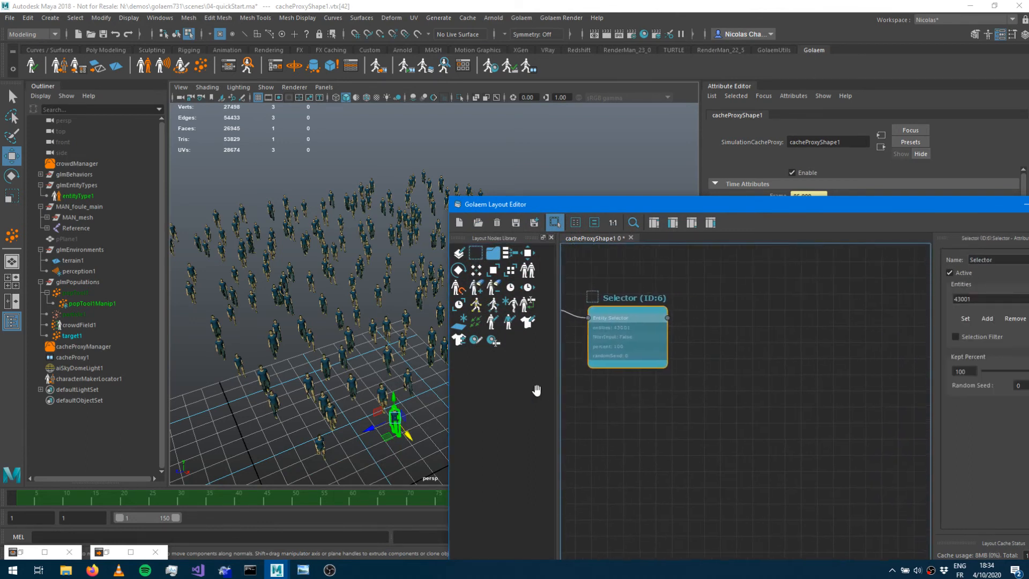
pyautogui.moveTo(468, 341); pyautogui.dragTo(724, 333)
pyautogui.moveTo(666, 318)
pyautogui.mouseDown()
pyautogui.moveTo(761, 333)
pyautogui.moveTo(718, 320)
pyautogui.mouseUp()
pyautogui.click(773, 321)
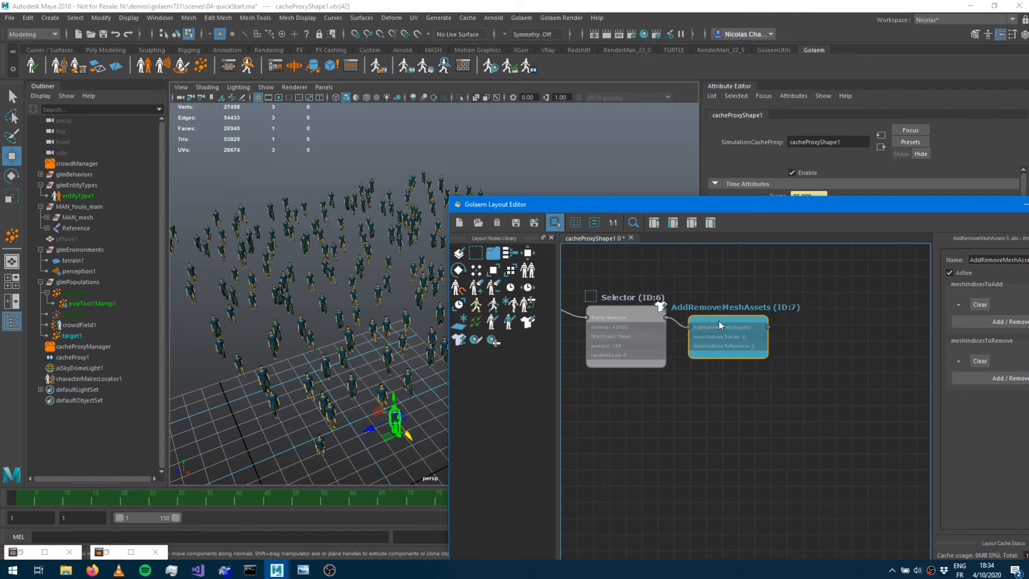
# Add the MAN_MD_torso_sweatshirt mesh to the meshes to add on the AddRemoveMeshAssets node.
pyautogui.keyDown('alt'); pyautogui.moveTo(391, 367); pyautogui.dragTo(362, 325); pyautogui.keyUp('alt')
pyautogui.scroll(5, 344, 346)
pyautogui.scroll(3, 345, 349)
pyautogui.keyDown('alt'); pyautogui.moveTo(345, 349); pyautogui.dragTo(432, 206, button='middle'); pyautogui.keyUp('alt')
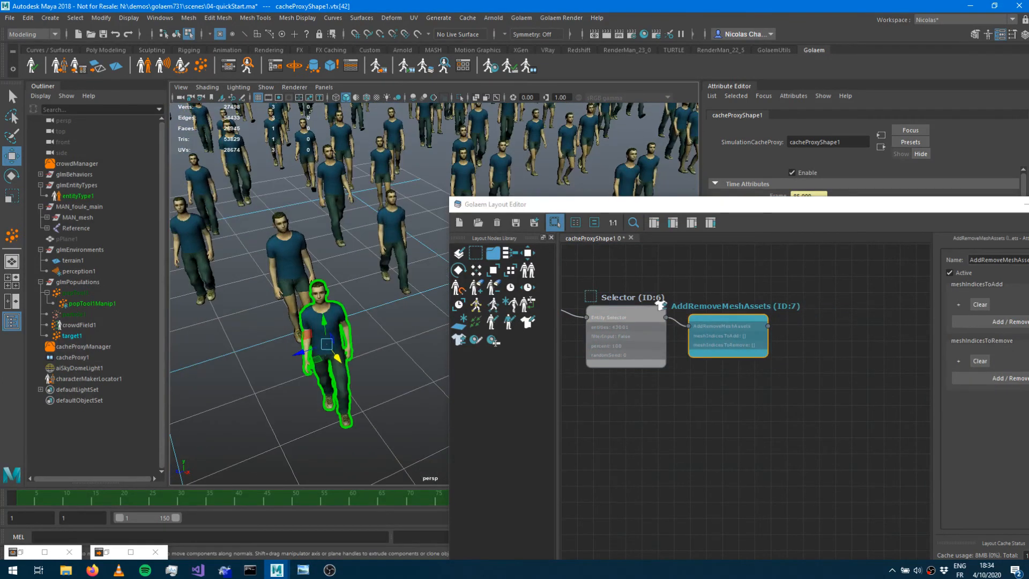
pyautogui.click(915, 213)
pyautogui.click(834, 304)
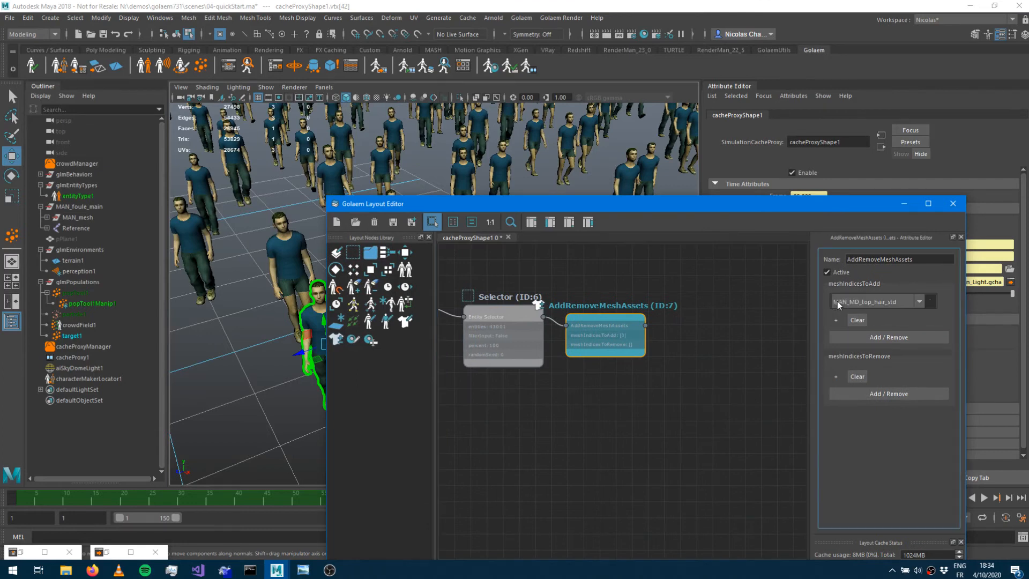
pyautogui.click(875, 301)
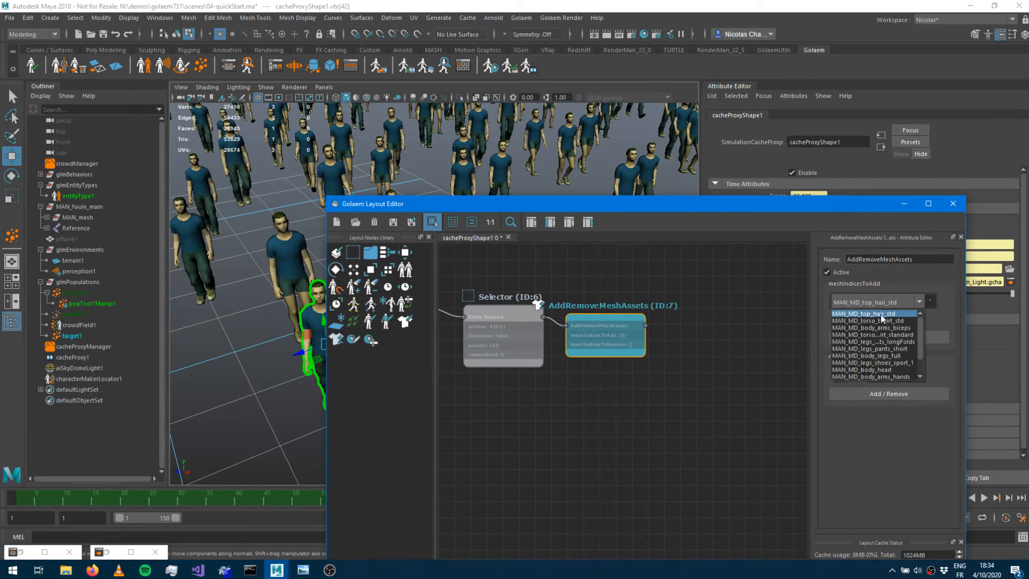
pyautogui.scroll(-1, 885, 356)
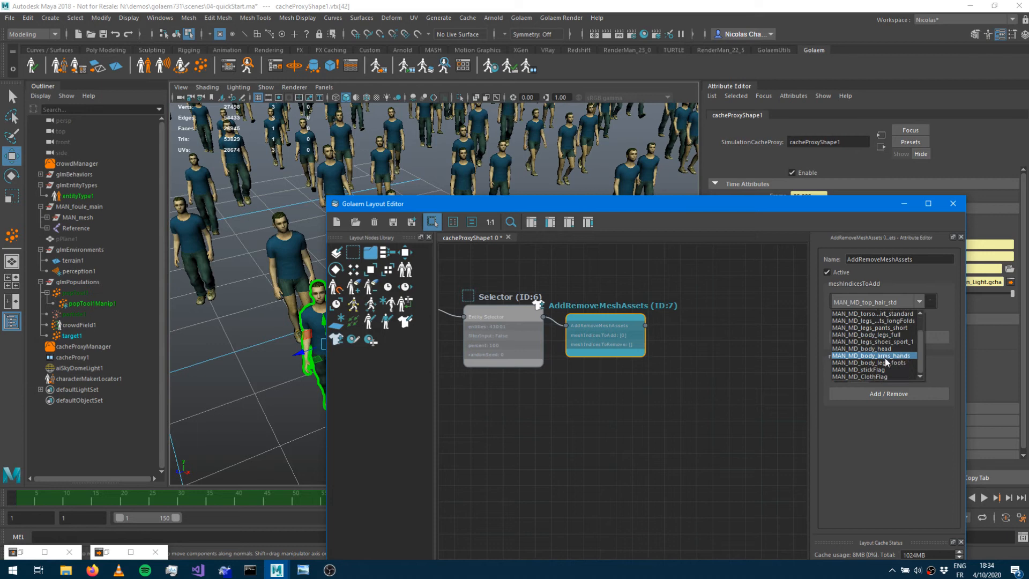
pyautogui.scroll(1, 886, 353)
pyautogui.click(886, 335)
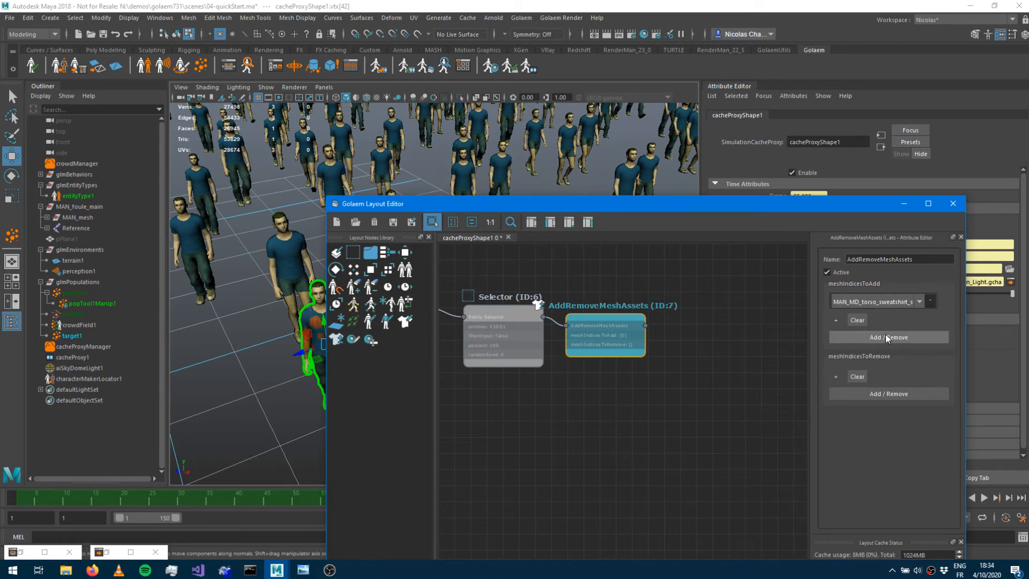
# Set MAN_MD_torso_tshirt_std as the mesh to remove on the AddRemoveMeshAssets node.
pyautogui.moveTo(404, 206); pyautogui.dragTo(476, 185)
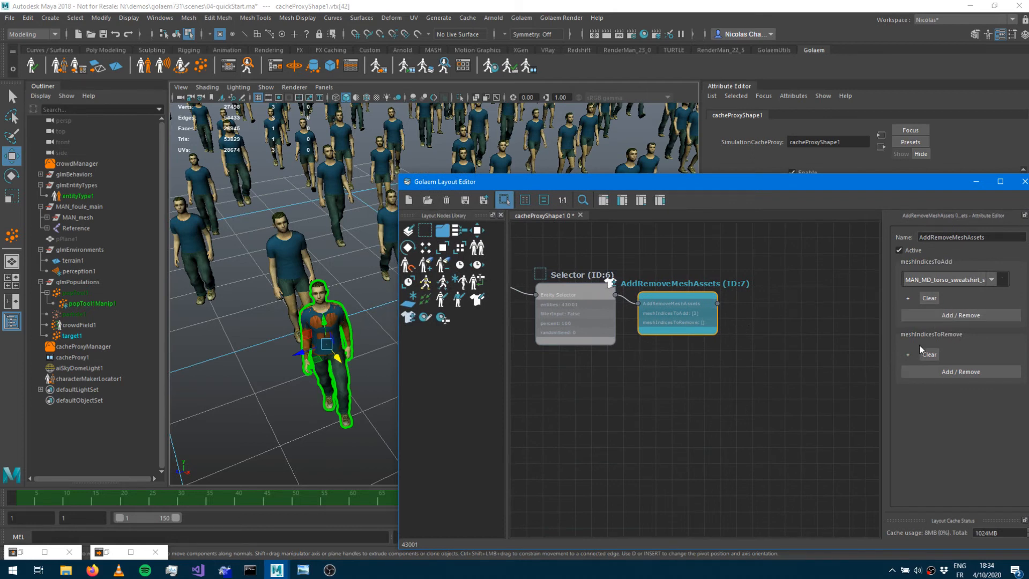
pyautogui.click(908, 355)
pyautogui.click(952, 350)
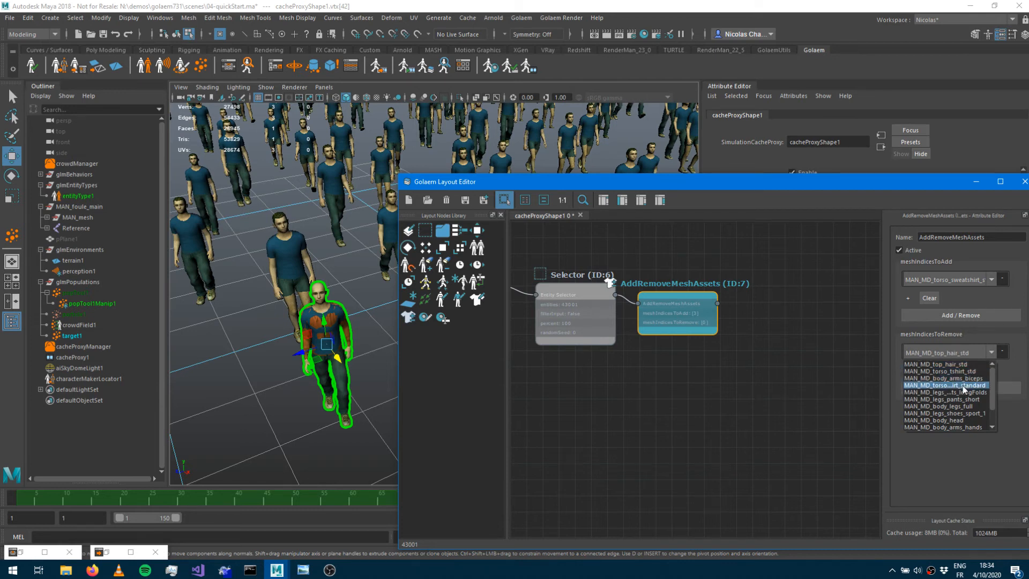
pyautogui.click(960, 371)
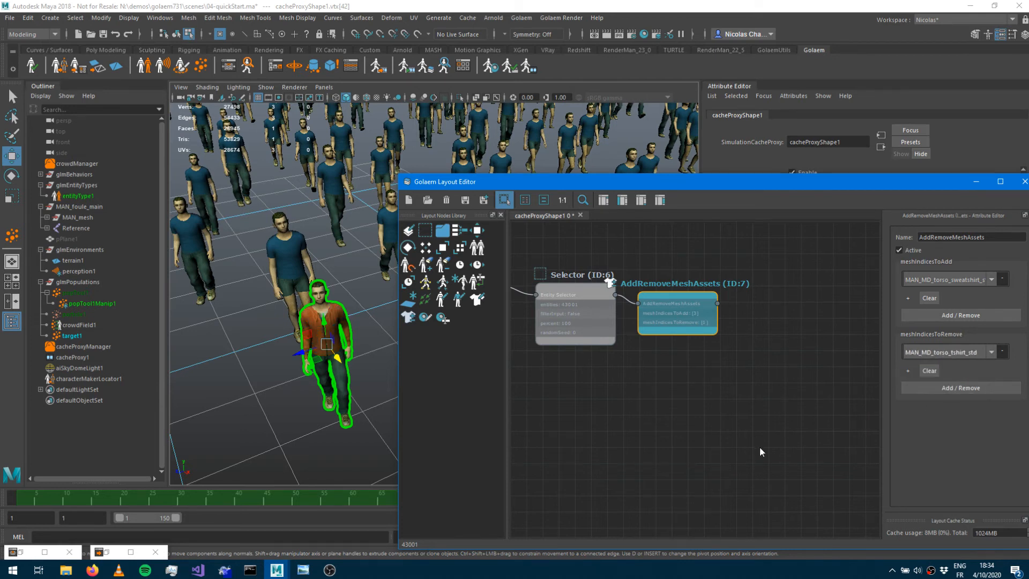
# Switch between the Selector and AddRemoveMeshAssets nodes to compare the entity's outfit.
pyautogui.click(710, 376)
pyautogui.click(716, 317)
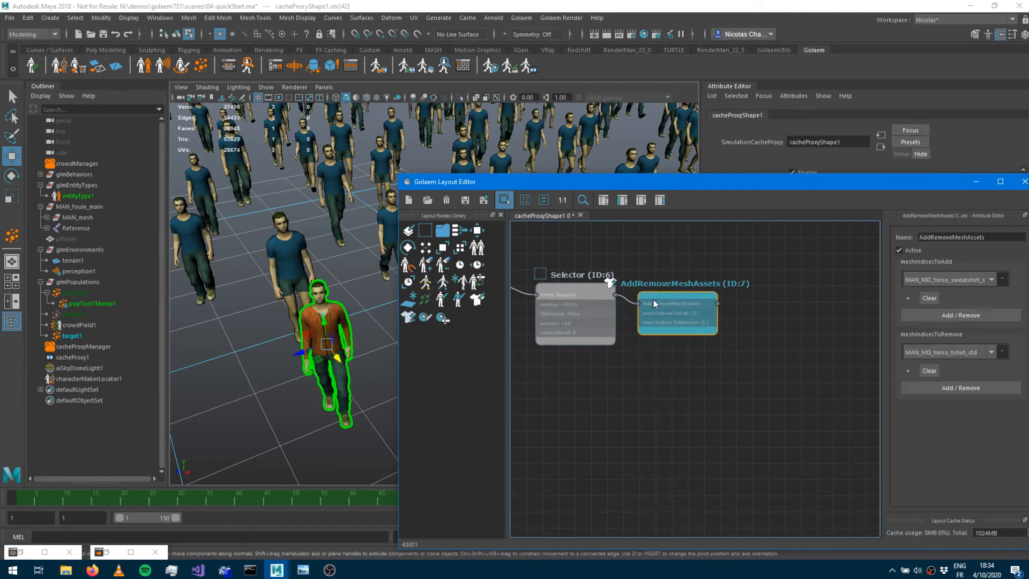
pyautogui.click(607, 329)
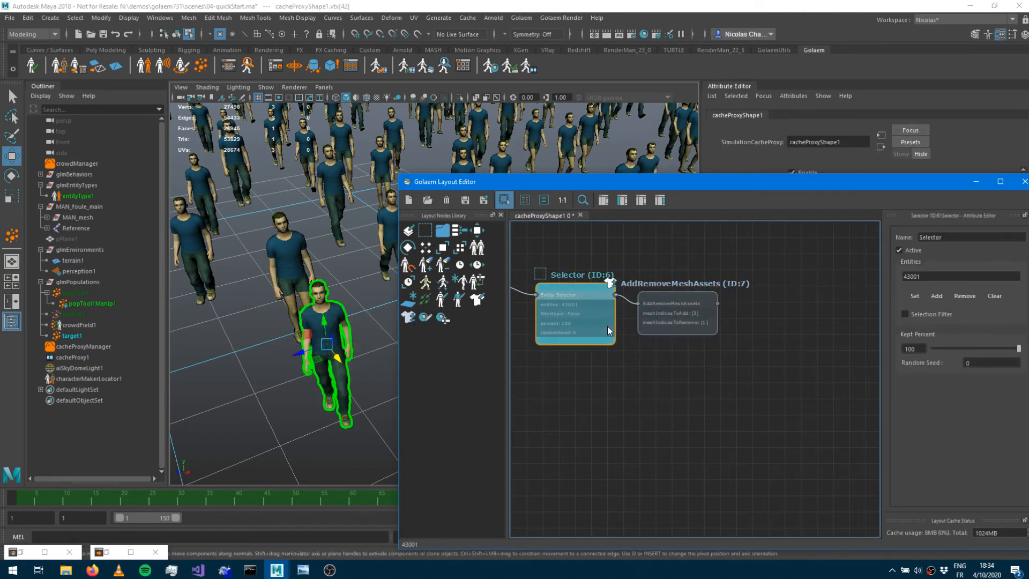
pyautogui.click(710, 309)
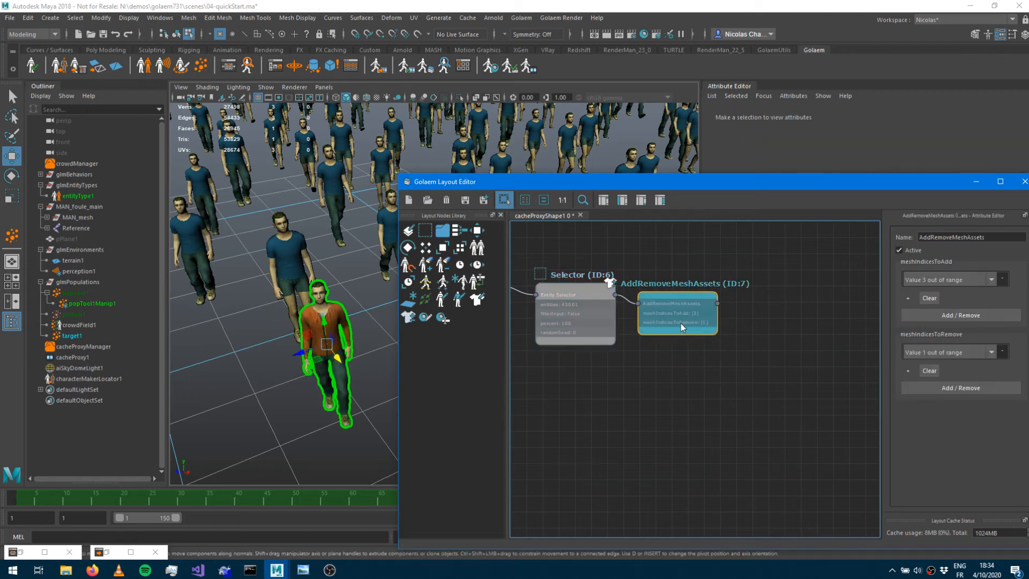
pyautogui.click(665, 310)
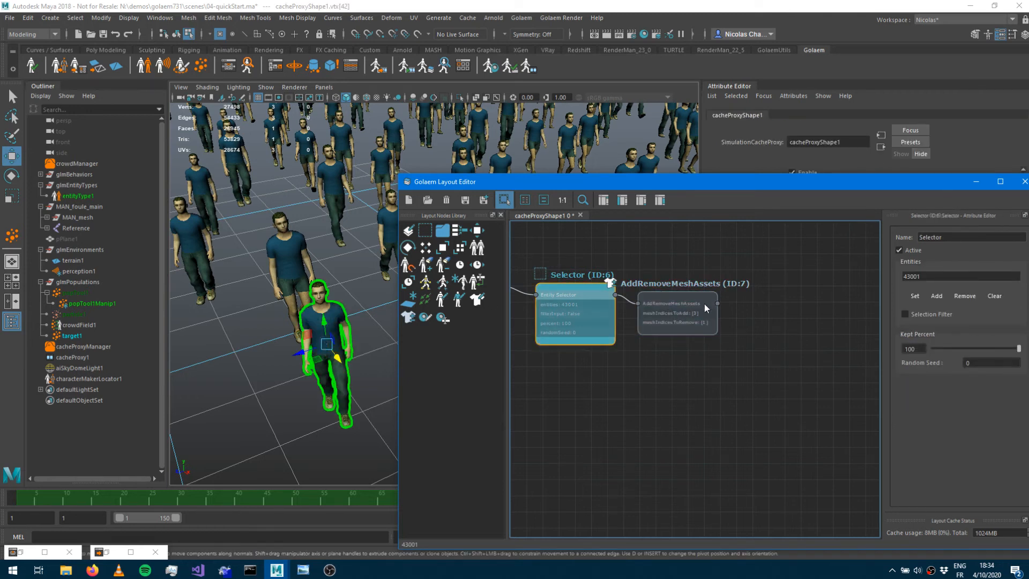
# Save the Golaem layout file as layout in the cache folder.
pyautogui.click(704, 303)
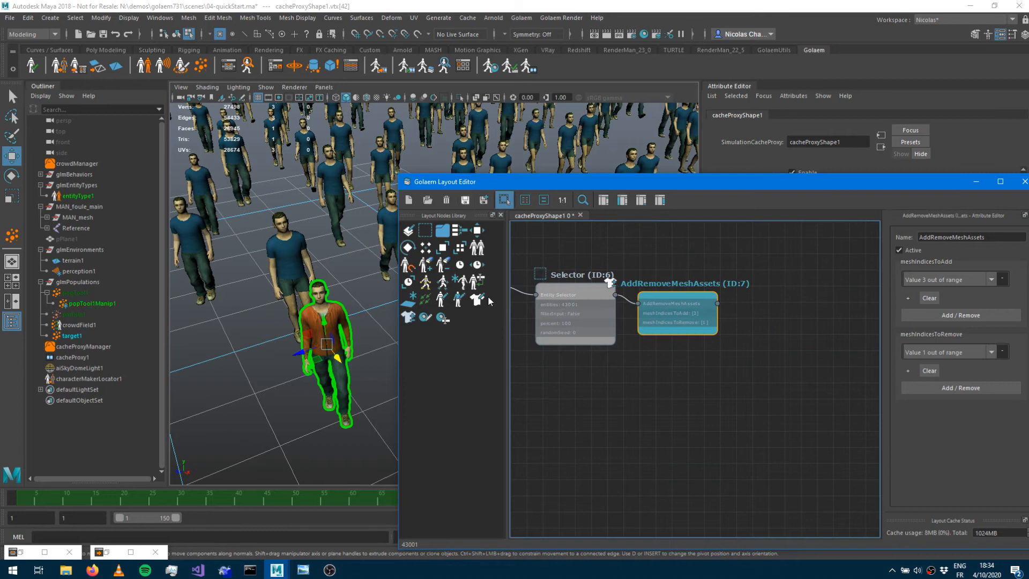
pyautogui.click(465, 200)
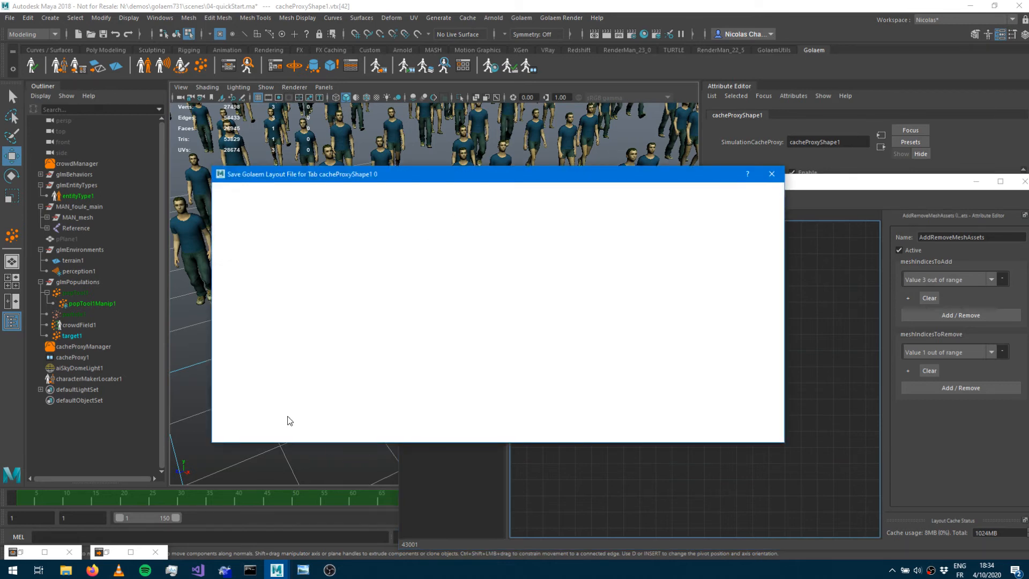
pyautogui.write('layout')
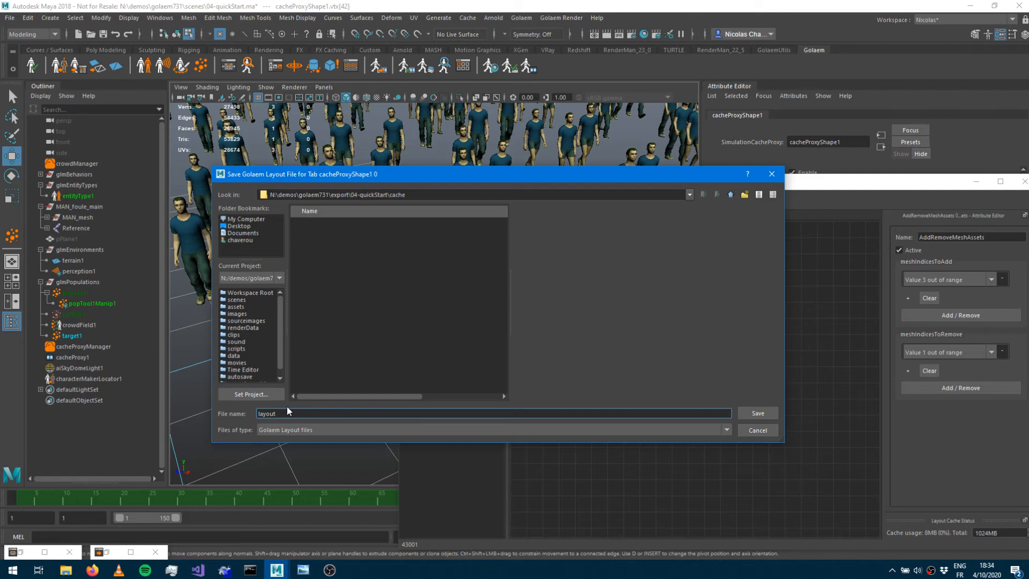
pyautogui.press('Return')
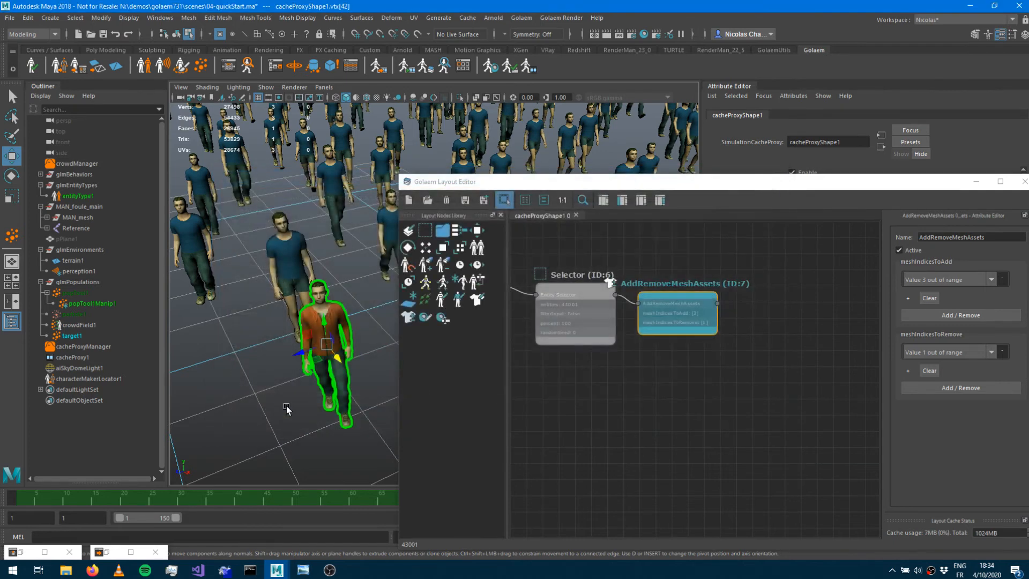
# Close the layout editor, unhide the pPlane1 ground plane and render the current frame with Arnold.
pyautogui.click(976, 182)
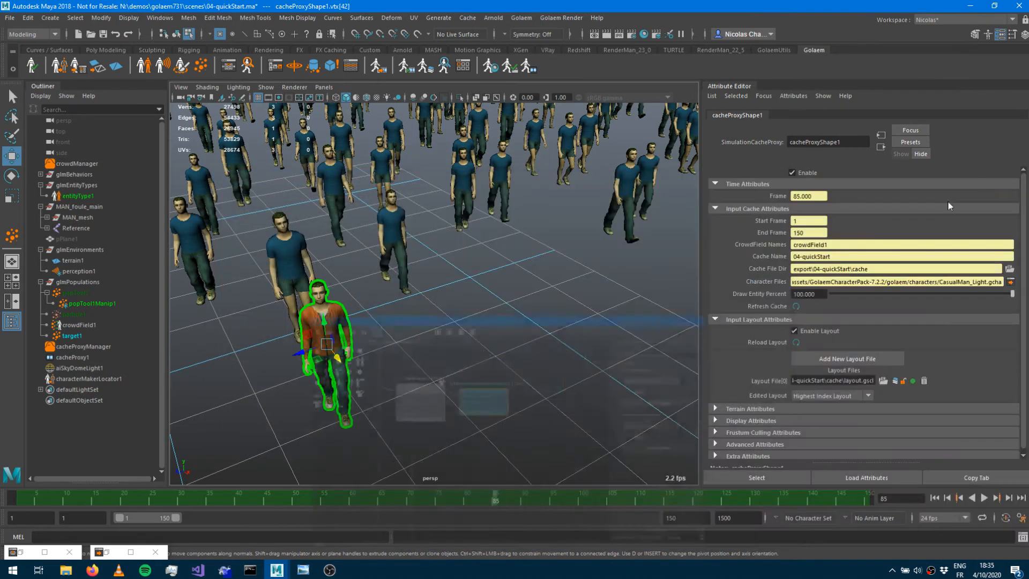
pyautogui.scroll(-5, 378, 365)
pyautogui.scroll(-8, 379, 365)
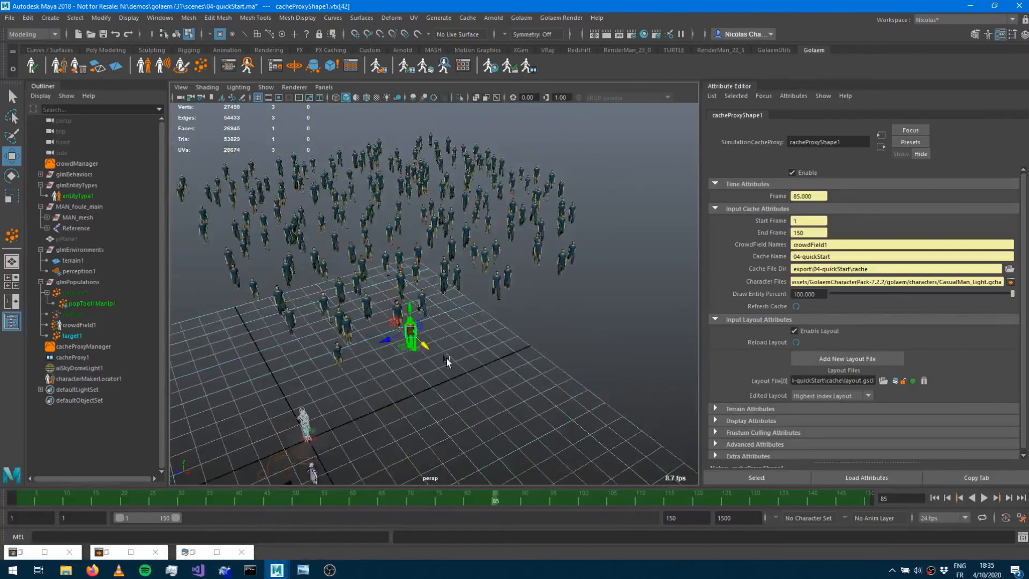
pyautogui.scroll(4, 460, 351)
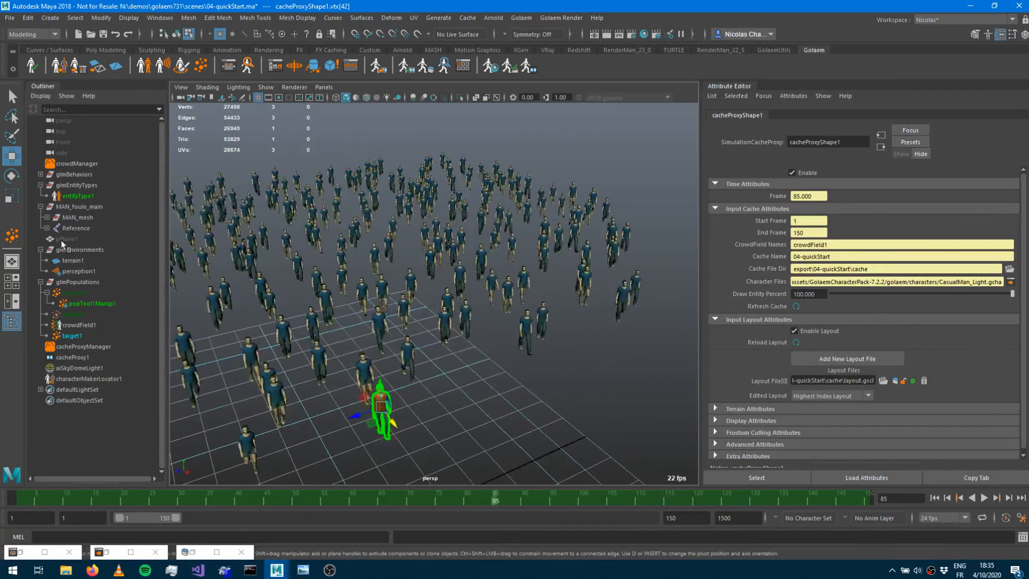
pyautogui.click(74, 239)
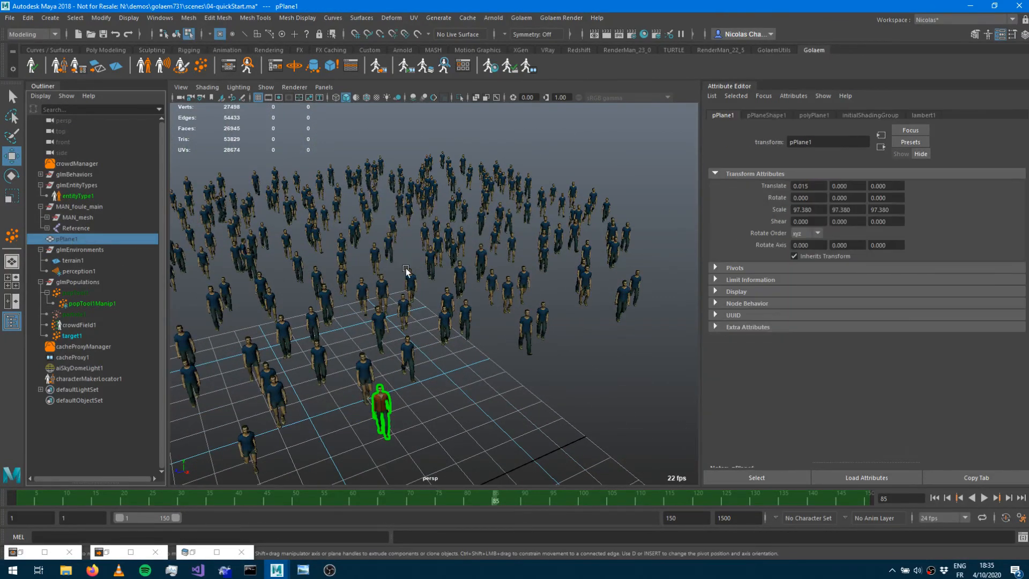
pyautogui.hotkey('shift', 'h')
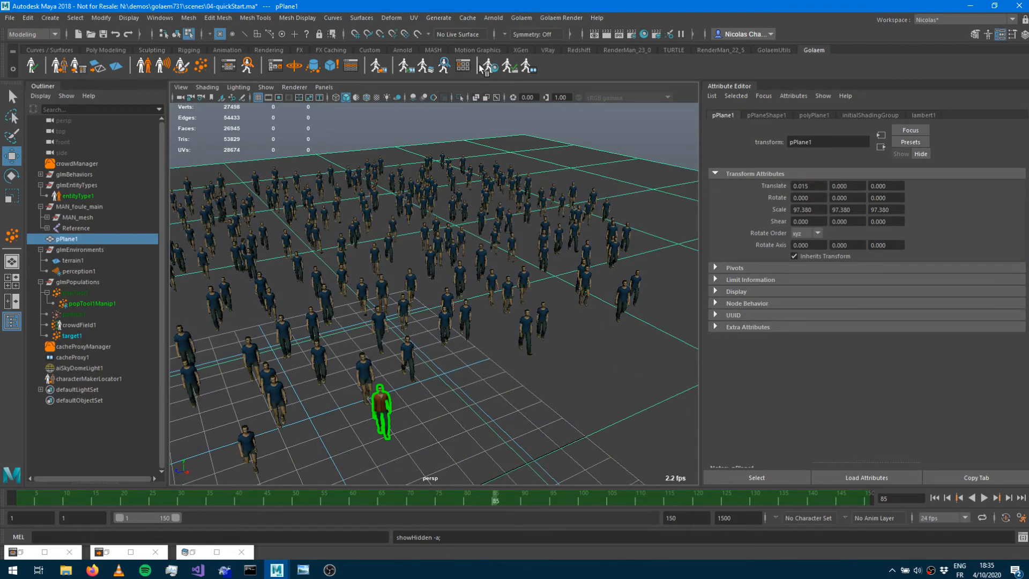
pyautogui.click(605, 33)
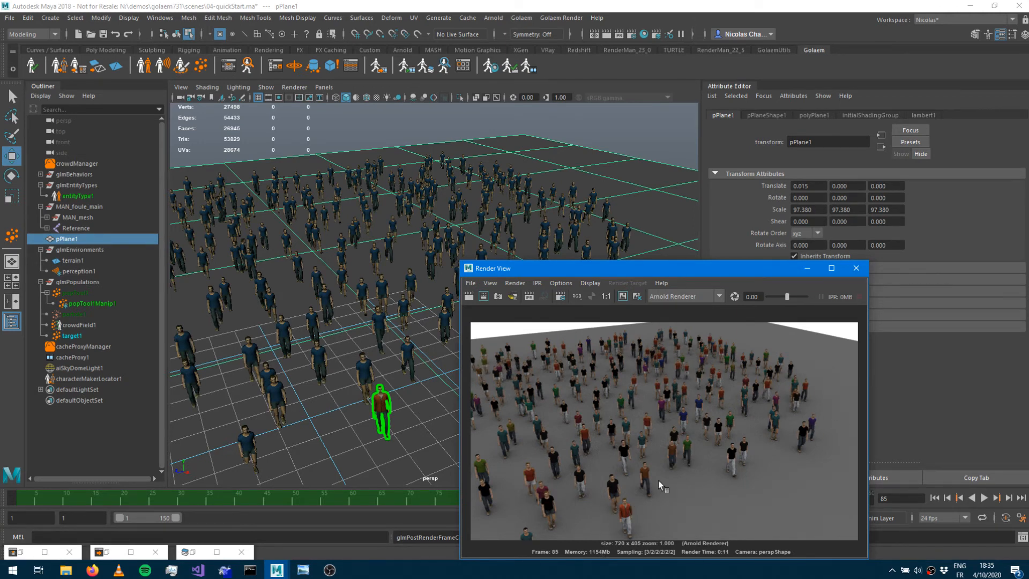
pyautogui.click(856, 268)
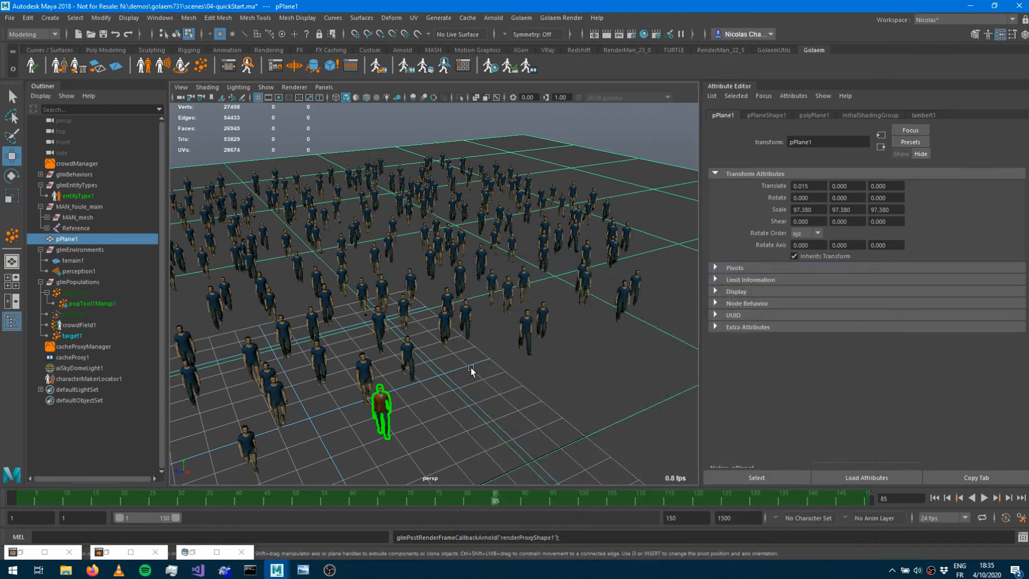
# Toggle the crowd display option on the Golaem shelf and play the scene from the first frame.
pyautogui.click(529, 70)
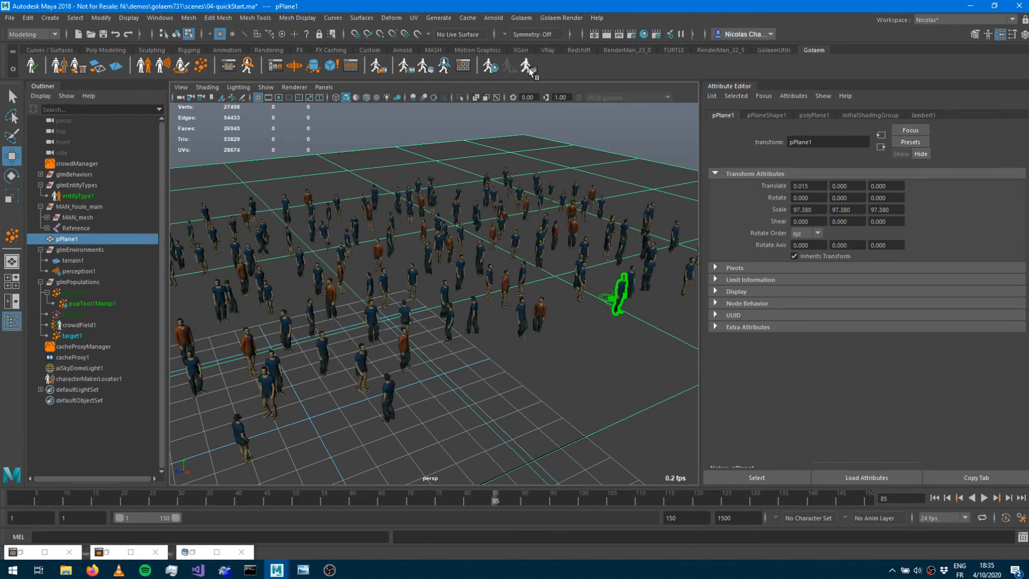
pyautogui.click(935, 498)
pyautogui.click(984, 498)
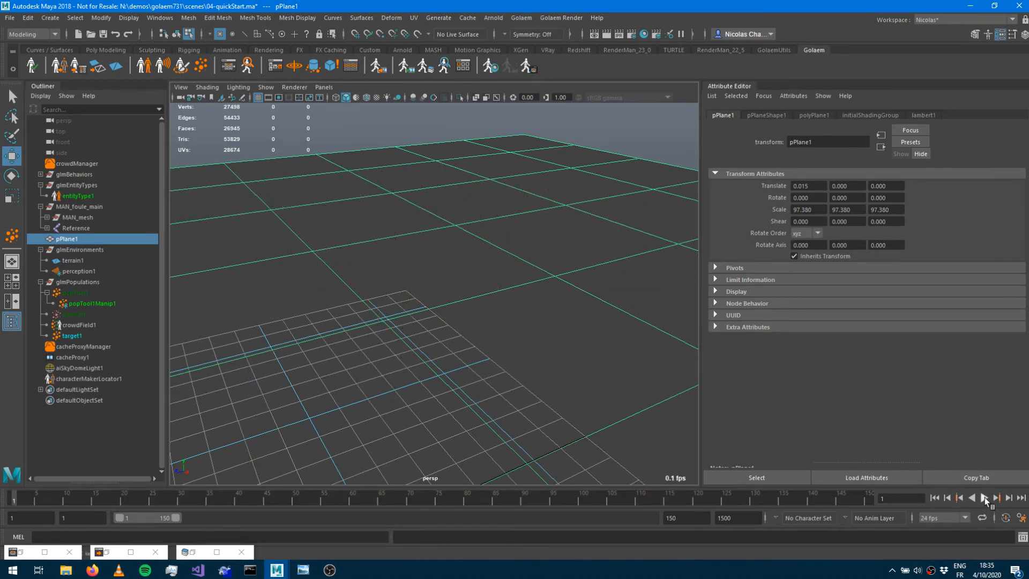
pyautogui.press('Escape')
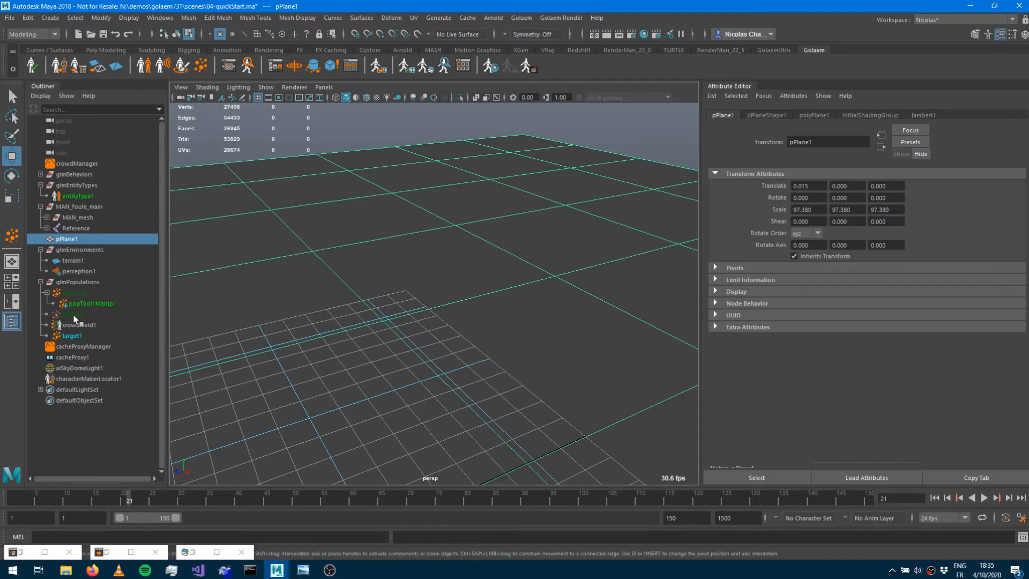
# Unhide the particle1 population particles and play the crowd simulation.
pyautogui.click(77, 303)
pyautogui.click(80, 293)
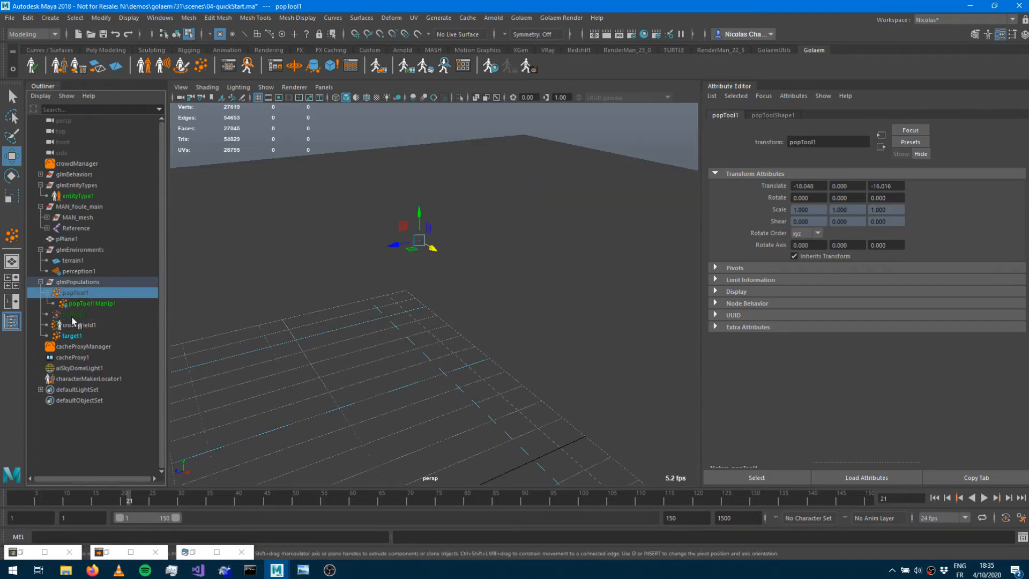
pyautogui.click(75, 314)
pyautogui.hotkey('shift', 'h')
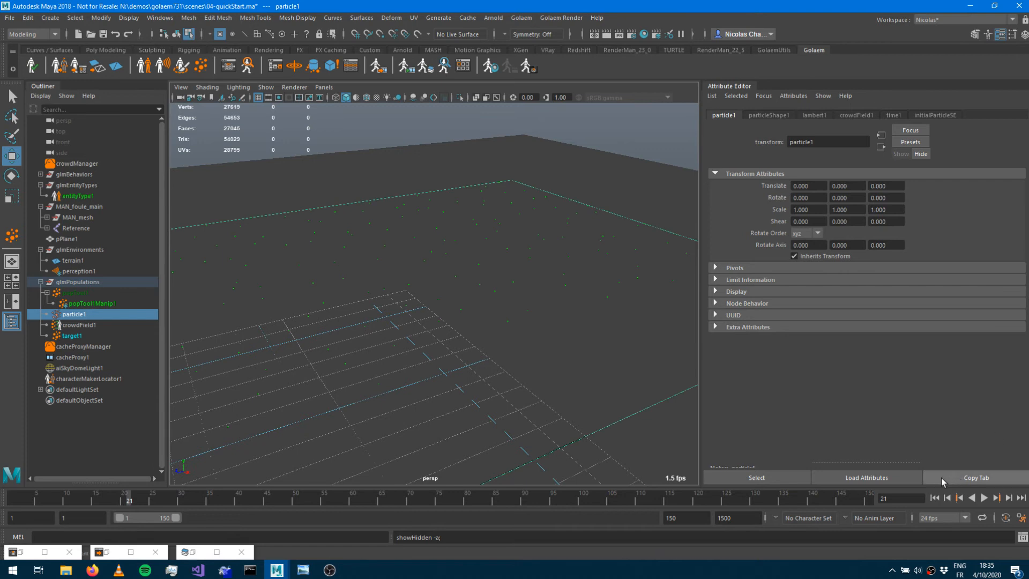
pyautogui.click(986, 498)
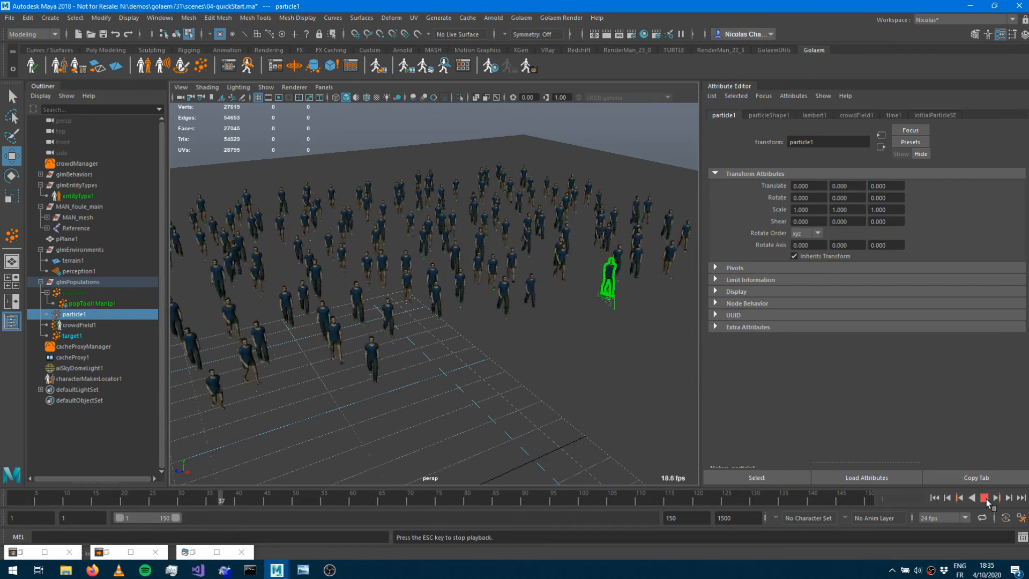
pyautogui.click(987, 498)
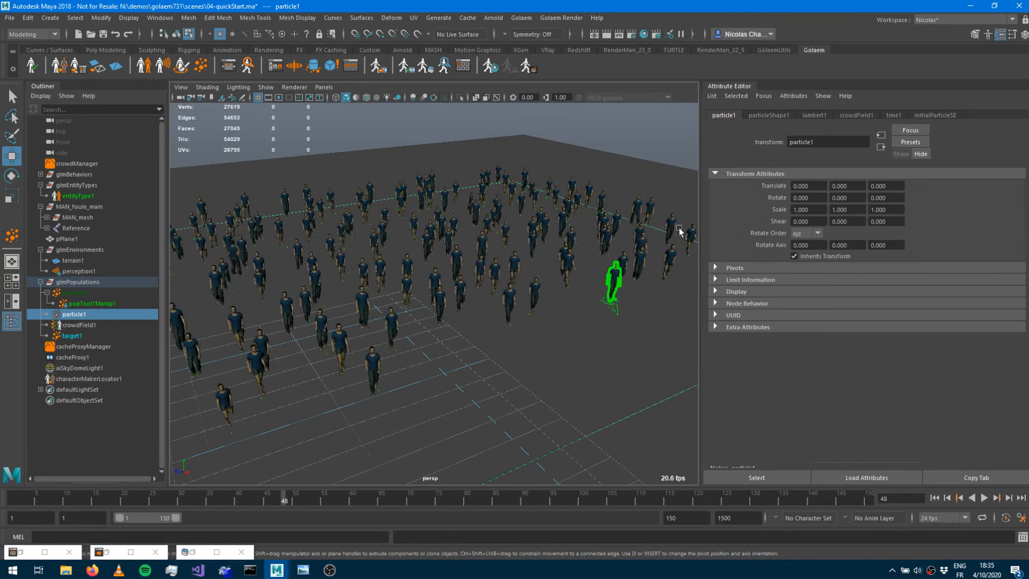
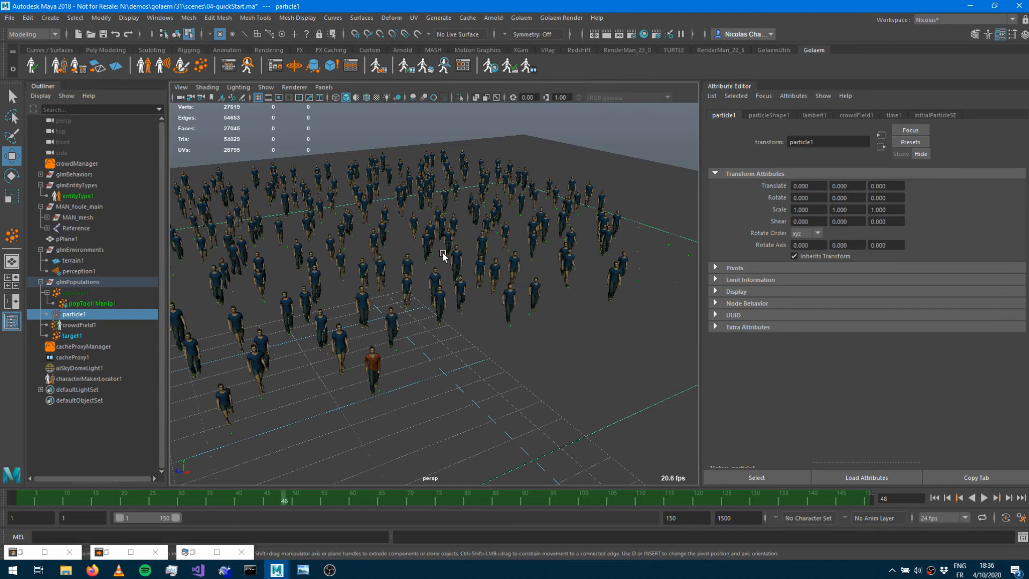
# View the Golaem simulation workflow diagram image.
pyautogui.click(303, 570)
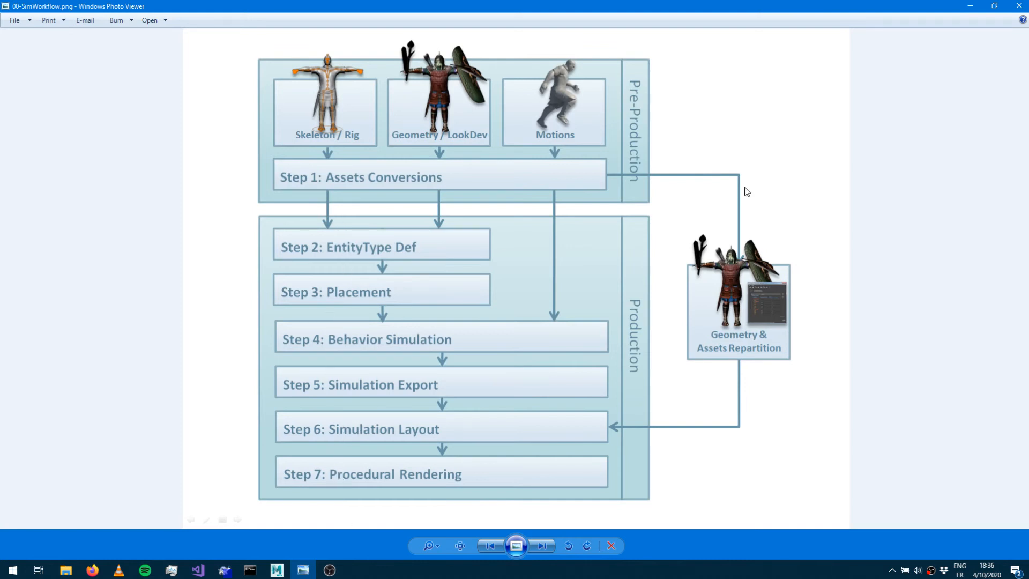
pyautogui.click(970, 7)
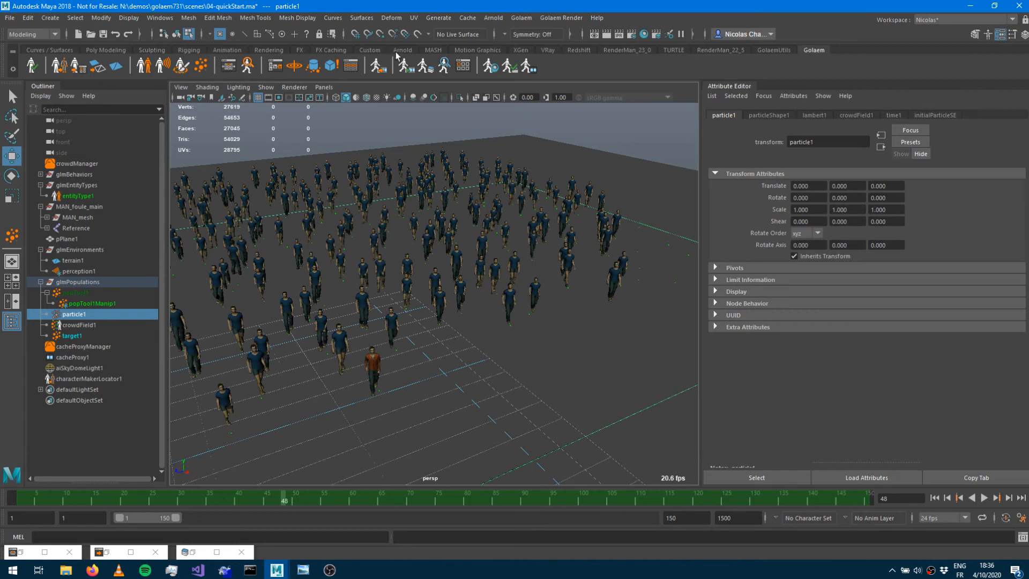
# Reopen the Golaem Layout Editor and pan across the layout graph nodes.
pyautogui.click(425, 67)
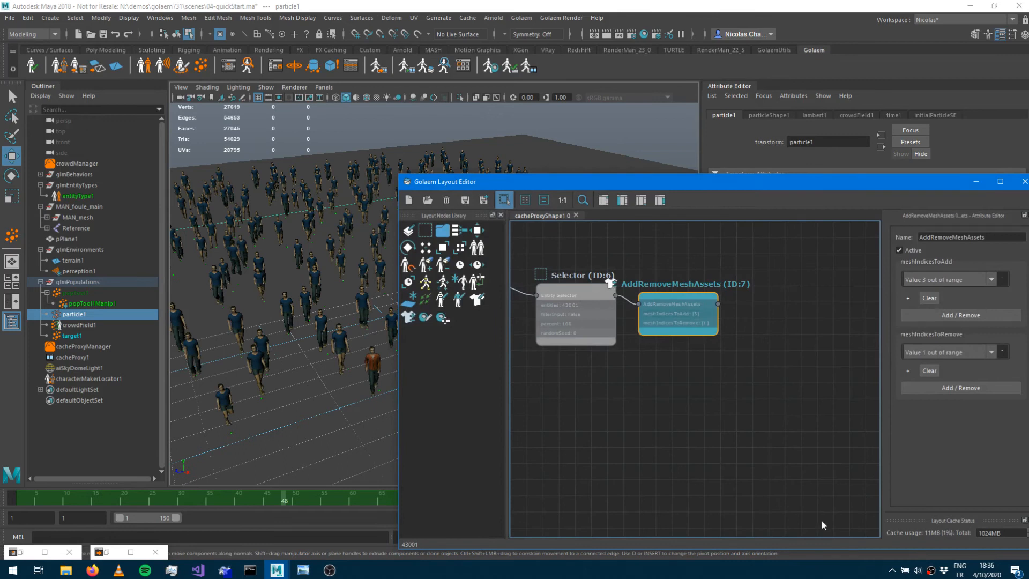
pyautogui.moveTo(633, 395); pyautogui.dragTo(856, 430, button='middle')
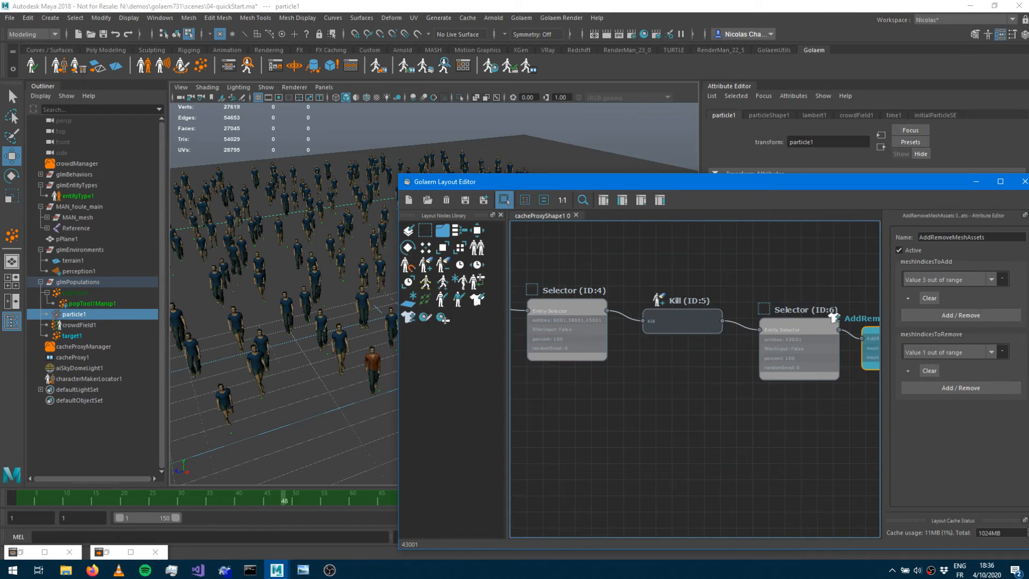
pyautogui.hotkey('alt', 'Tab')
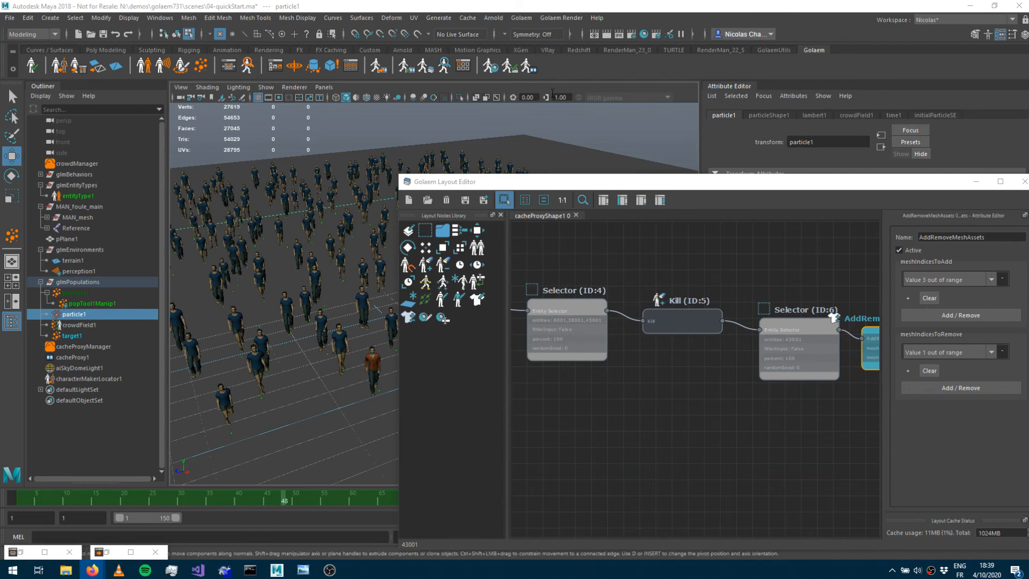
# Select a crowd entity in the viewport and examine it in the Crowd Visual Feedback window.
pyautogui.click(537, 81)
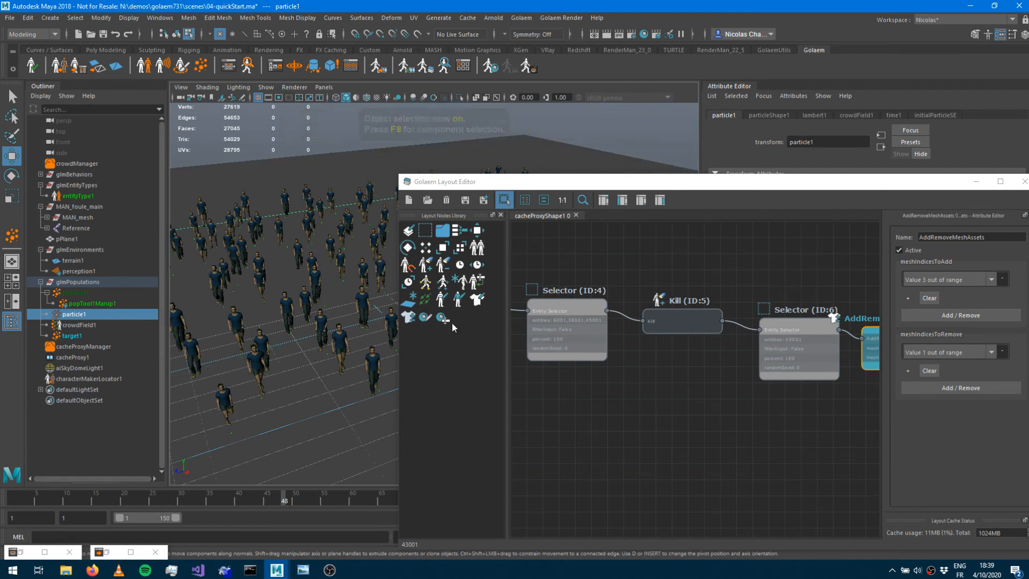
pyautogui.press('F8')
pyautogui.click(341, 345)
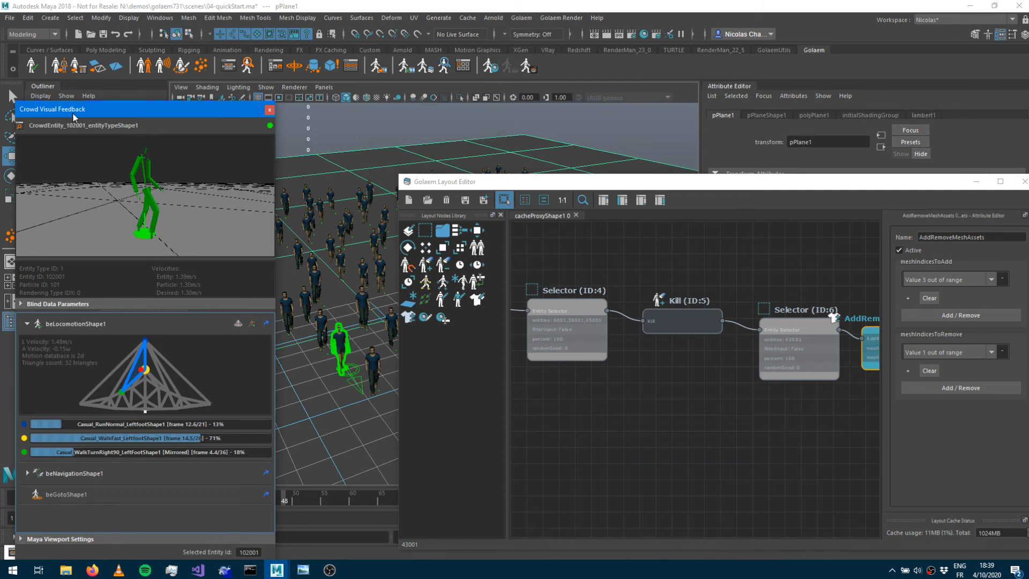
pyautogui.keyDown('alt'); pyautogui.moveTo(150, 192); pyautogui.dragTo(151, 228); pyautogui.keyUp('alt')
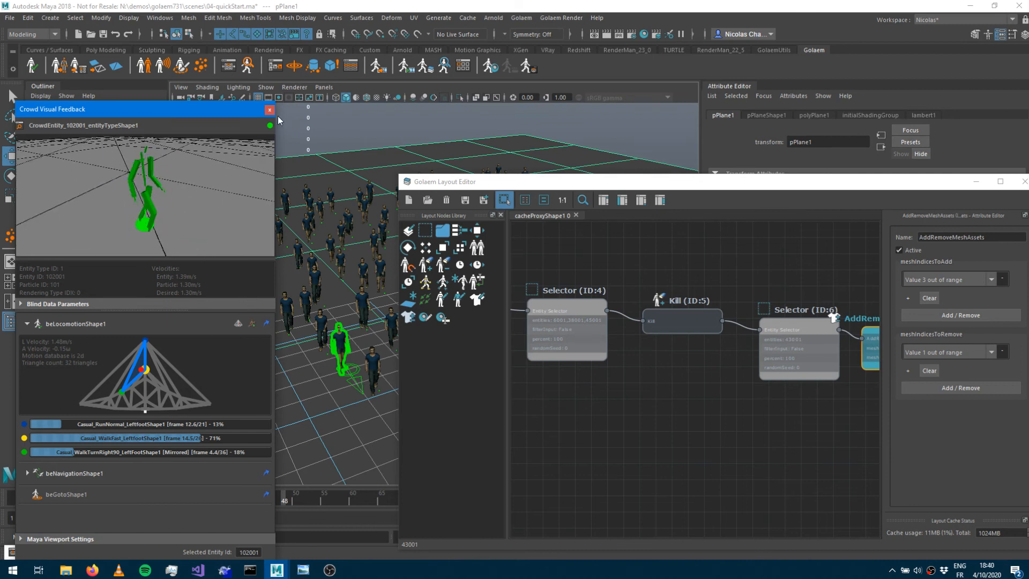
pyautogui.click(271, 111)
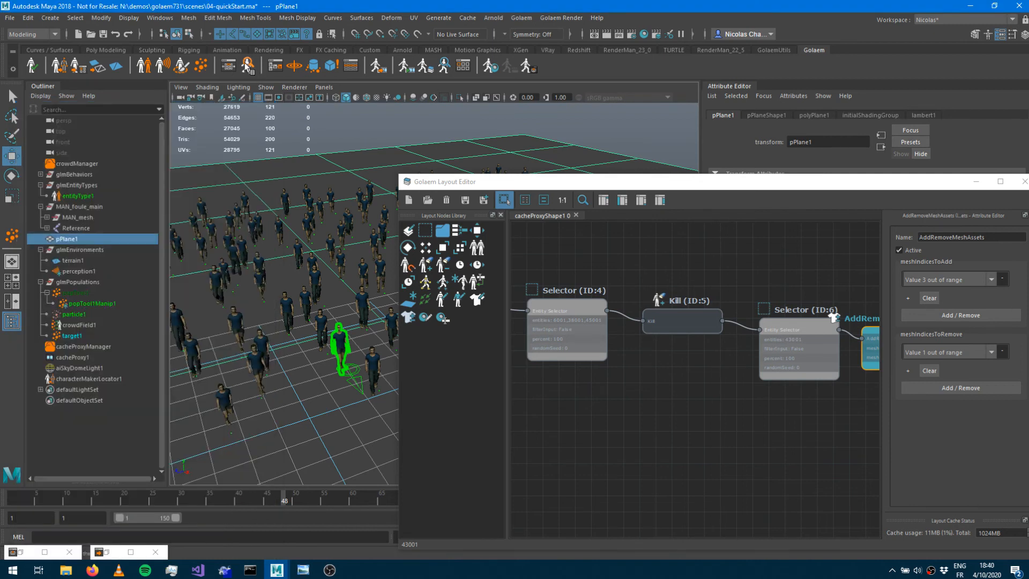
pyautogui.click(247, 65)
pyautogui.click(270, 111)
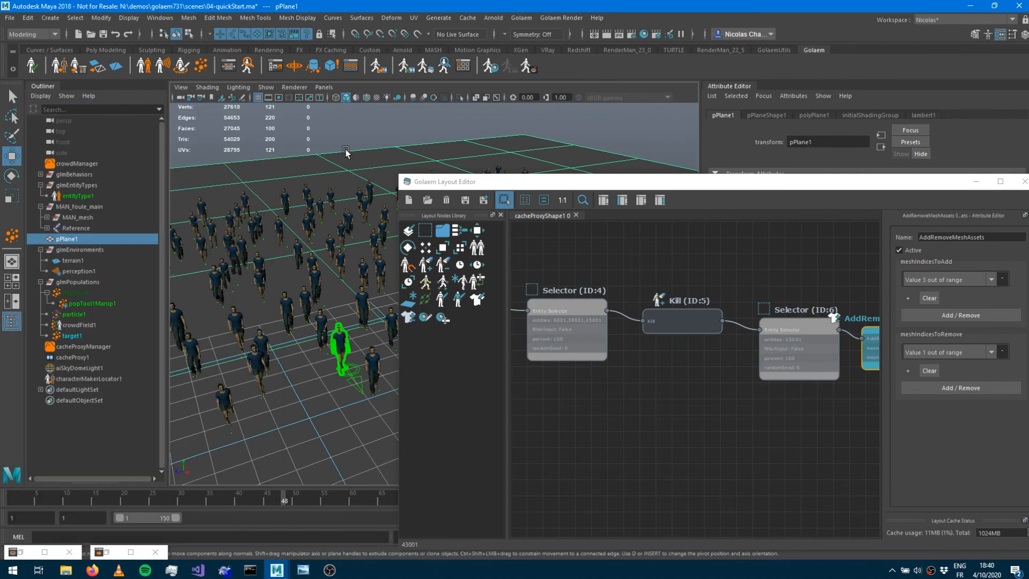
pyautogui.click(529, 68)
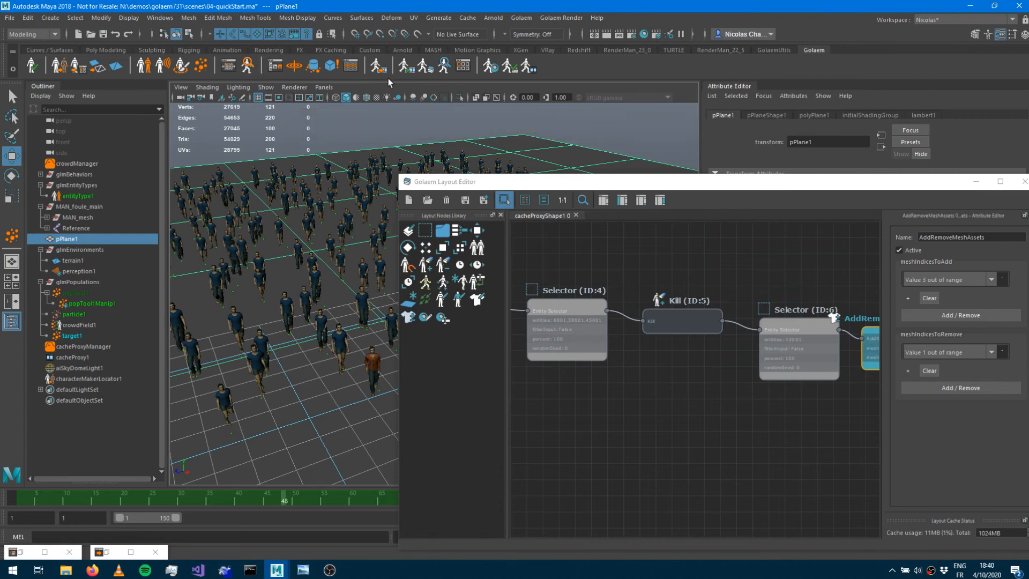
# Open the Golaem Entity Inspector and select an entity in the viewport to inspect its meshes.
pyautogui.click(444, 69)
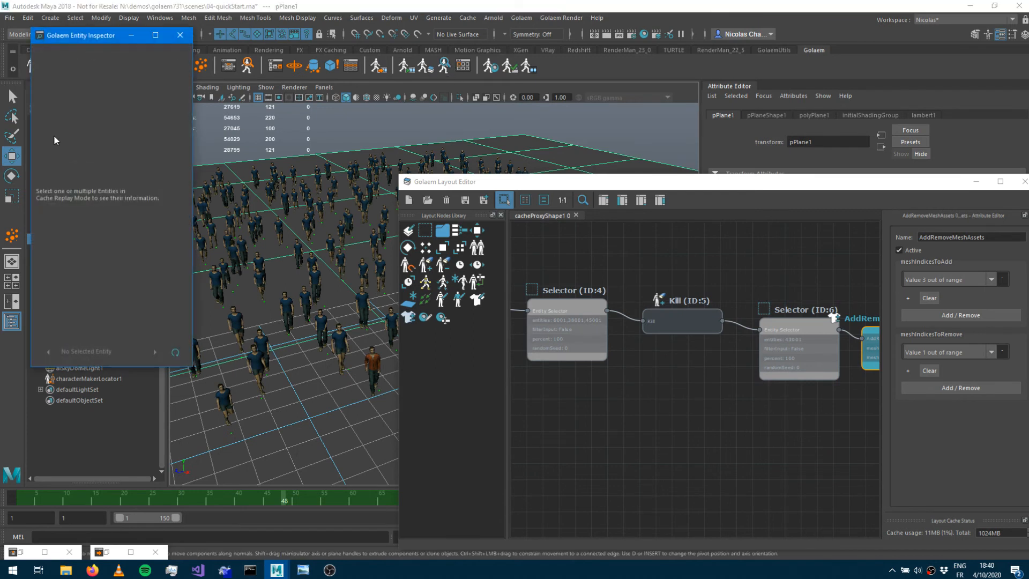
pyautogui.doubleClick(379, 380)
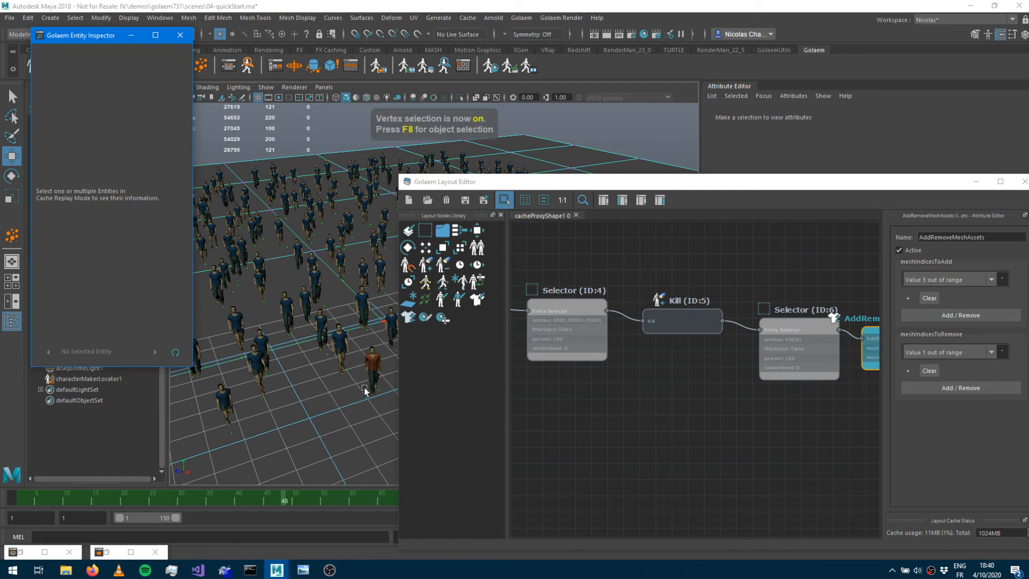
pyautogui.click(383, 322)
pyautogui.click(825, 341)
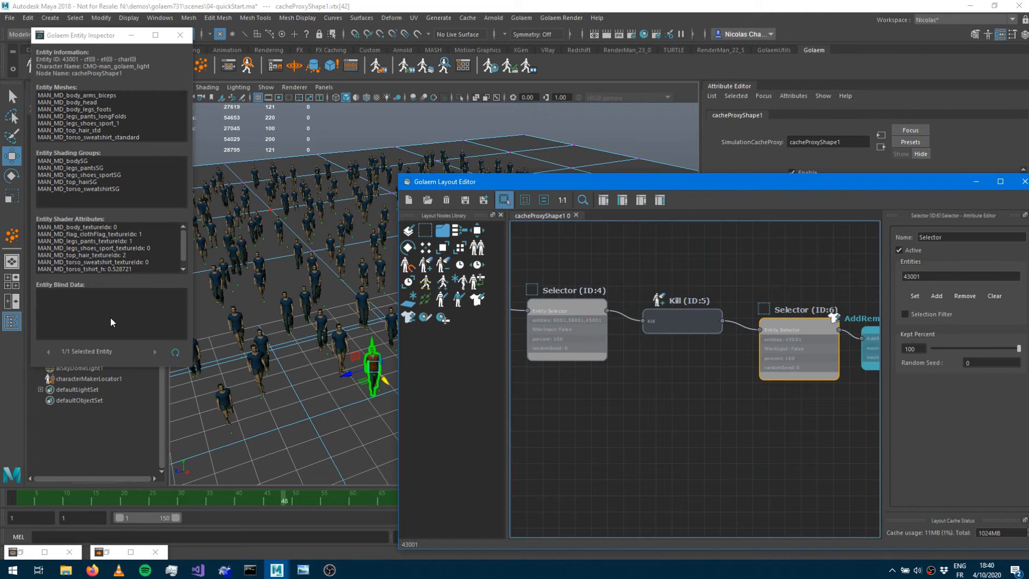
# Make the Selector (ID:6) node the evaluated end of the layout graph and check the entity's torso mesh.
pyautogui.moveTo(109, 368); pyautogui.dragTo(114, 438)
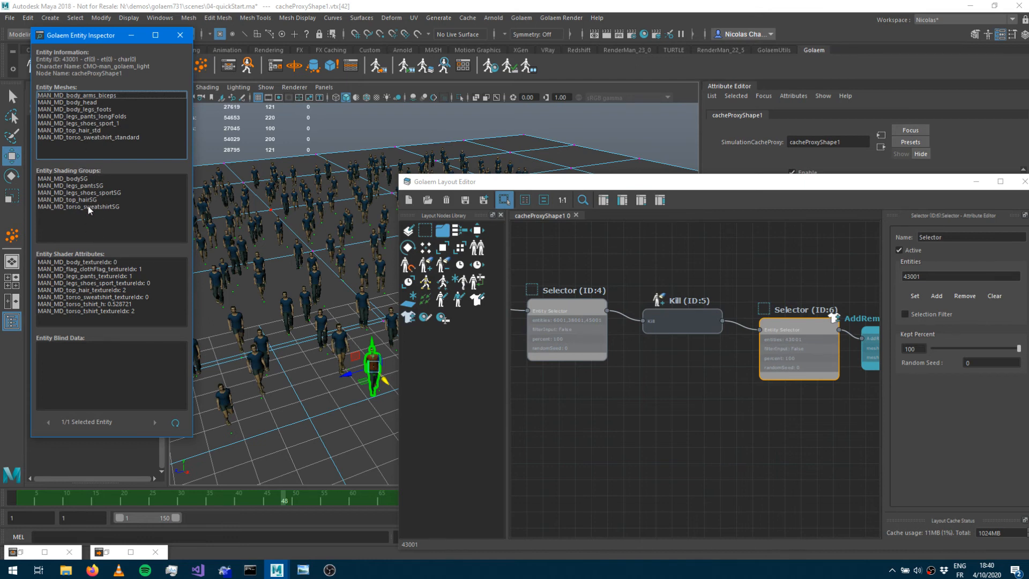
pyautogui.click(93, 137)
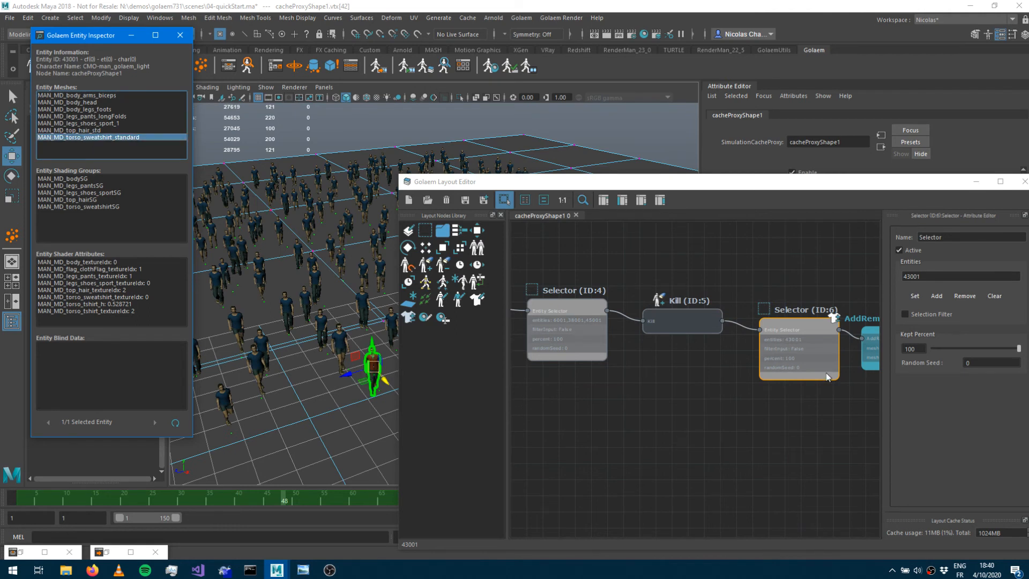
pyautogui.click(744, 411)
pyautogui.click(815, 330)
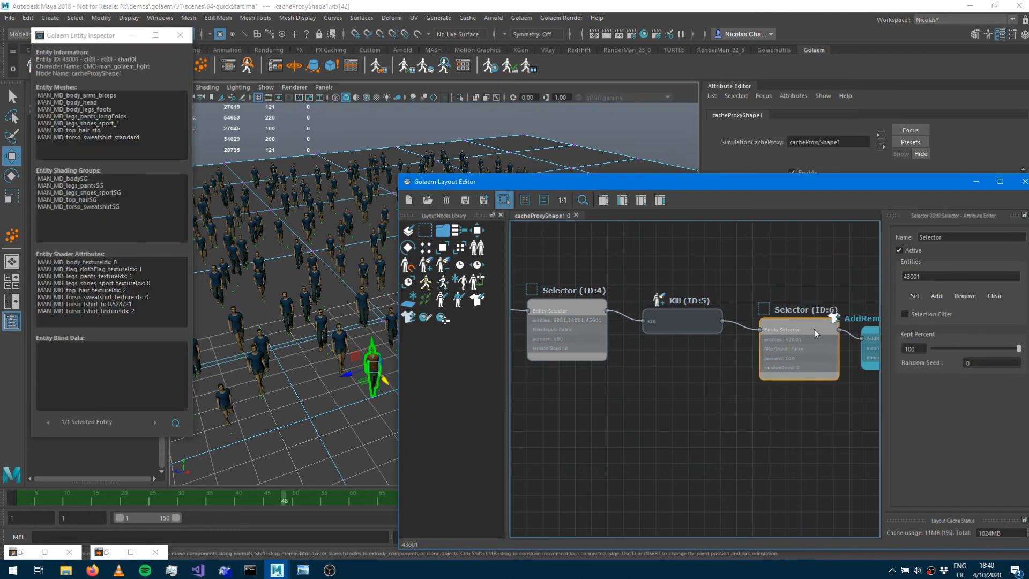
pyautogui.doubleClick(814, 329)
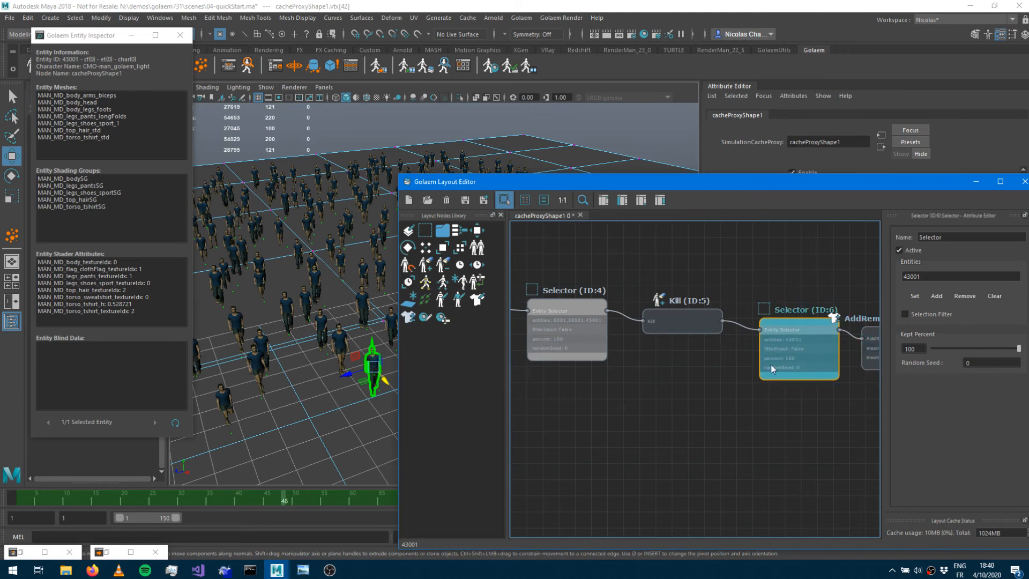
# Select the Selector (ID:4) node and step through its selected entities in the Entity Inspector.
pyautogui.moveTo(734, 351); pyautogui.dragTo(582, 369, button='middle')
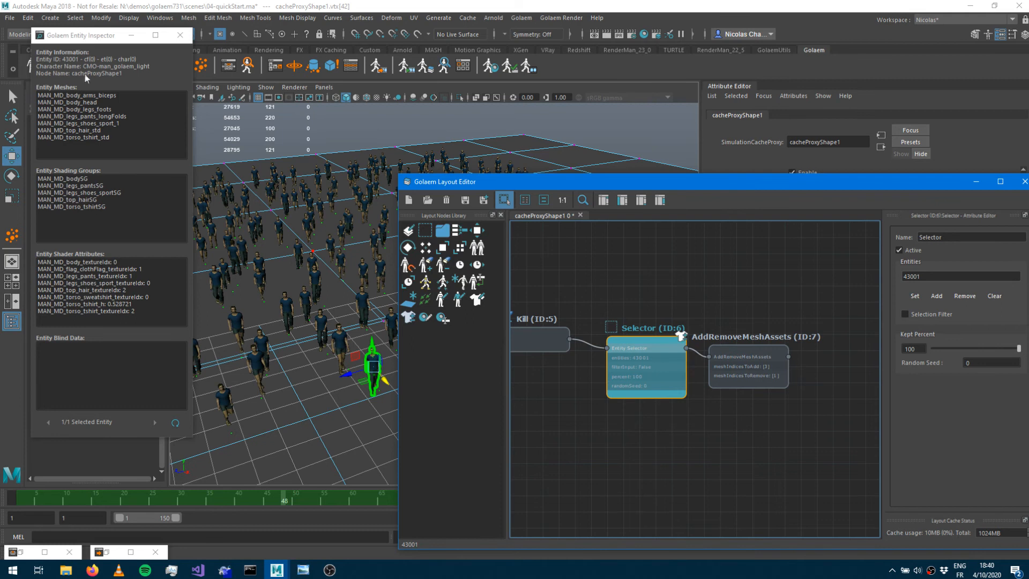
pyautogui.click(79, 137)
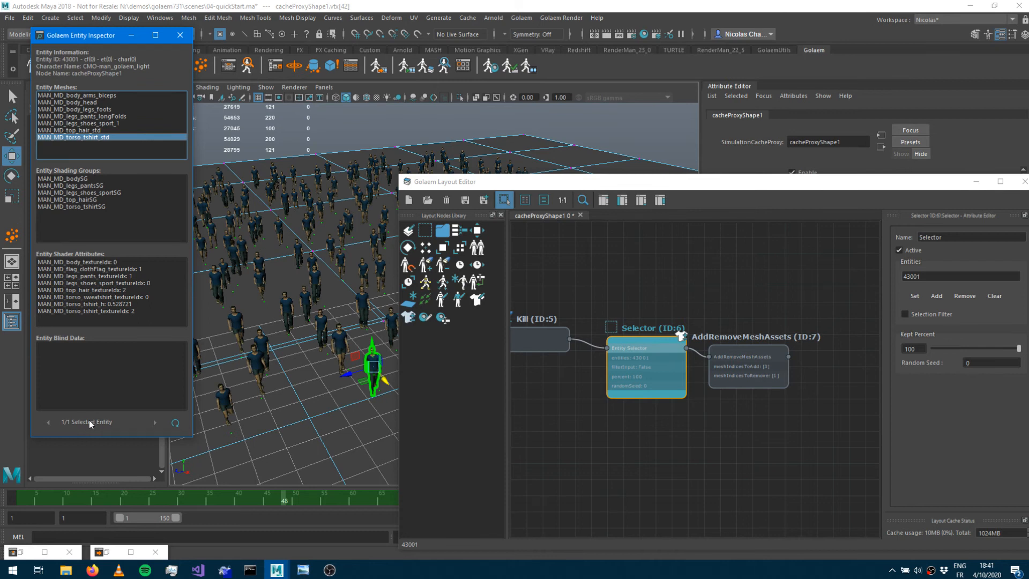
pyautogui.moveTo(602, 410); pyautogui.dragTo(731, 415, button='middle')
pyautogui.click(561, 351)
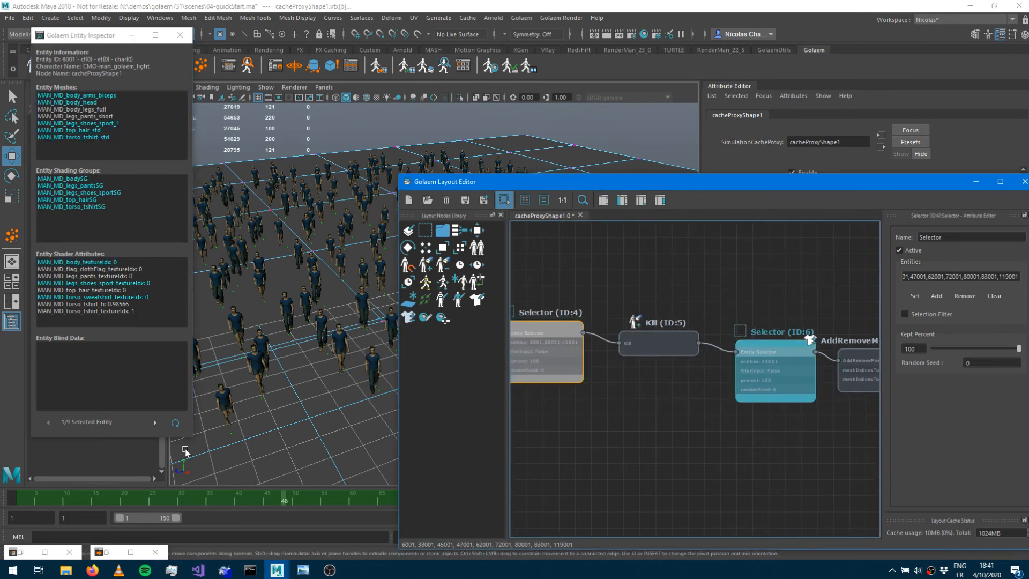
pyautogui.click(156, 422)
pyautogui.click(49, 422)
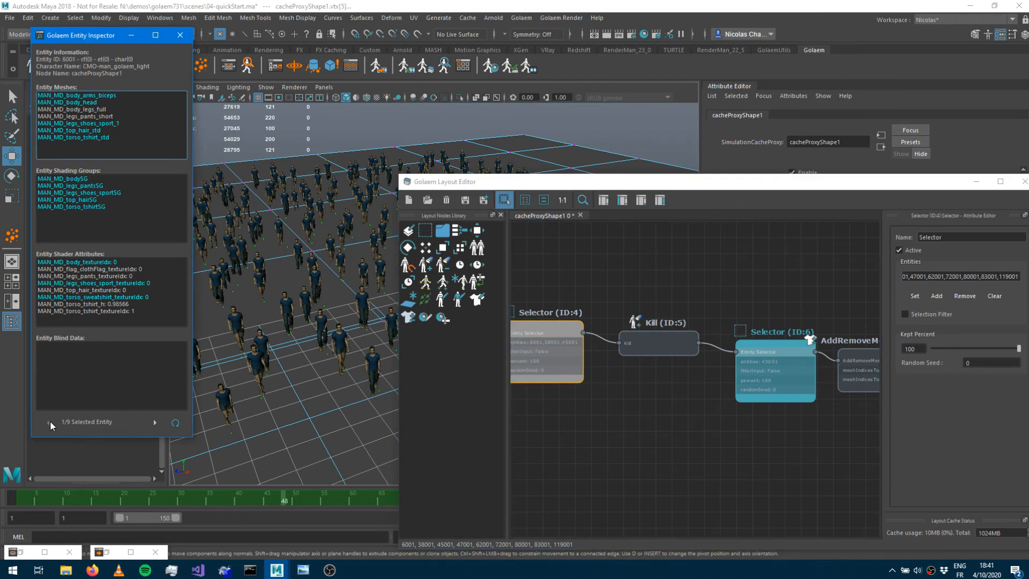
pyautogui.click(155, 422)
pyautogui.click(155, 421)
pyautogui.click(48, 421)
pyautogui.hotkey('alt', 'Tab')
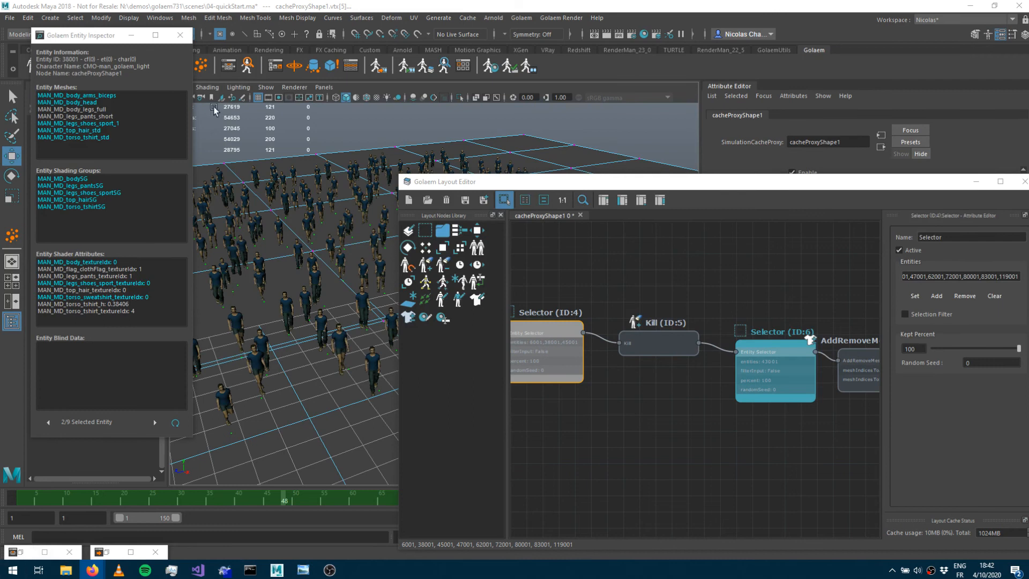
# Close the Entity Inspector and open entityType1's character file in the Character Maker.
pyautogui.click(180, 35)
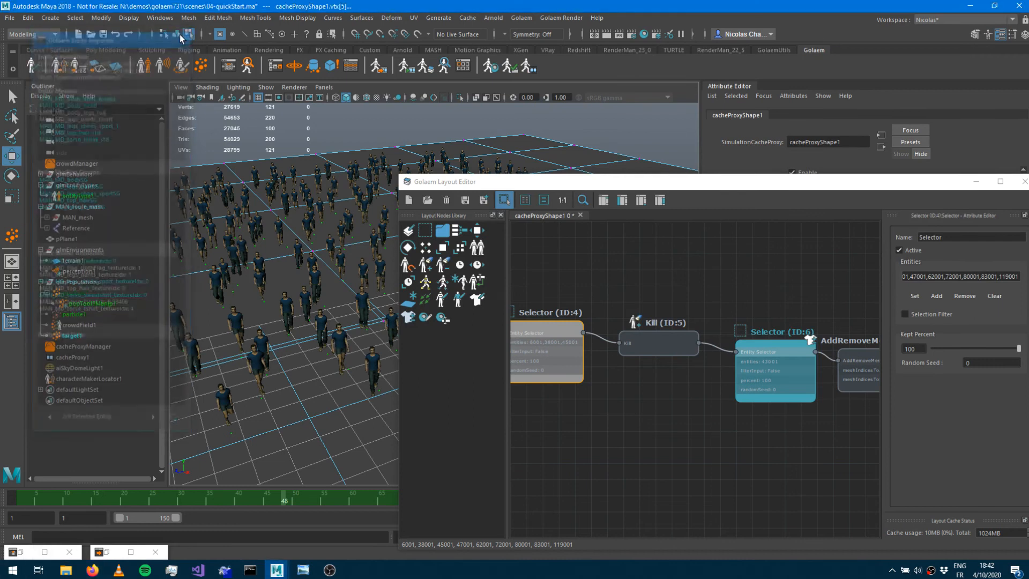
pyautogui.click(89, 194)
pyautogui.moveTo(895, 181); pyautogui.dragTo(416, 263)
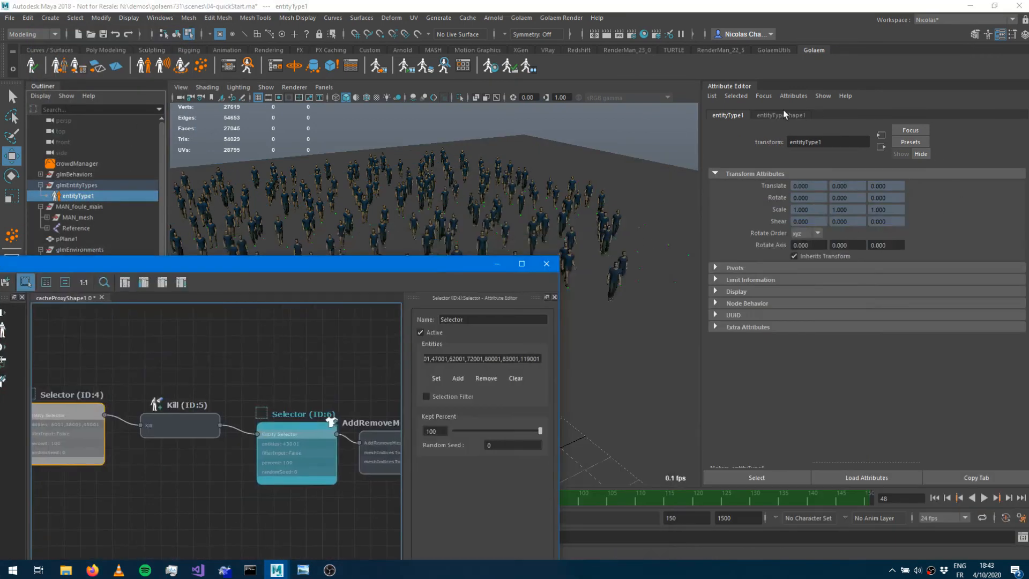
pyautogui.click(784, 114)
pyautogui.click(1017, 202)
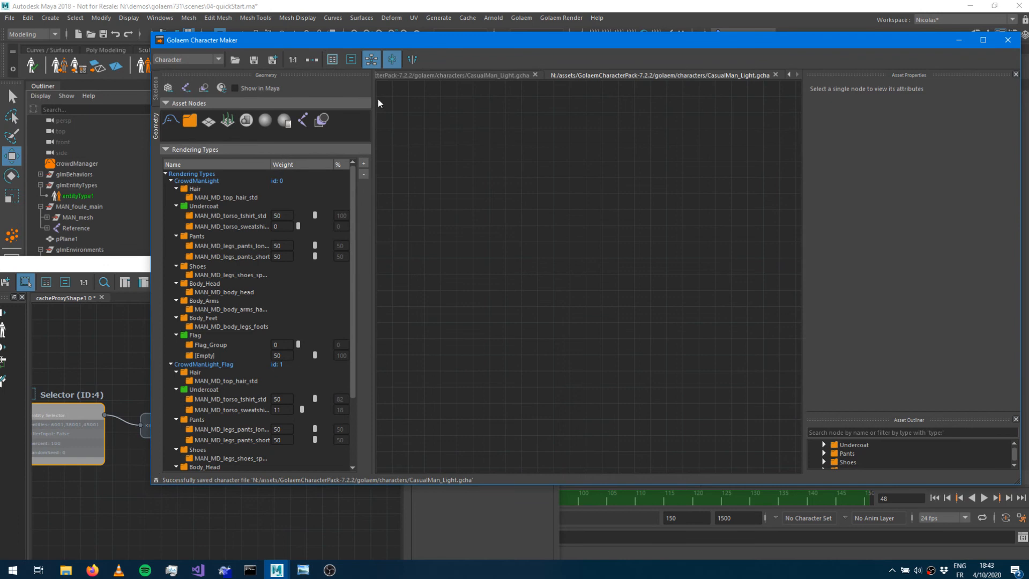
# Examine the hair mesh and shading group nodes in the character's geometry graph, then close the Character Maker.
pyautogui.doubleClick(536, 122)
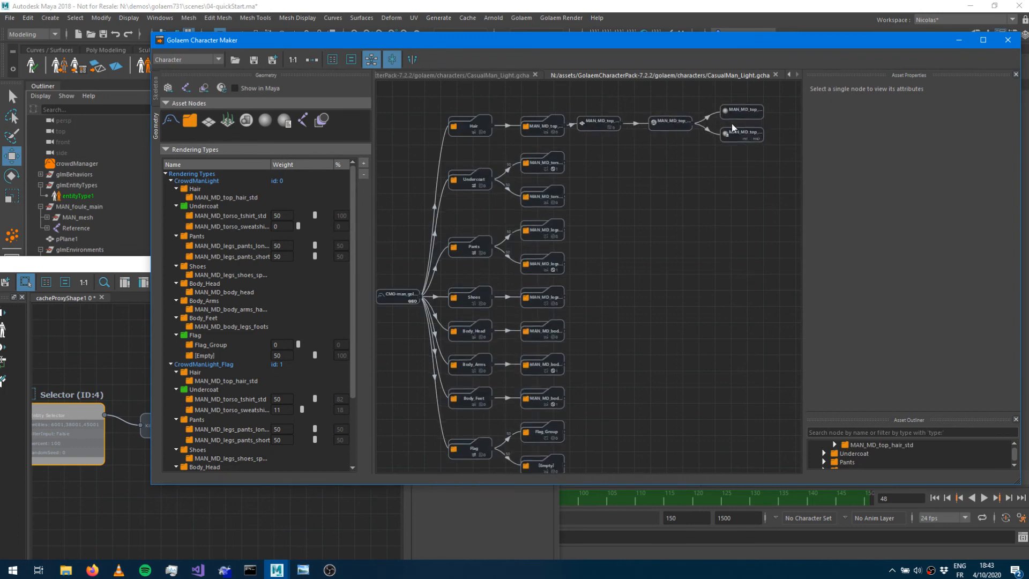
pyautogui.click(693, 127)
pyautogui.click(608, 133)
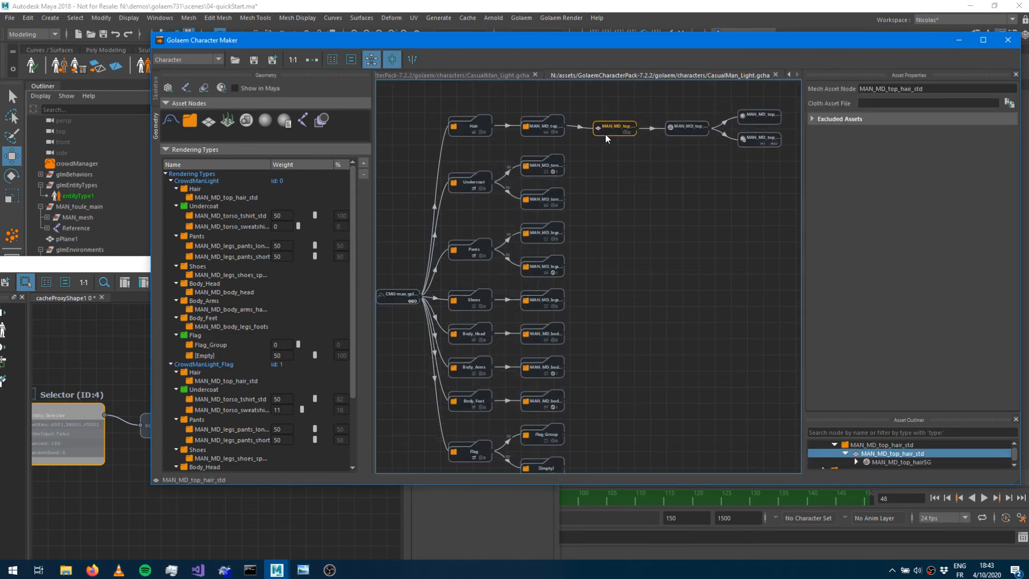
pyautogui.click(691, 130)
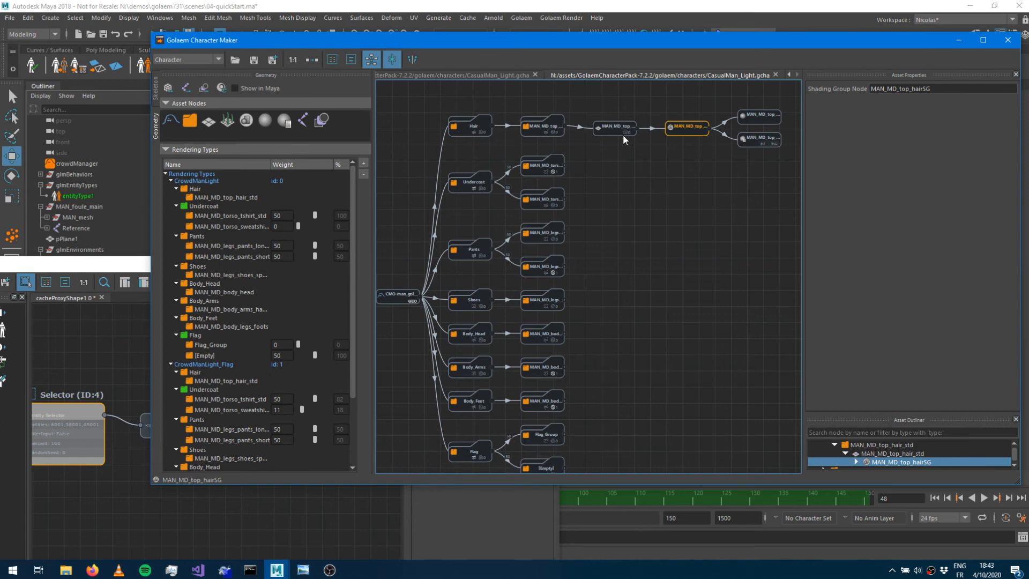
pyautogui.click(965, 41)
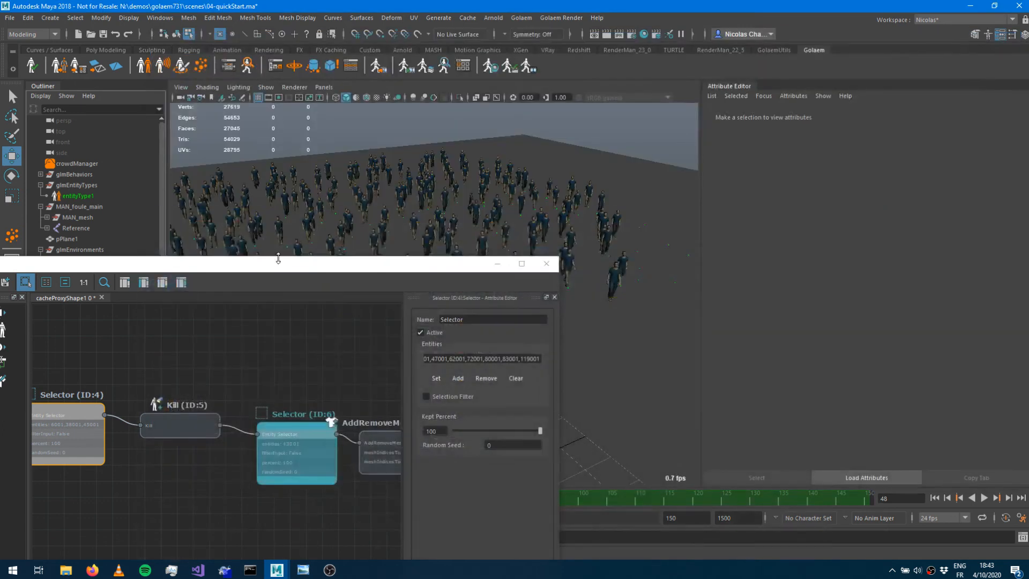
# Disconnect the Character Files attribute of cacheProxy1's renderProxyShape1 from the cache proxy shape.
pyautogui.click(497, 263)
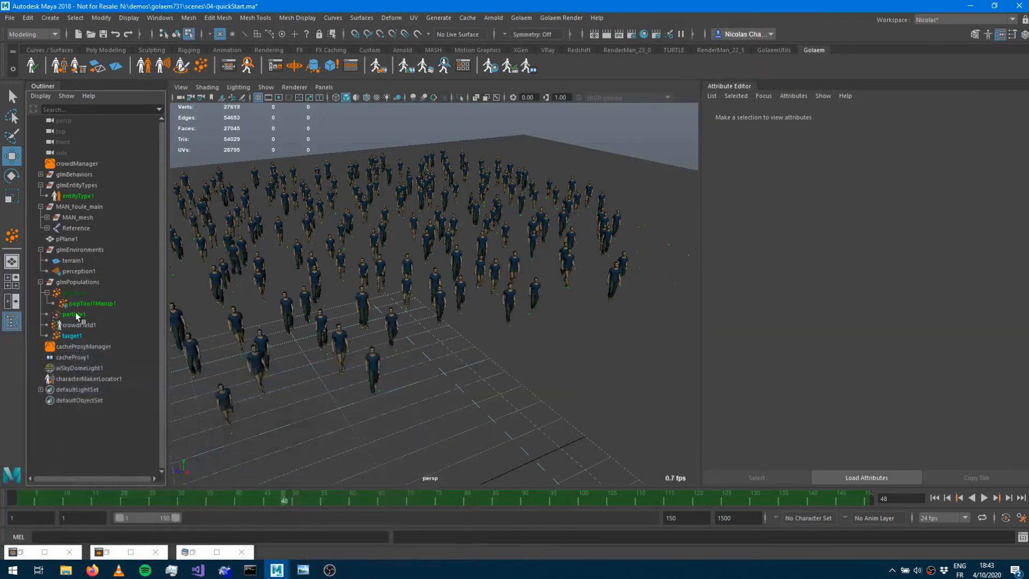
pyautogui.click(84, 358)
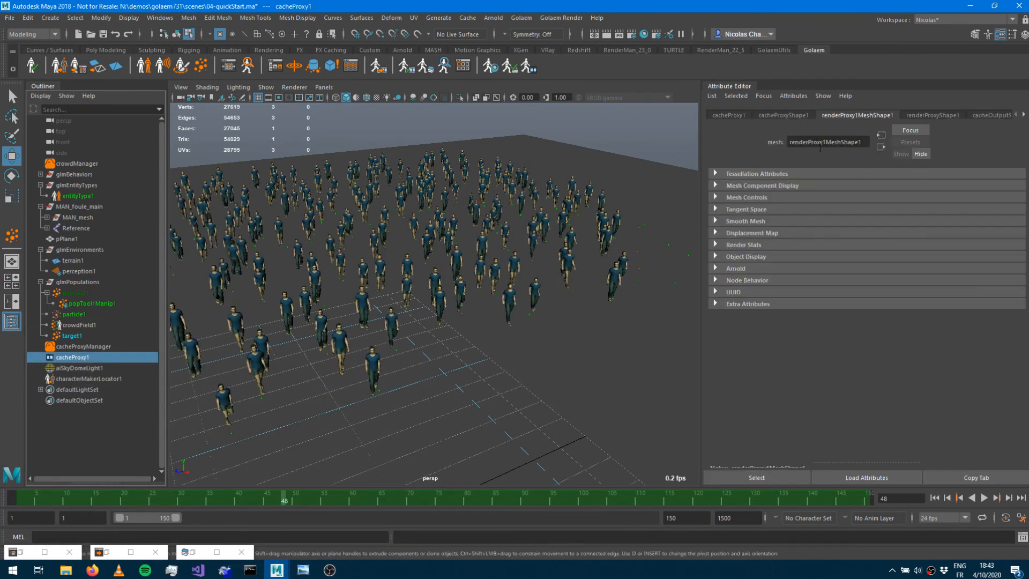
pyautogui.click(928, 114)
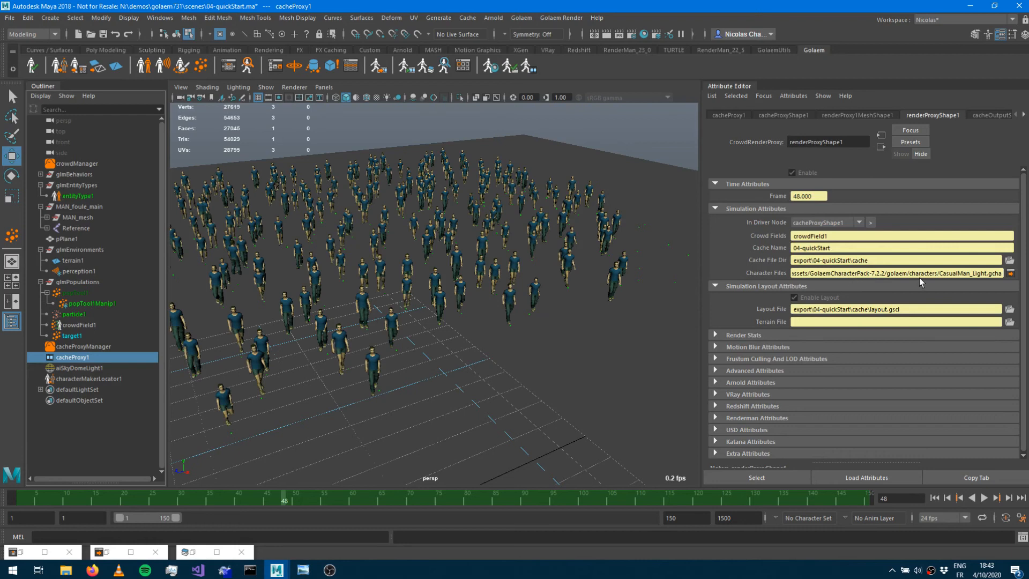
pyautogui.rightClick(812, 276)
pyautogui.click(836, 306)
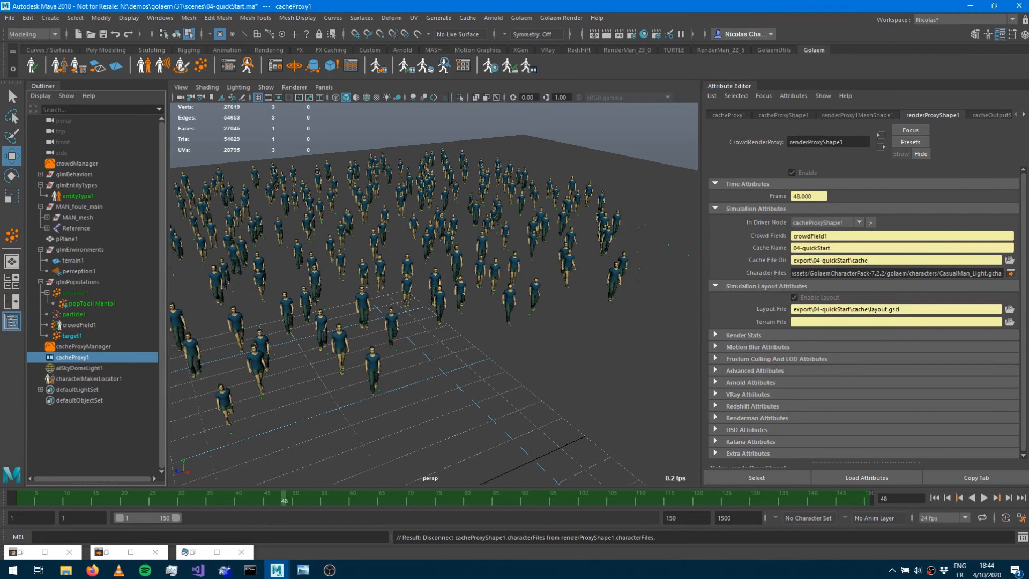
pyautogui.hotkey('alt', 'Tab')
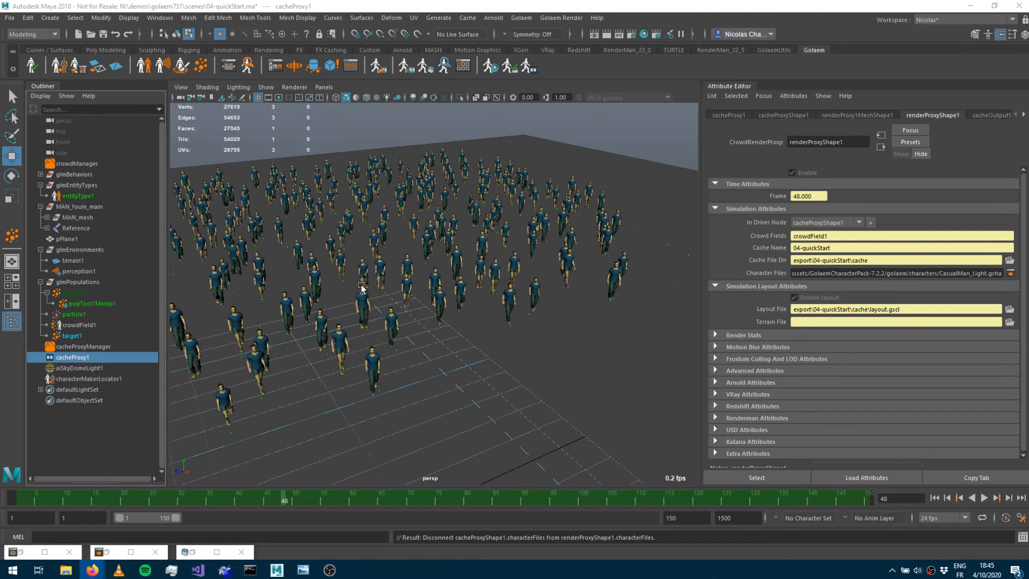
# Open the Behavior Editor to review the entity type's behavior graph, then close it.
pyautogui.click(529, 67)
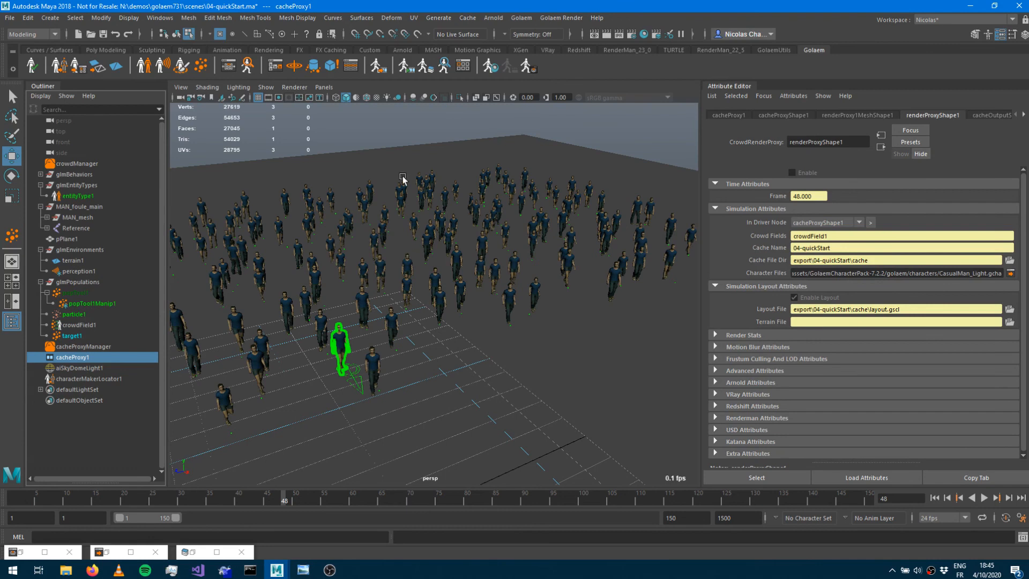
pyautogui.click(529, 67)
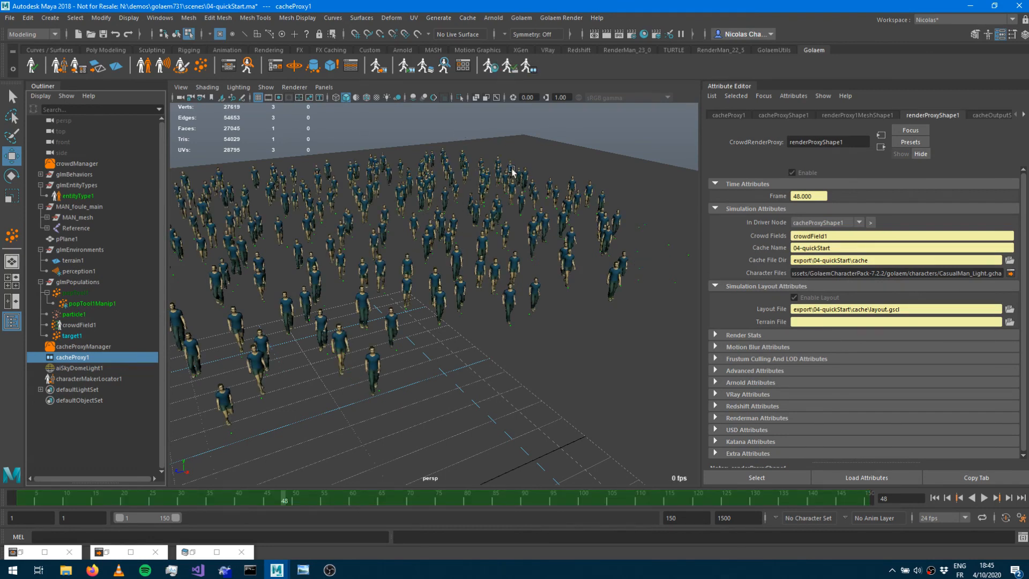
pyautogui.click(537, 70)
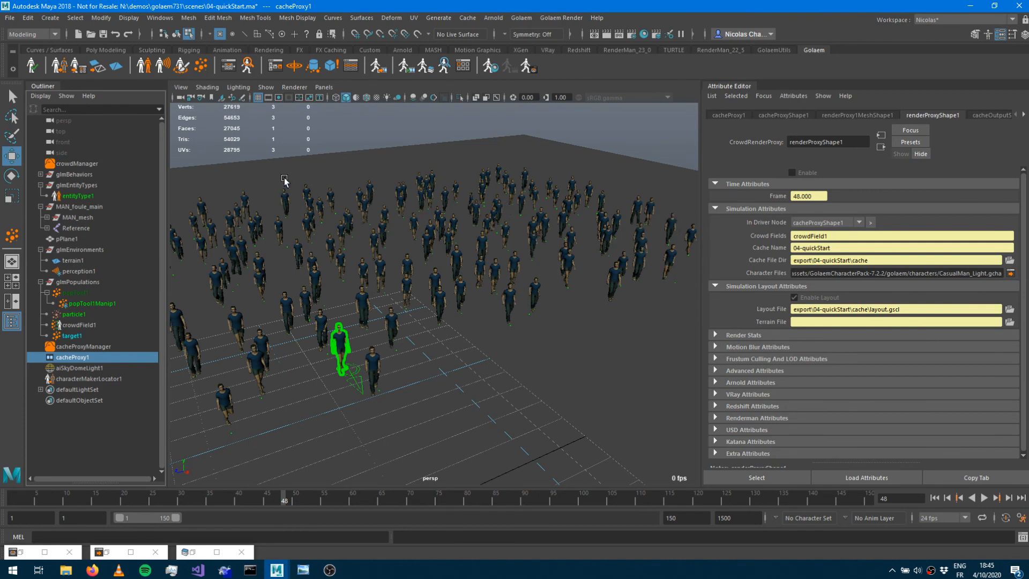
pyautogui.click(229, 69)
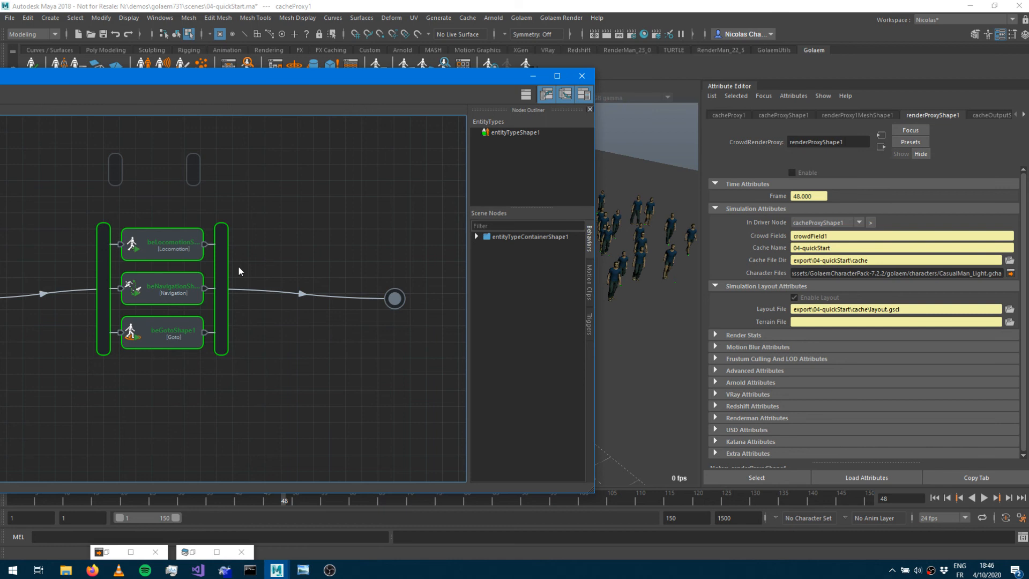
pyautogui.click(534, 76)
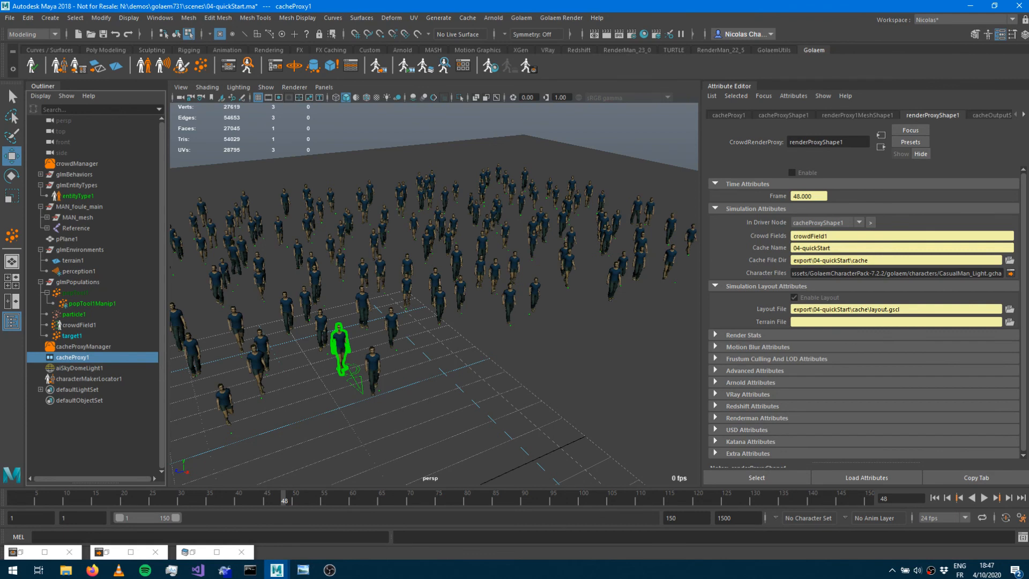
# Open the Golaem Layout Editor to review the cache proxy's layout nodes, then close it.
pyautogui.click(427, 66)
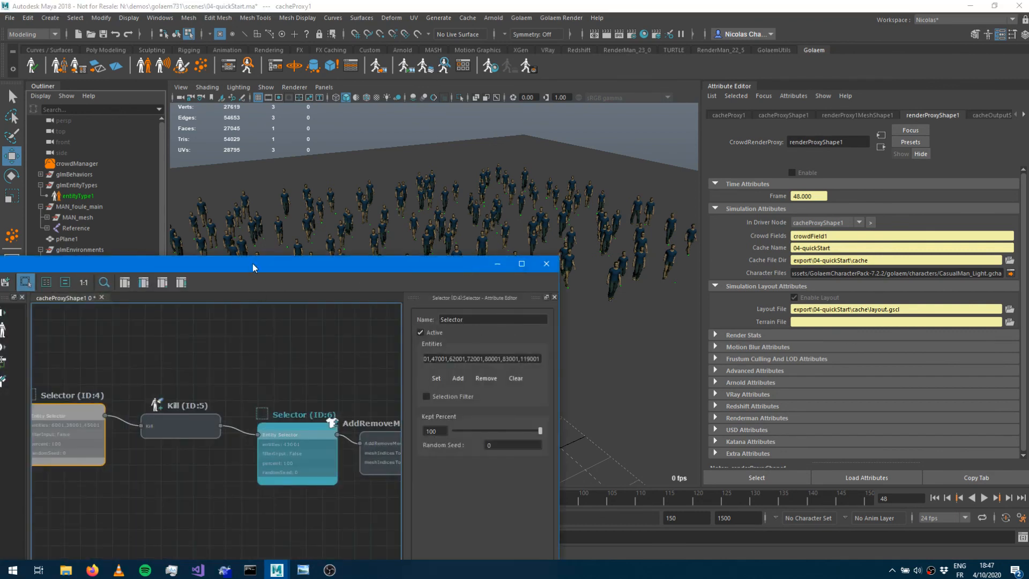
pyautogui.moveTo(247, 262); pyautogui.dragTo(732, 122)
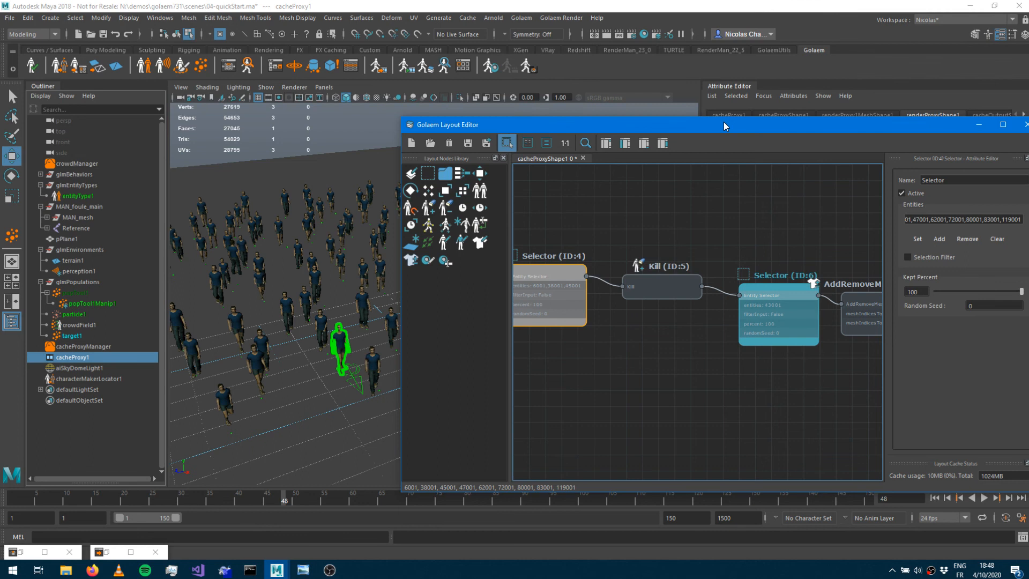
pyautogui.click(979, 124)
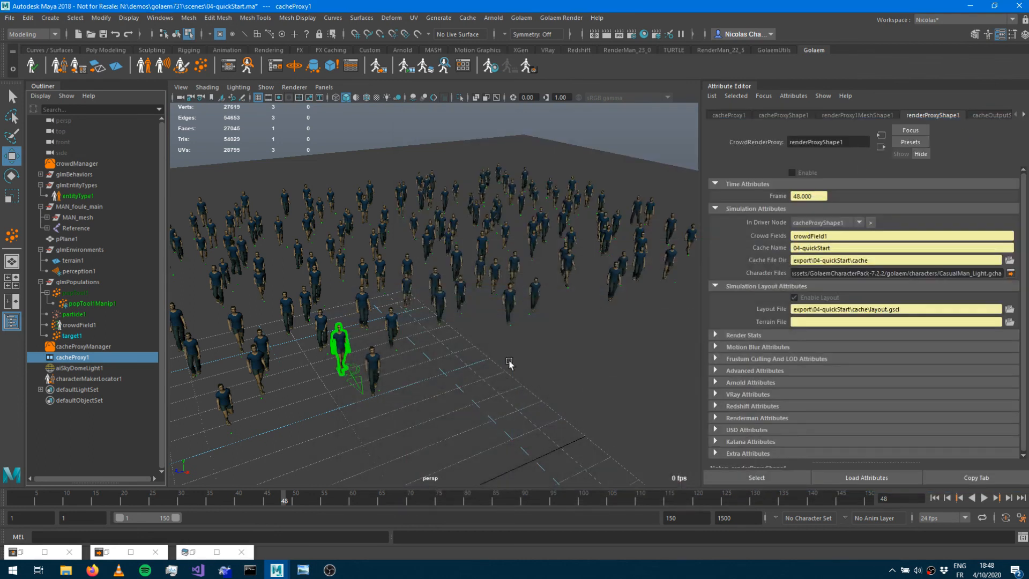
# Select the target1 population locator and set its Distance X to 10.
pyautogui.keyDown('alt'); pyautogui.moveTo(510, 363); pyautogui.dragTo(263, 336, button='right'); pyautogui.keyUp('alt')
pyautogui.keyDown('alt'); pyautogui.moveTo(262, 335); pyautogui.dragTo(372, 336); pyautogui.keyUp('alt')
pyautogui.keyDown('alt'); pyautogui.moveTo(372, 336); pyautogui.dragTo(201, 232, button='middle'); pyautogui.keyUp('alt')
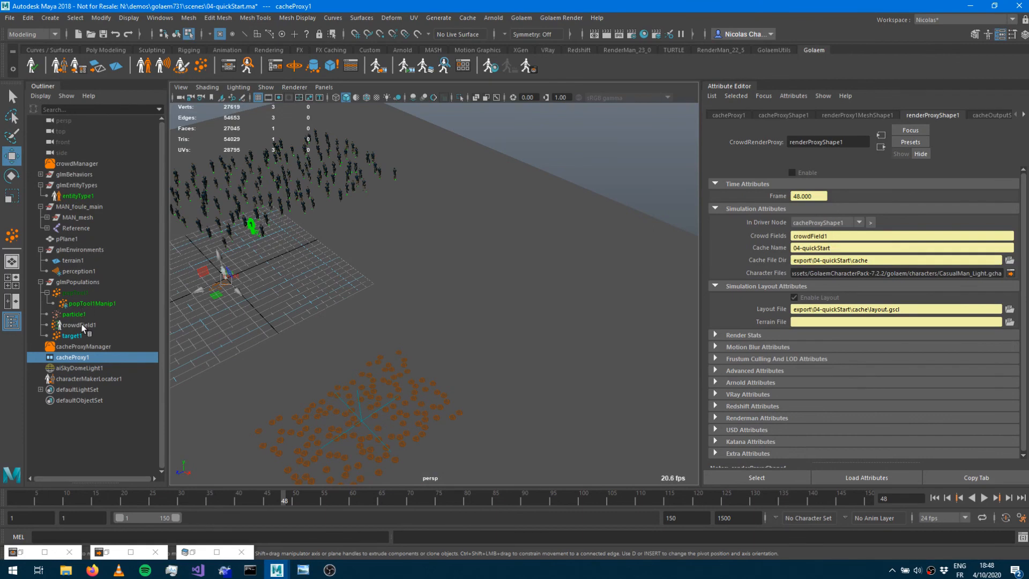
pyautogui.keyDown('alt'); pyautogui.moveTo(394, 302); pyautogui.dragTo(317, 294); pyautogui.keyUp('alt')
pyautogui.keyDown('alt'); pyautogui.moveTo(327, 308); pyautogui.dragTo(462, 309, button='middle'); pyautogui.keyUp('alt')
pyautogui.keyDown('alt'); pyautogui.moveTo(462, 309); pyautogui.dragTo(351, 272, button='right'); pyautogui.keyUp('alt')
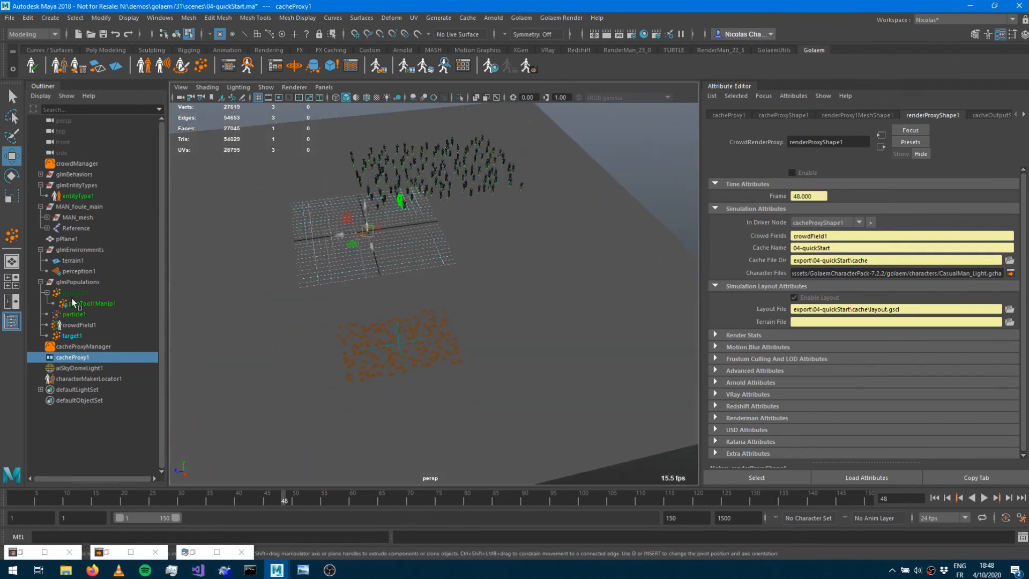
pyautogui.click(72, 335)
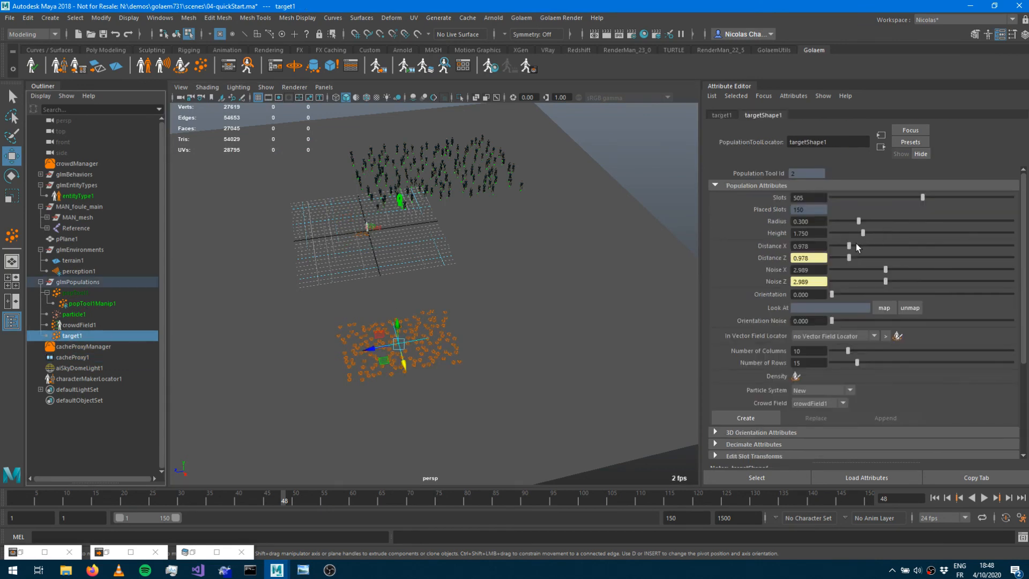
pyautogui.moveTo(856, 246); pyautogui.dragTo(1012, 246)
# Set target1's Noise X to about 8.293.
pyautogui.keyDown('alt'); pyautogui.moveTo(558, 308); pyautogui.dragTo(563, 293); pyautogui.keyUp('alt')
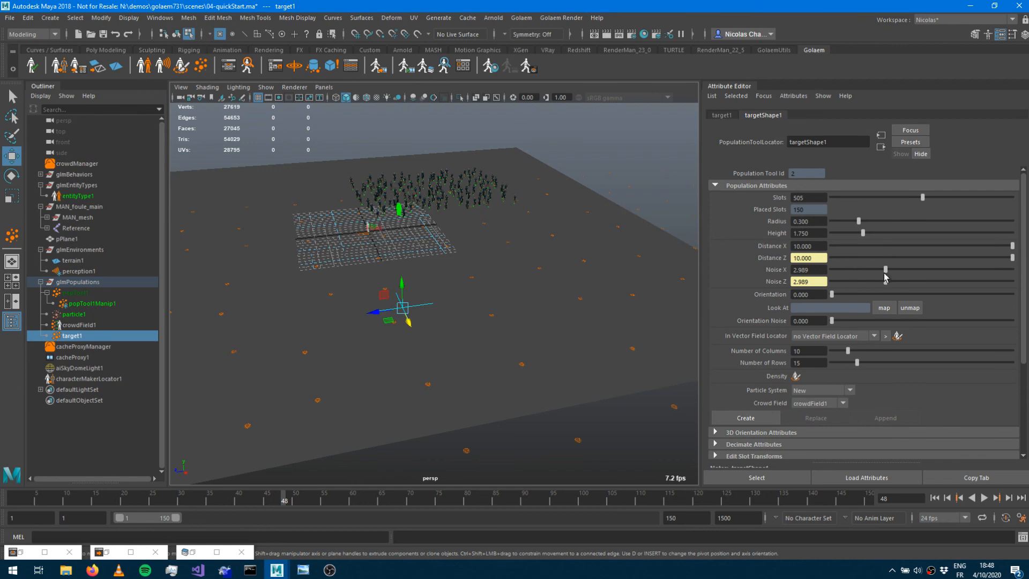
pyautogui.moveTo(886, 269); pyautogui.dragTo(981, 270)
pyautogui.keyDown('alt'); pyautogui.moveTo(677, 291); pyautogui.dragTo(658, 305); pyautogui.keyUp('alt')
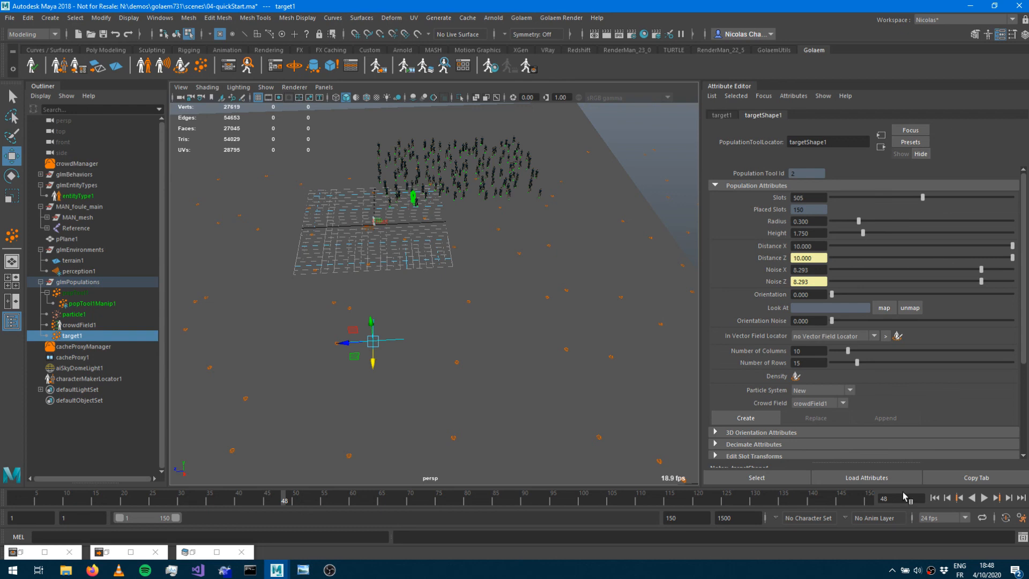
# Rewind and play the simulation, then stop playback.
pyautogui.click(934, 498)
pyautogui.click(984, 498)
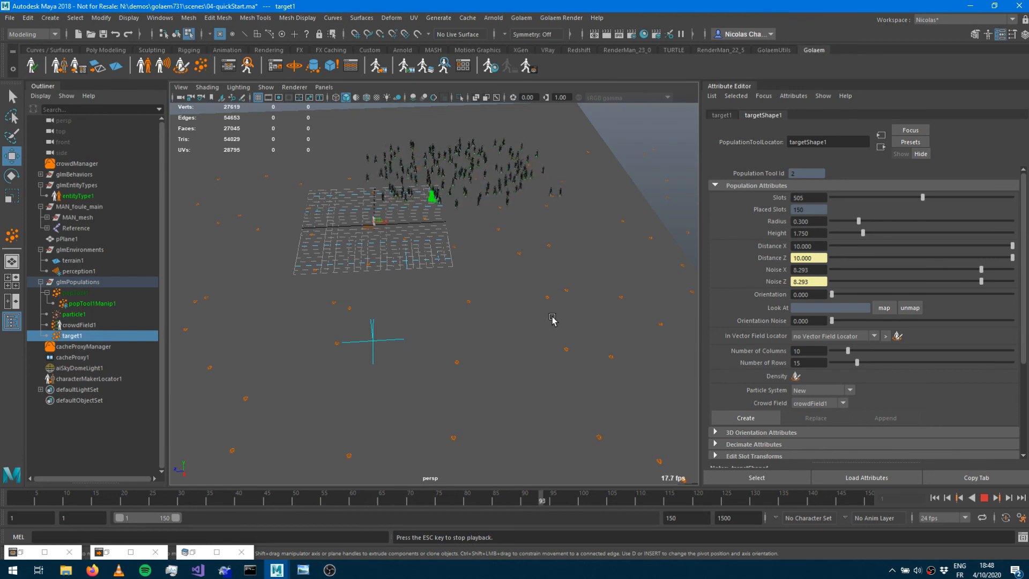
pyautogui.click(985, 498)
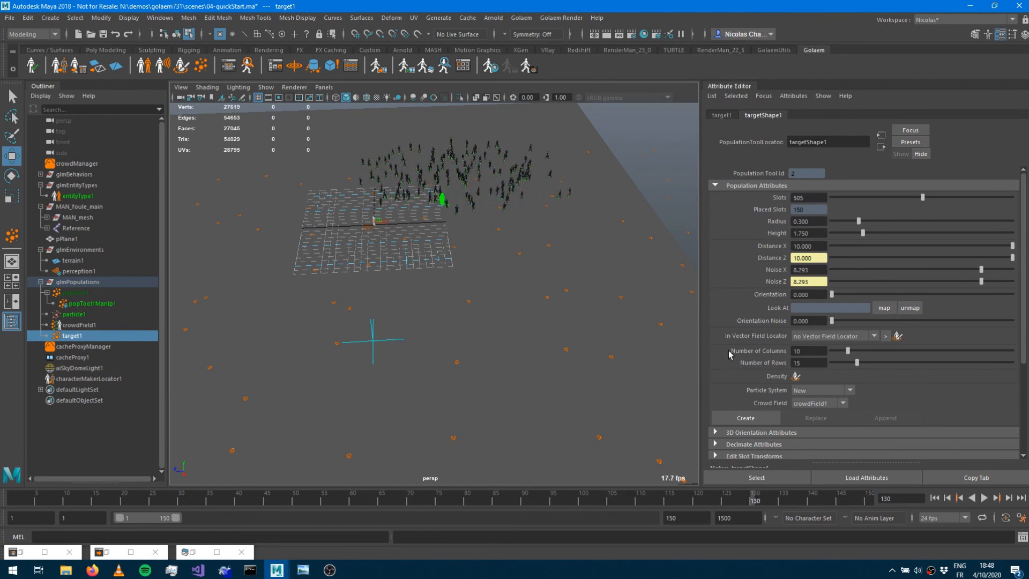
# Open the Behavior Editor and inspect the beGoto node's Target Mode options, then close the editor.
pyautogui.click(231, 68)
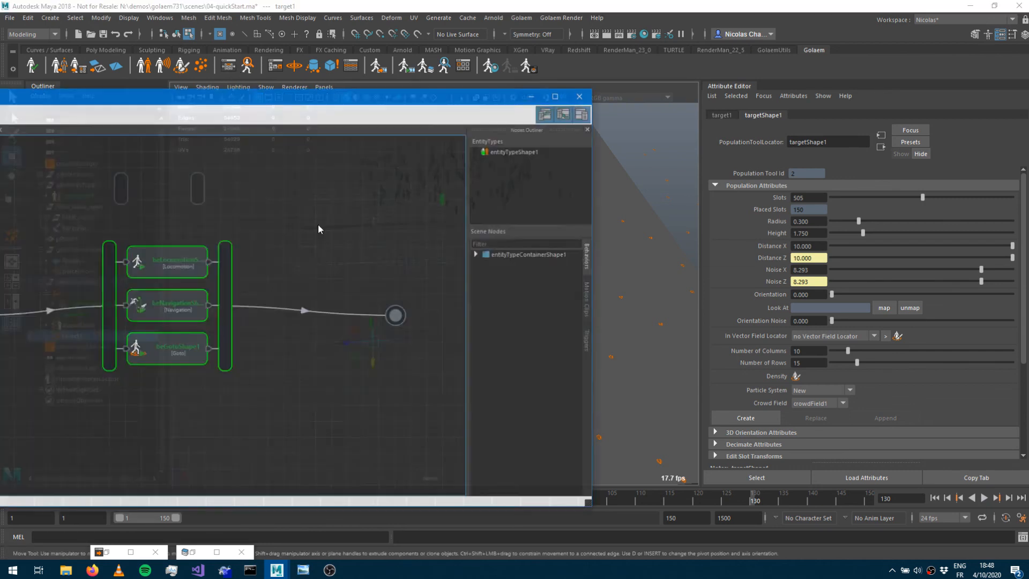
pyautogui.click(155, 345)
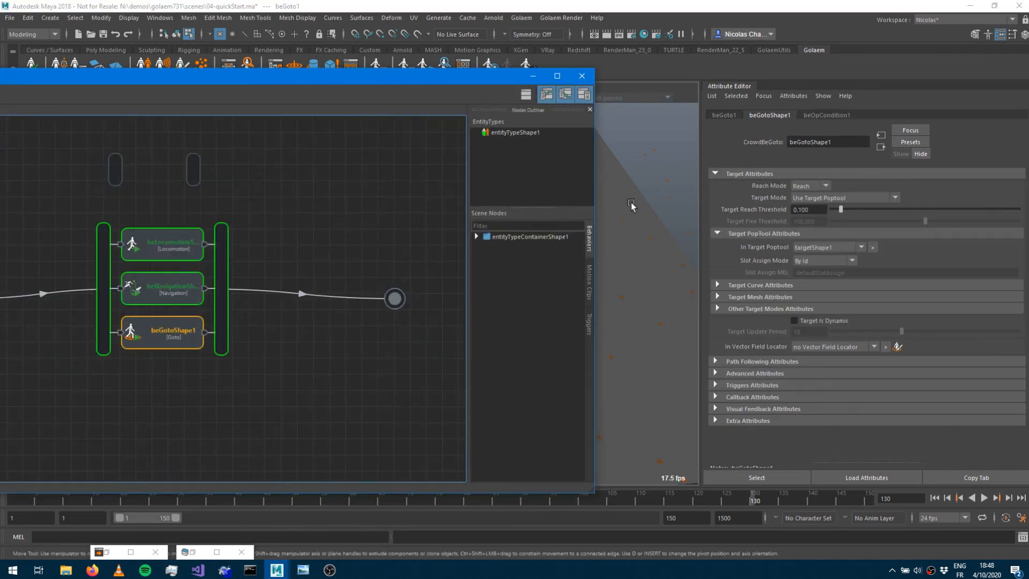
pyautogui.click(821, 199)
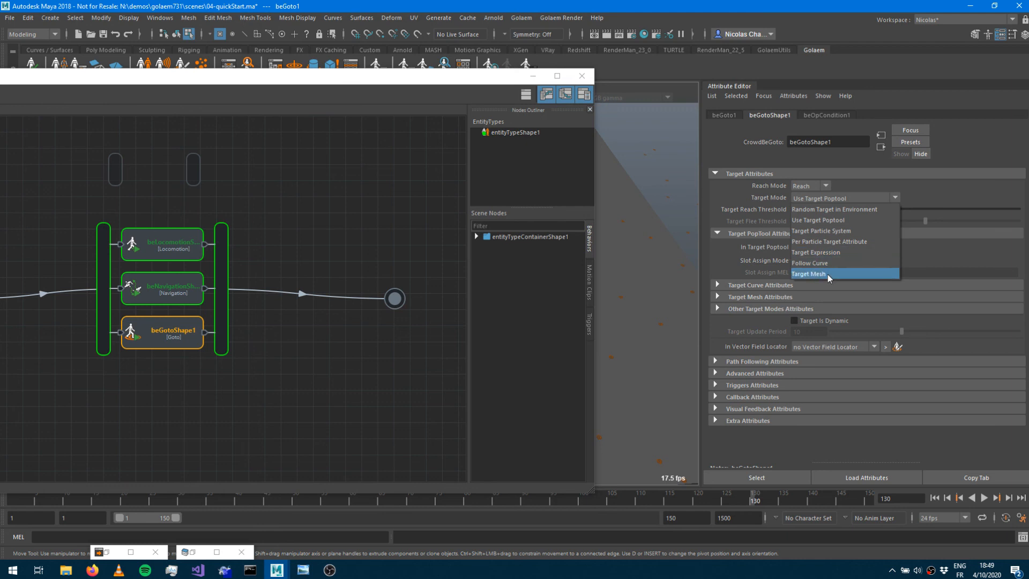
pyautogui.click(534, 79)
pyautogui.click(534, 76)
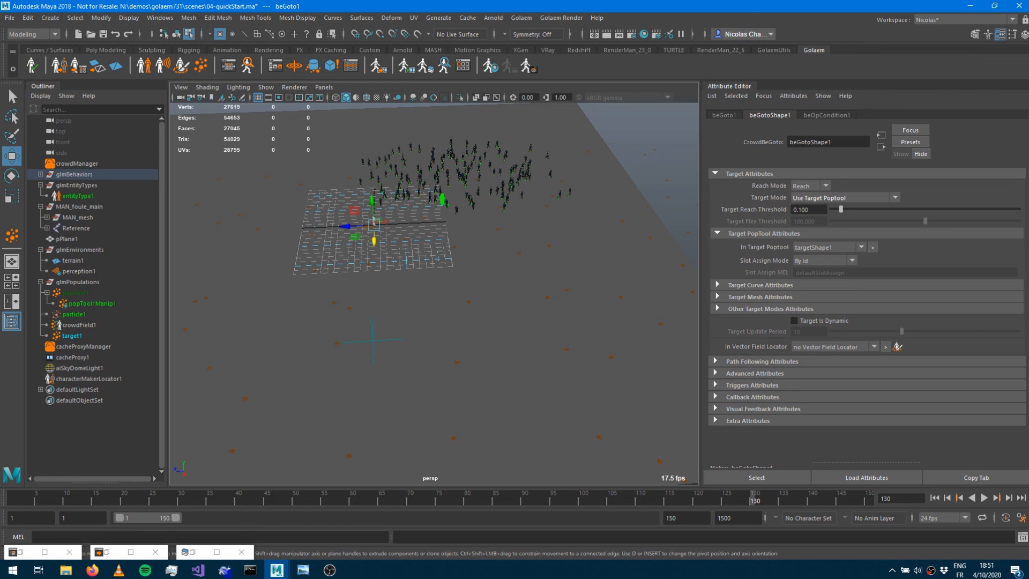
# Select popTool1 and review its Terrain / Collision Attributes, toggling Enable Collision off and back on.
pyautogui.click(76, 294)
pyautogui.scroll(-3, 881, 378)
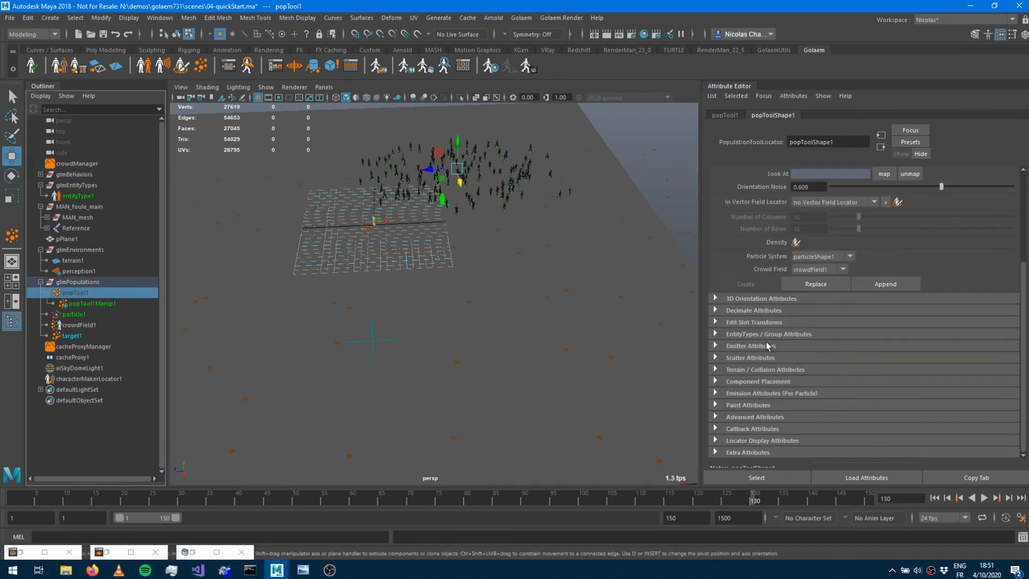
pyautogui.click(757, 369)
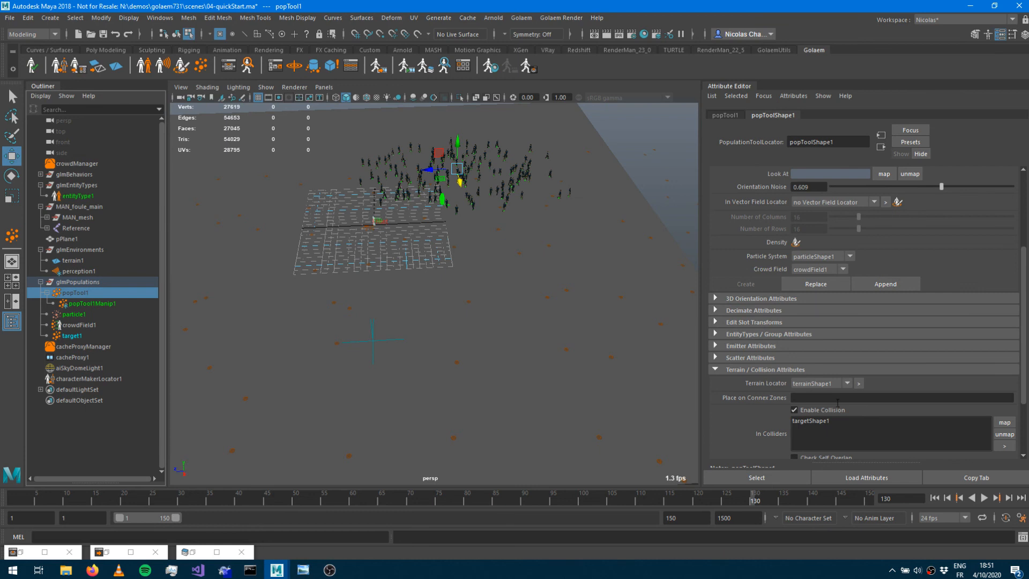
pyautogui.scroll(-3, 820, 416)
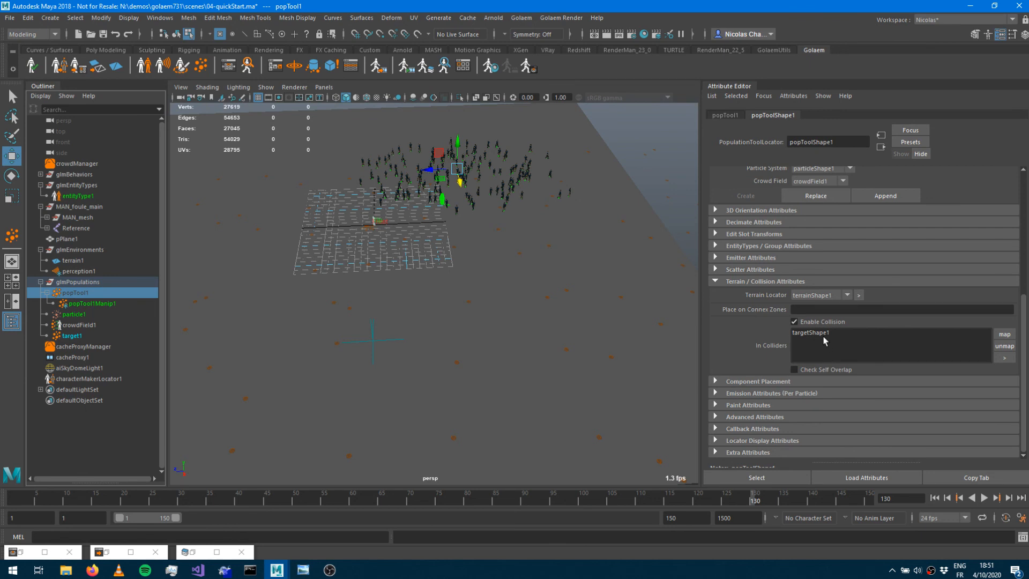
pyautogui.click(795, 322)
pyautogui.click(795, 322)
pyautogui.click(329, 569)
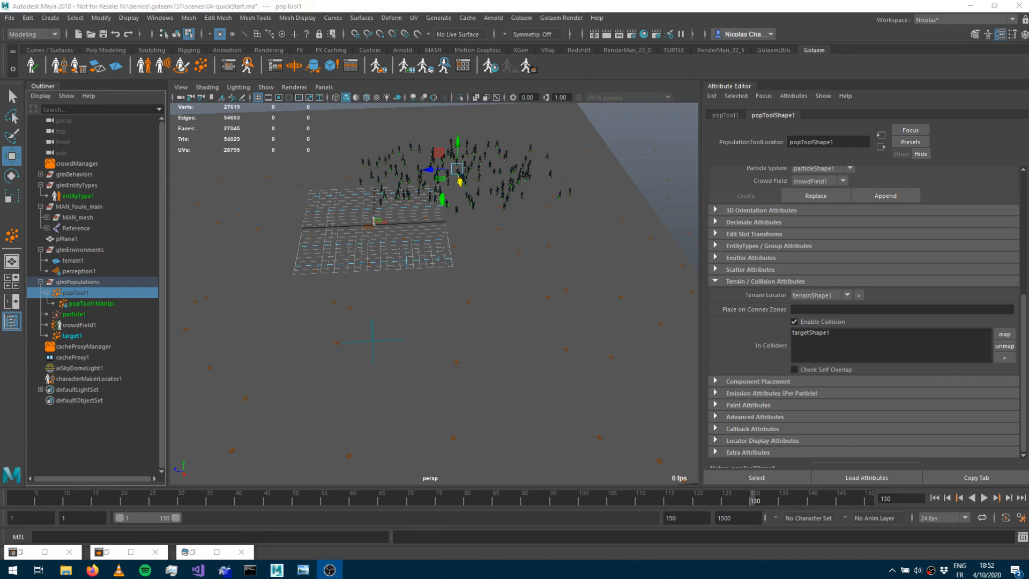